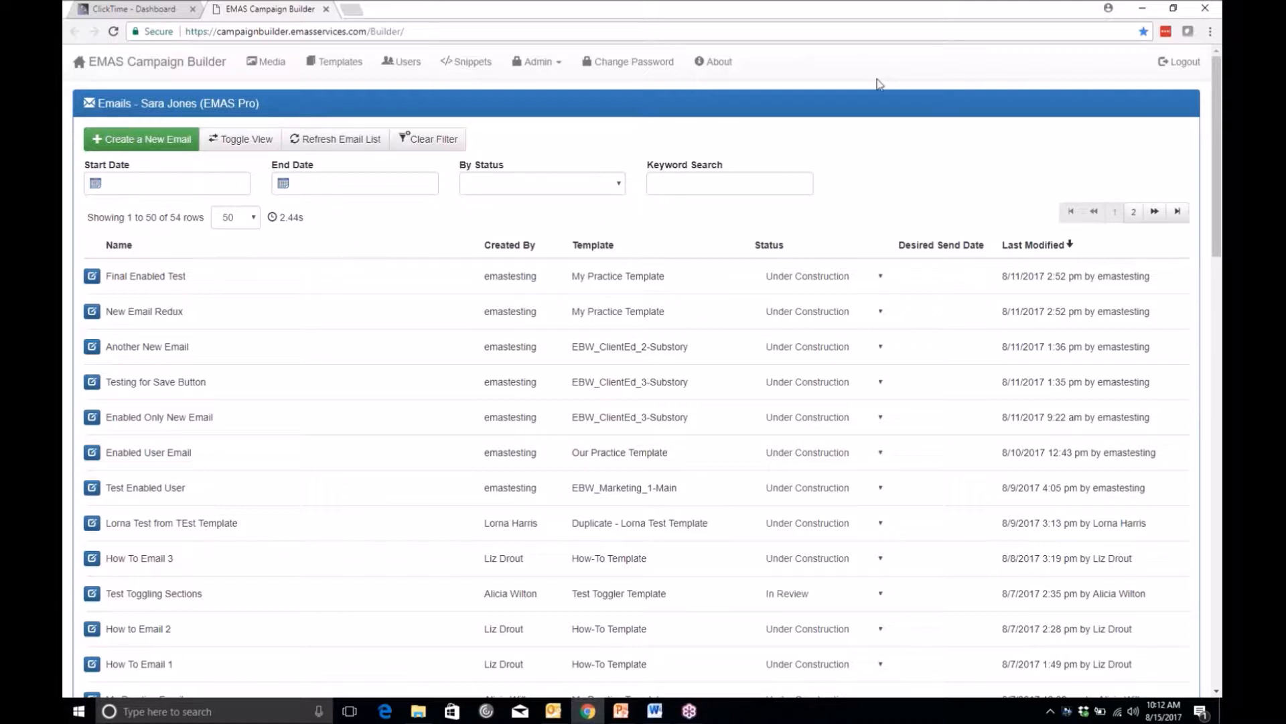
Open the Test Toggling Sections email and review its content from the preheader to the footer
left_click(881, 276)
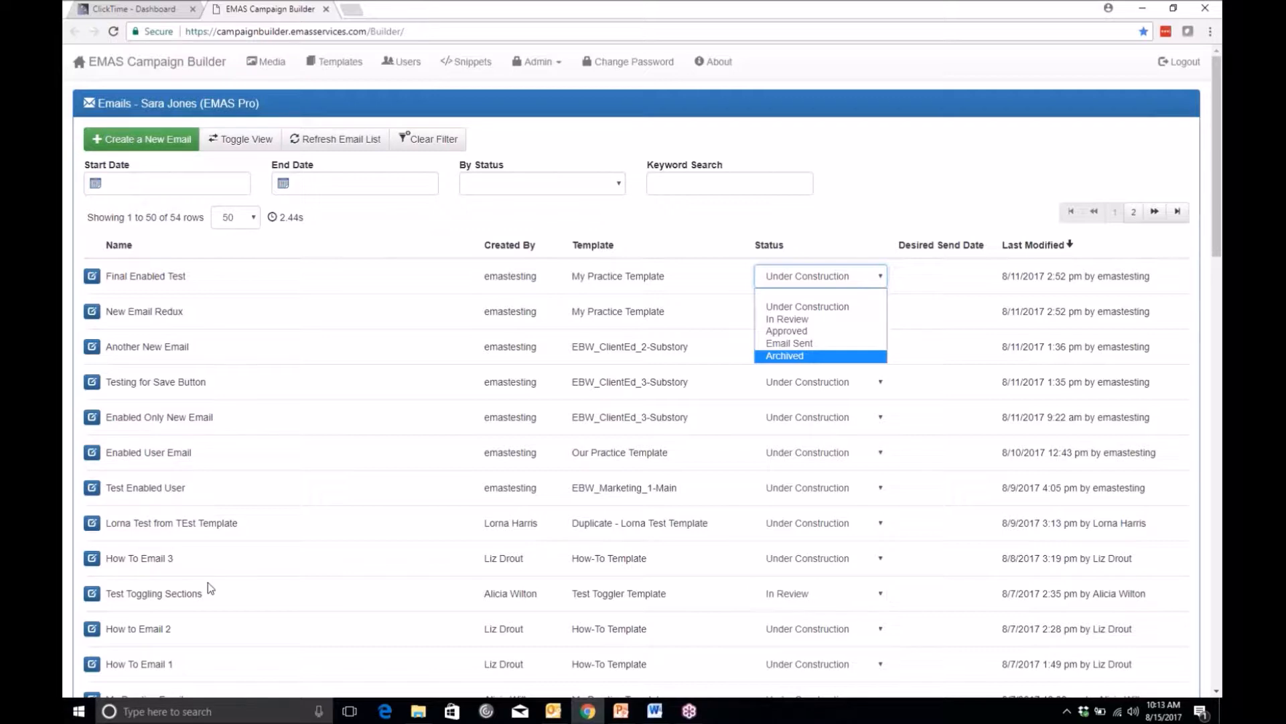
left_click(92, 598)
left_click(92, 597)
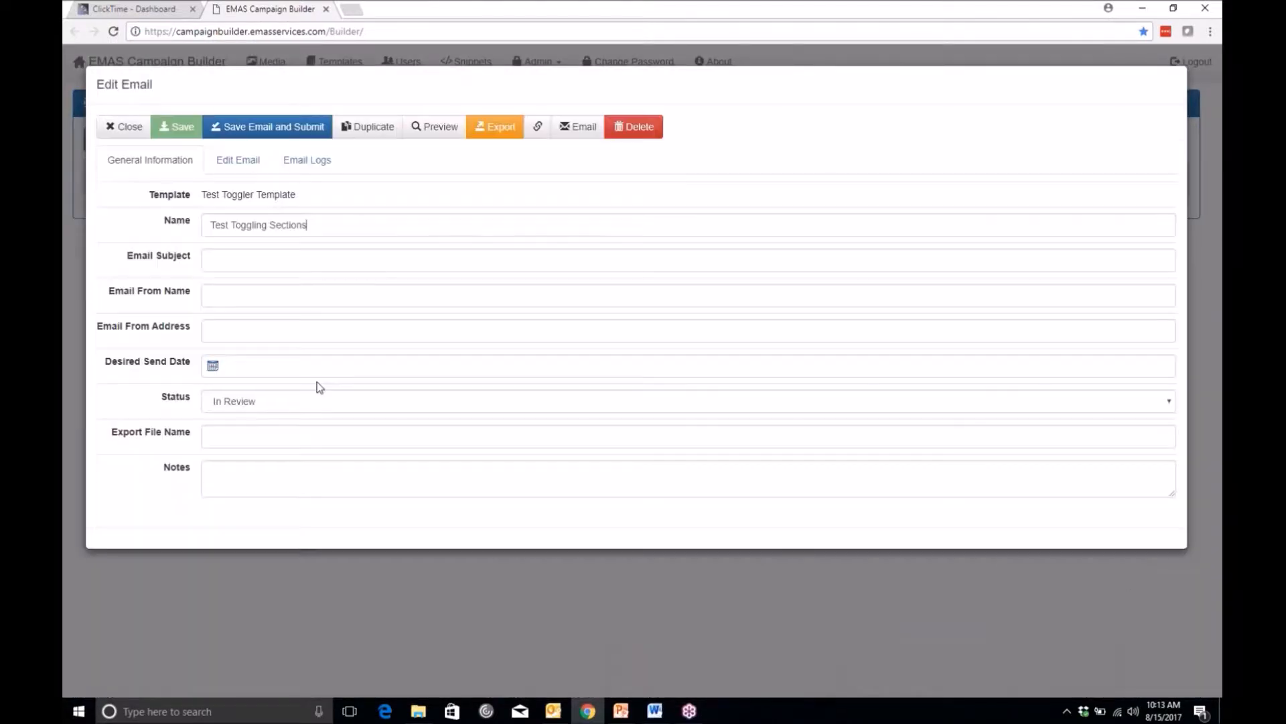
left_click(240, 161)
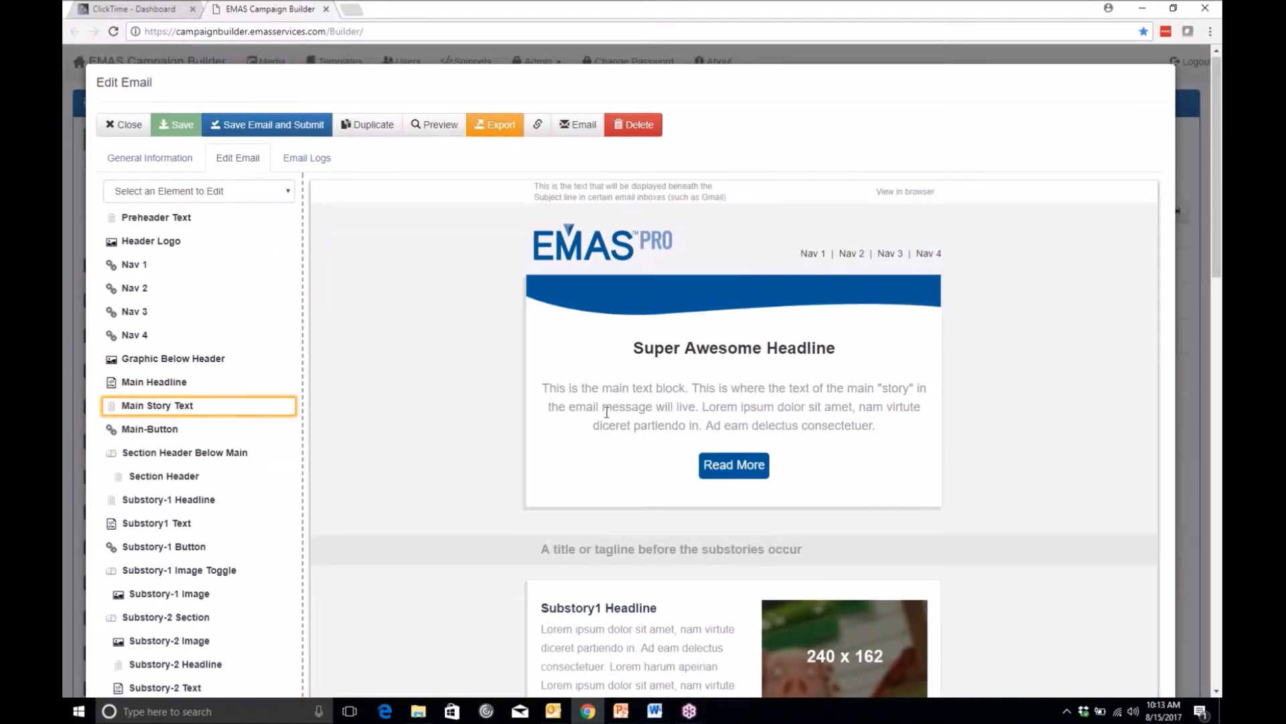
scroll(593, 422, "down", 4)
scroll(618, 392, "down", 8)
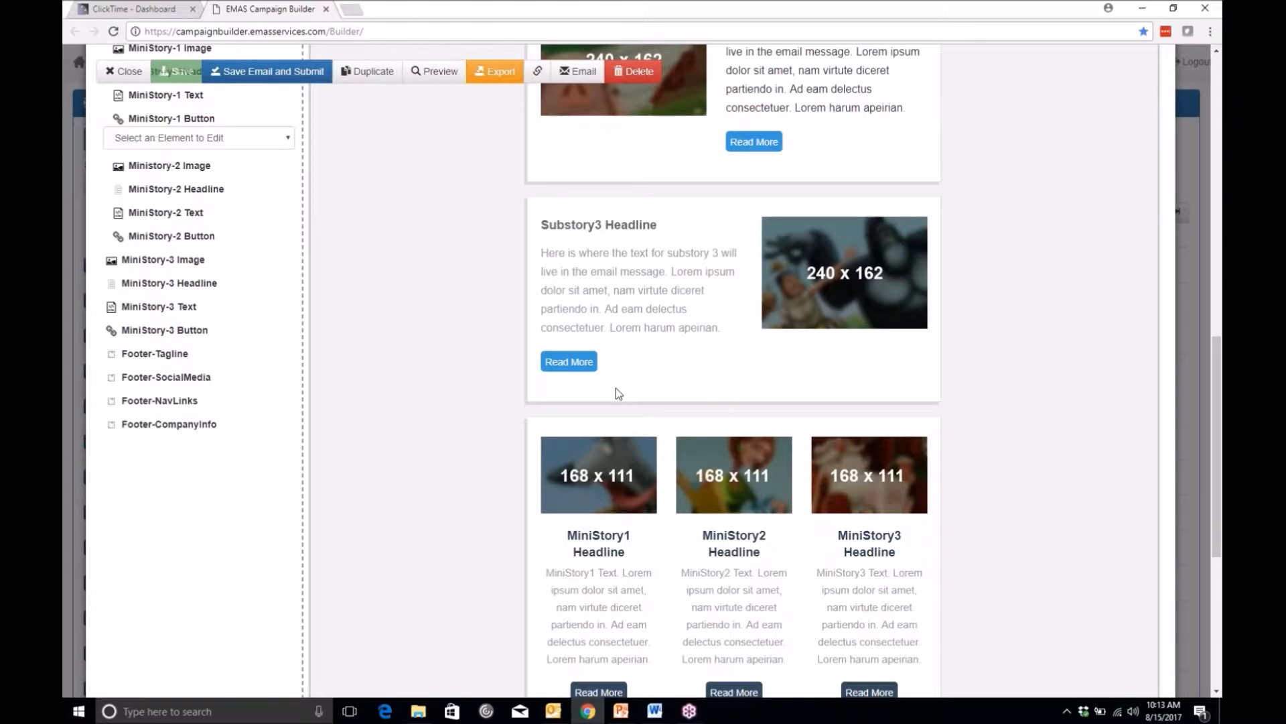
scroll(616, 388, "down", 1)
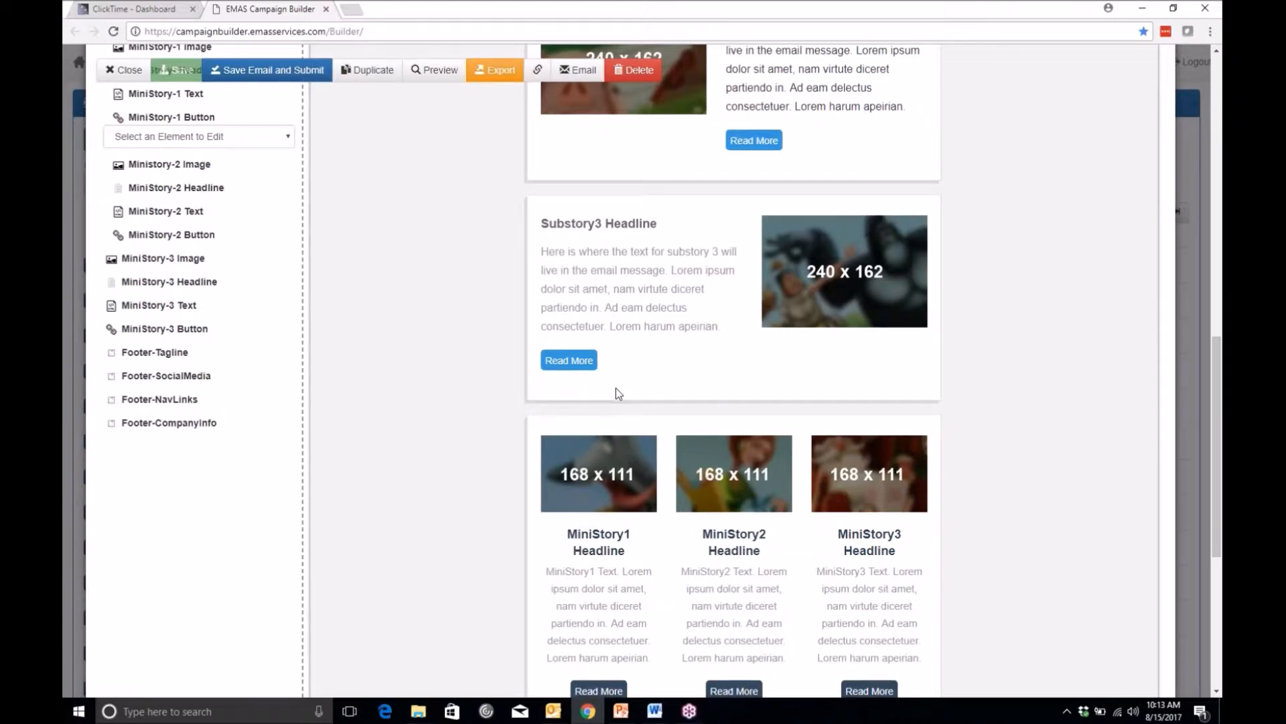
scroll(616, 388, "down", 5)
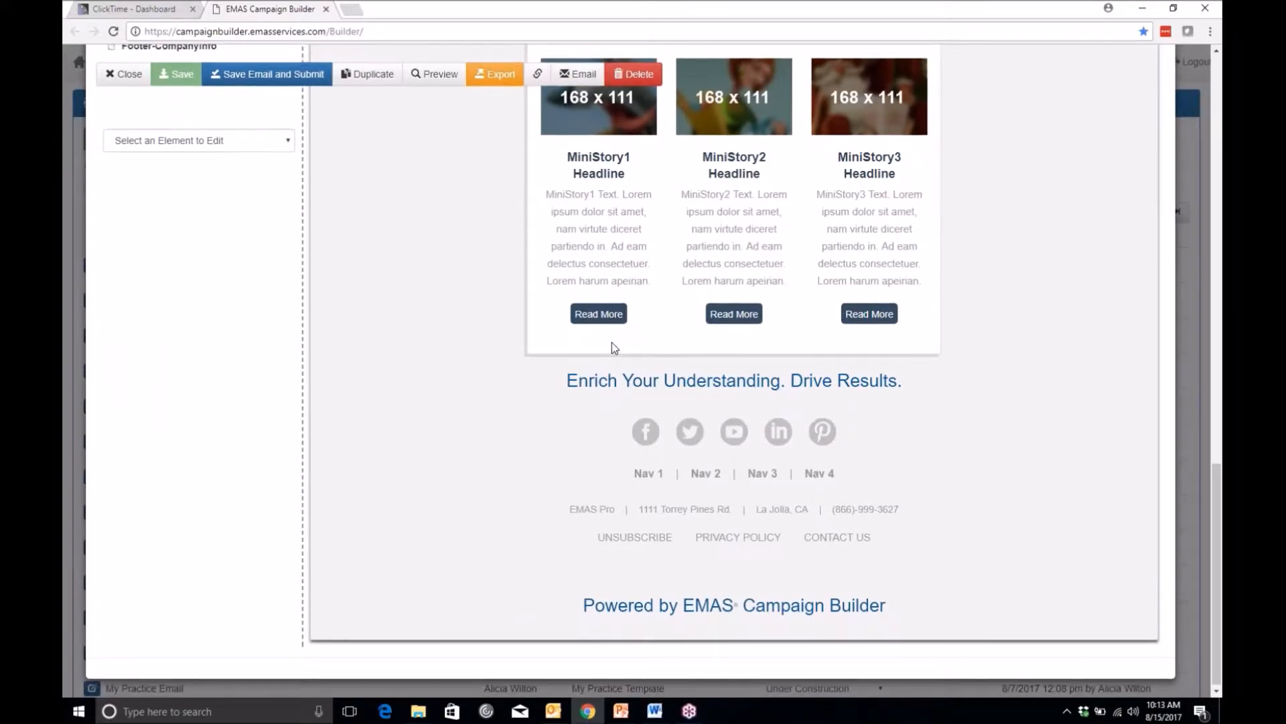
scroll(613, 343, "up", 10)
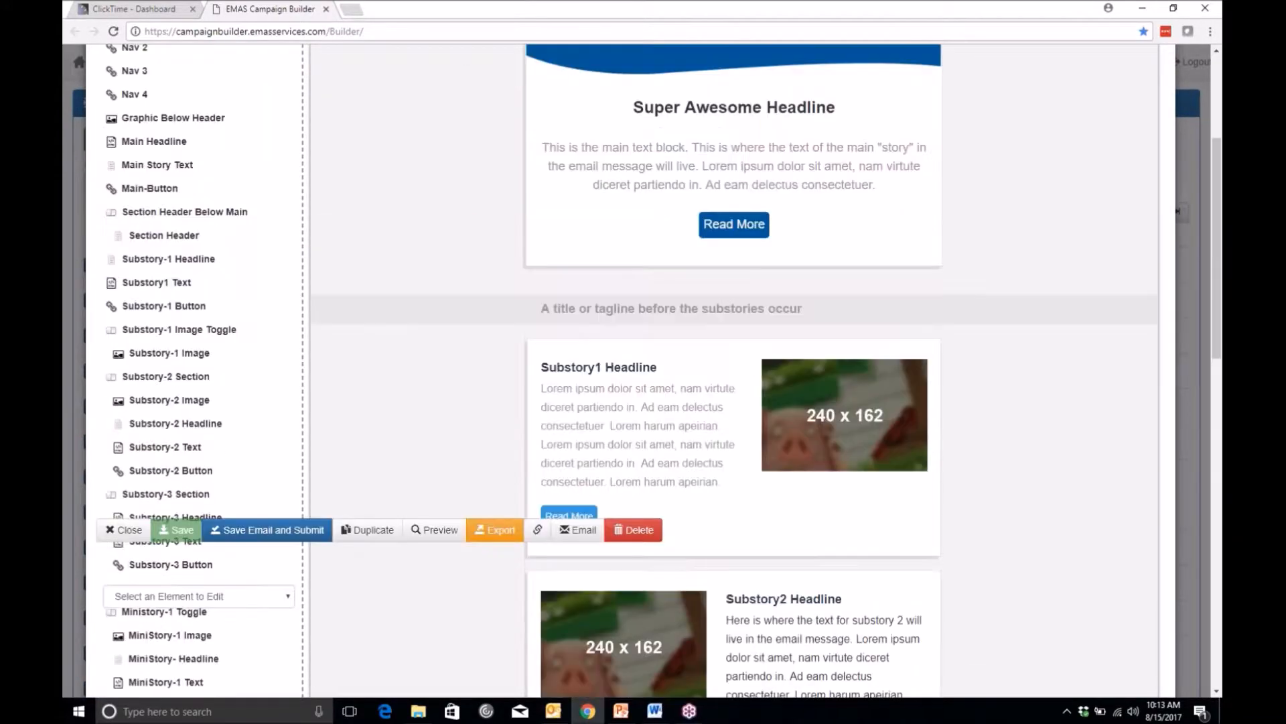
scroll(598, 336, "up", 4)
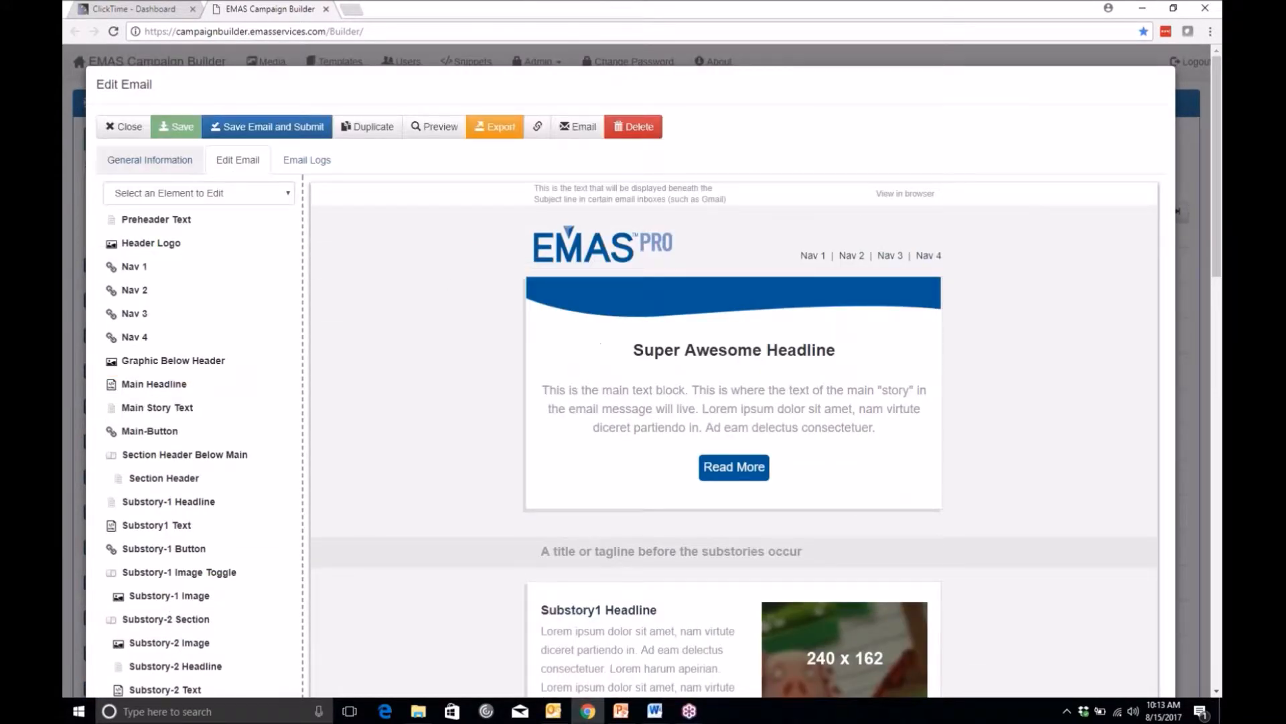
left_click(150, 159)
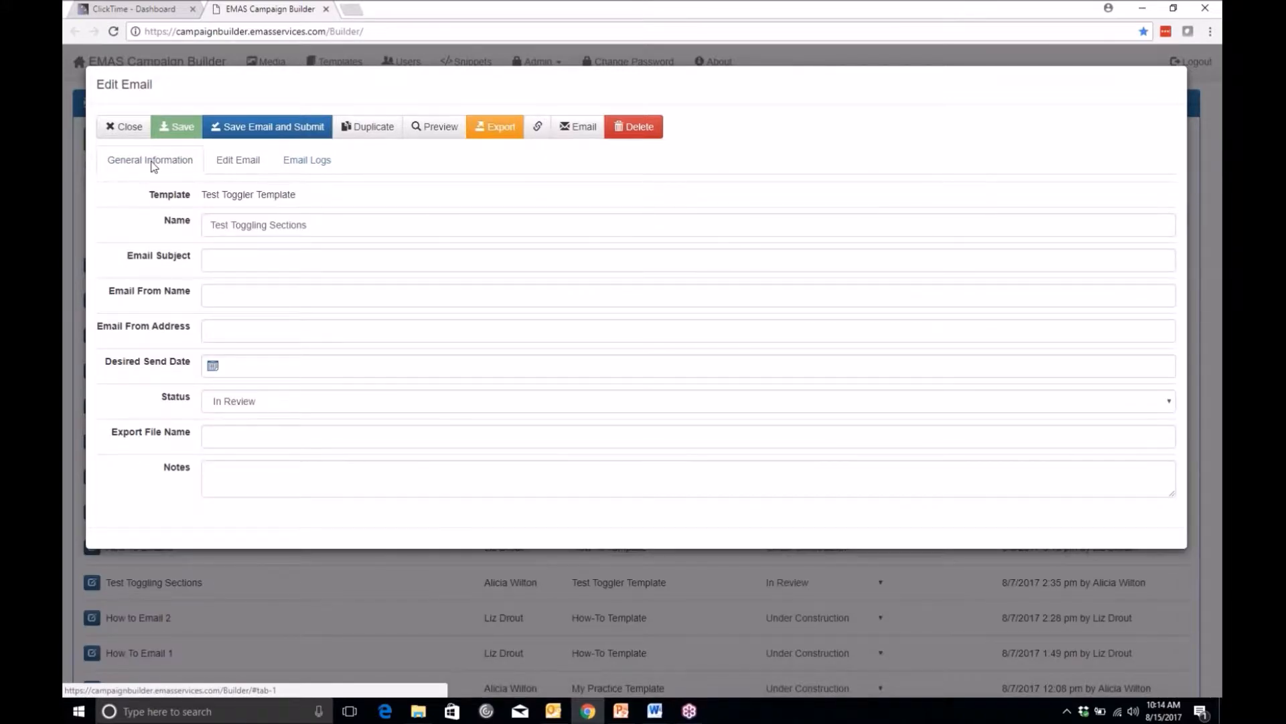
left_click(263, 401)
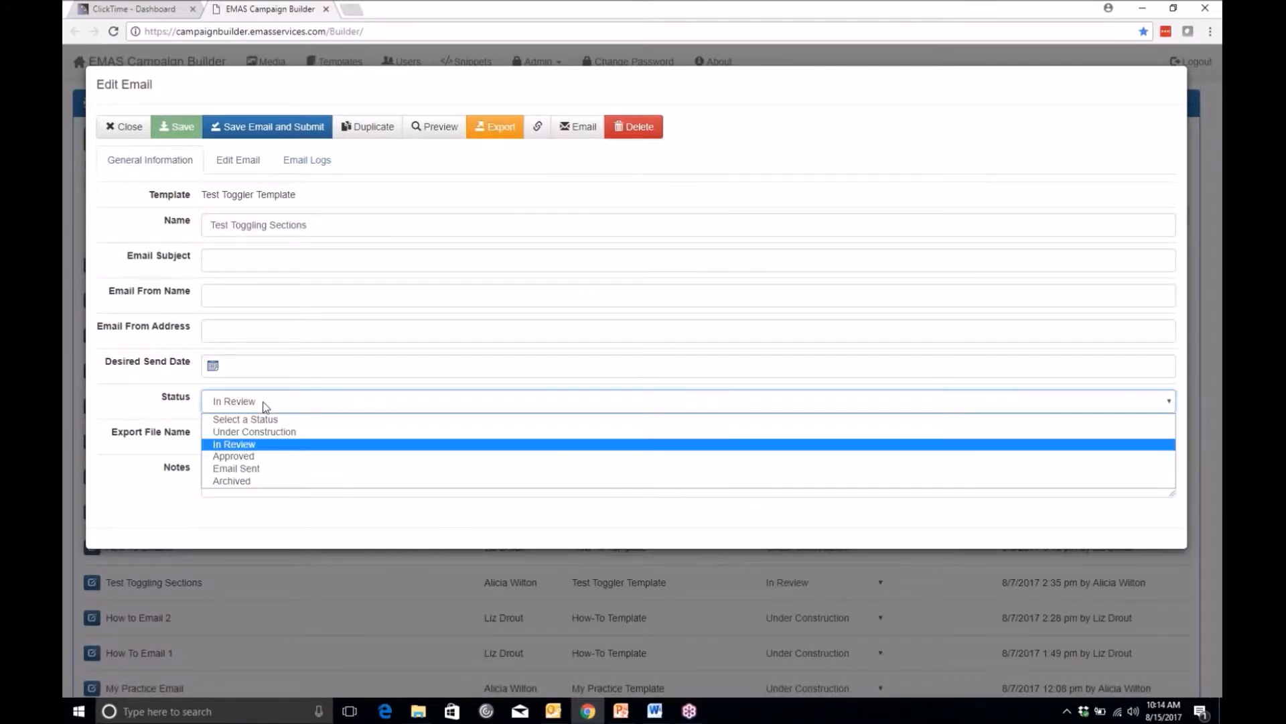
left_click(259, 459)
left_click(124, 126)
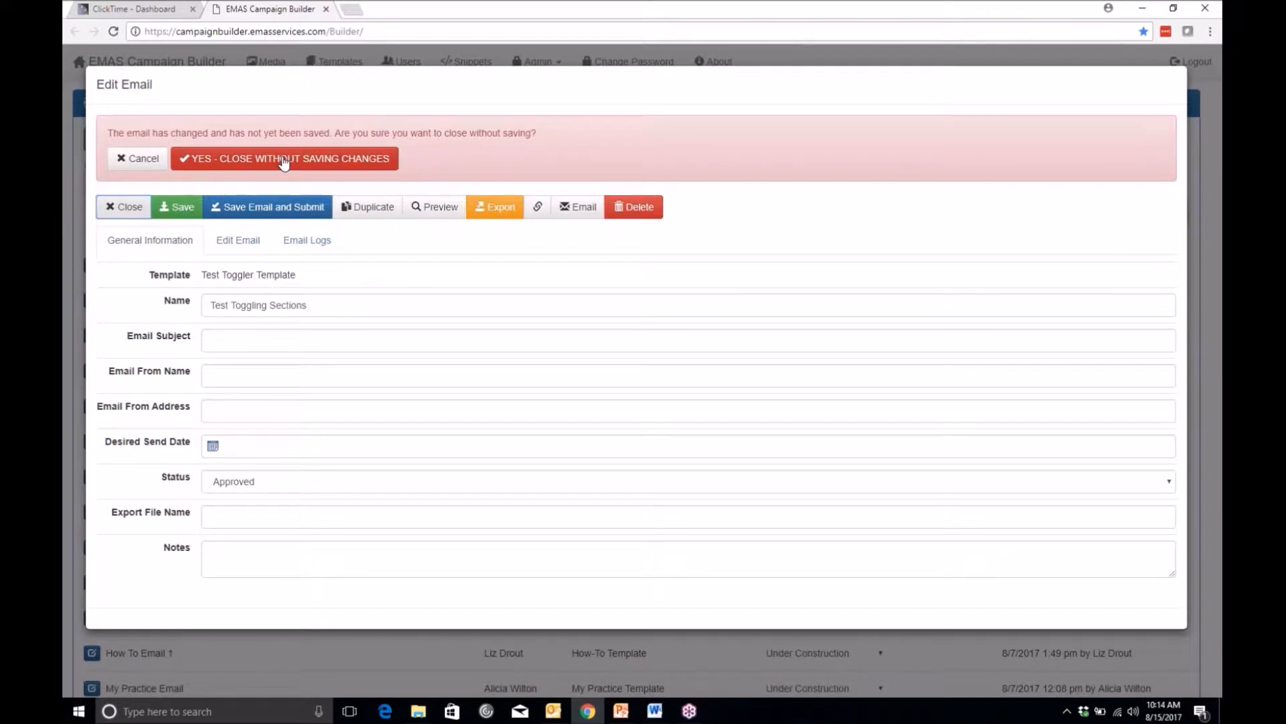
left_click(236, 160)
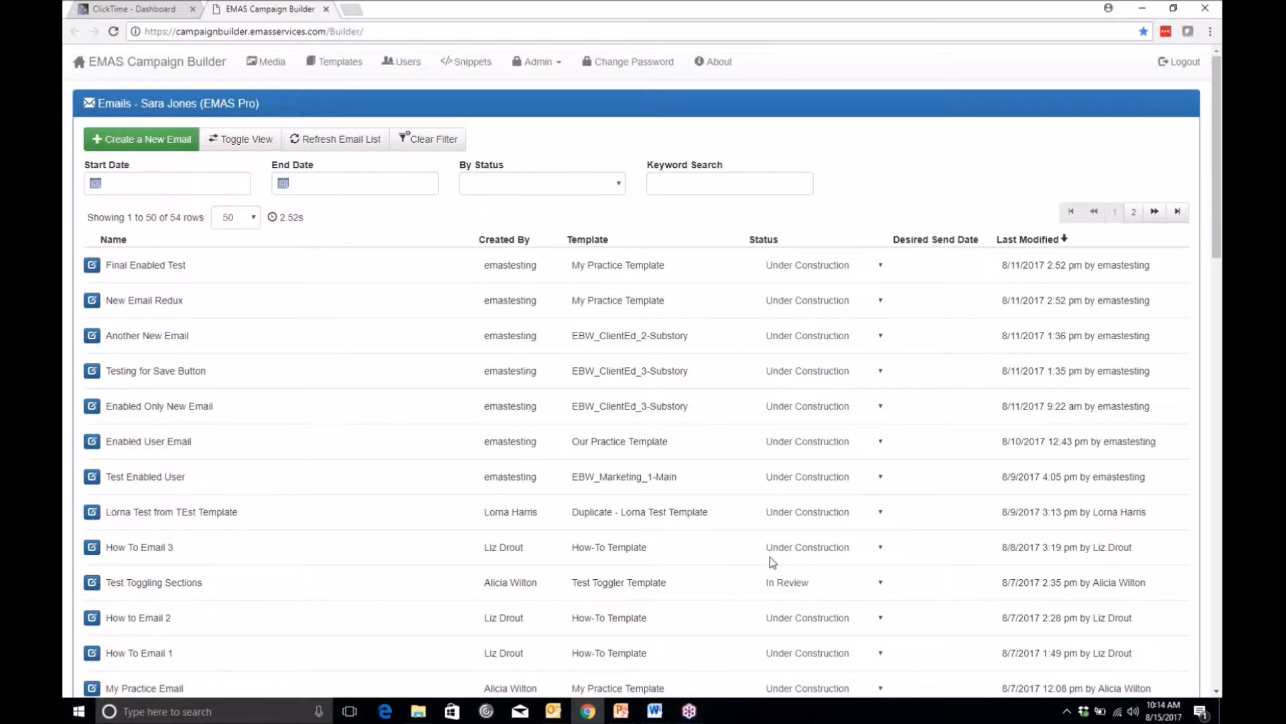
Reload the email list and look through the statuses of the listed emails
scroll(770, 557, "down", 1)
scroll(770, 557, "down", 6)
left_click(114, 31)
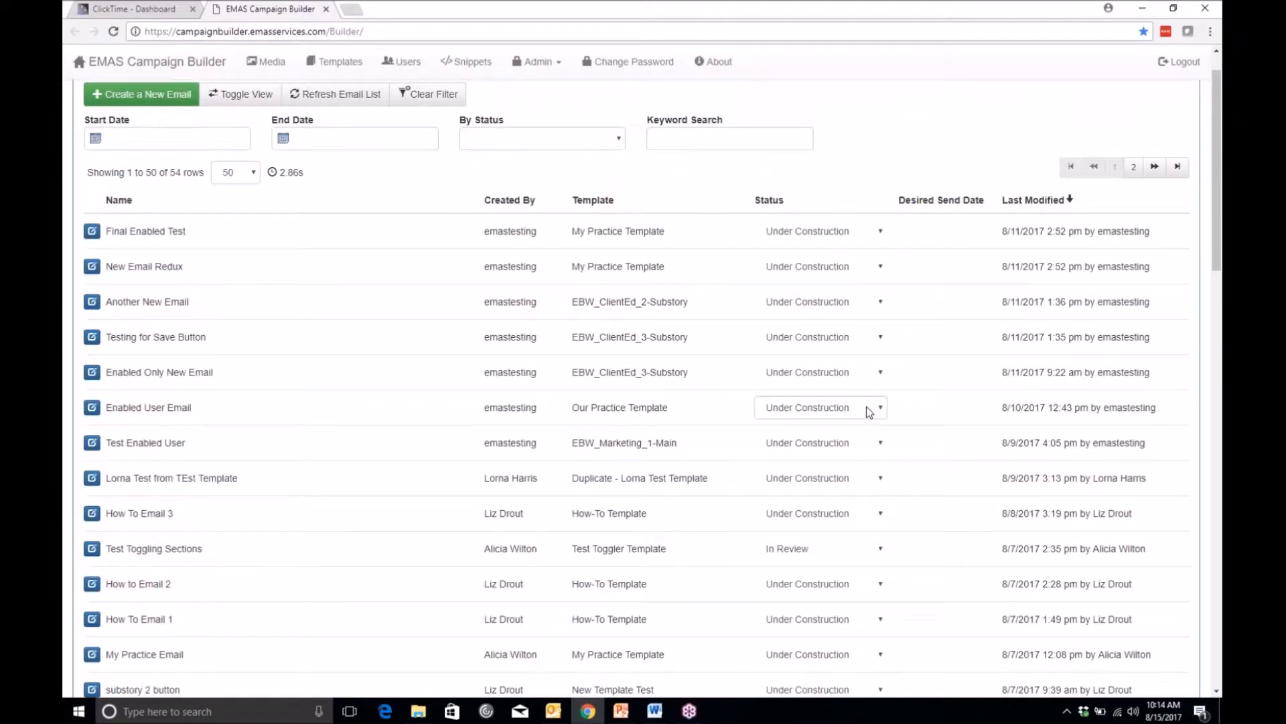
scroll(866, 406, "down", 1)
scroll(867, 406, "down", 12)
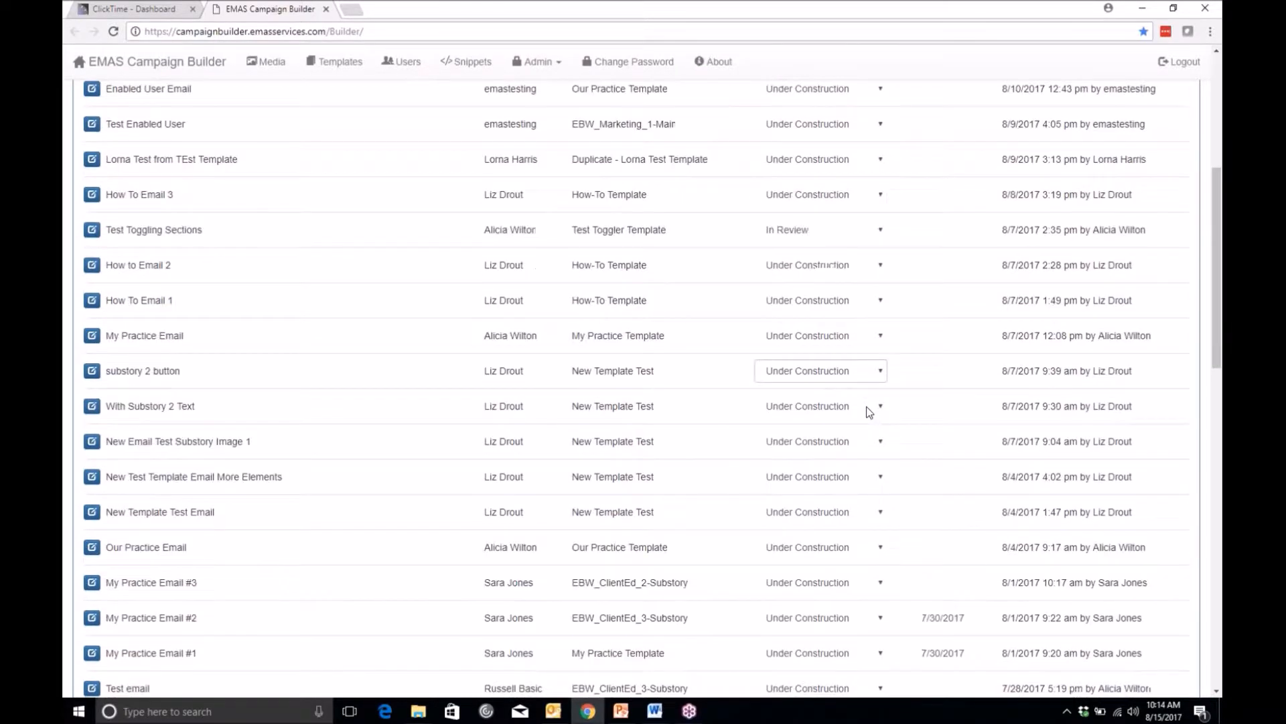
scroll(867, 406, "down", 1)
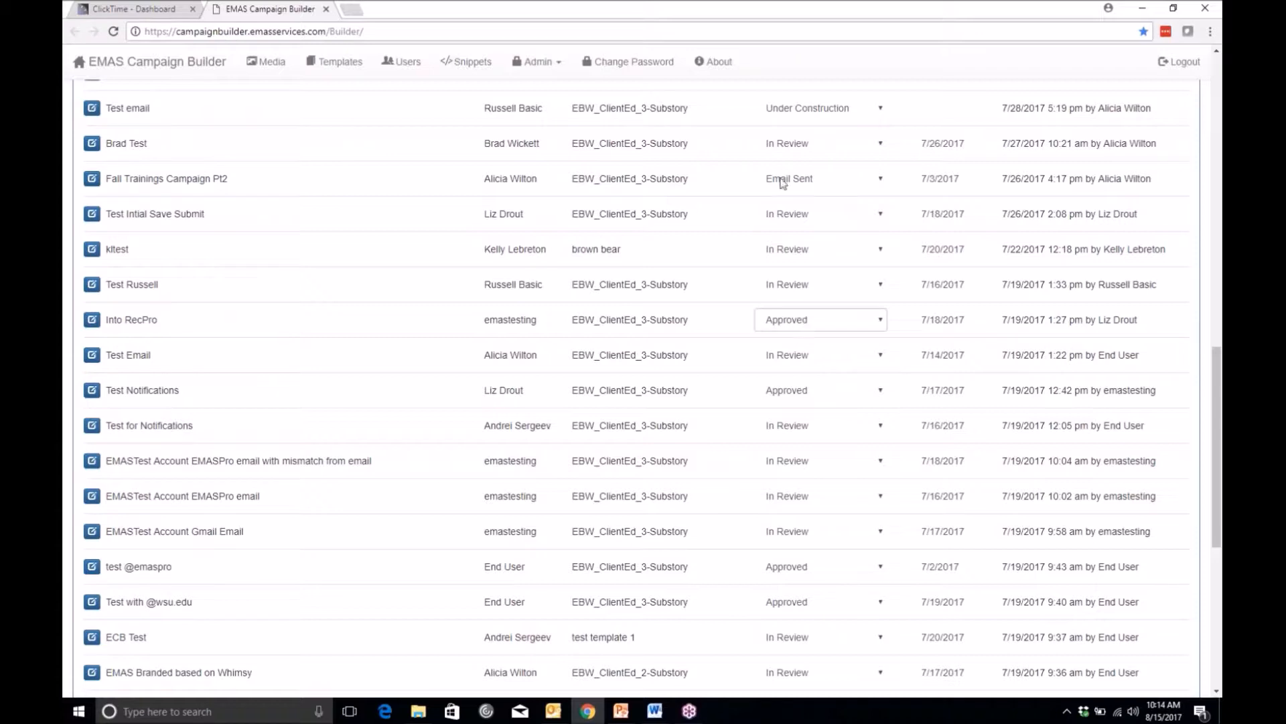
scroll(272, 190, "up", 1)
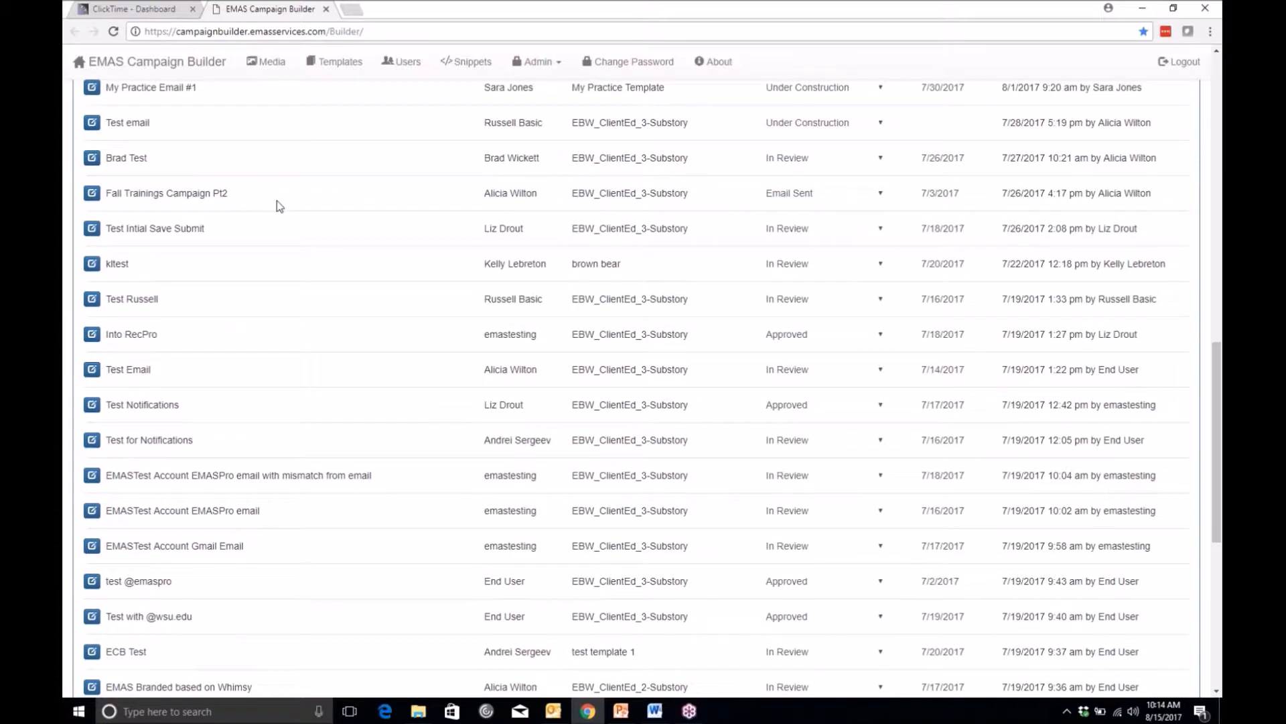
scroll(276, 199, "up", 10)
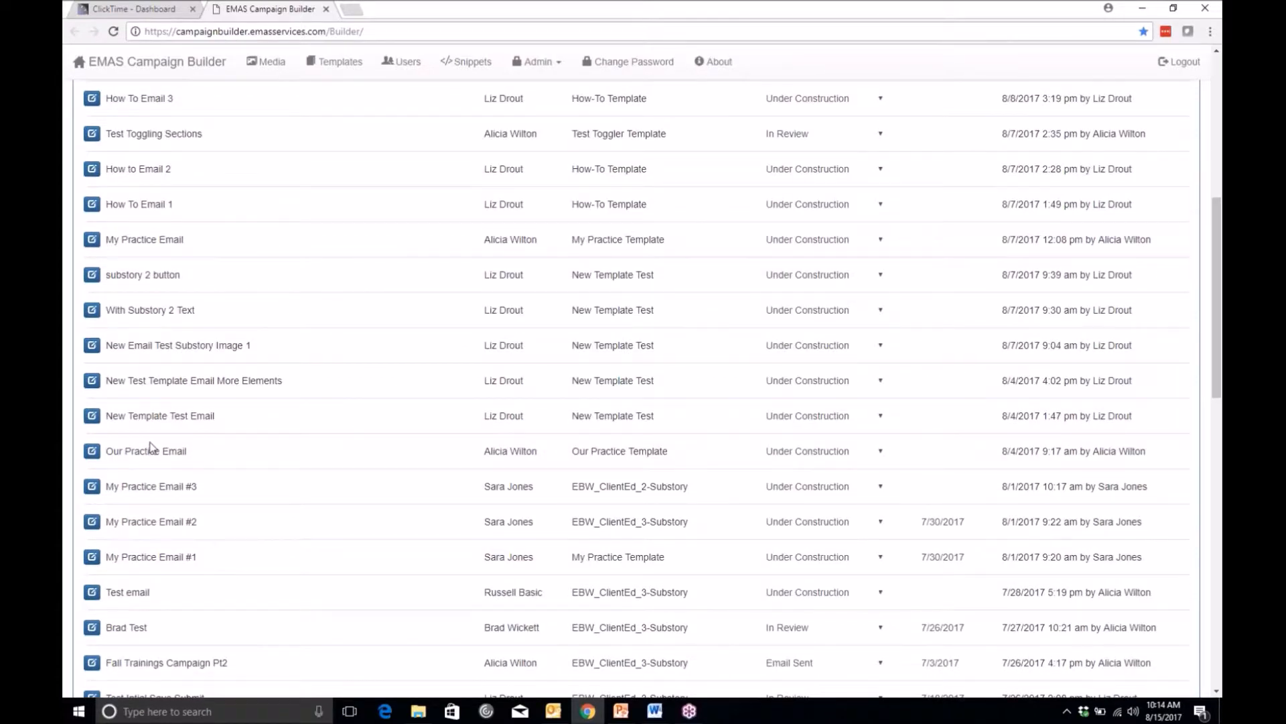
Set the status of My Practice Email #1 to Approved, then save and submit the email
left_click(93, 560)
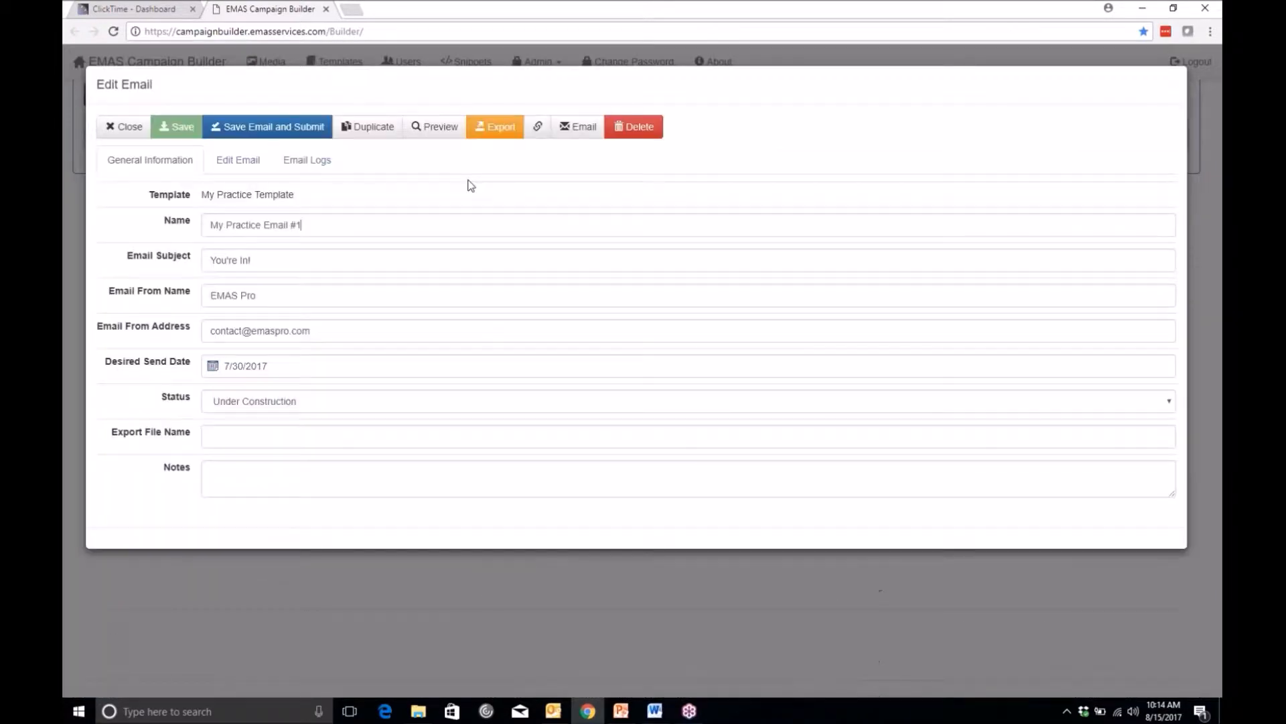
left_click(278, 405)
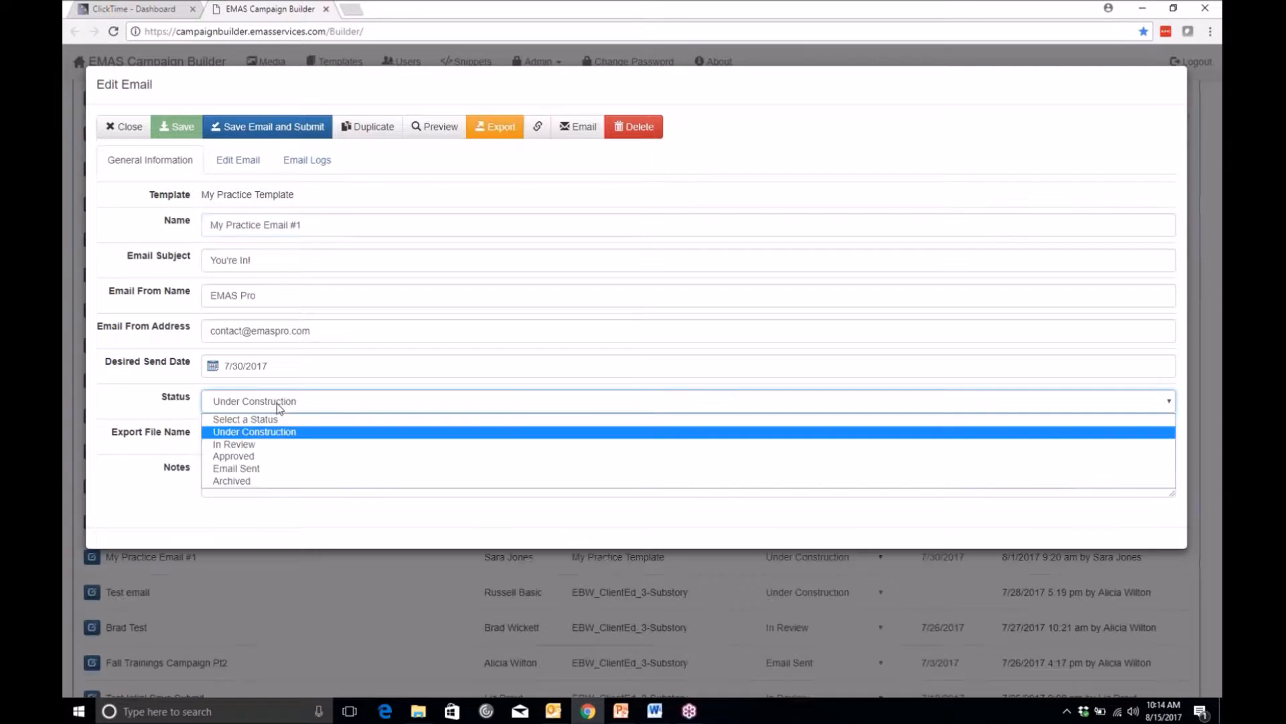
left_click(260, 456)
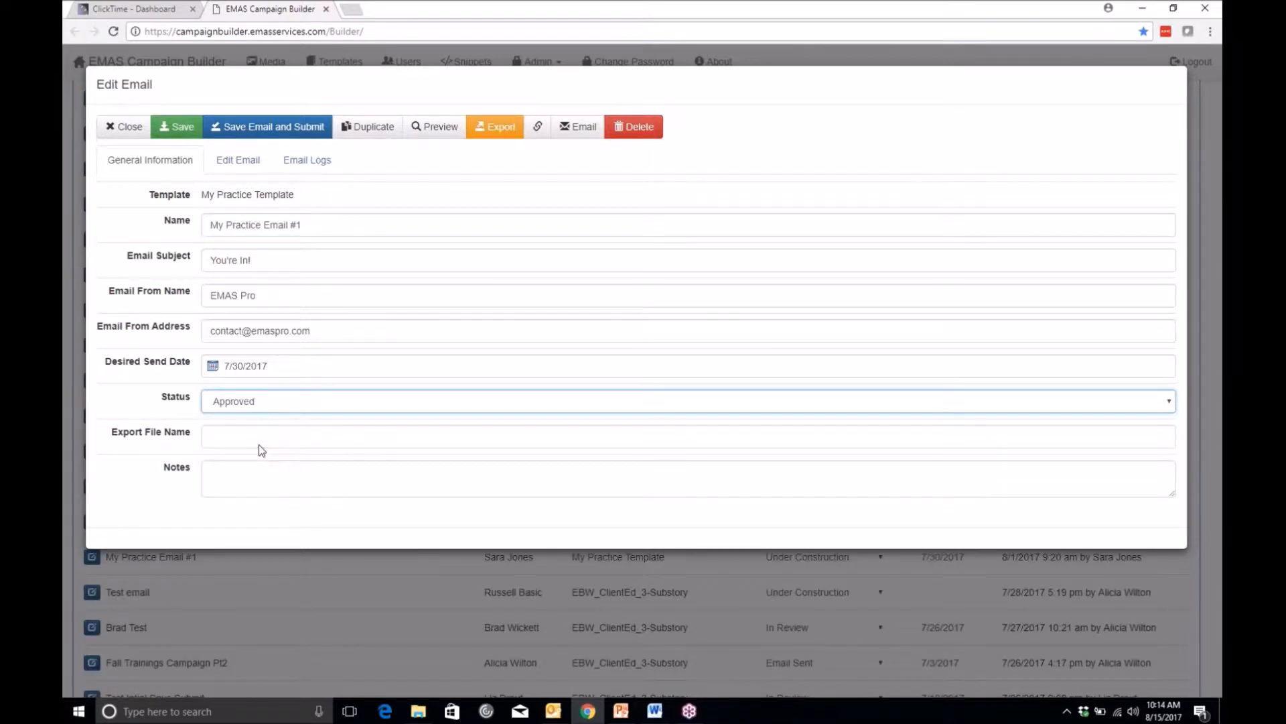
left_click(235, 134)
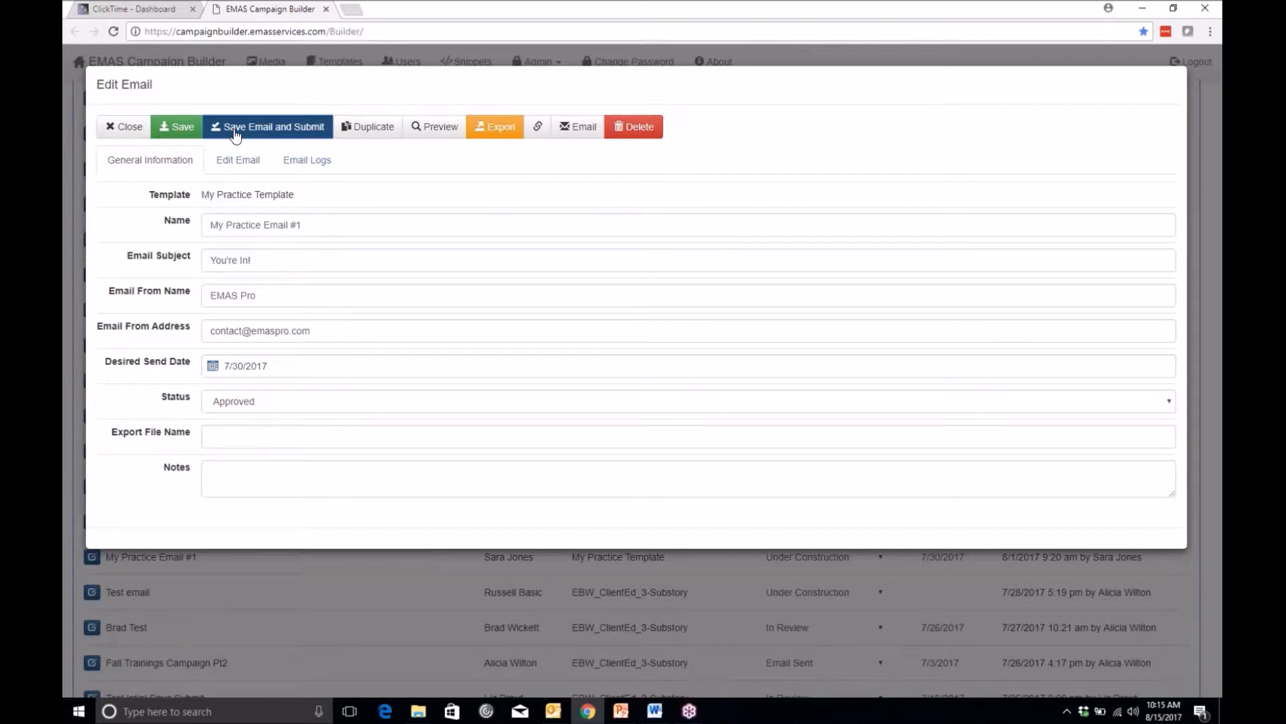
left_click(235, 134)
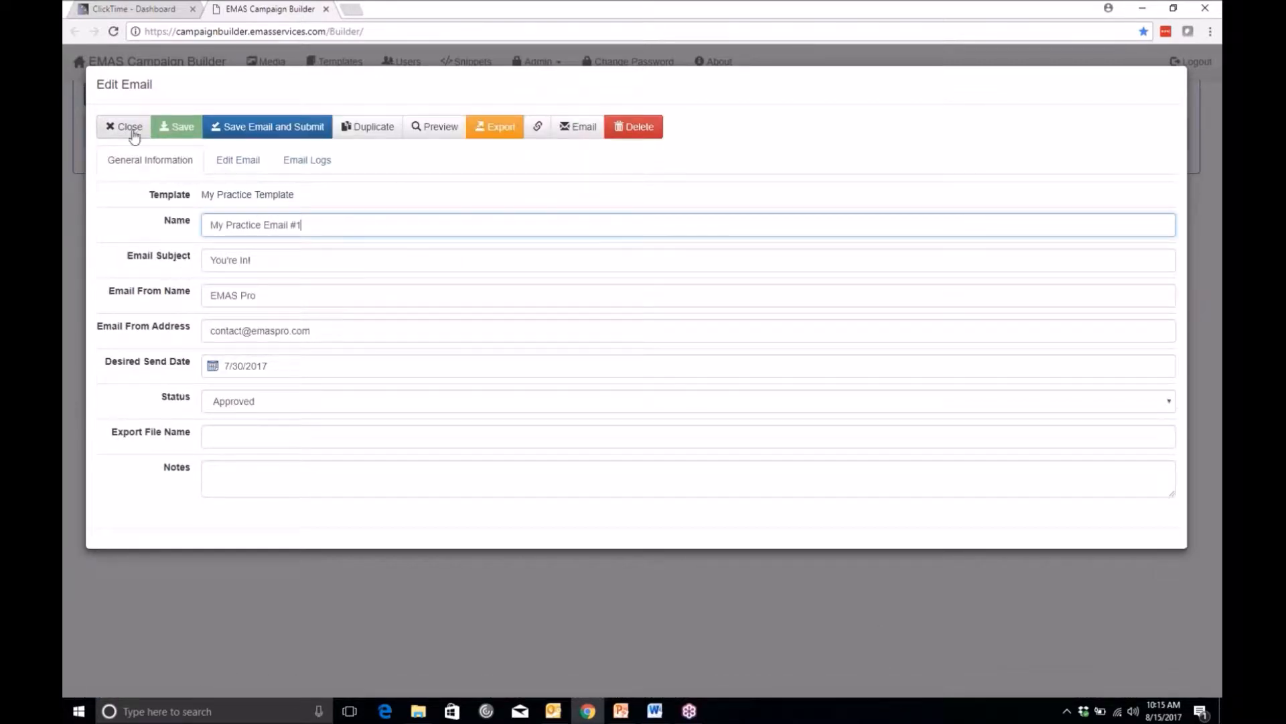
left_click(124, 127)
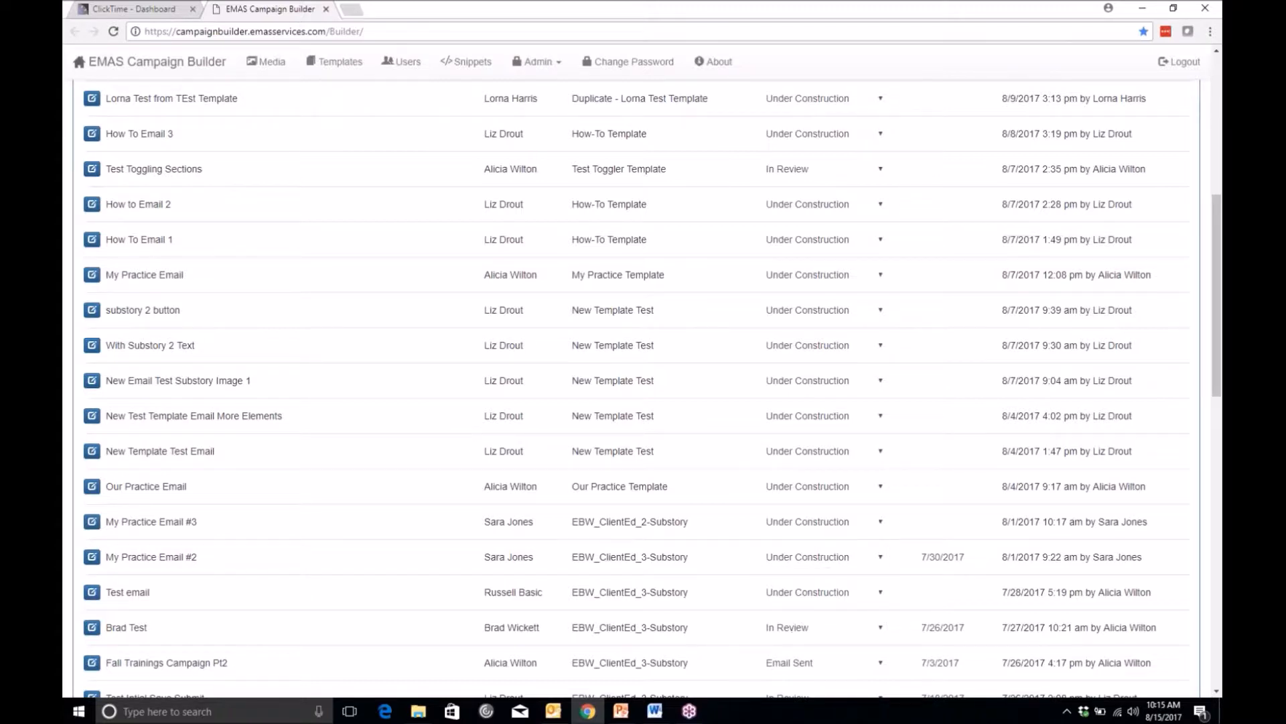
Reload the email list and reopen My Practice Email #1 for editing
left_click(113, 32)
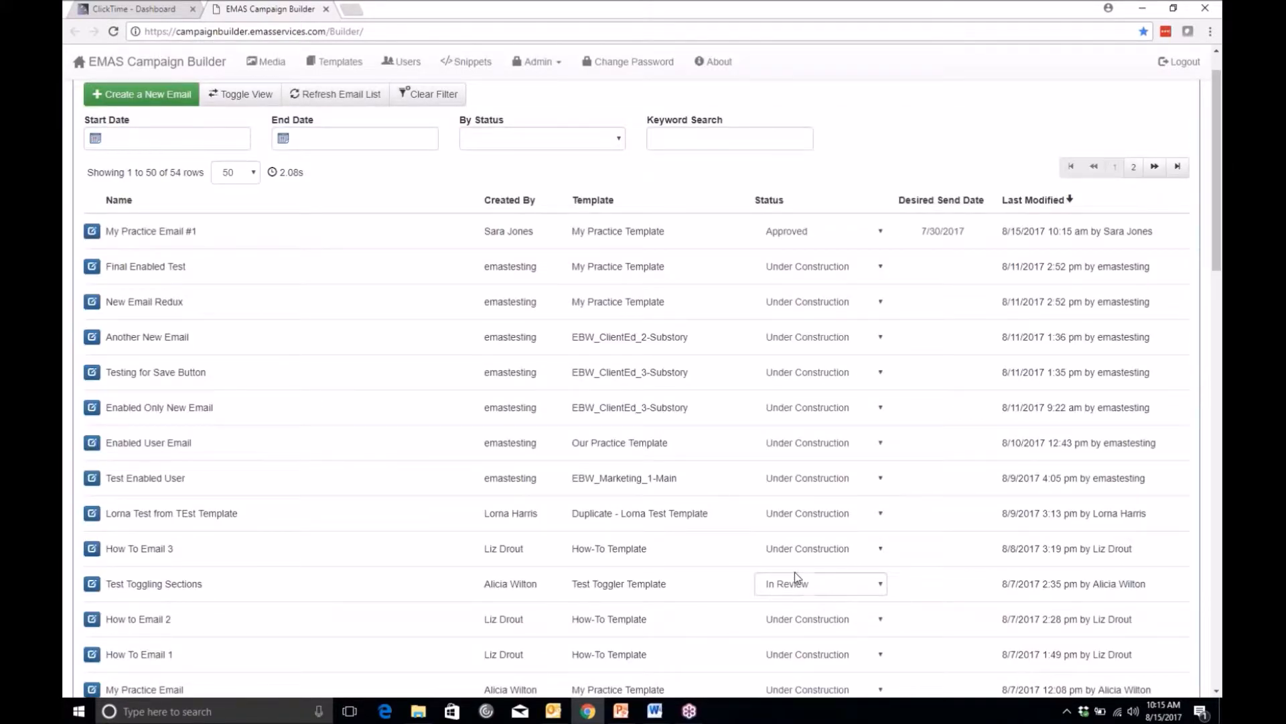
scroll(762, 584, "down", 1)
scroll(763, 585, "down", 10)
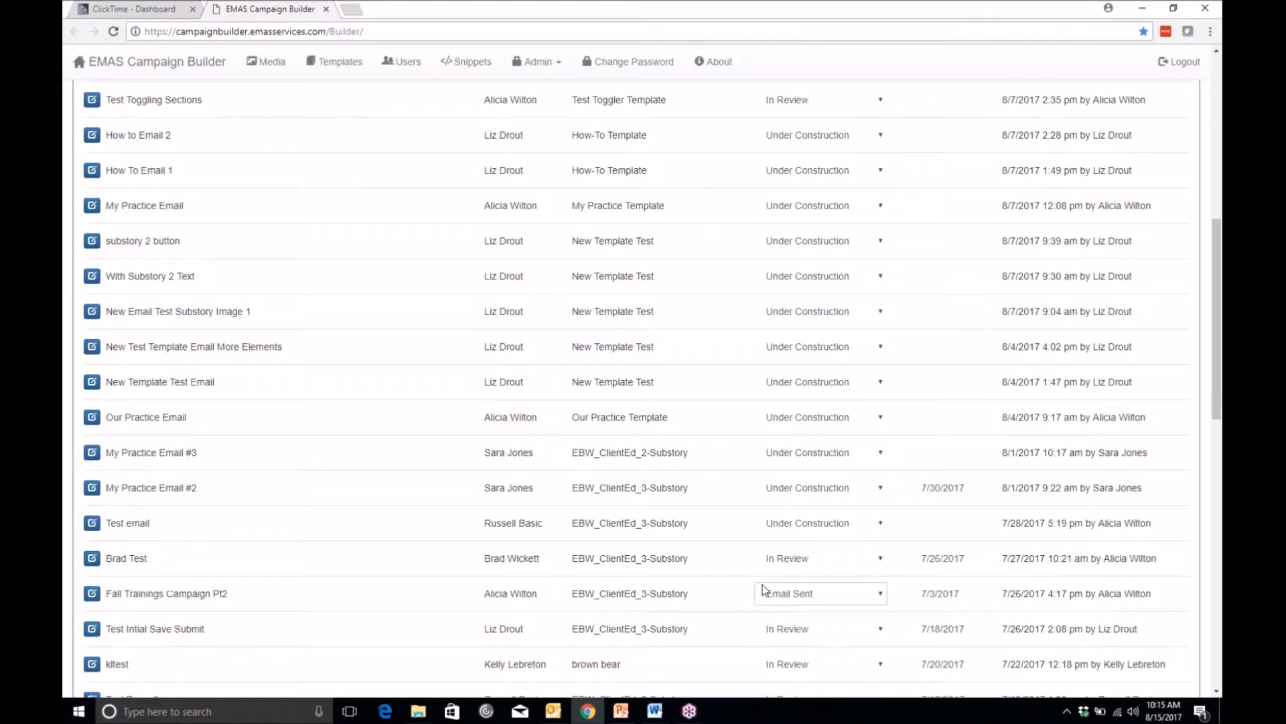
scroll(752, 585, "up", 10)
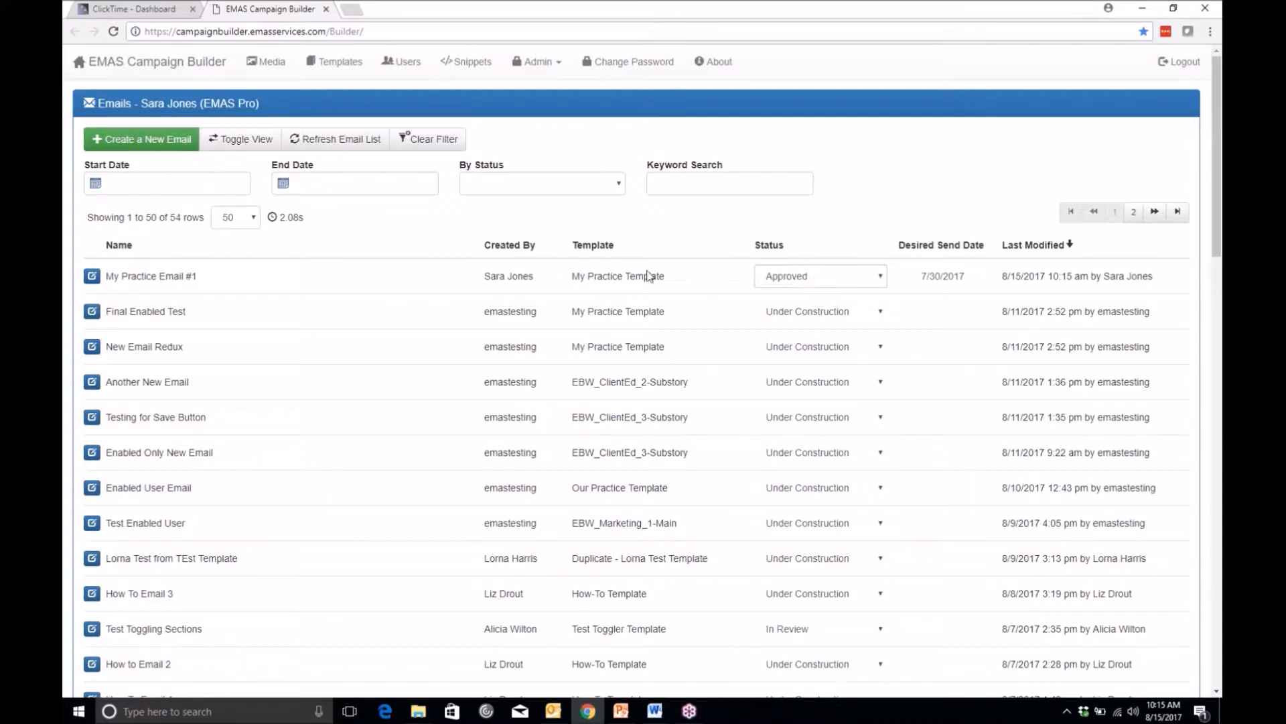
left_click(92, 278)
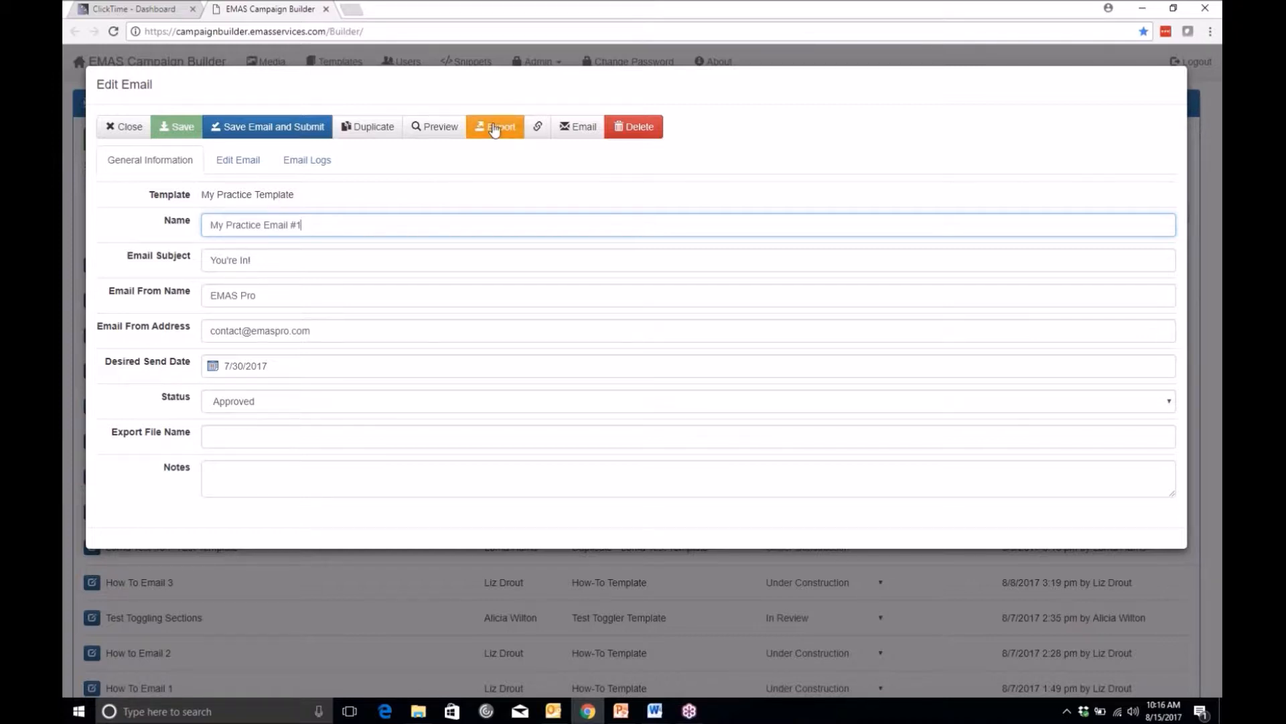
Set the export file name to MyPracticeTemplate.html, based on the template name without its spaces
left_click(222, 439)
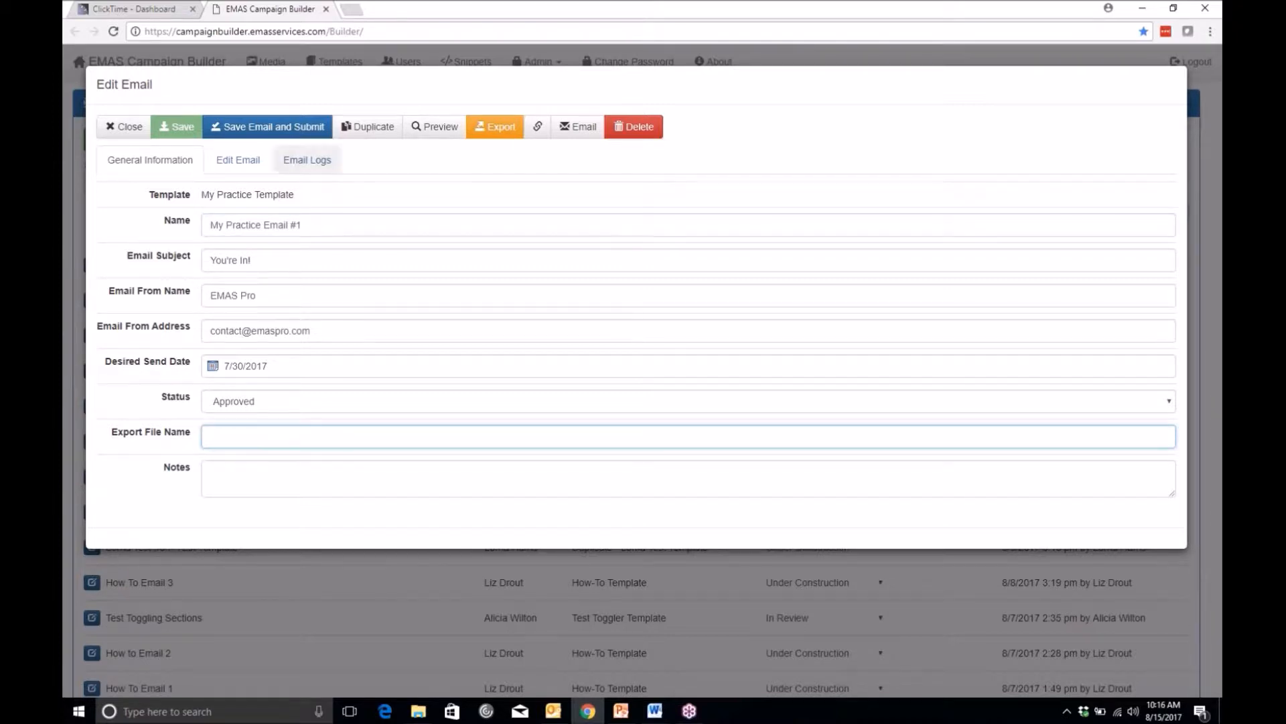
left_click_drag(308, 195, 200, 195)
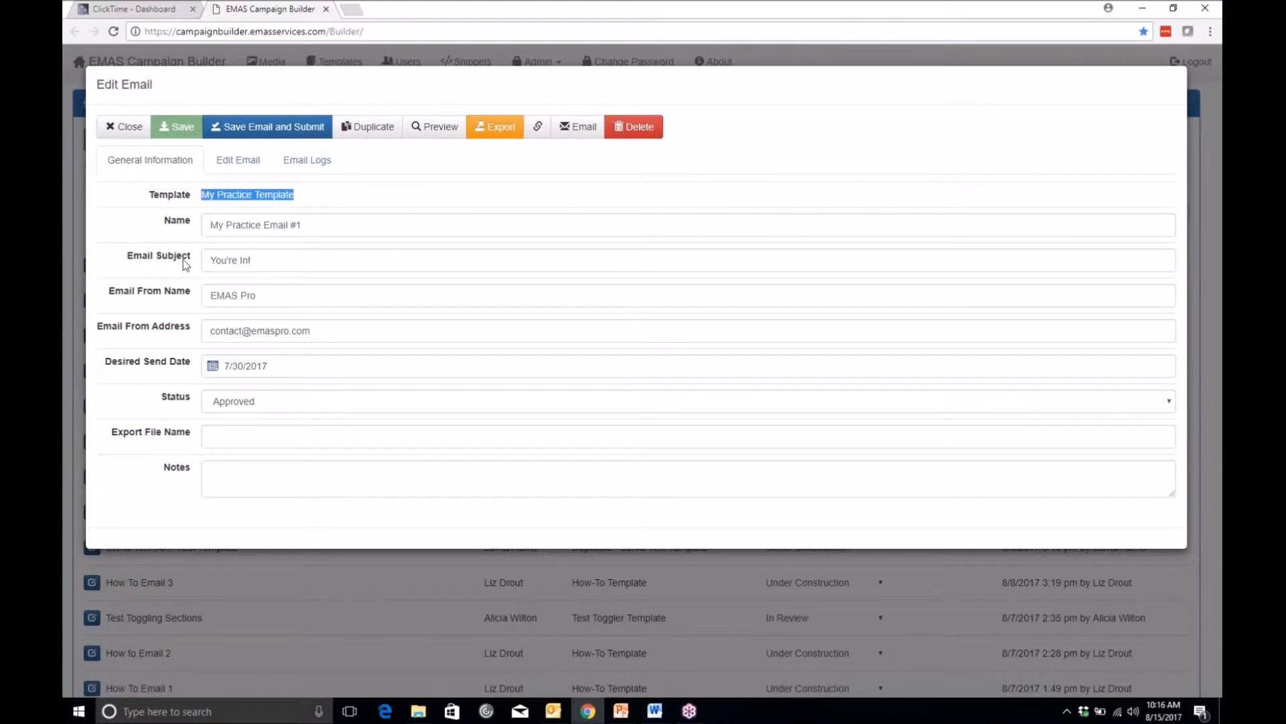
key("ctrl+c")
left_click(228, 430)
key("ctrl+v")
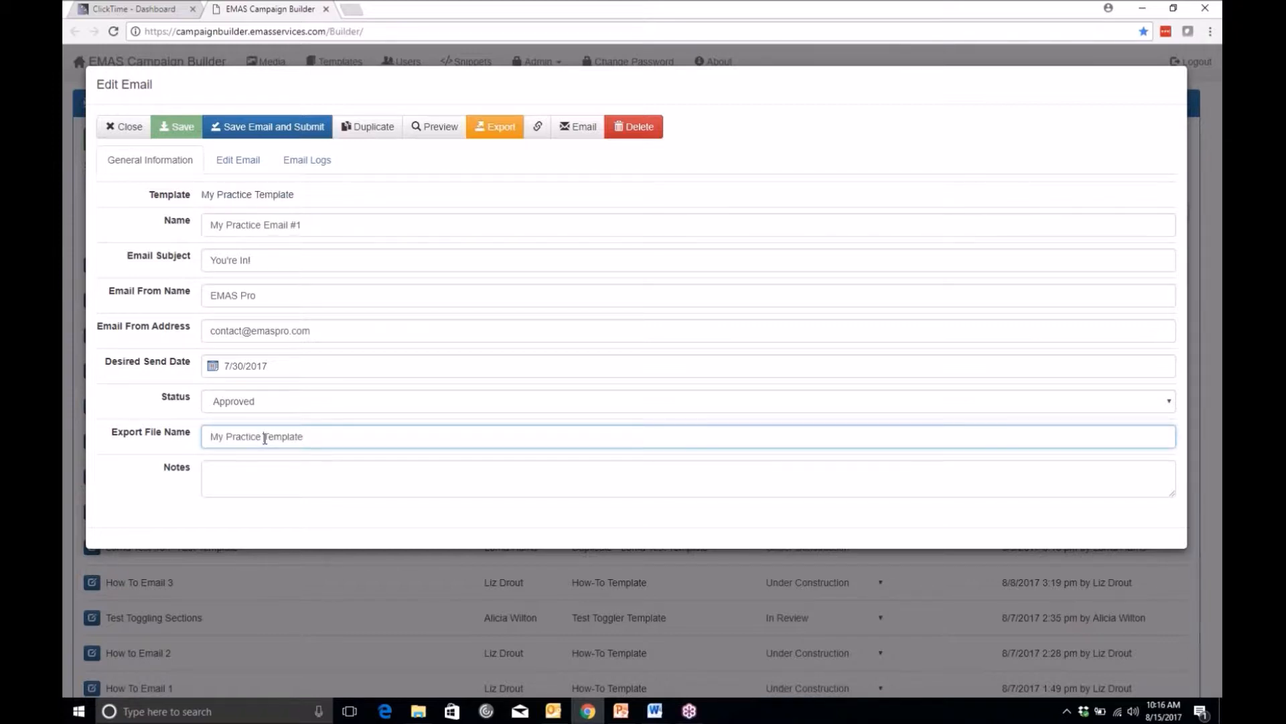
key("BackSpace")
left_click(225, 436)
key("BackSpace")
left_click(308, 440)
type(".html")
left_click_drag(319, 432, 196, 434)
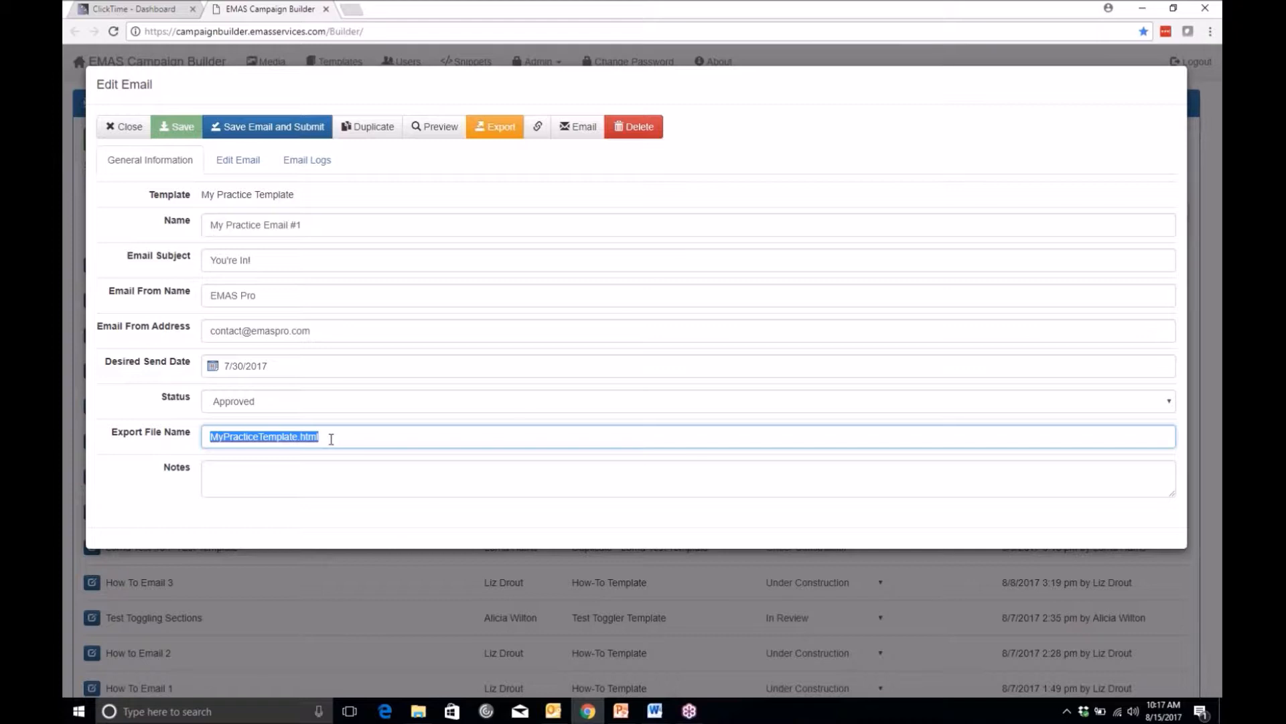
Export the email to an HTML file on the Desktop named MyPracticeTemplate_2017-08-15
left_click(501, 127)
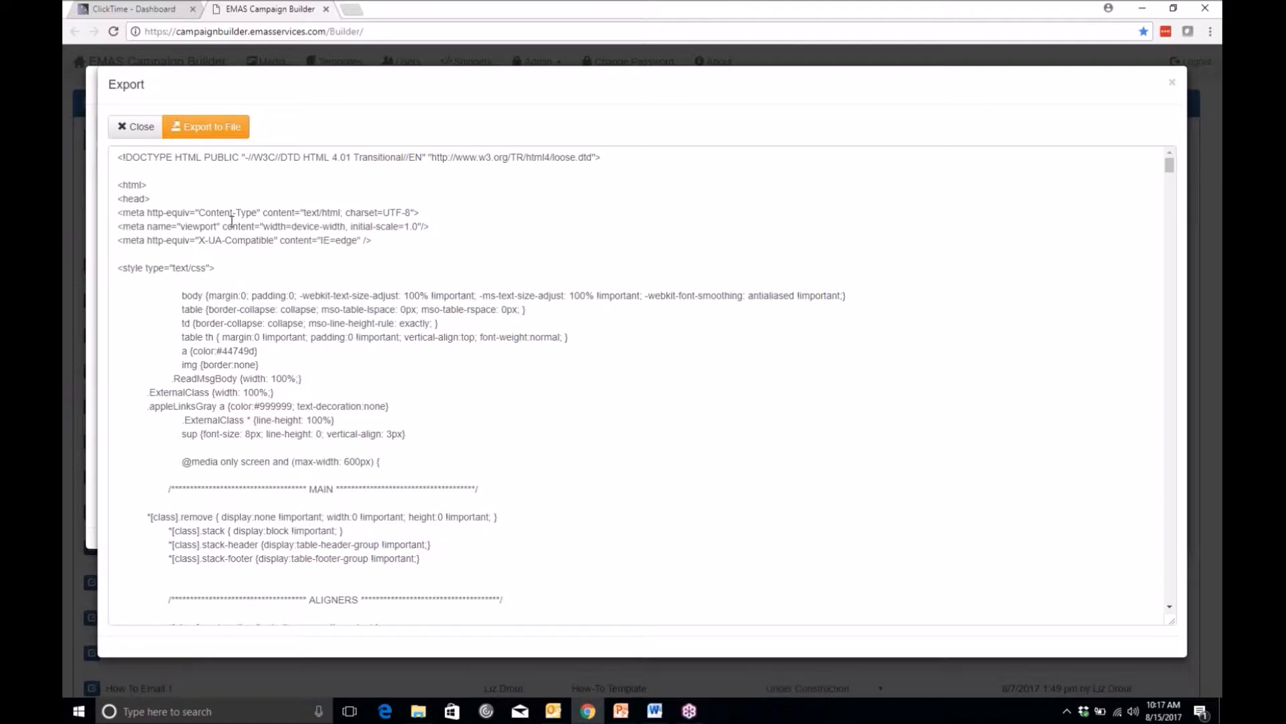
left_click(214, 127)
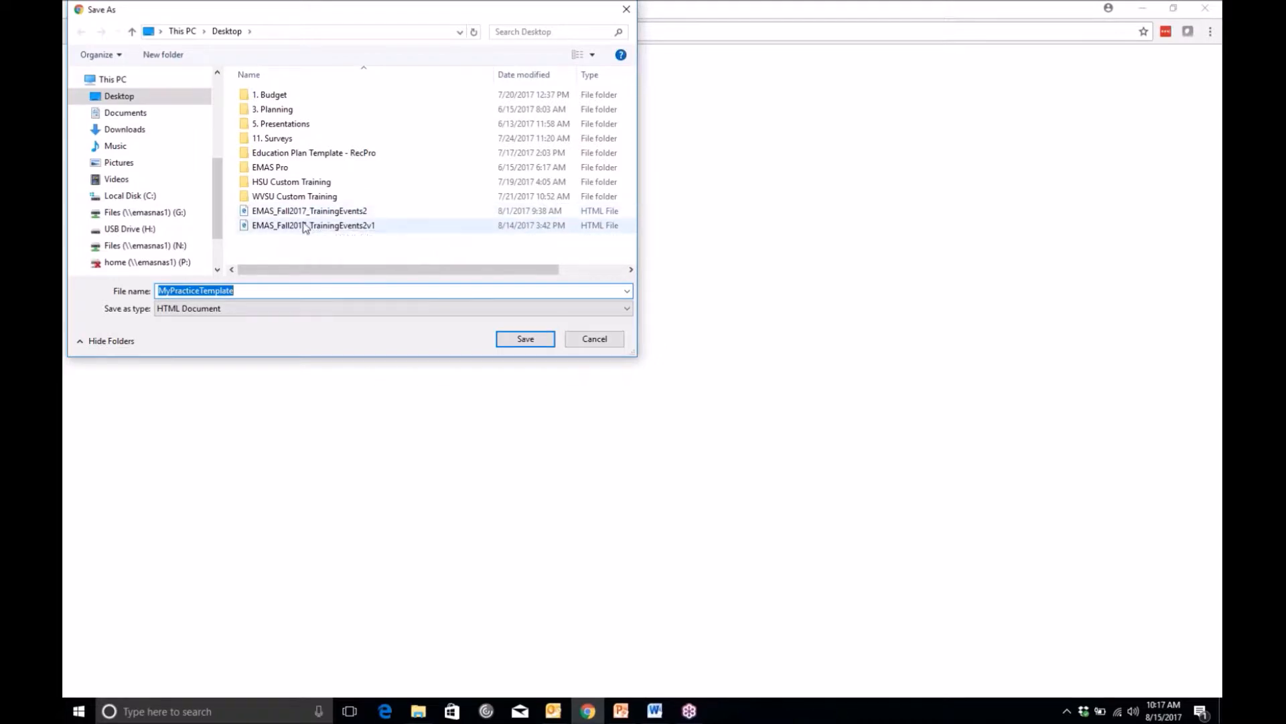
left_click(240, 292)
type("20")
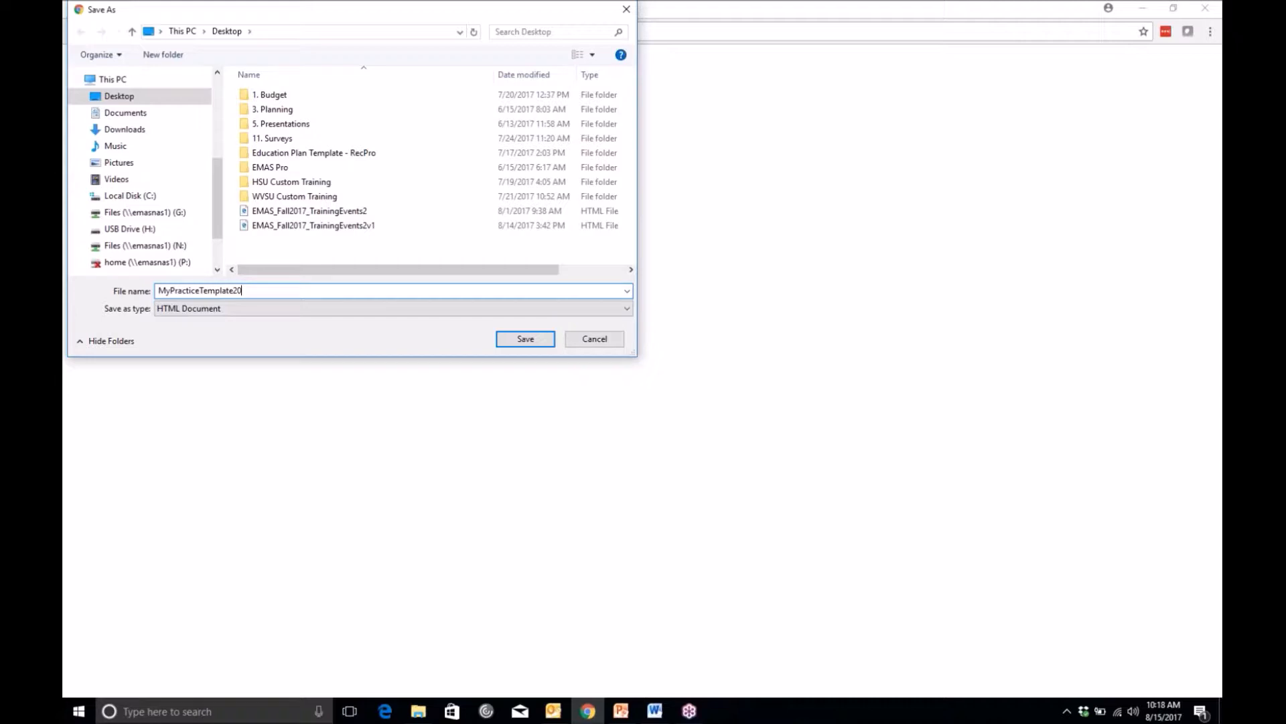
type("17-08-15")
left_click(235, 290)
type("_")
left_click(526, 339)
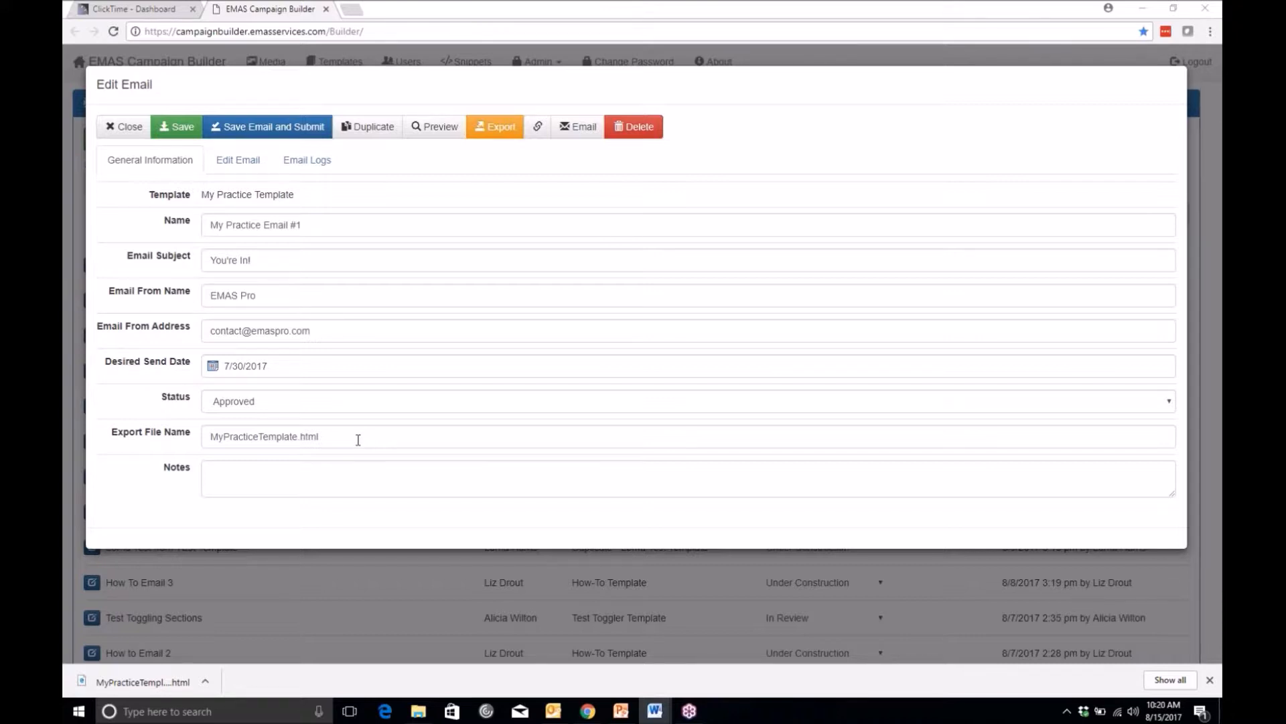
triple_click(339, 437)
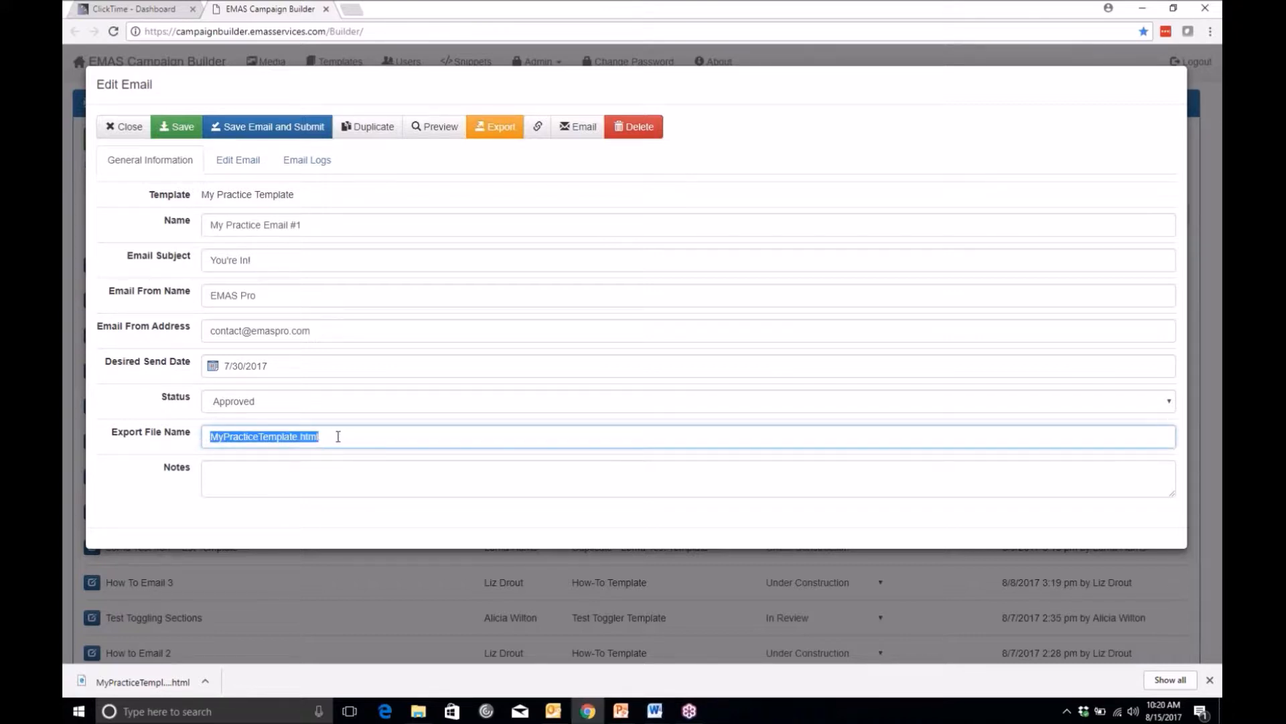
left_click(338, 437)
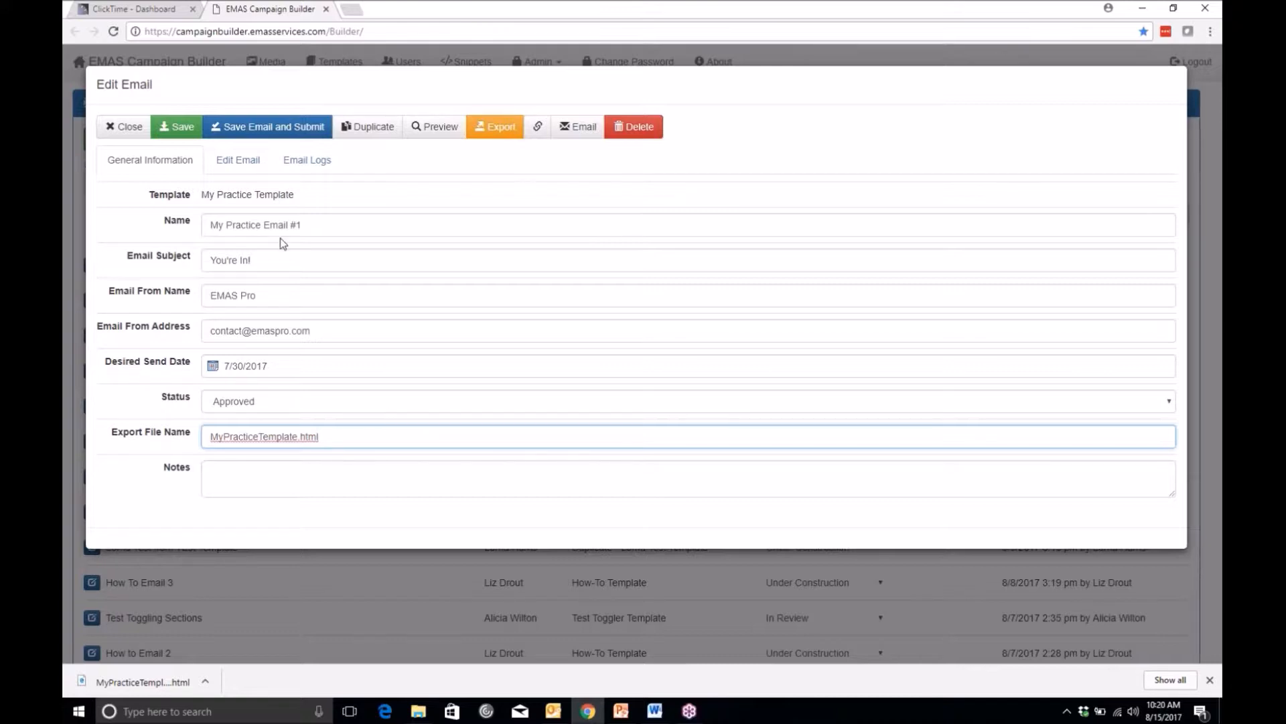
left_click(553, 714)
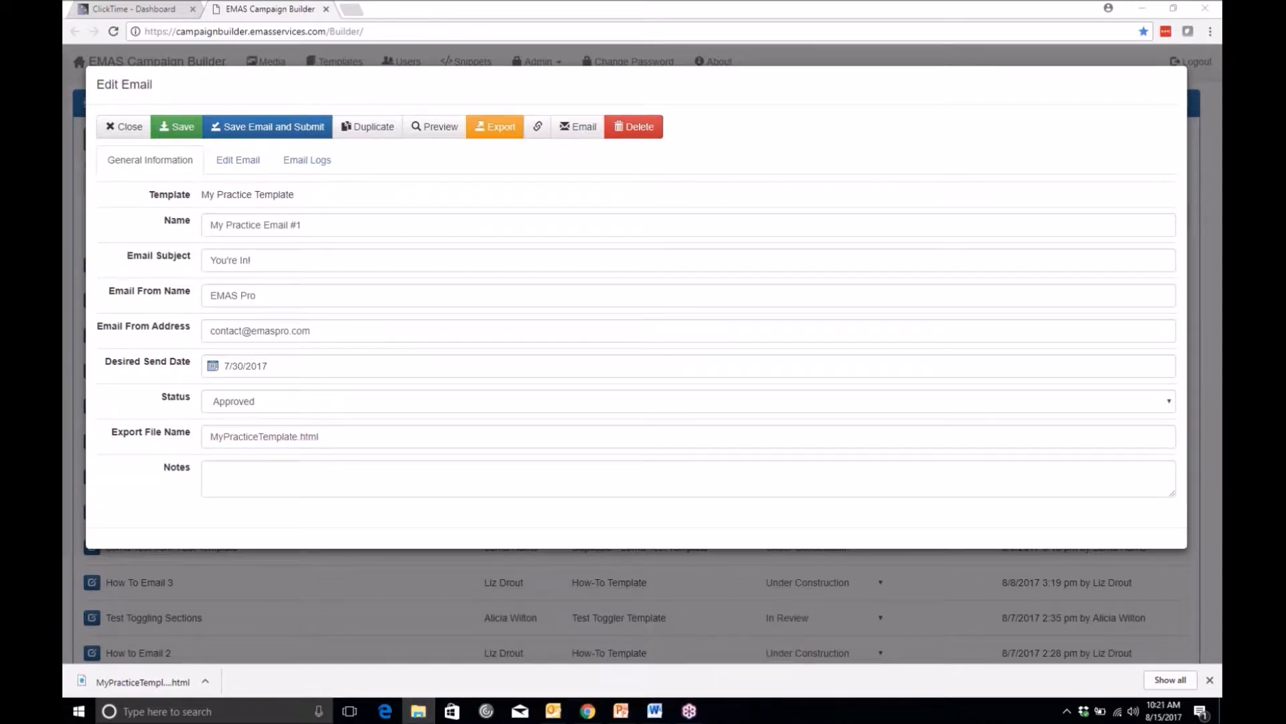
left_click(404, 458)
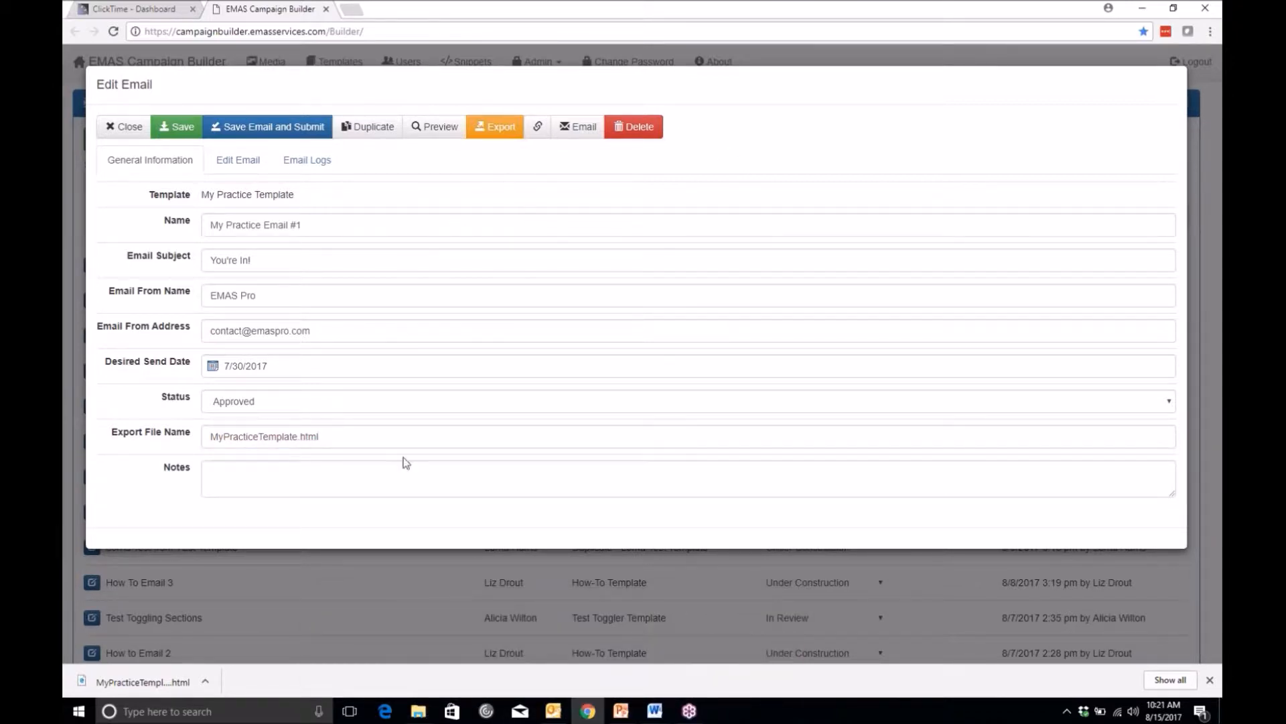
left_click(334, 435)
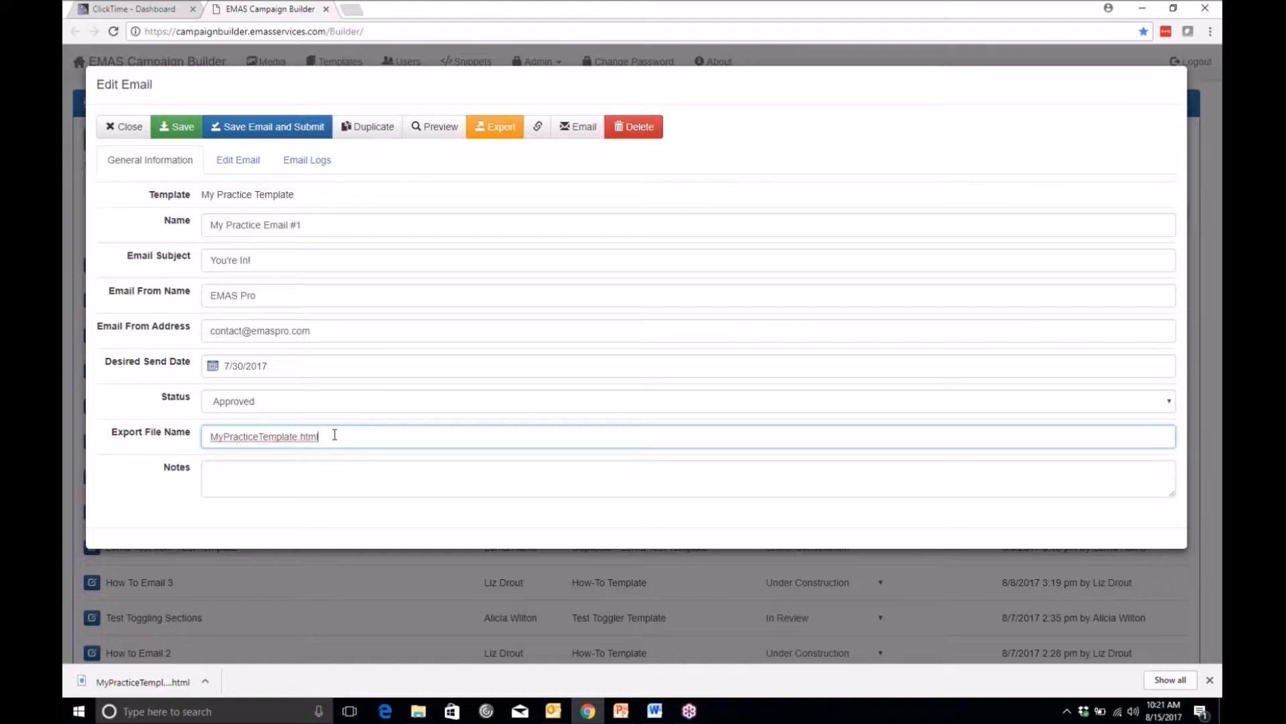
left_click(321, 479)
Switch to the Word user guide and review the Step 4 - Review and Approve the Email instructions, including the Device Types table
key("alt+Tab")
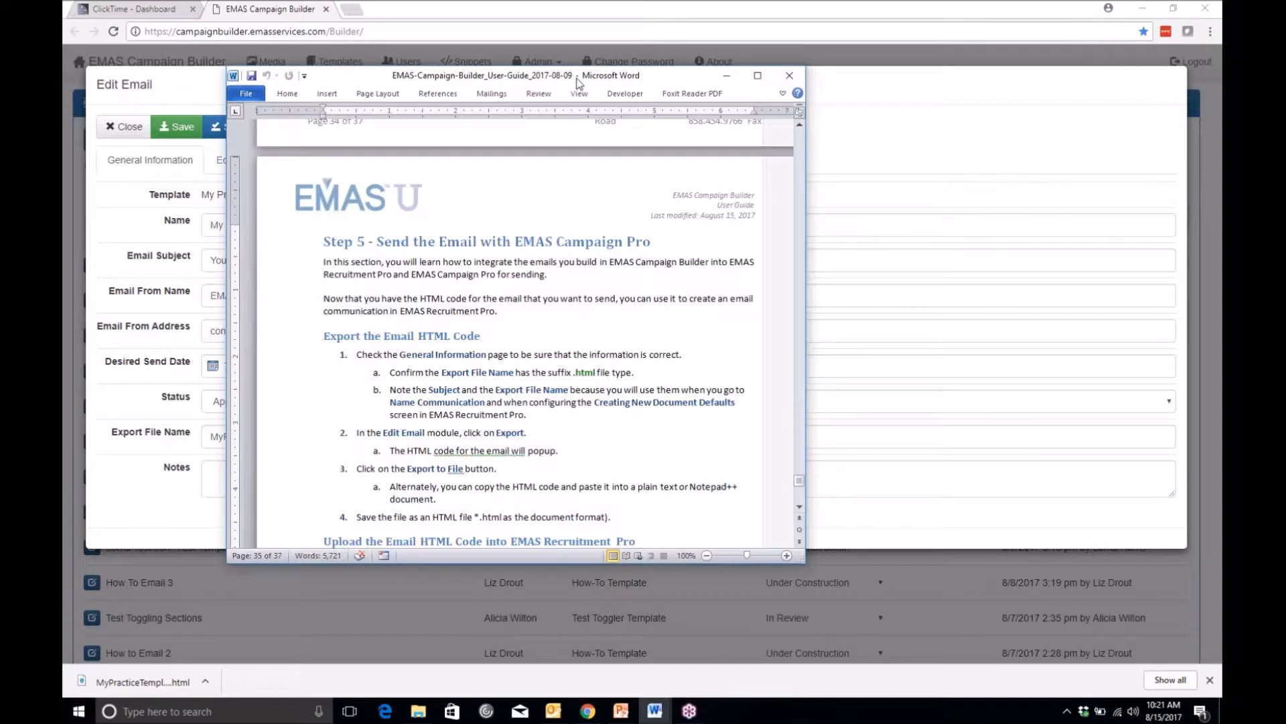
left_click(757, 76)
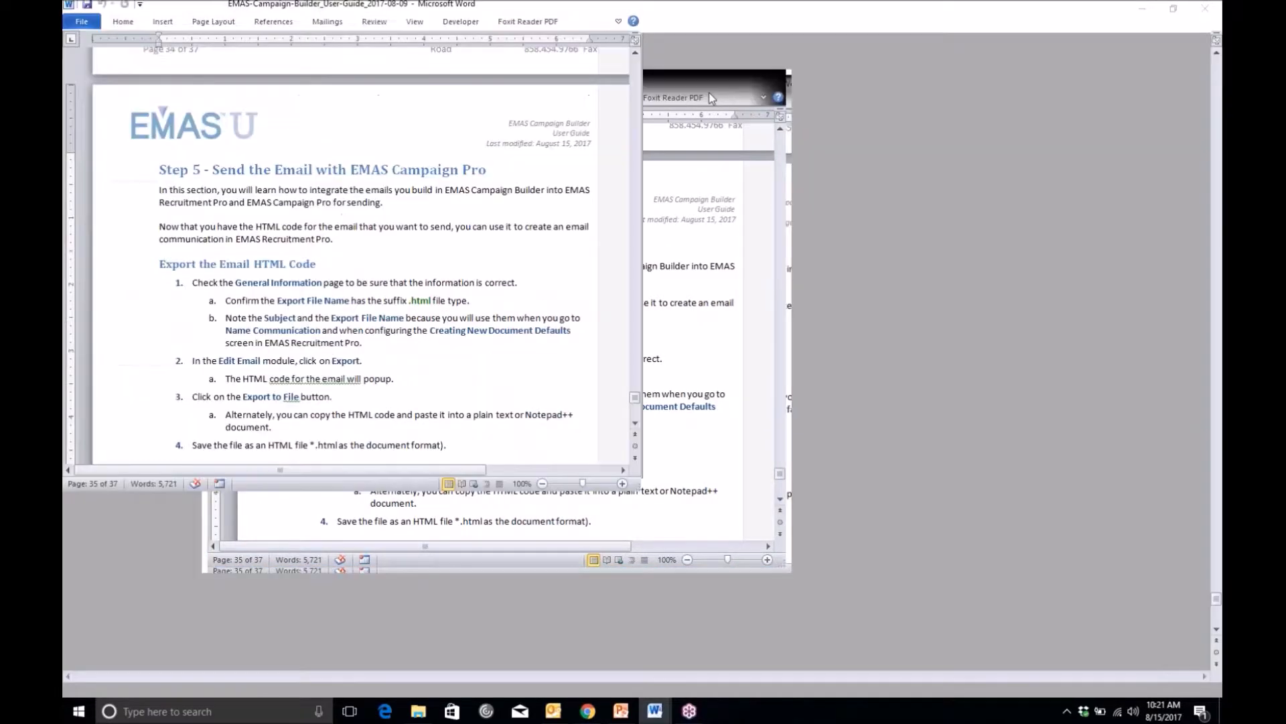
scroll(474, 280, "up", 20)
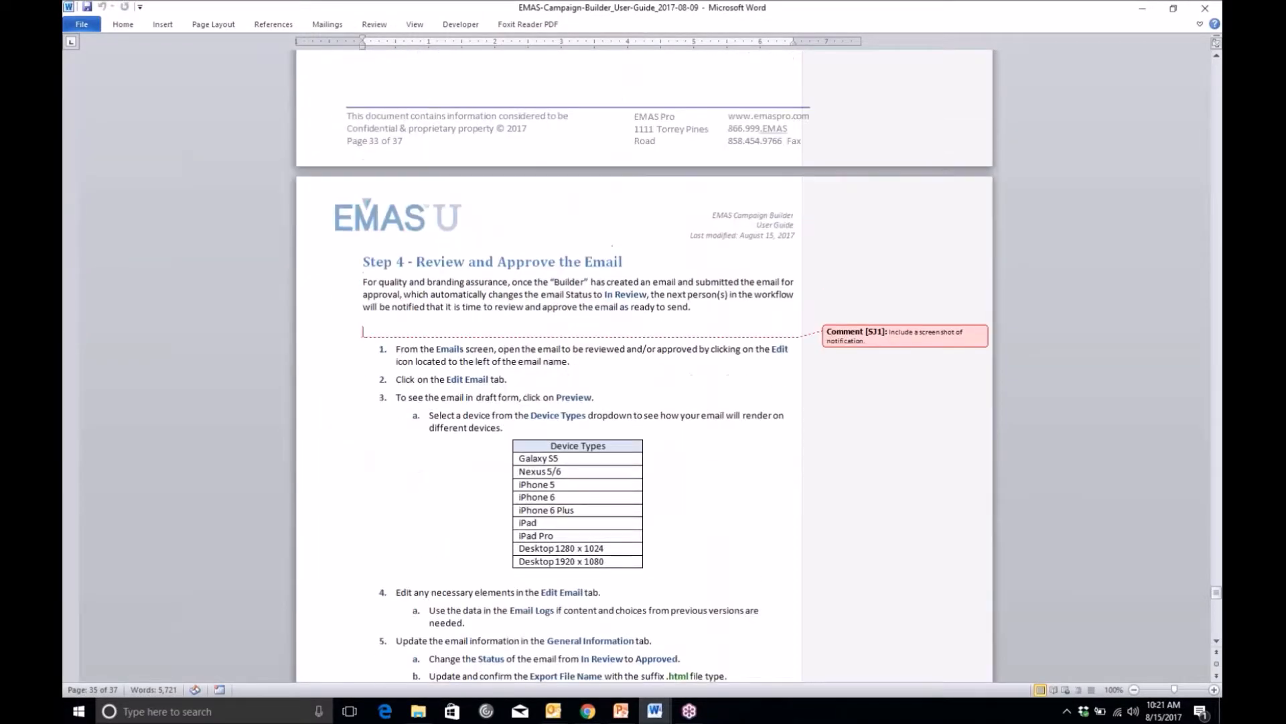
scroll(545, 406, "down", 4)
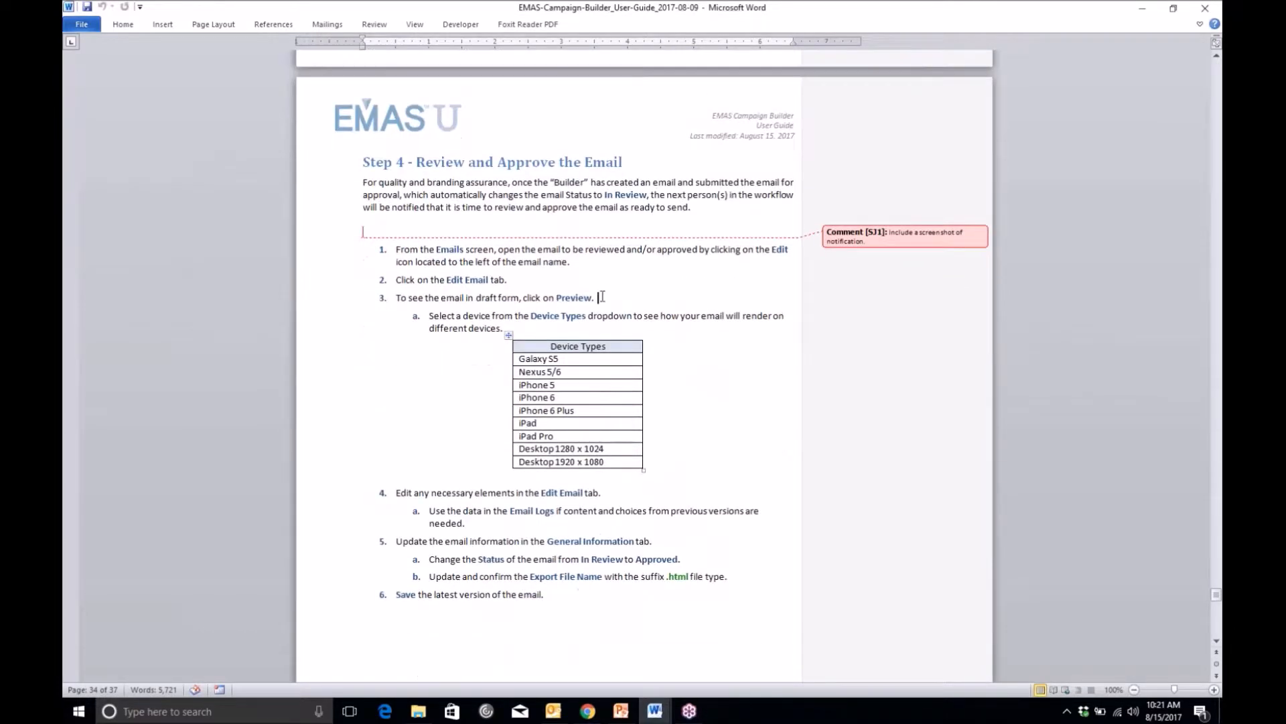
left_click(523, 328)
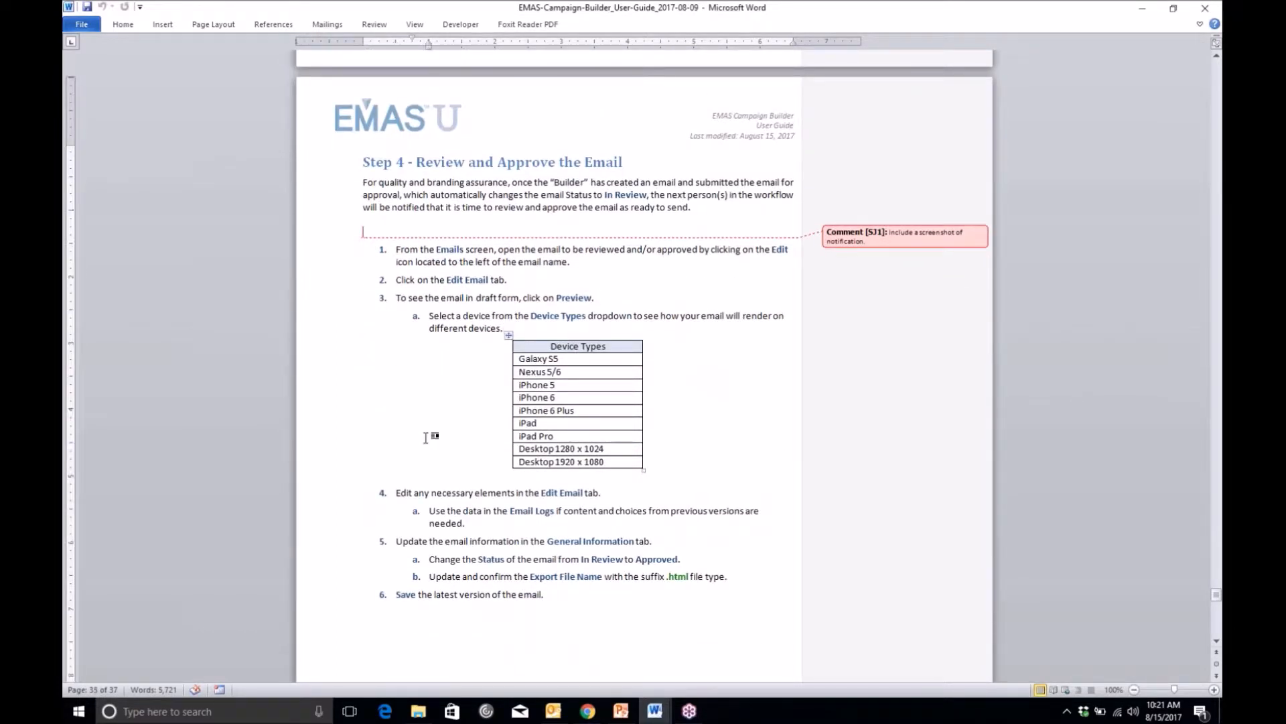
left_click(568, 399)
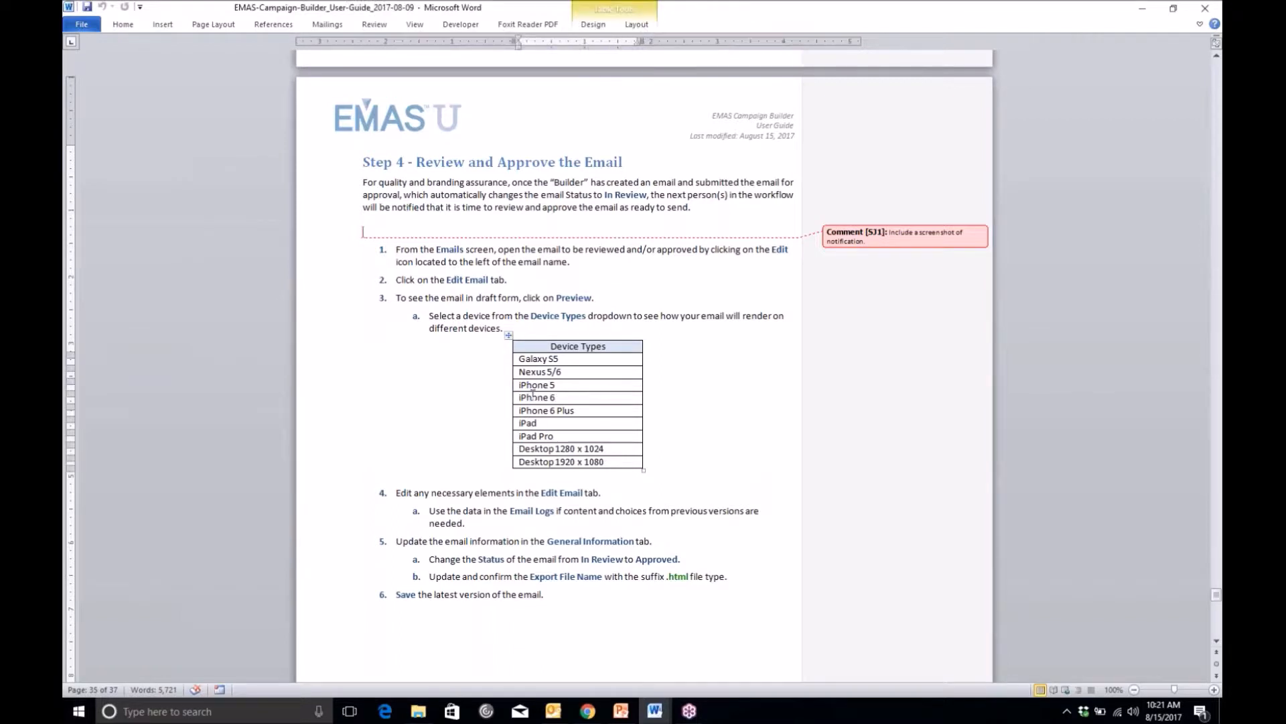
left_click(521, 281)
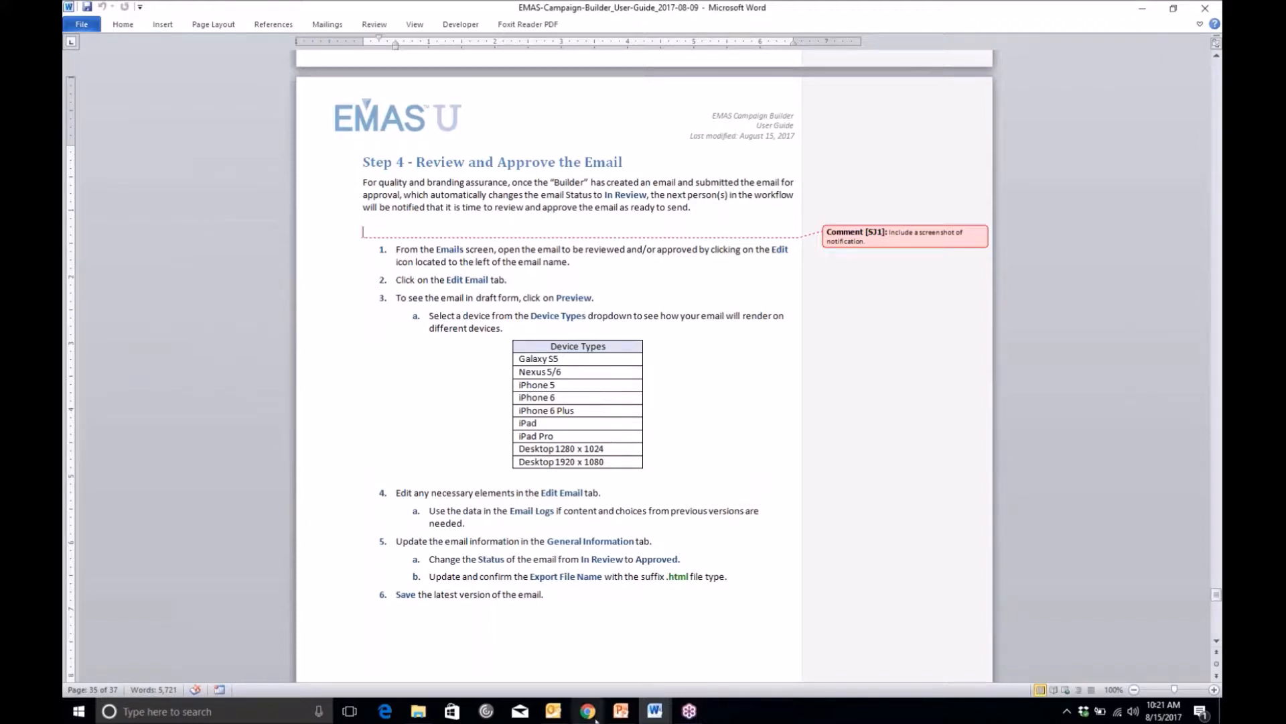
scroll(590, 582, "down", 6)
Return to the campaign builder and preview the email at the Galaxy S5, Nexus 5/6, iPhone 5, iPhone 6 and iPhone 6 Plus sizes
key("alt+Tab")
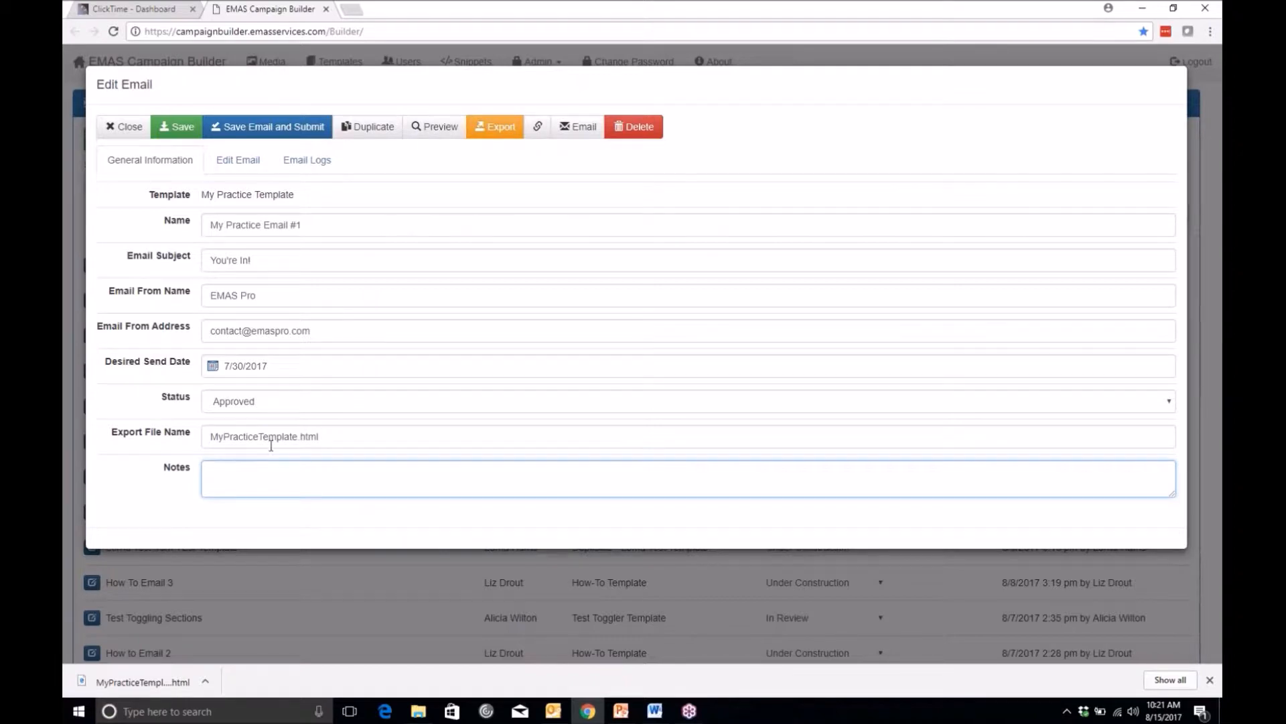
left_click(333, 439)
left_click(435, 127)
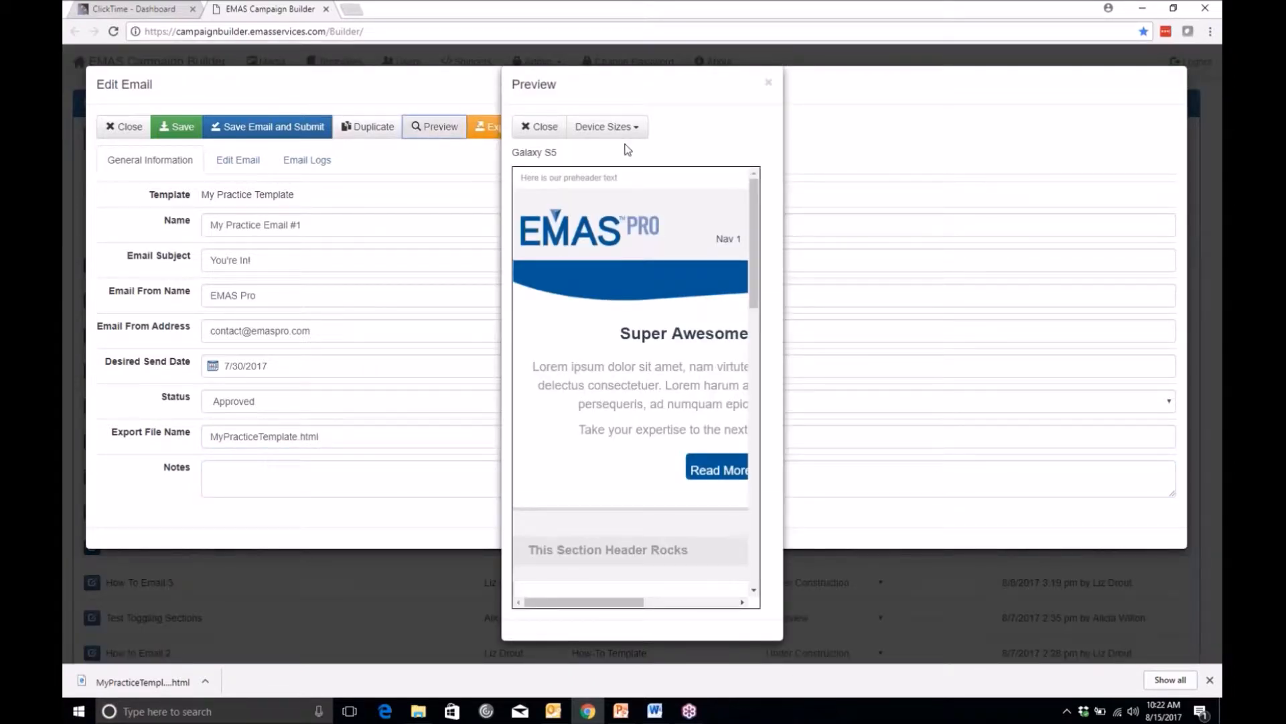
left_click(627, 128)
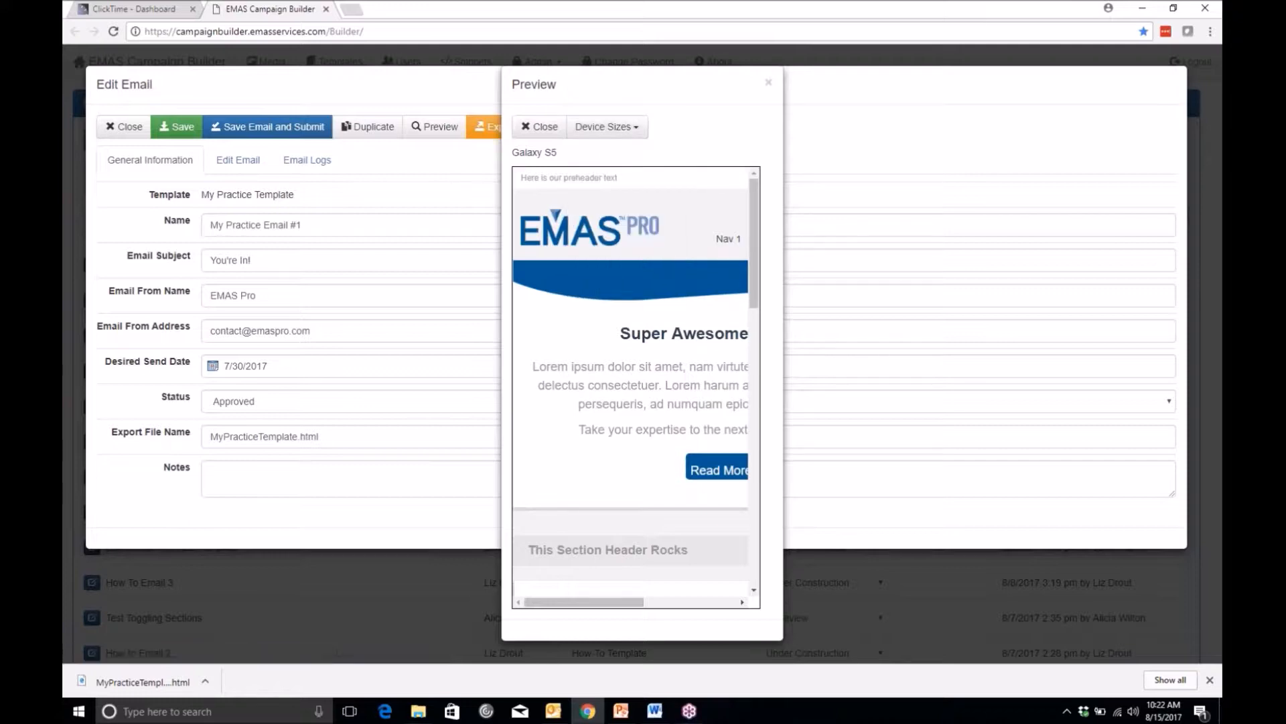
left_click(607, 126)
left_click(603, 169)
left_click(610, 127)
left_click(601, 190)
left_click(649, 134)
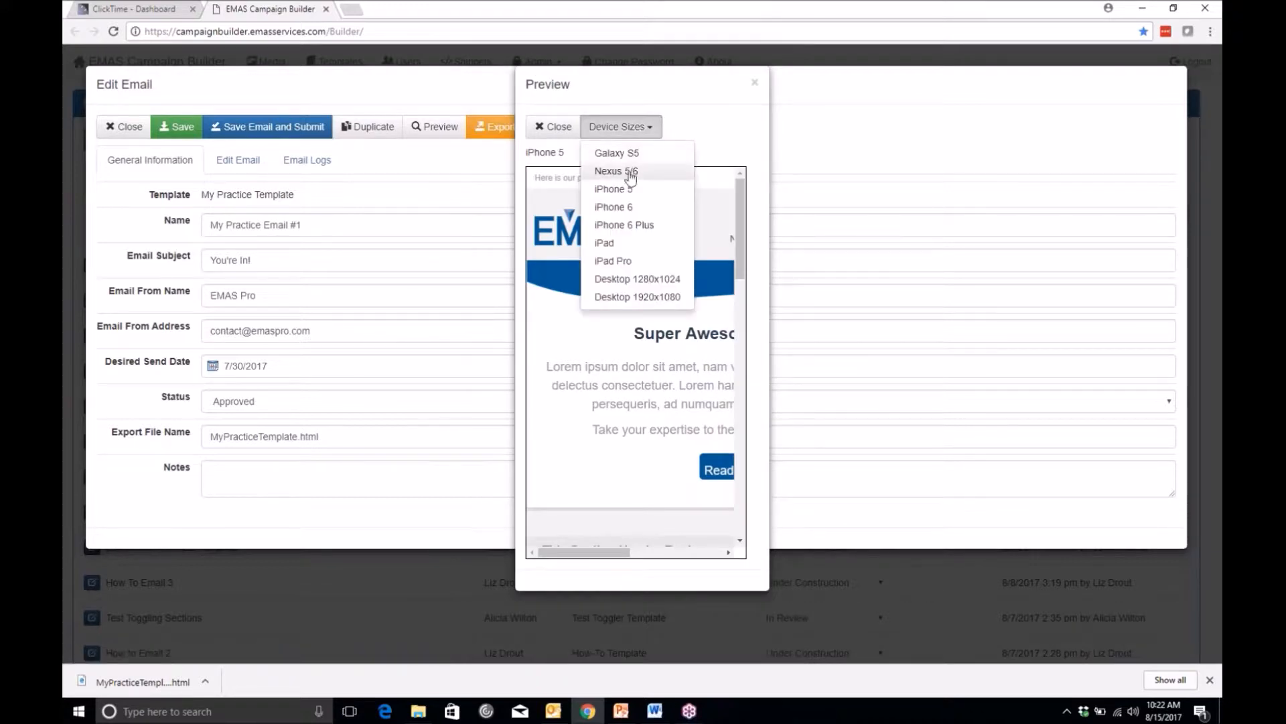
left_click(621, 204)
left_click(625, 132)
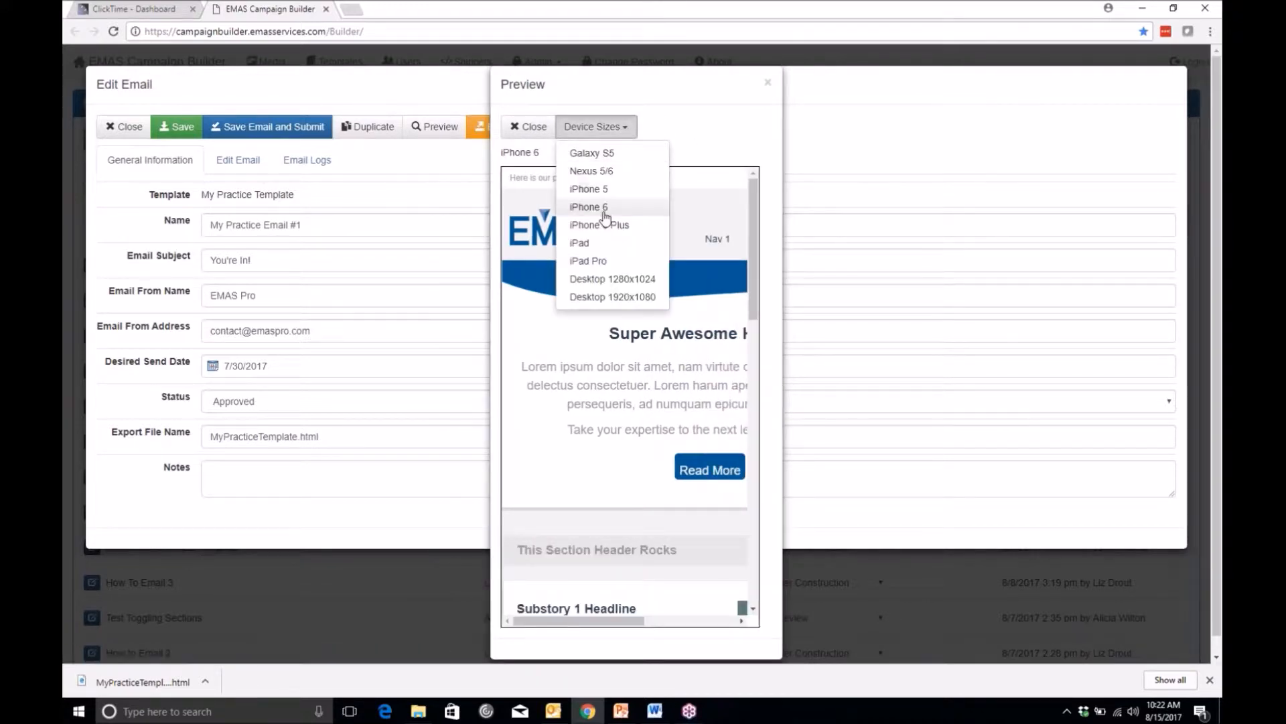
left_click(607, 225)
Preview the email at the iPad, iPad Pro, Desktop 1280x1024 and Desktop 1920x1080 sizes
left_click(614, 134)
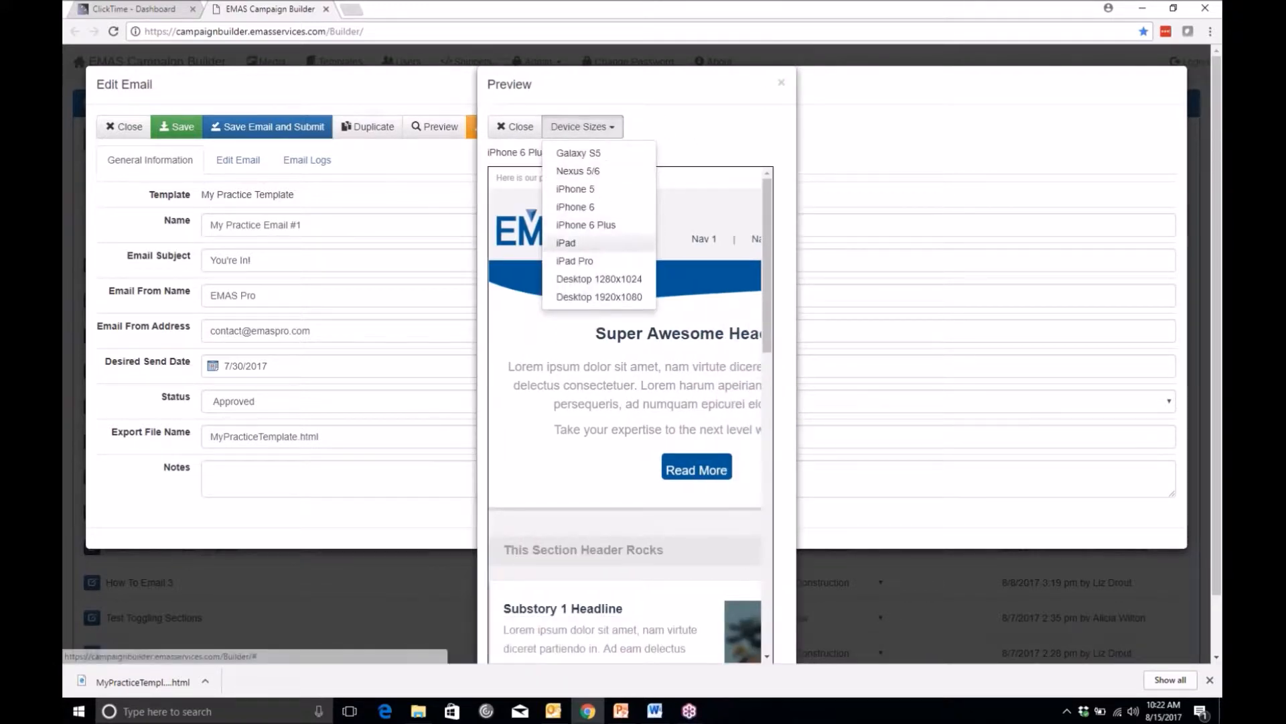
left_click(583, 243)
left_click(488, 134)
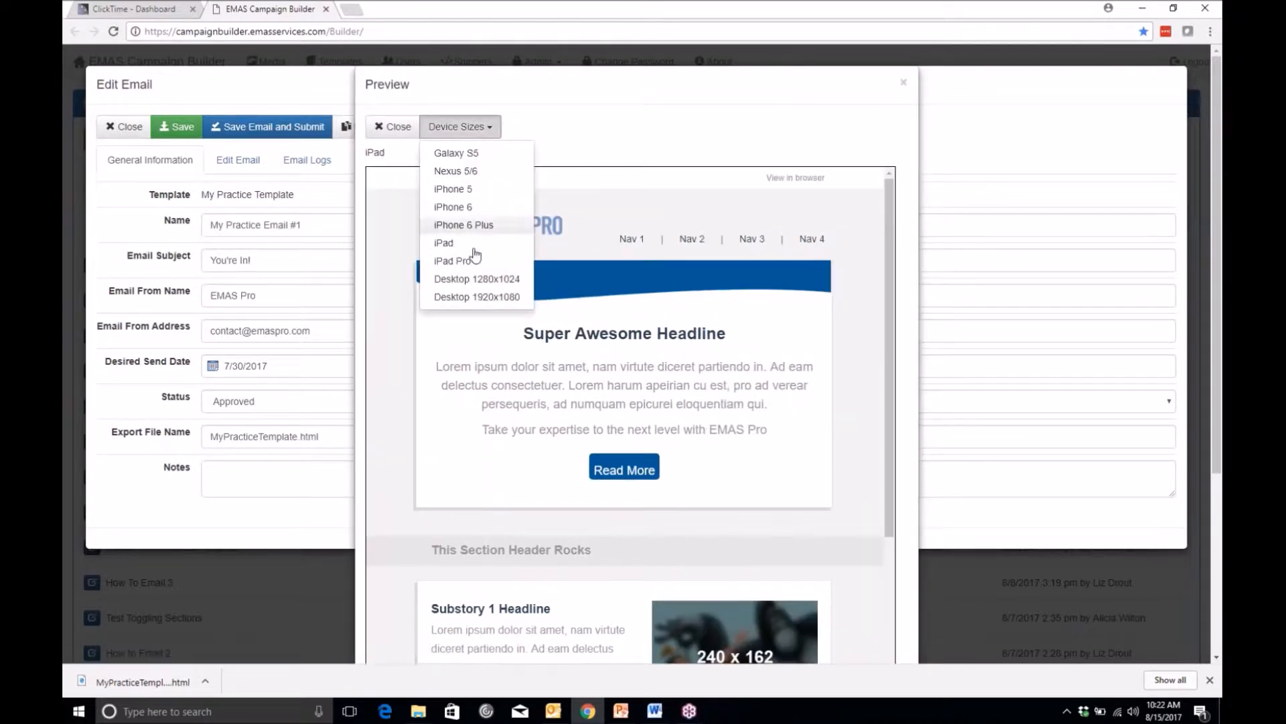
left_click(466, 260)
left_click(372, 126)
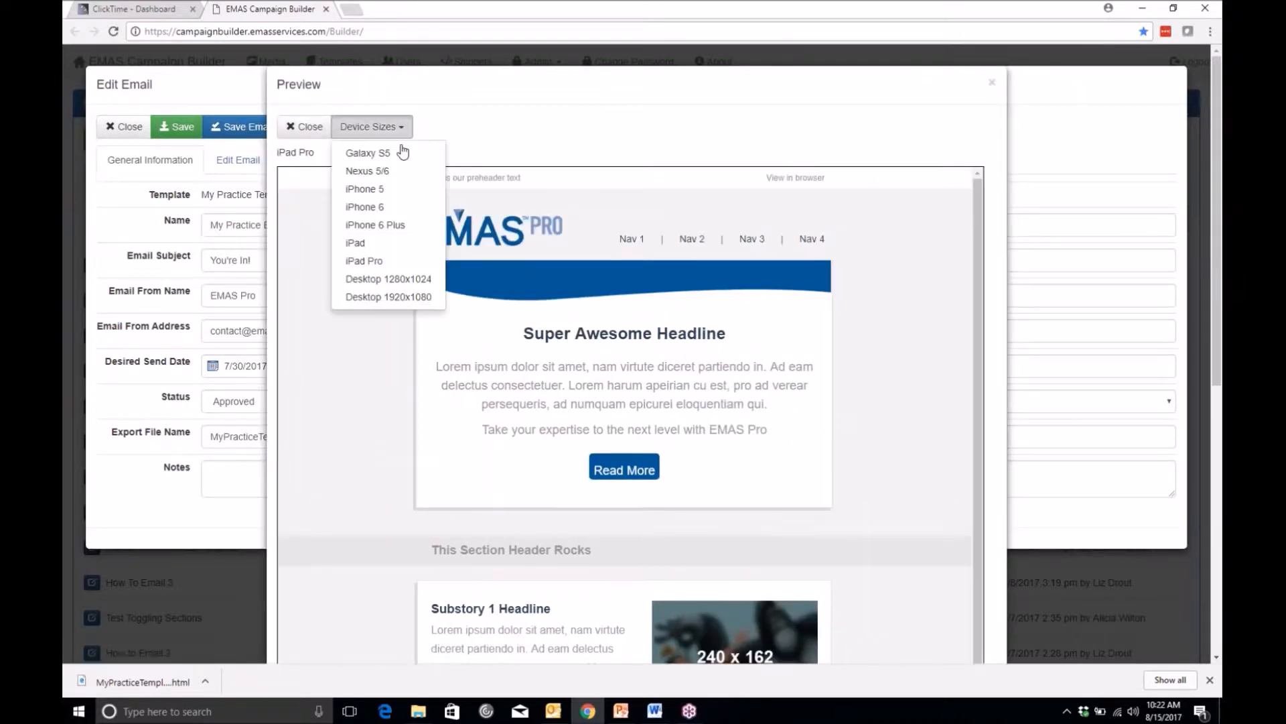
left_click(429, 278)
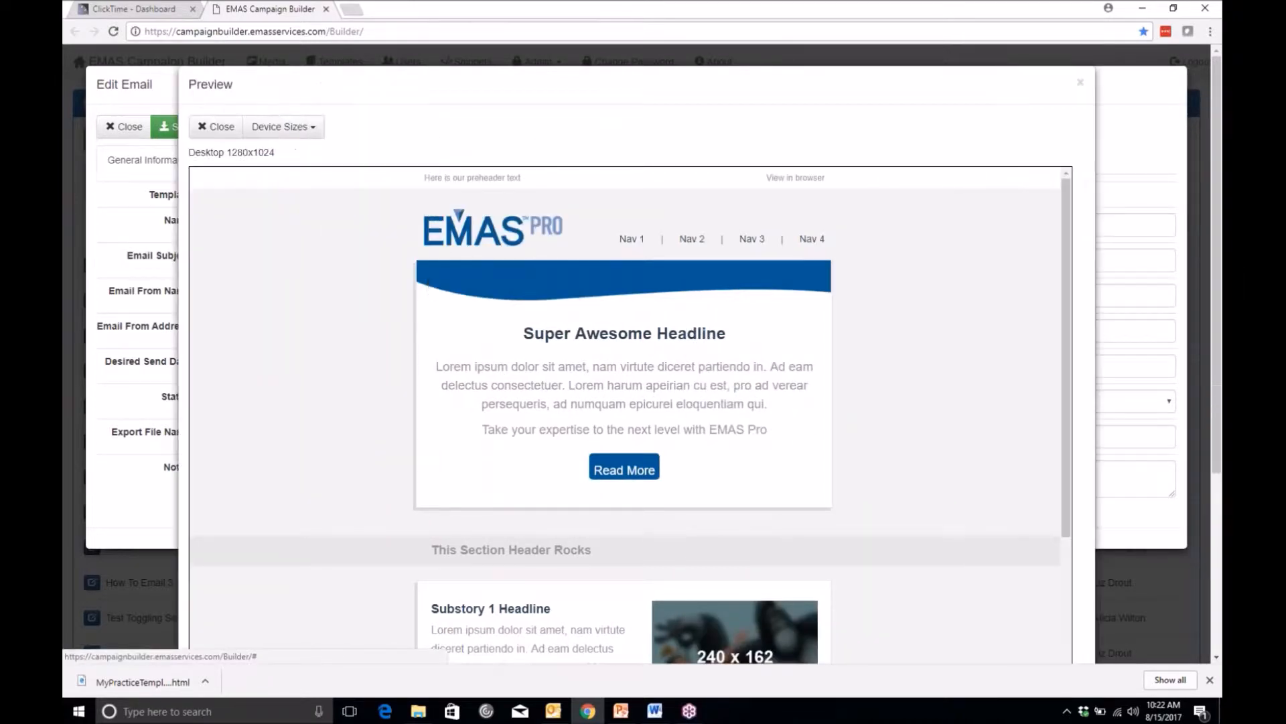
left_click(281, 127)
left_click(299, 298)
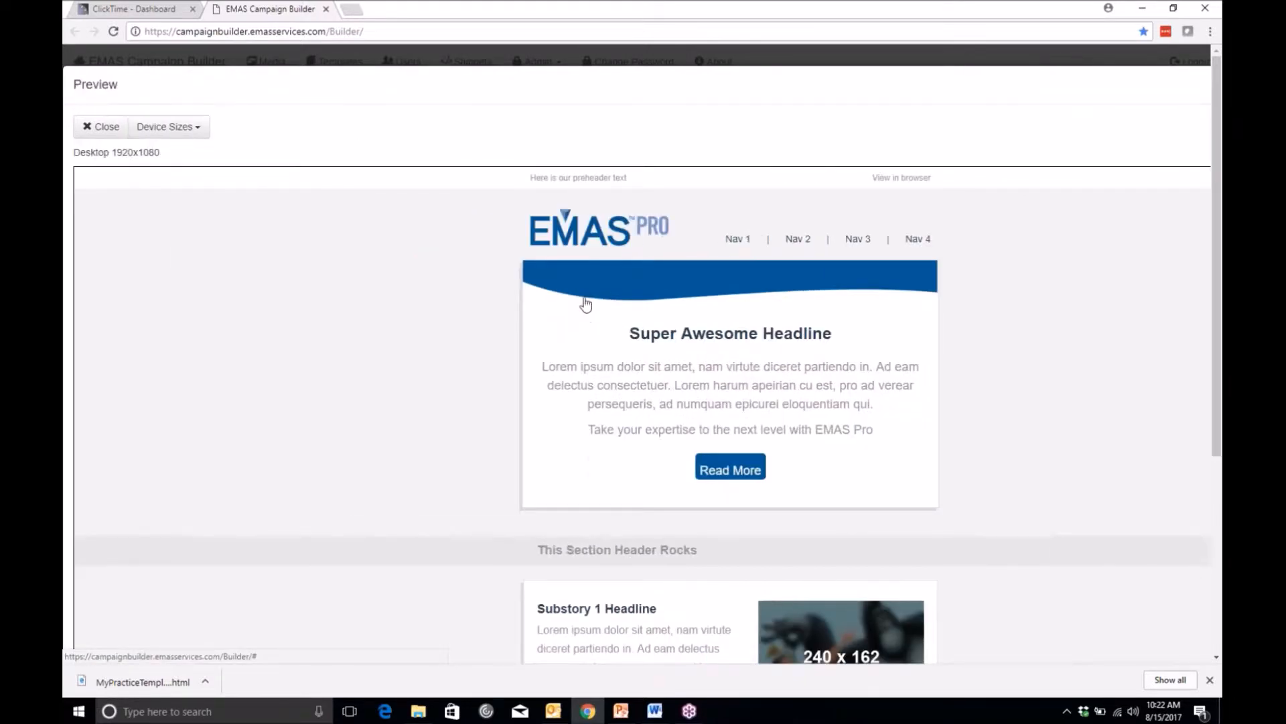
Switch the preview back to the iPad size, then close the preview
left_click(195, 127)
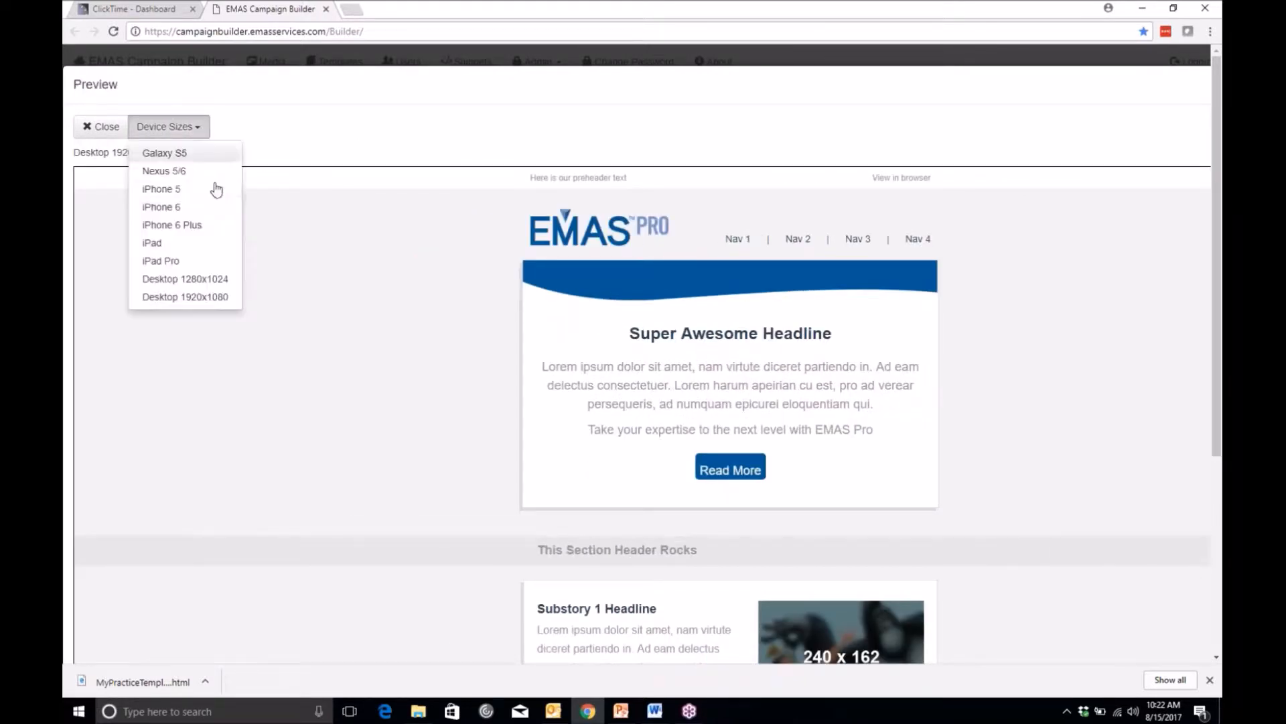
left_click(190, 243)
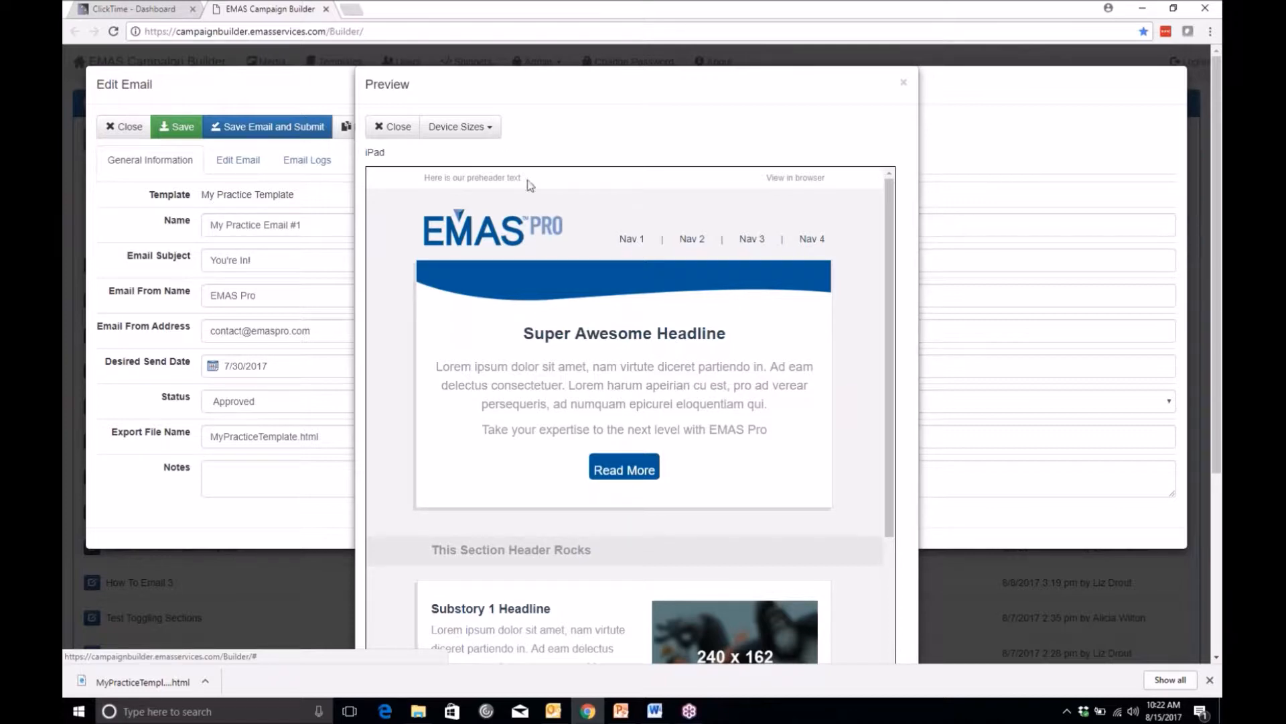
left_click(479, 131)
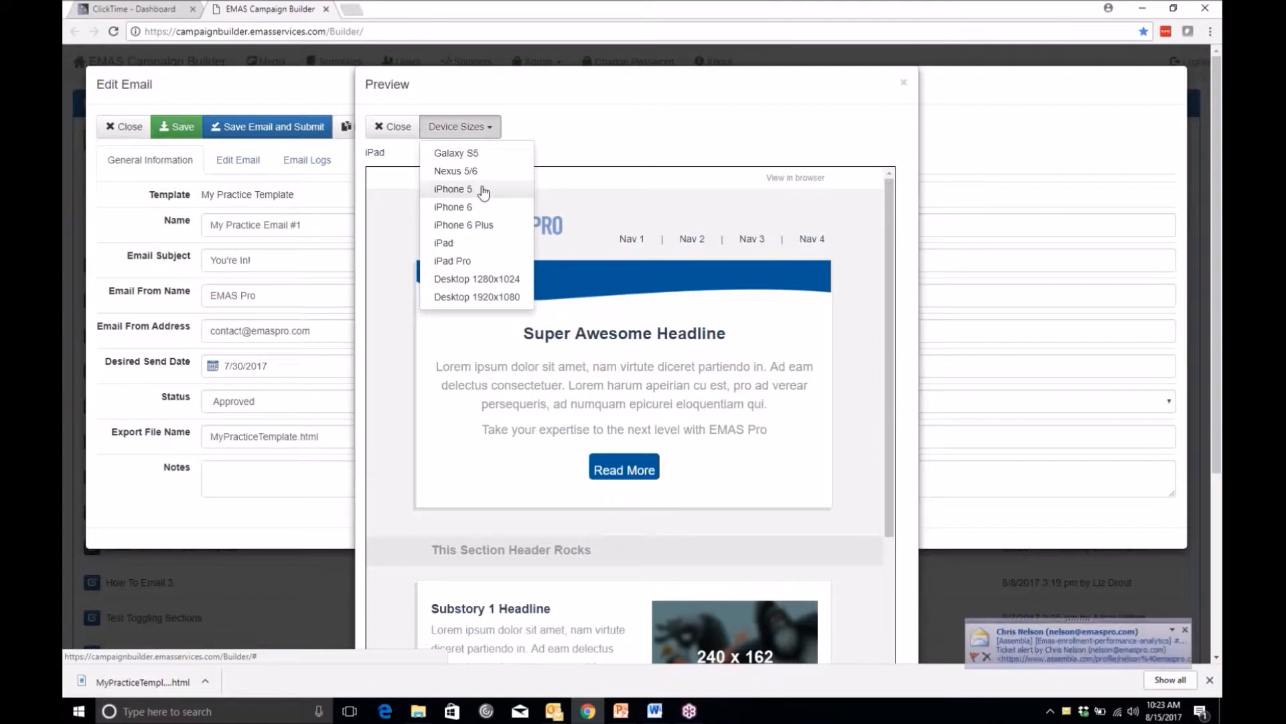
left_click(603, 139)
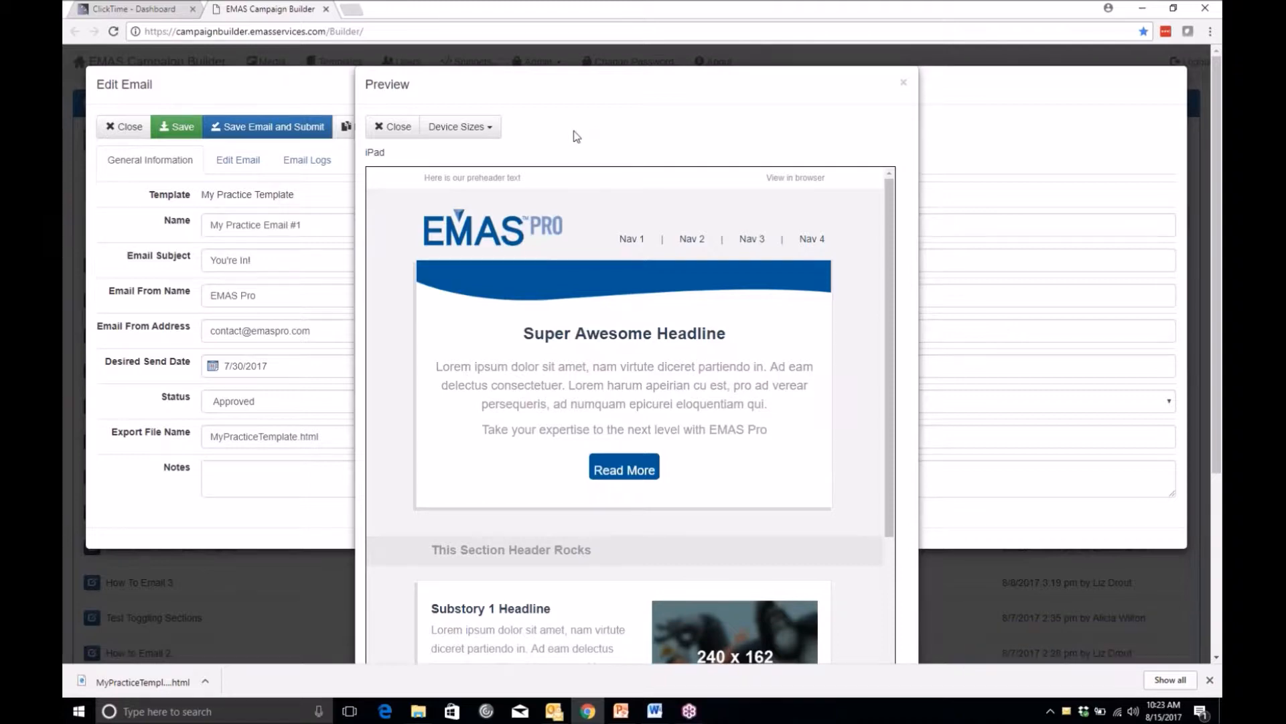
left_click(393, 127)
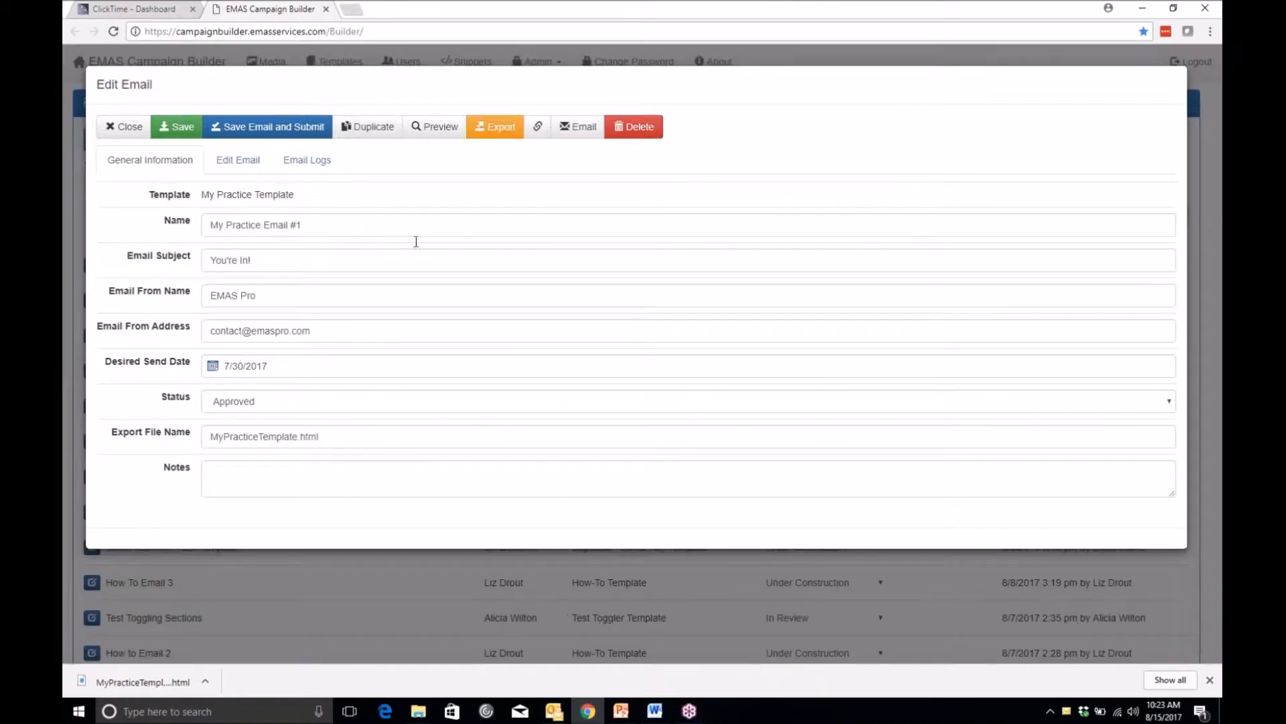
View the email's editable elements and the form for emailing a copy, then close the email without sending or saving
left_click(249, 172)
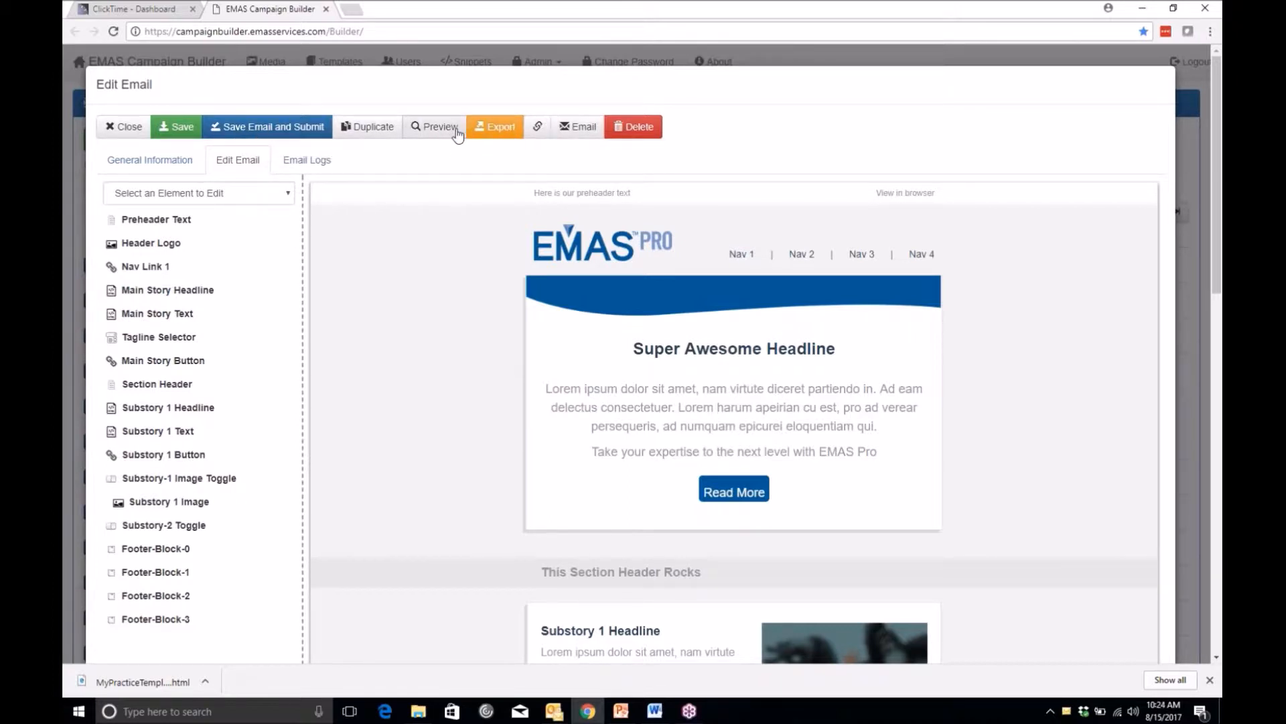
left_click(579, 127)
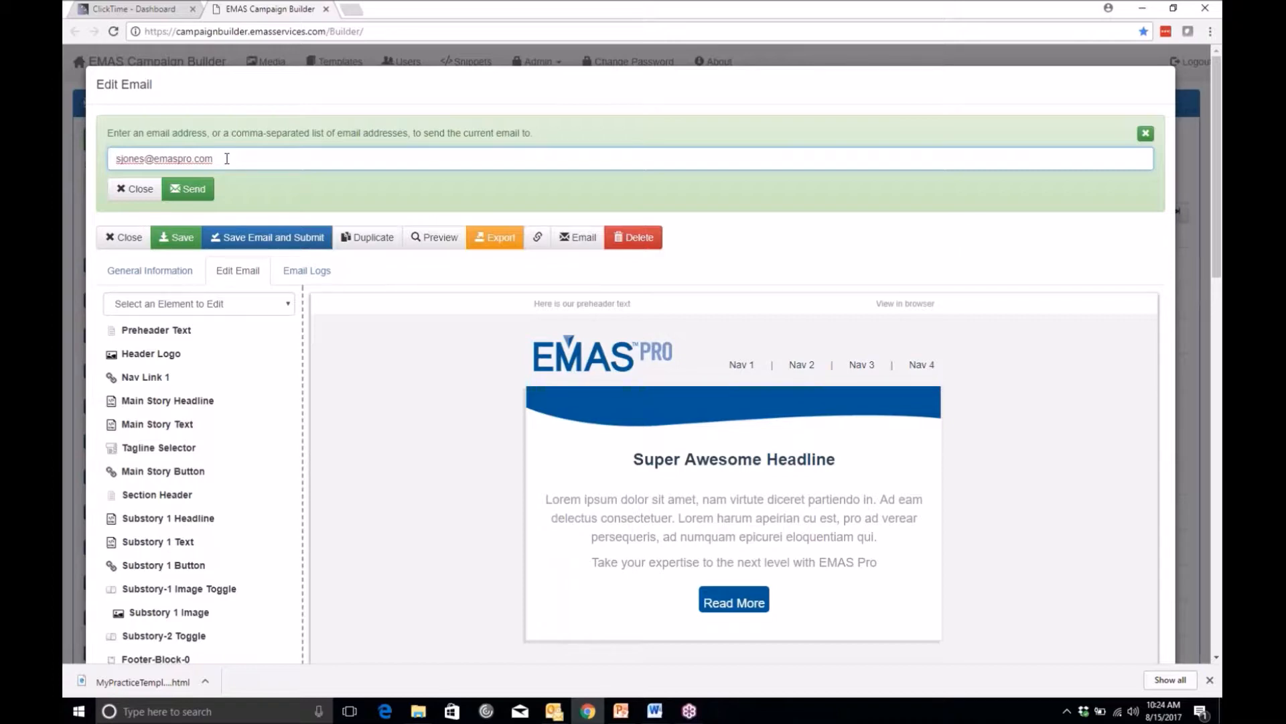
left_click(139, 191)
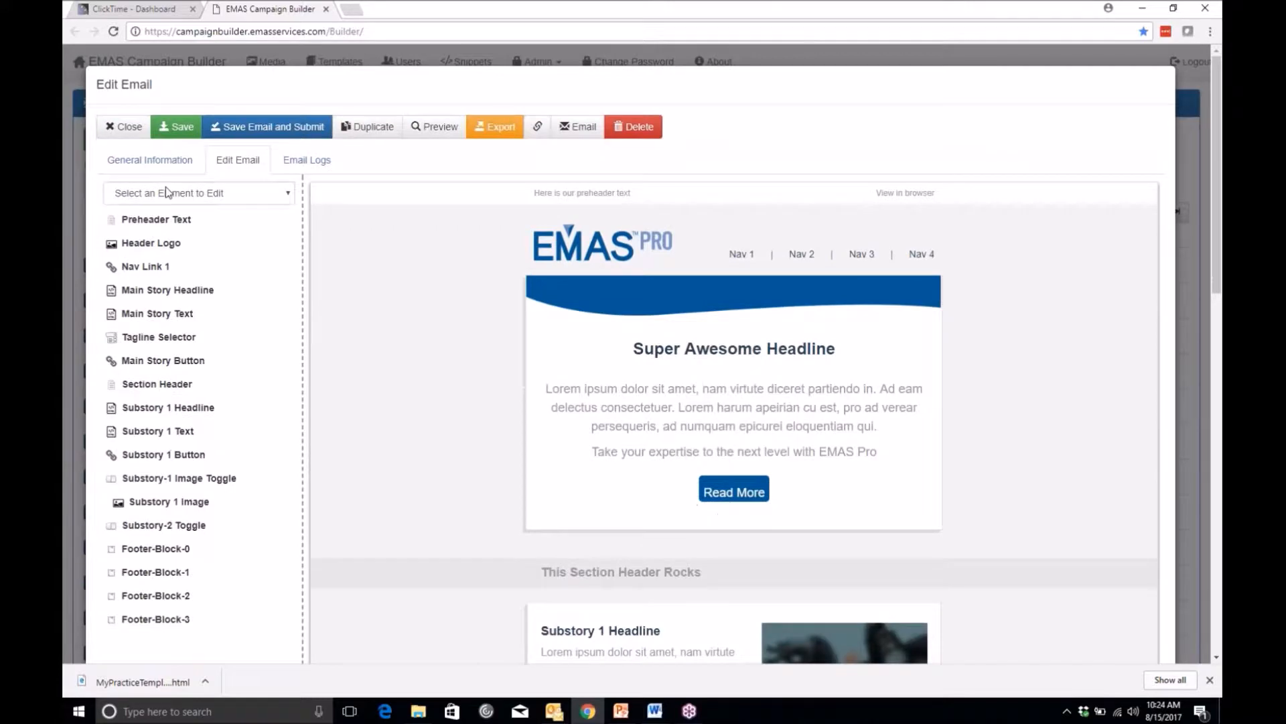
left_click(124, 126)
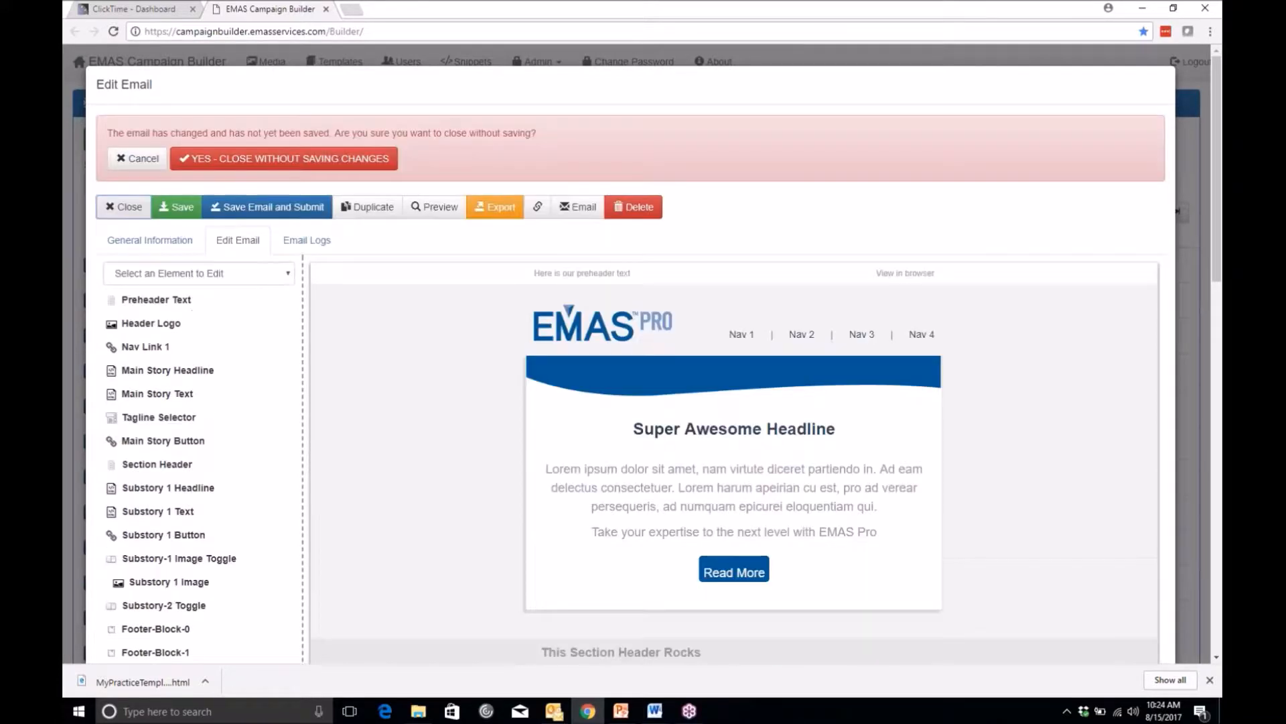
left_click(220, 167)
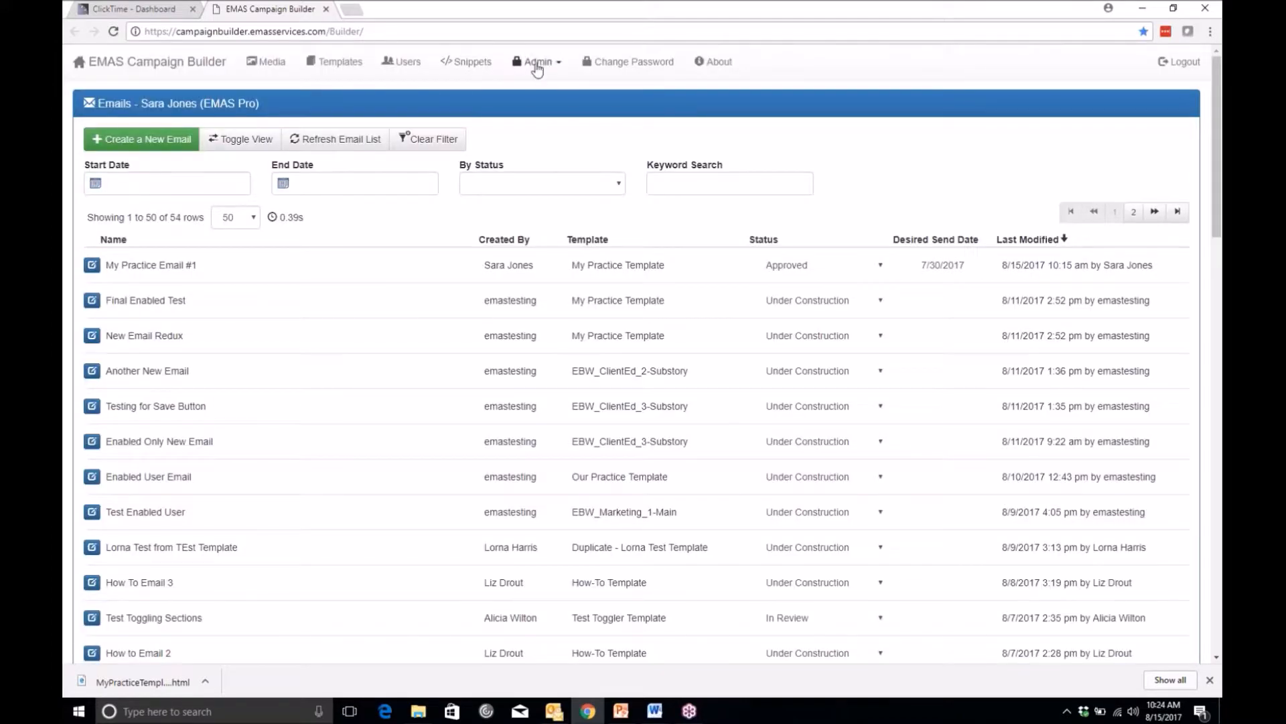
Open the Approved status in the workflow status settings to examine which users are assigned to it
left_click(534, 62)
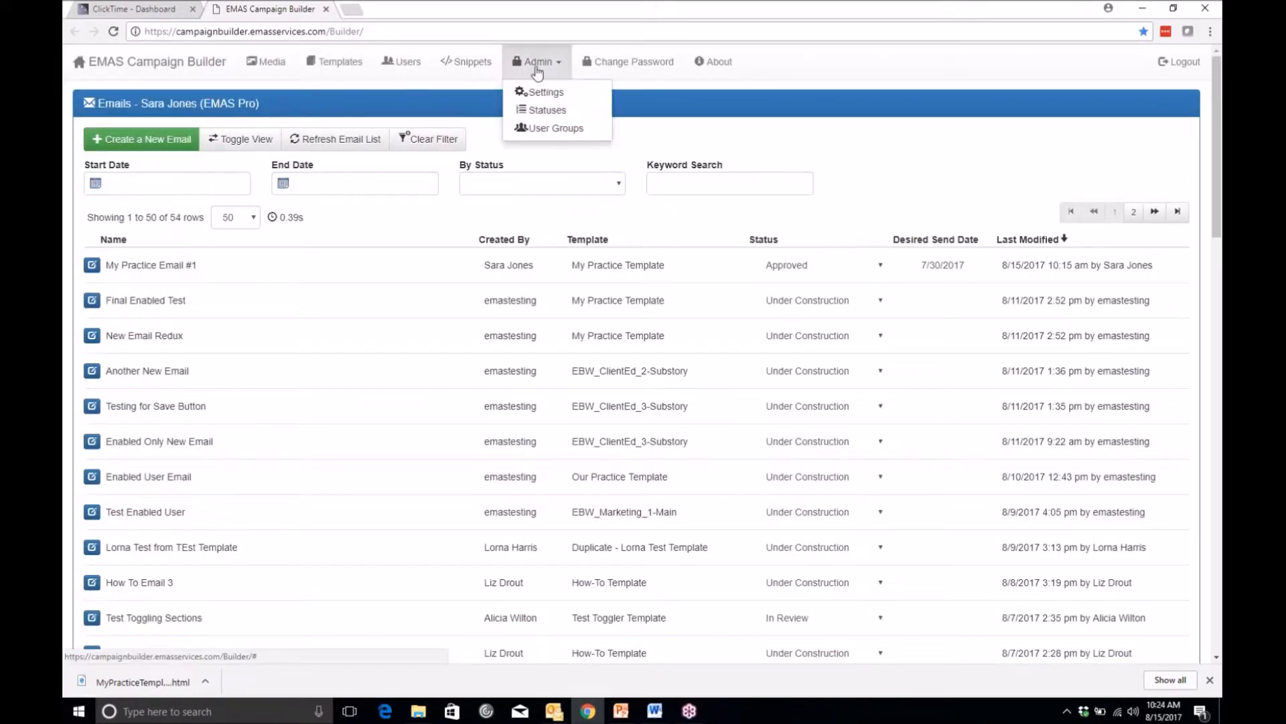
left_click(543, 110)
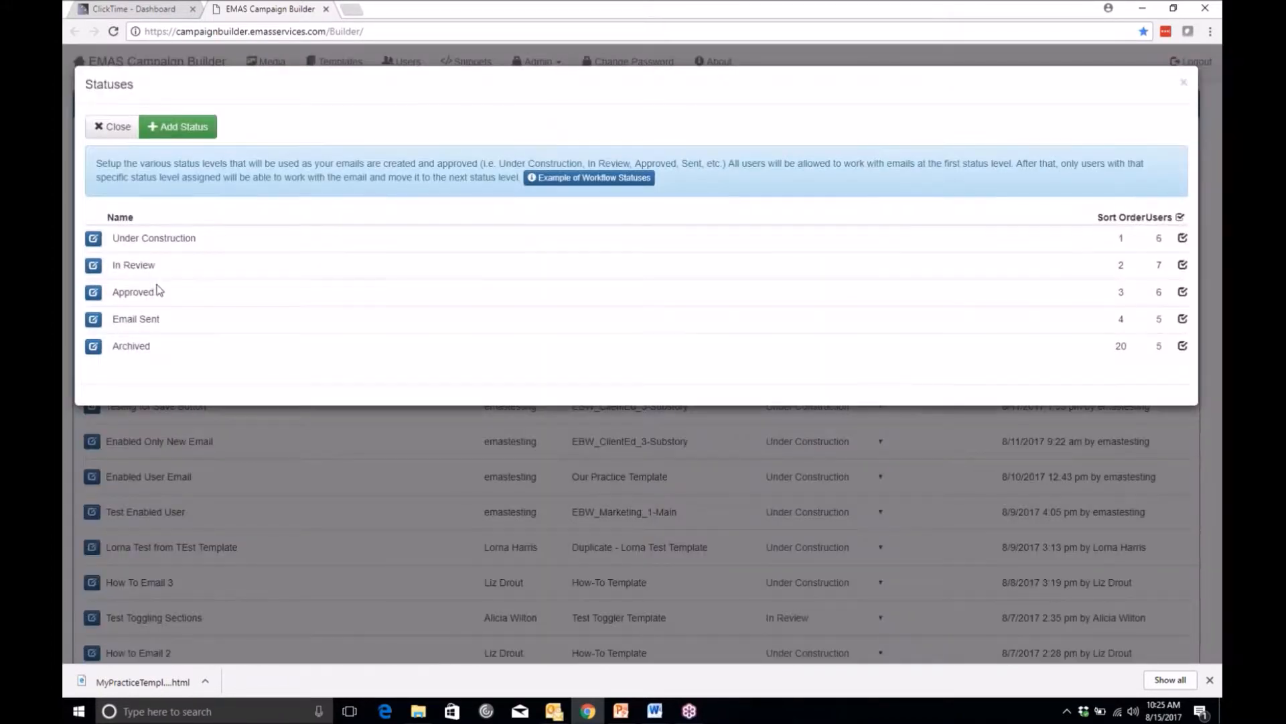
left_click(93, 293)
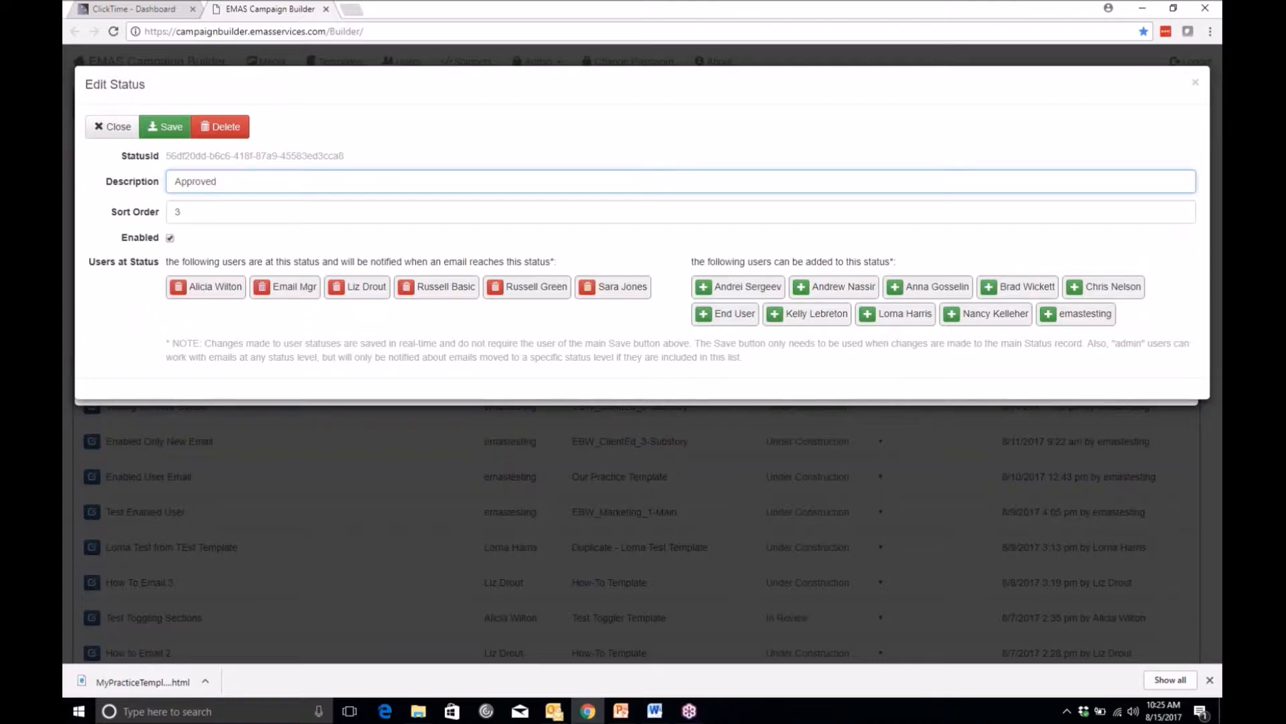
Examine the users assigned to the Approved and In Review statuses, then close the status settings without changes
left_click(104, 127)
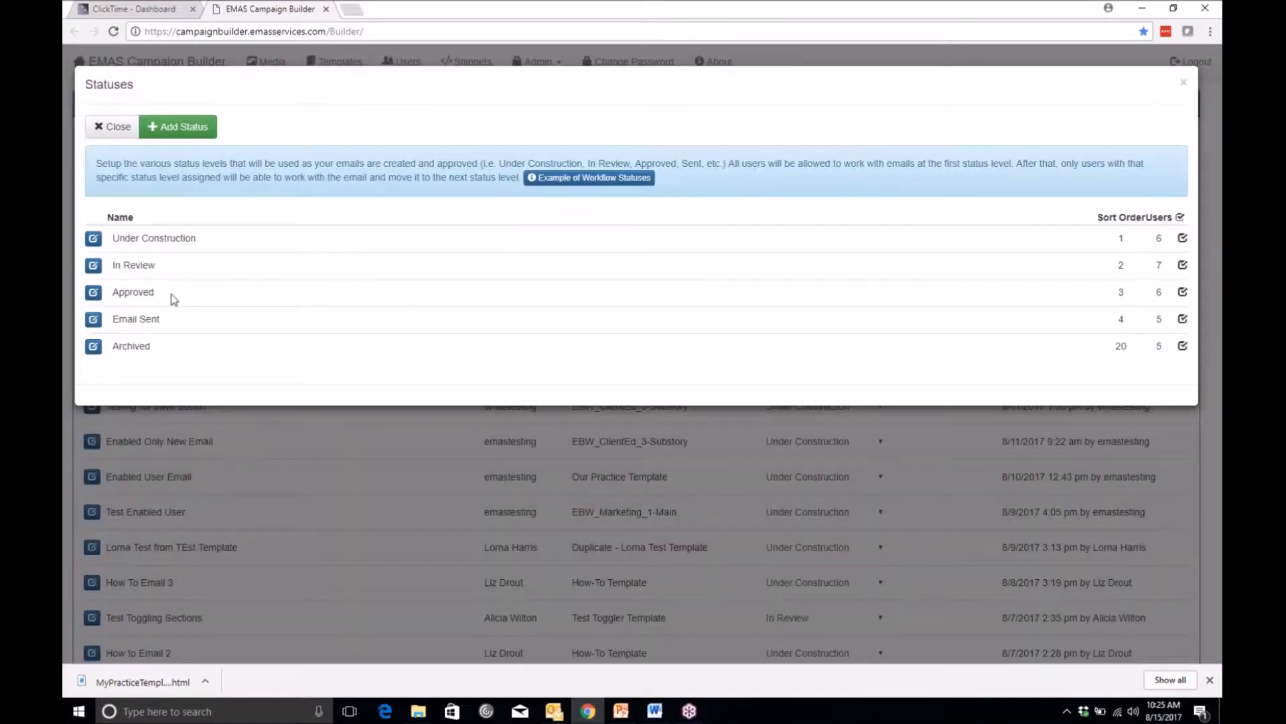
left_click(93, 292)
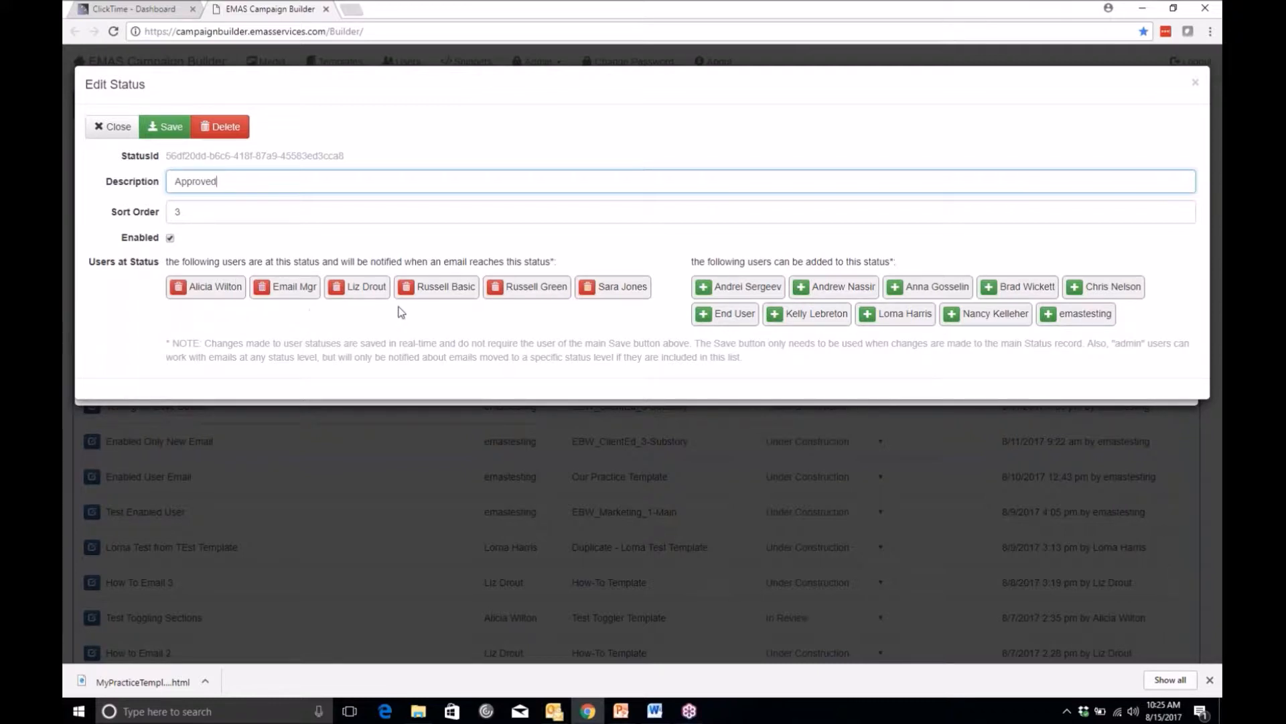
left_click(115, 128)
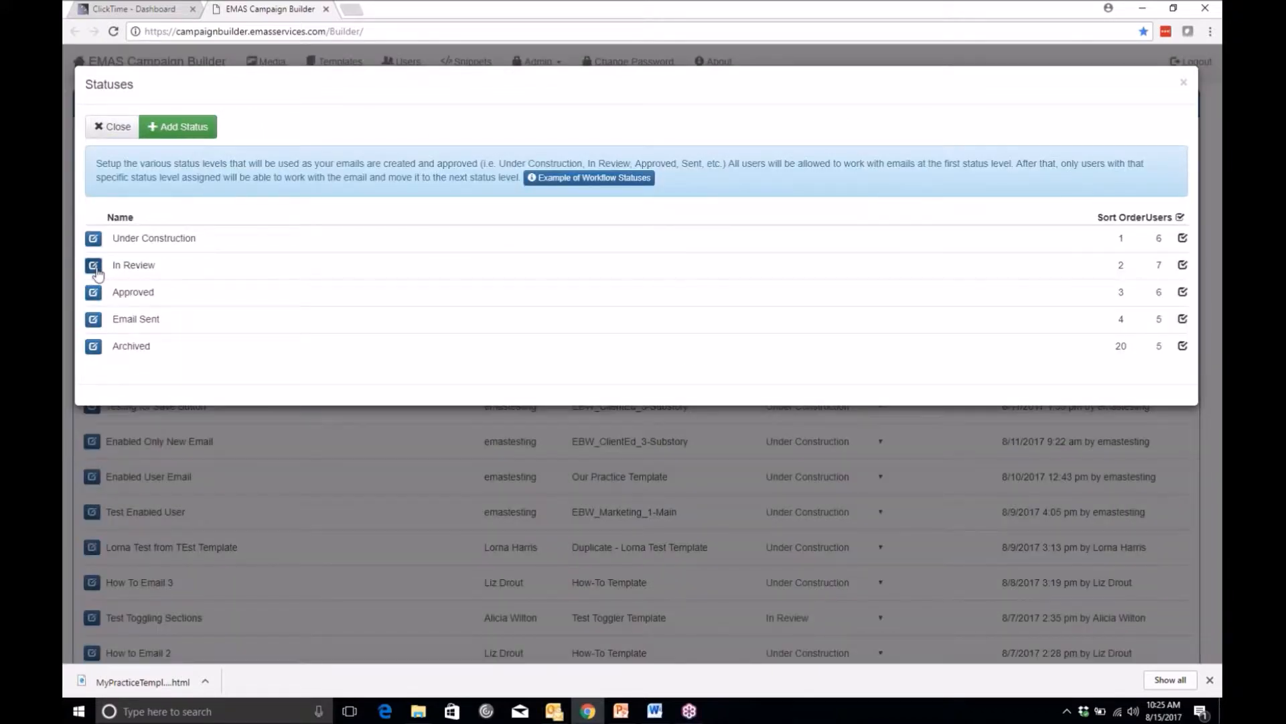
left_click(94, 266)
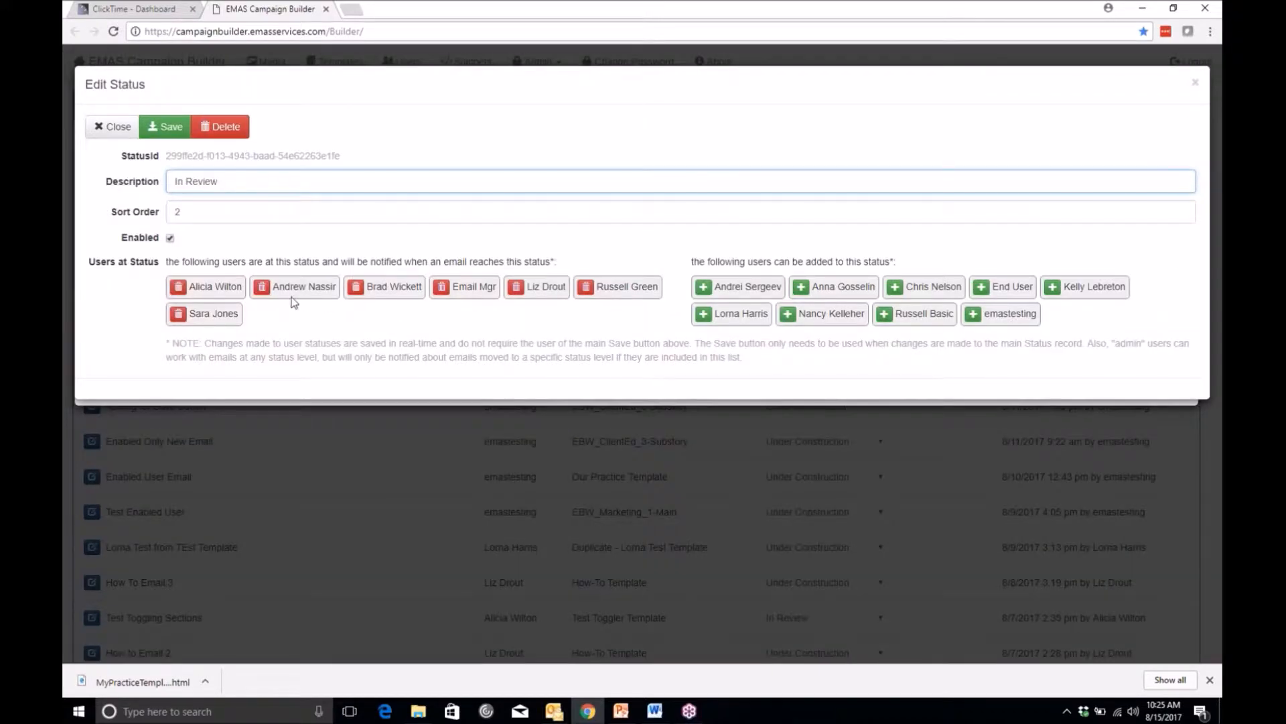
left_click(113, 127)
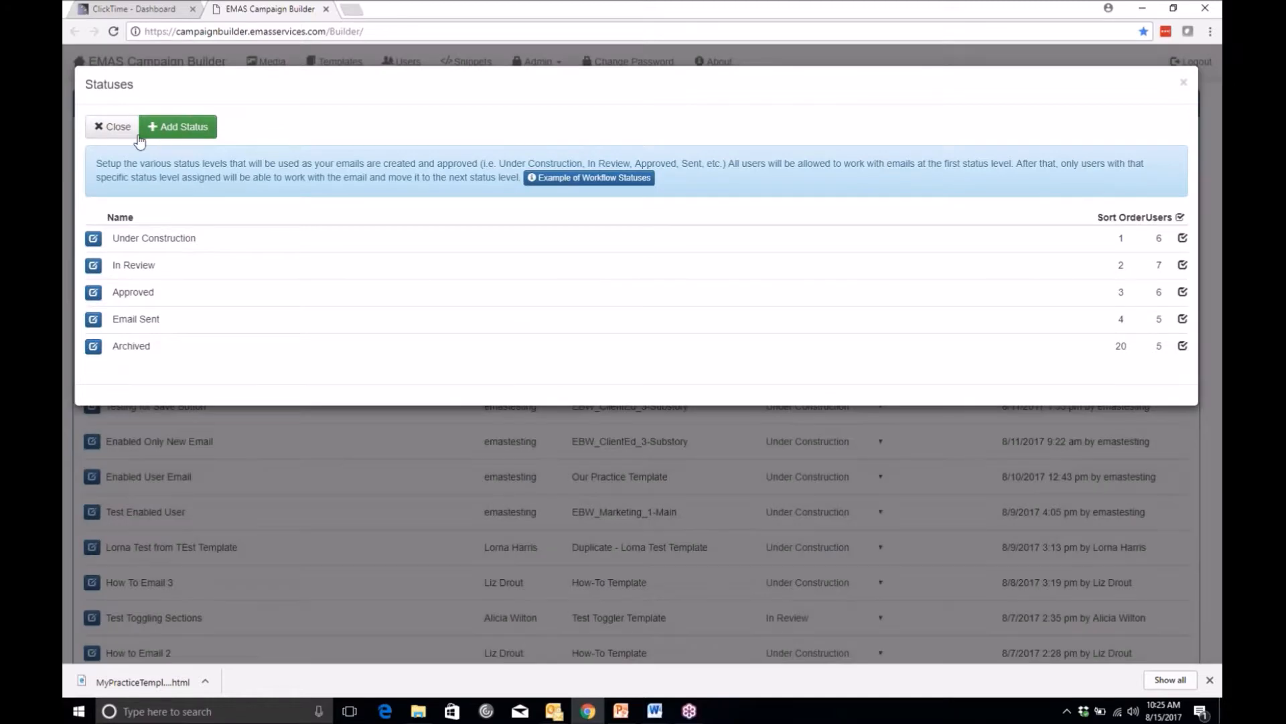
left_click(115, 128)
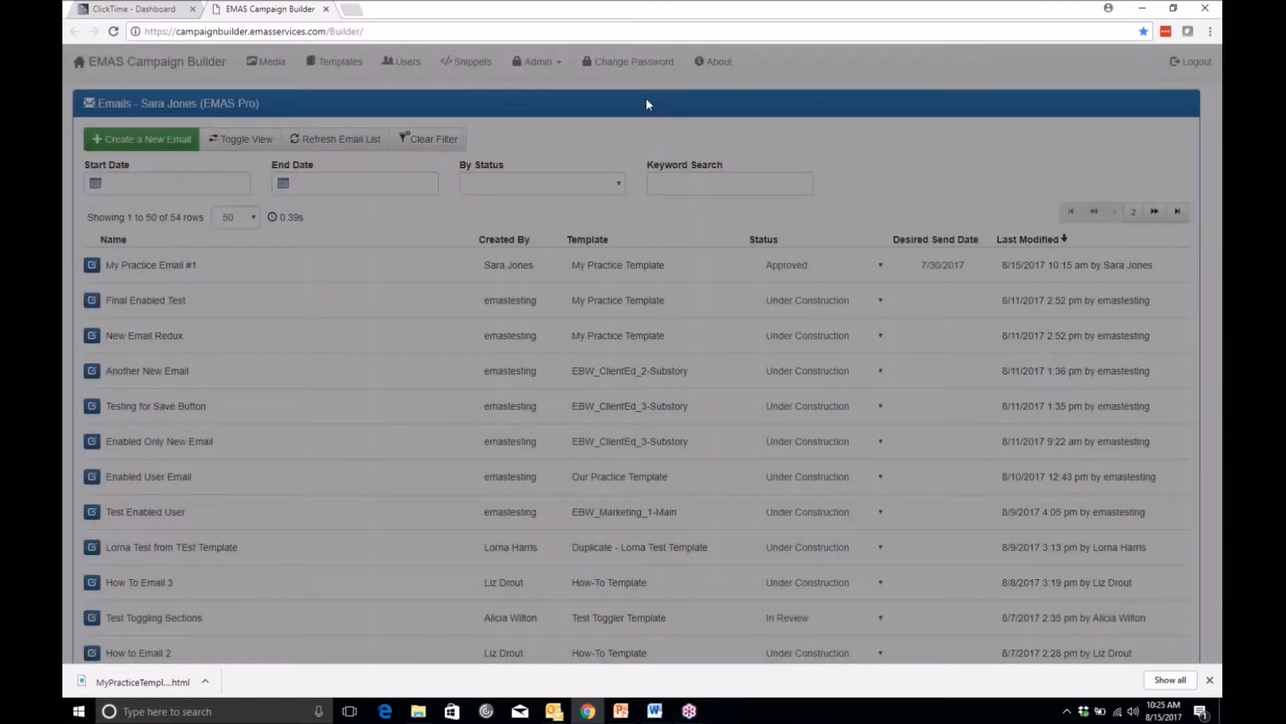
Open the admin settings to examine the Default Notify User setting, then close them without saving
left_click(537, 61)
left_click(553, 94)
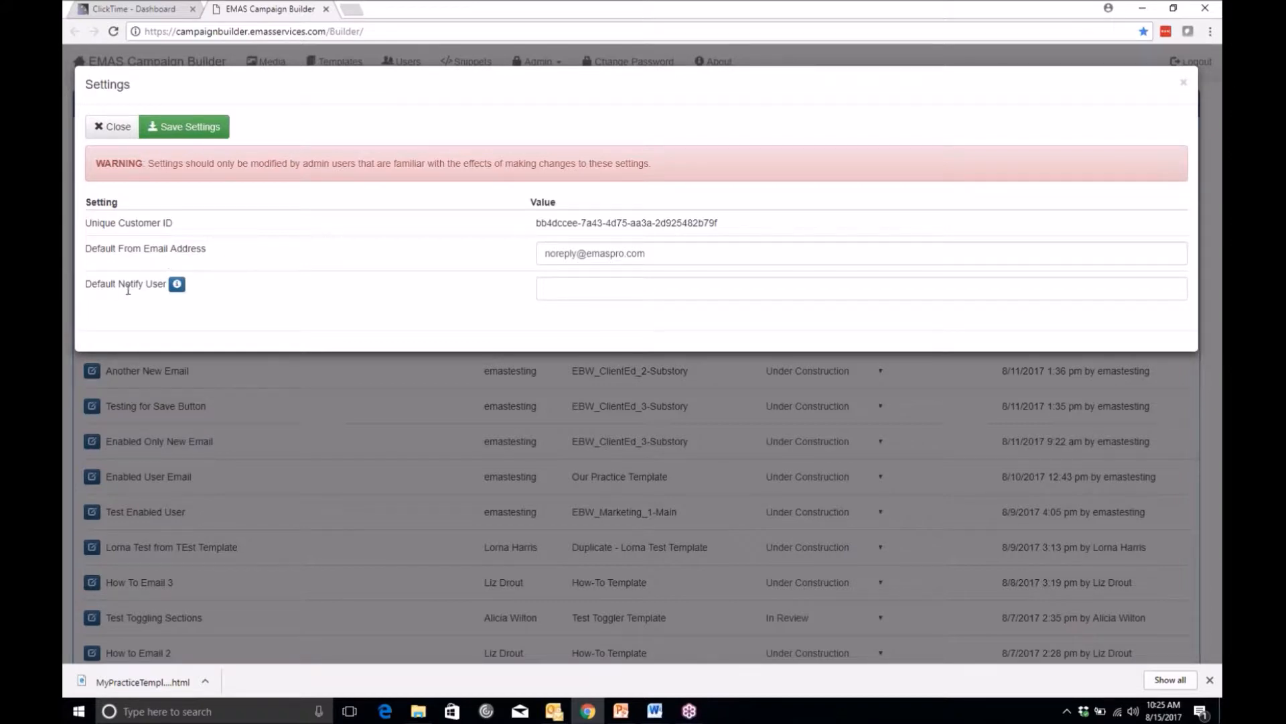
left_click(558, 288)
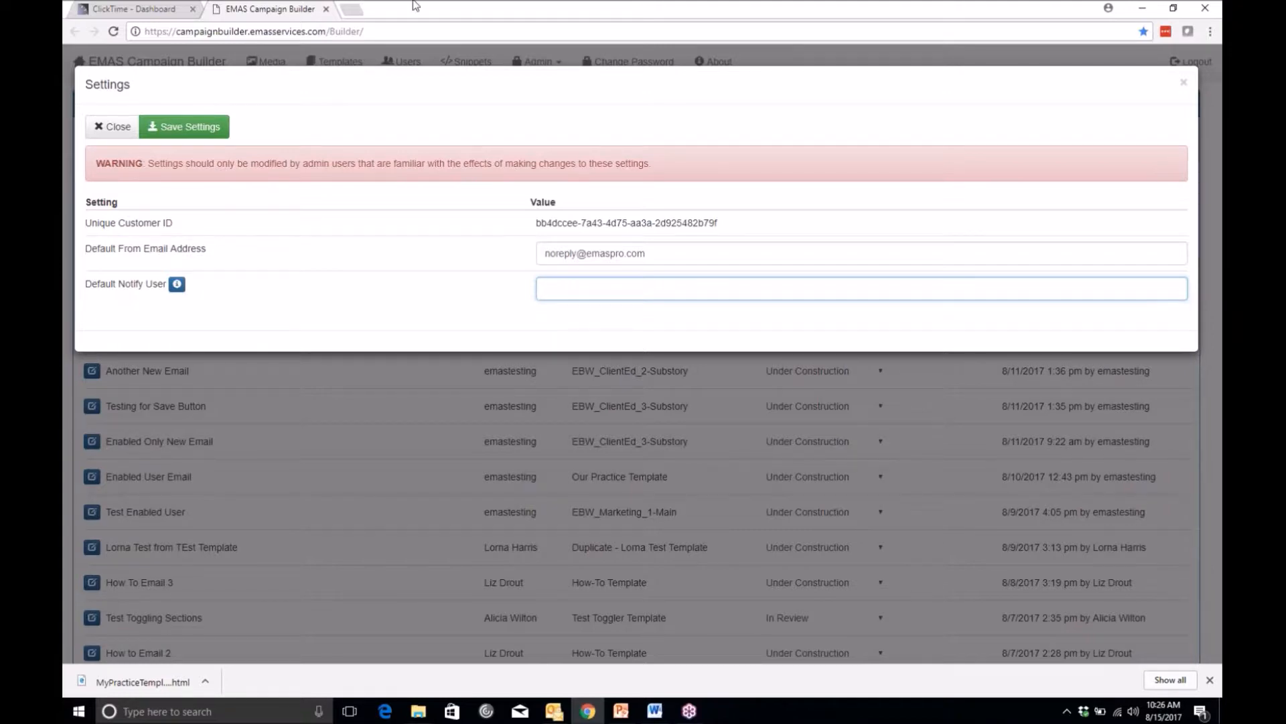
left_click(118, 129)
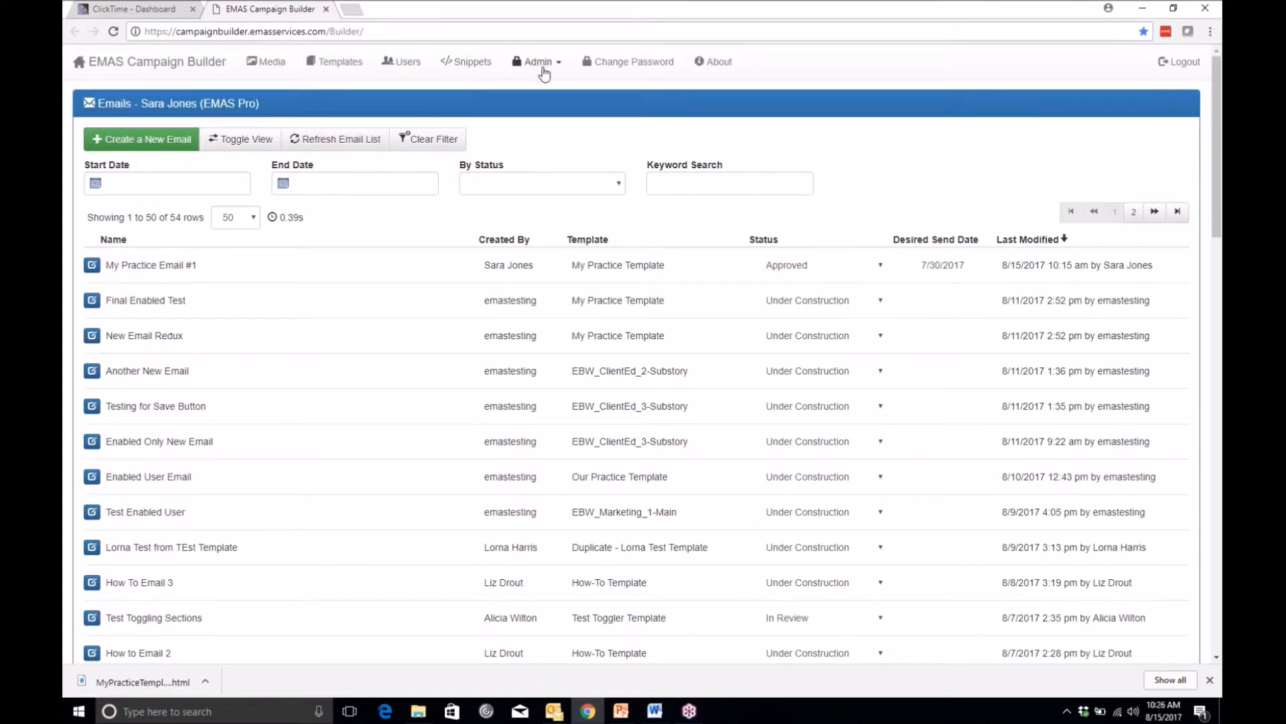
Switch to the campaign builder user guide in Word and go to the section Step 5 - Send the Email with EMAS Campaign Pro
left_click(540, 63)
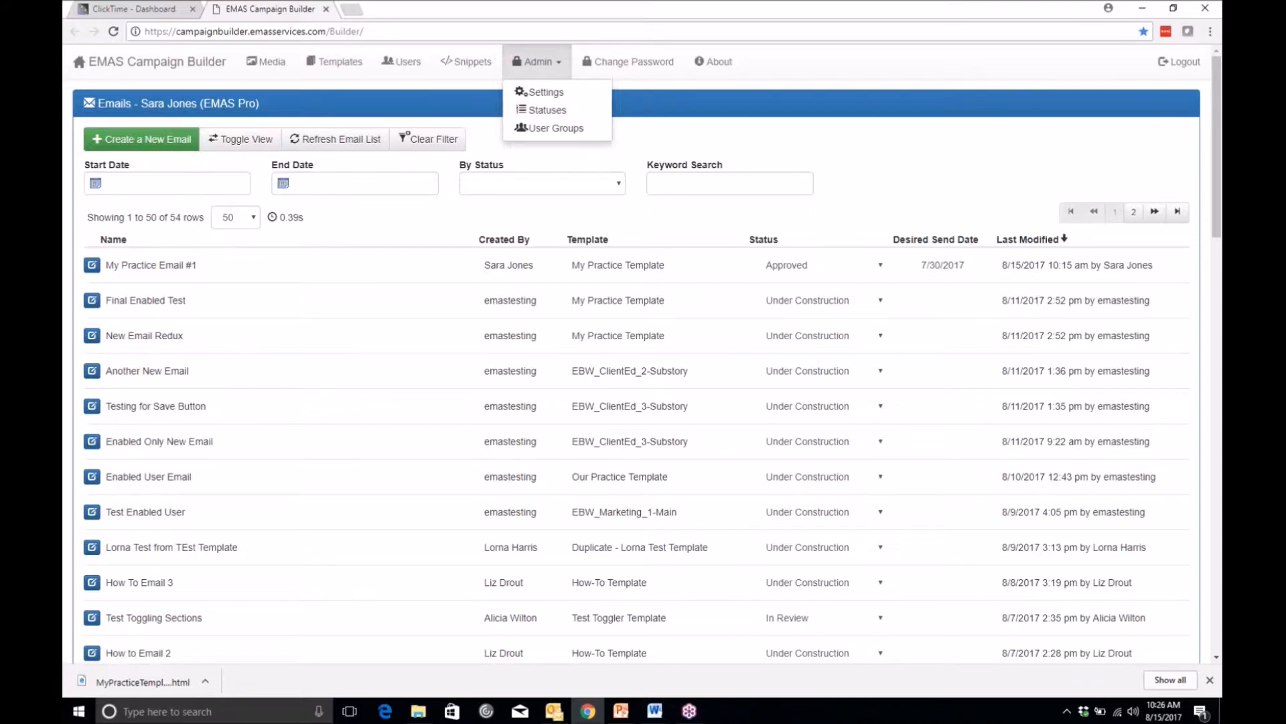
key("alt+Tab")
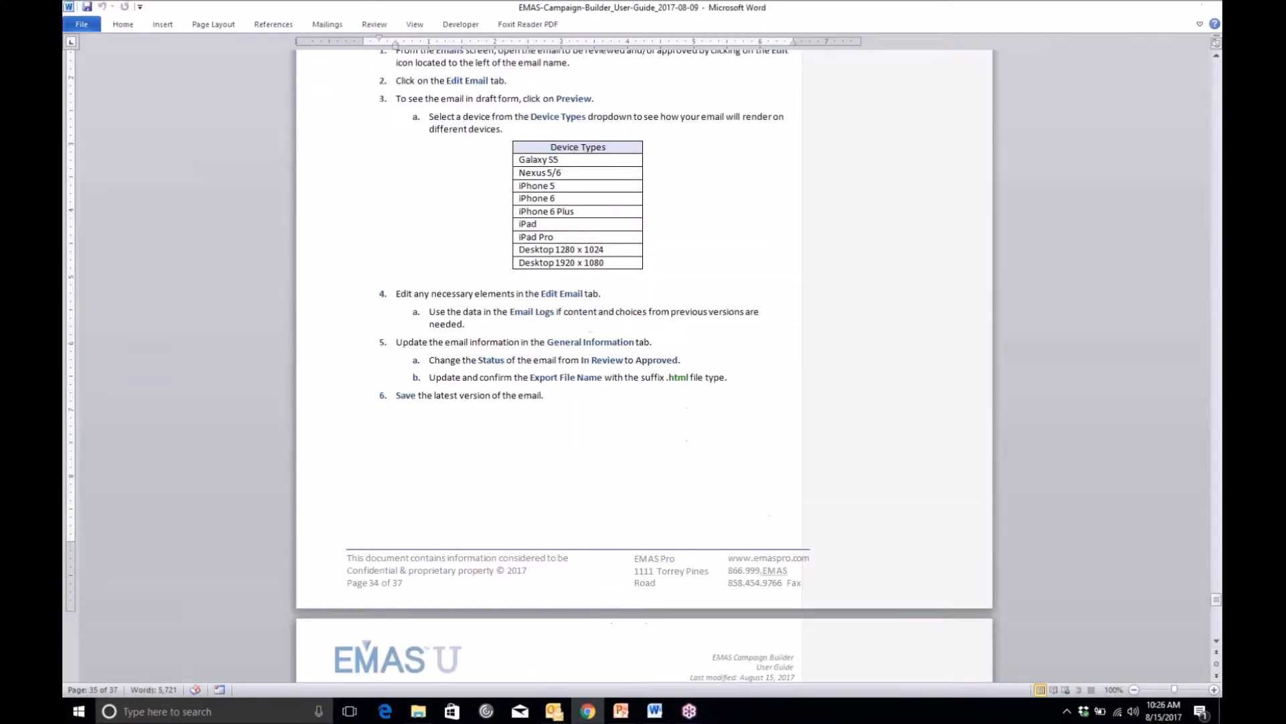
key("alt+Tab")
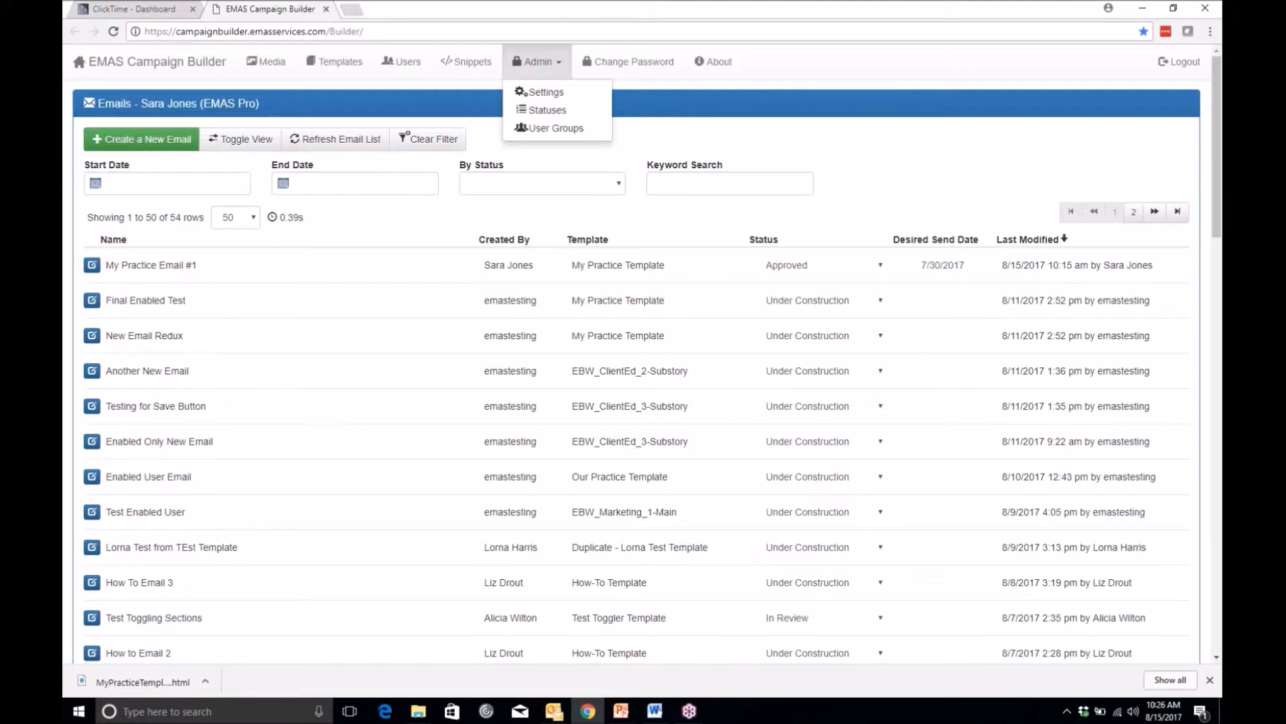
key("alt+Tab")
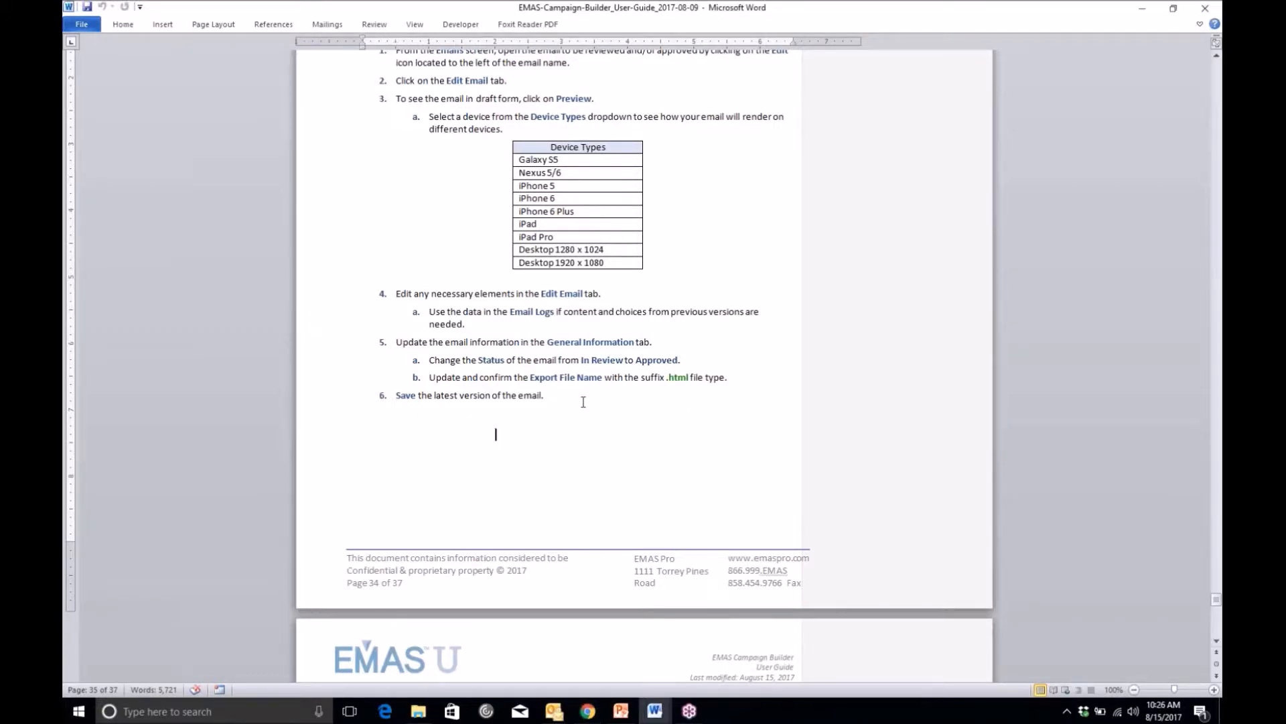
scroll(582, 400, "down", 1)
scroll(582, 401, "down", 9)
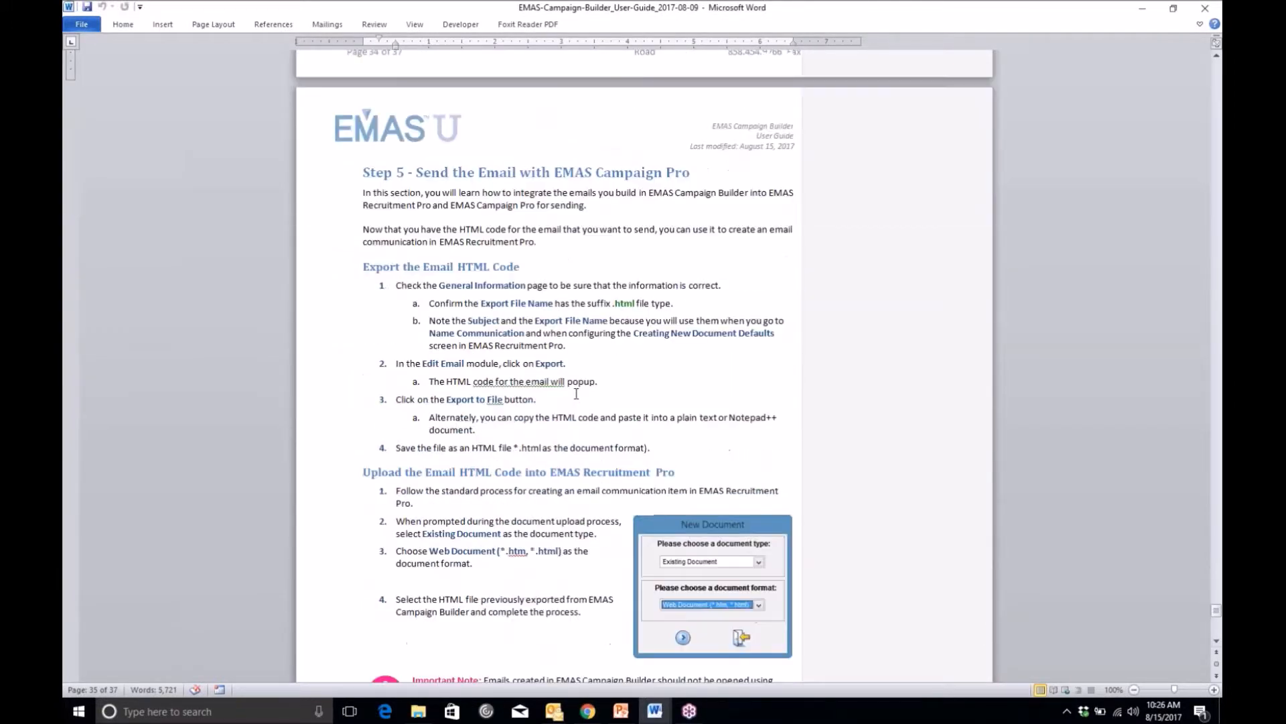
scroll(576, 394, "up", 1)
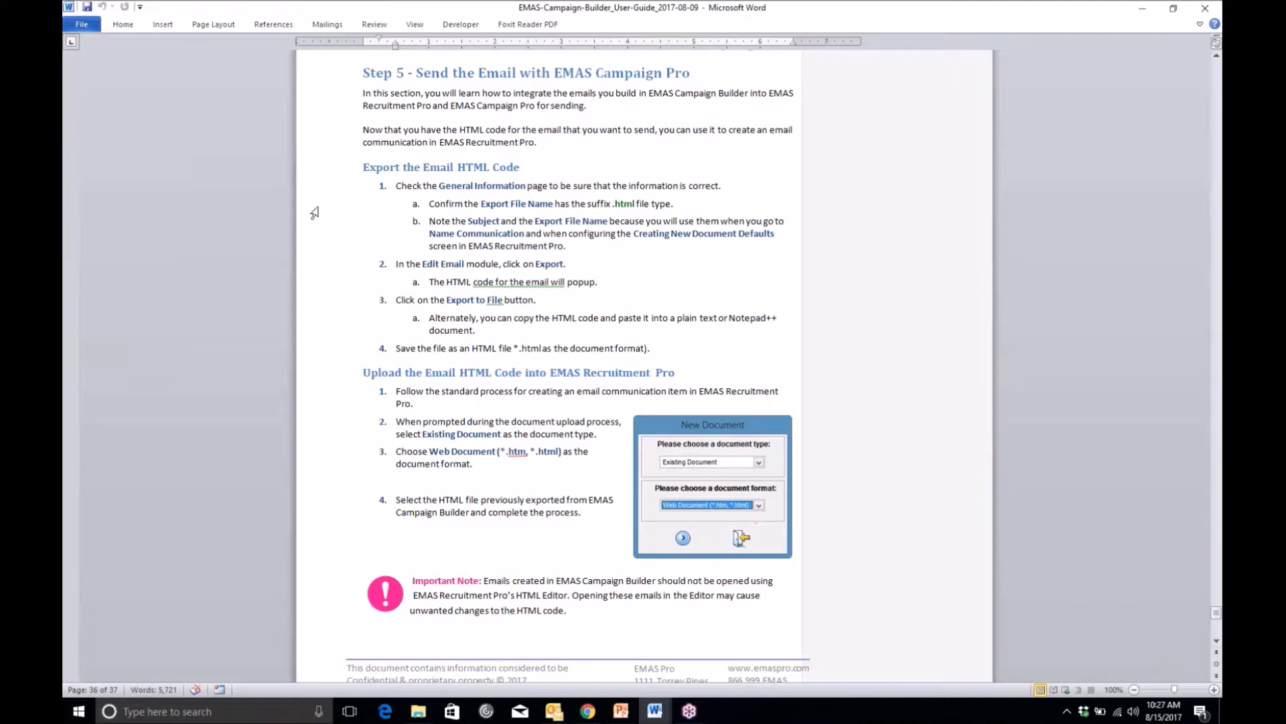
Read the export instructions on General Information, Subject and Export File Name, highlighting the text Creating New Document Defaults
left_click(341, 193)
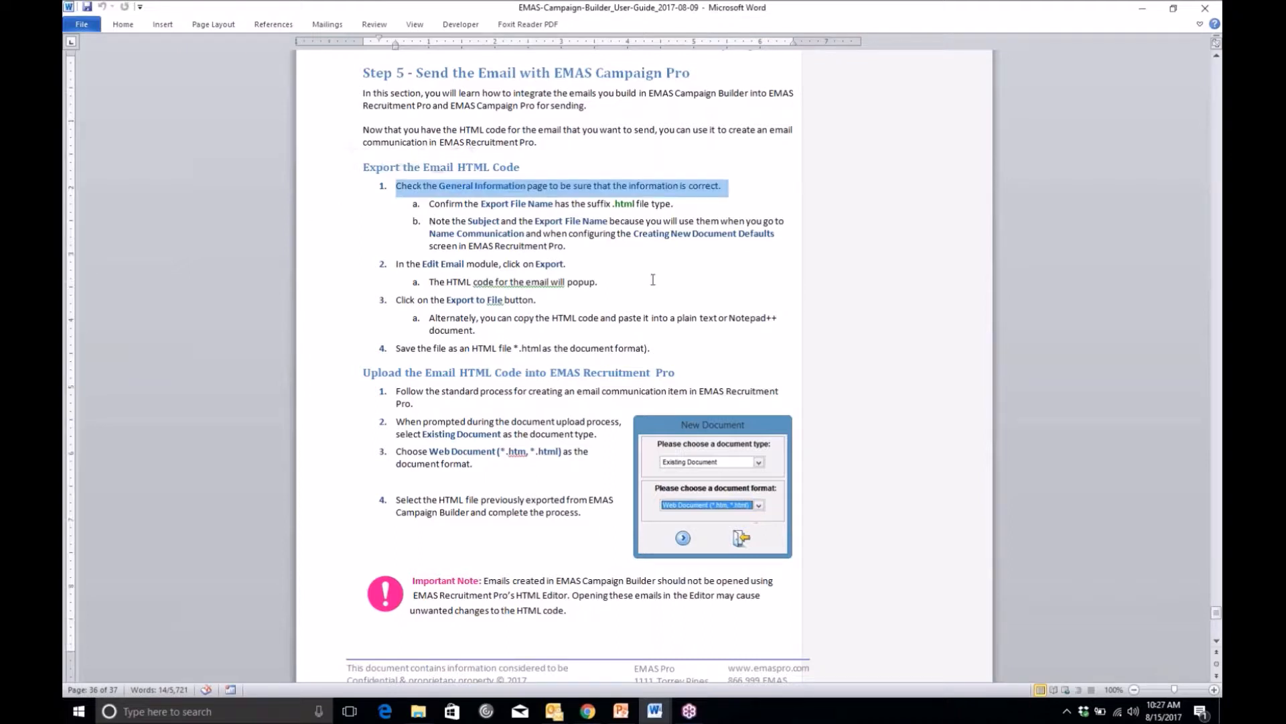
left_click(704, 270)
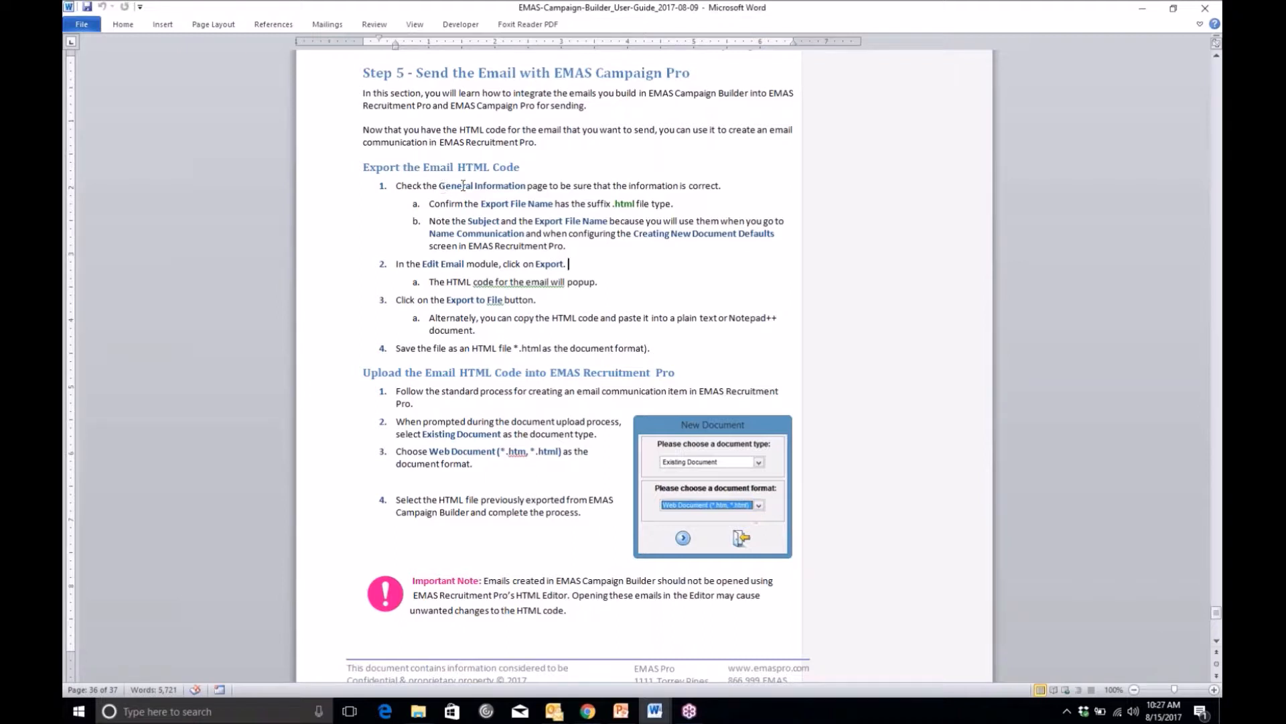
left_click(497, 204)
left_click_drag(332, 238, 333, 223)
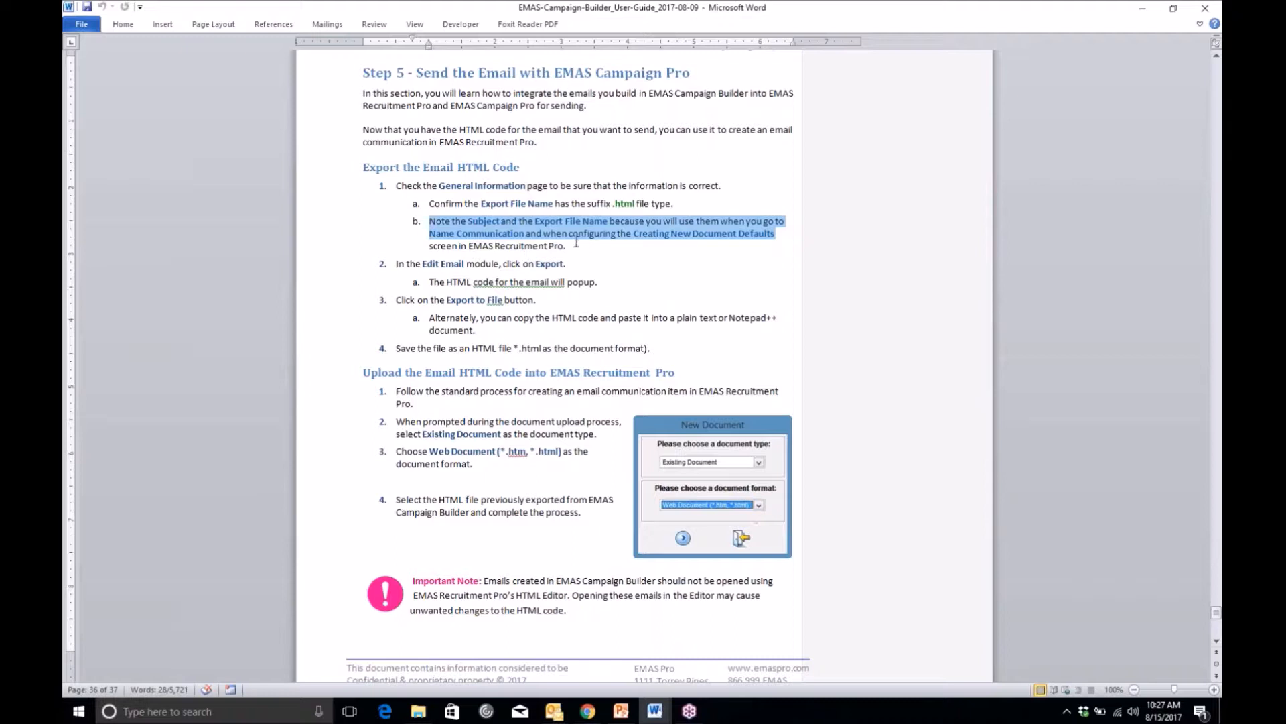
left_click(473, 233)
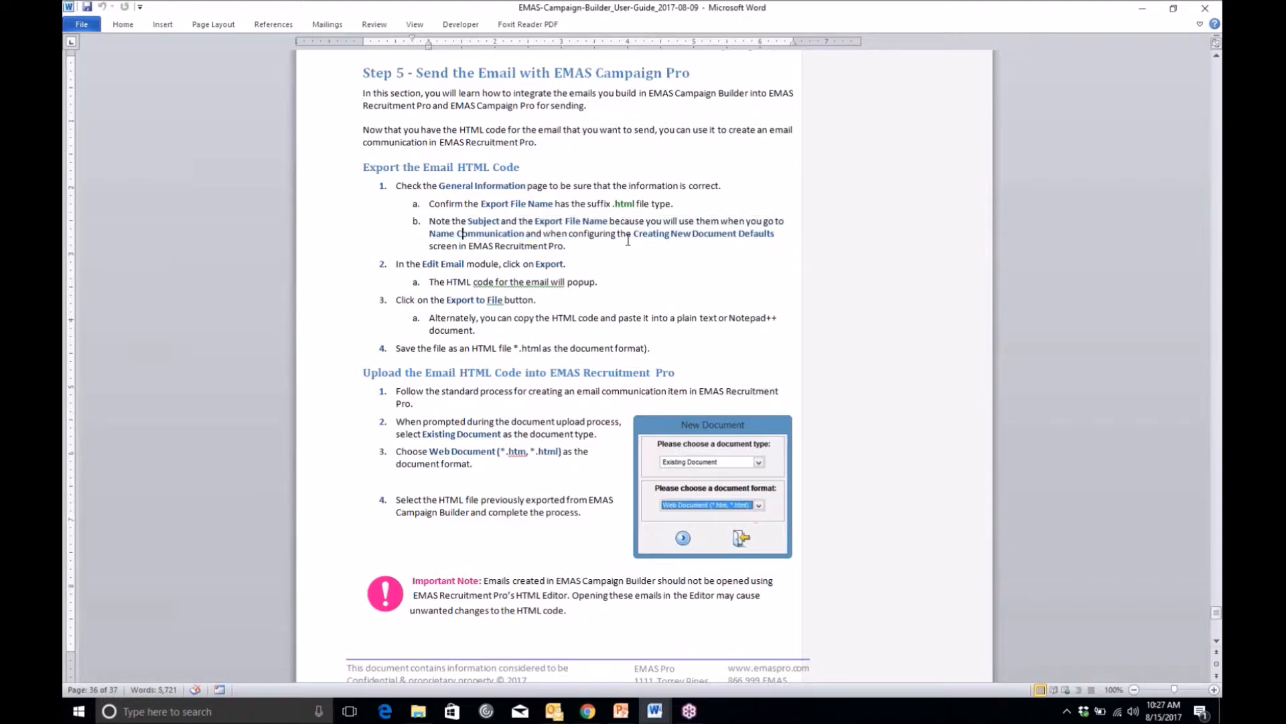
left_click_drag(639, 234, 754, 236)
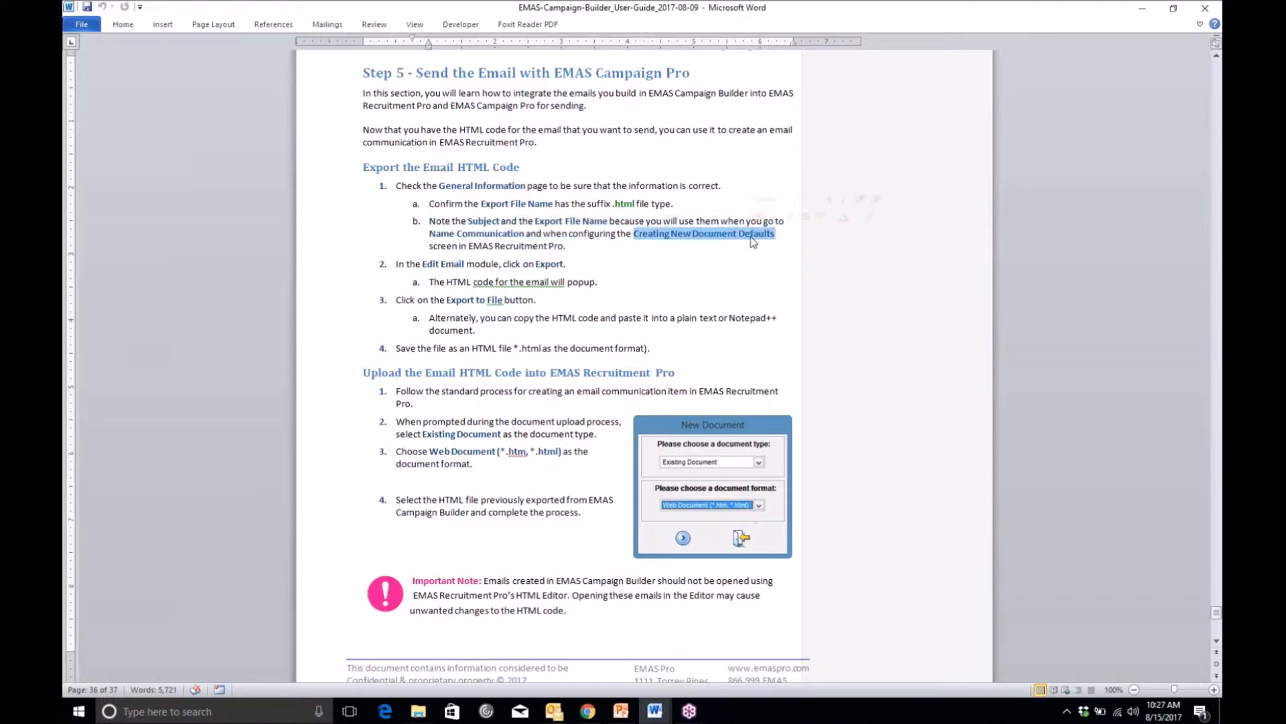
Return to the campaign builder in Chrome and highlight the email subject in My Practice Email #1's general information
left_click(587, 710)
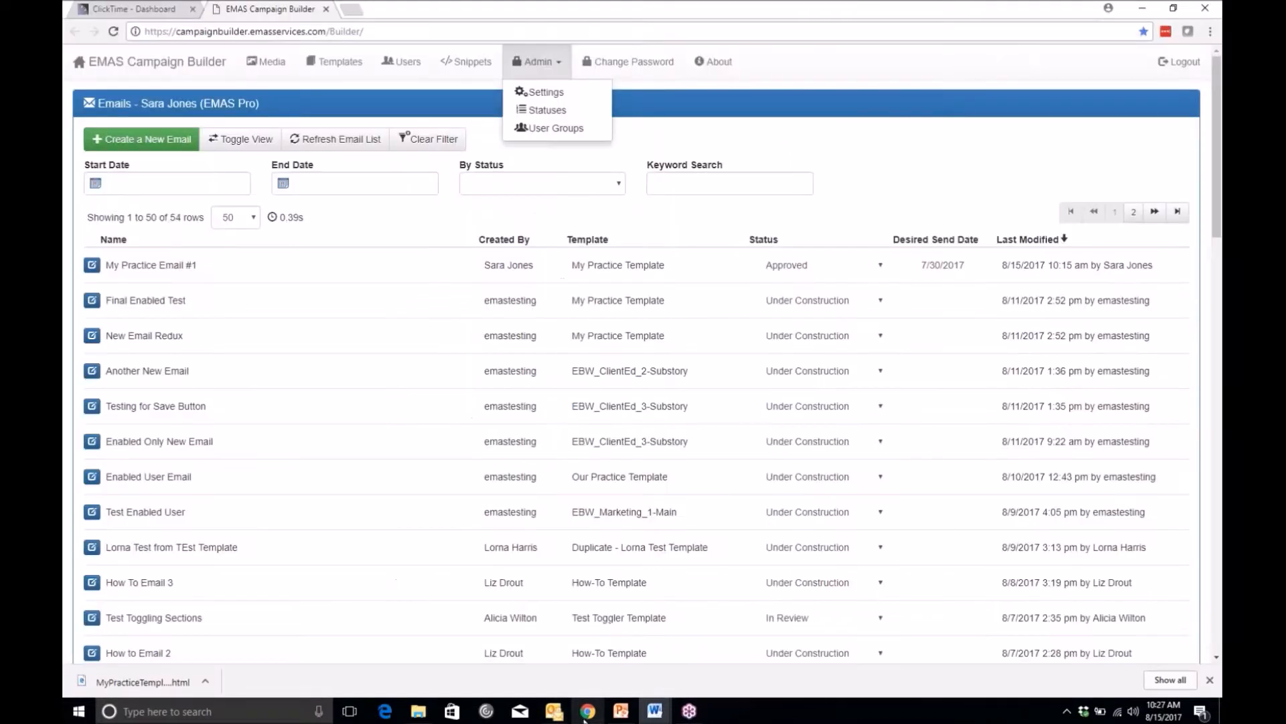
left_click(92, 264)
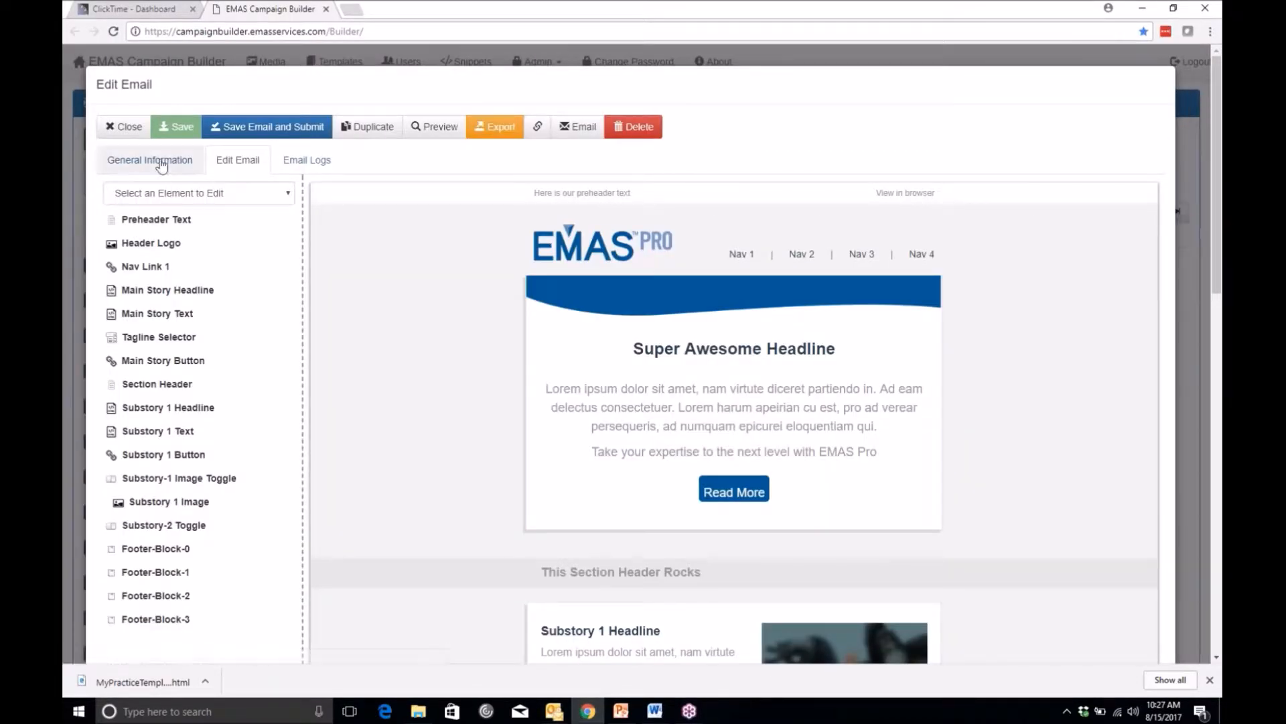
left_click(157, 161)
left_click(268, 262)
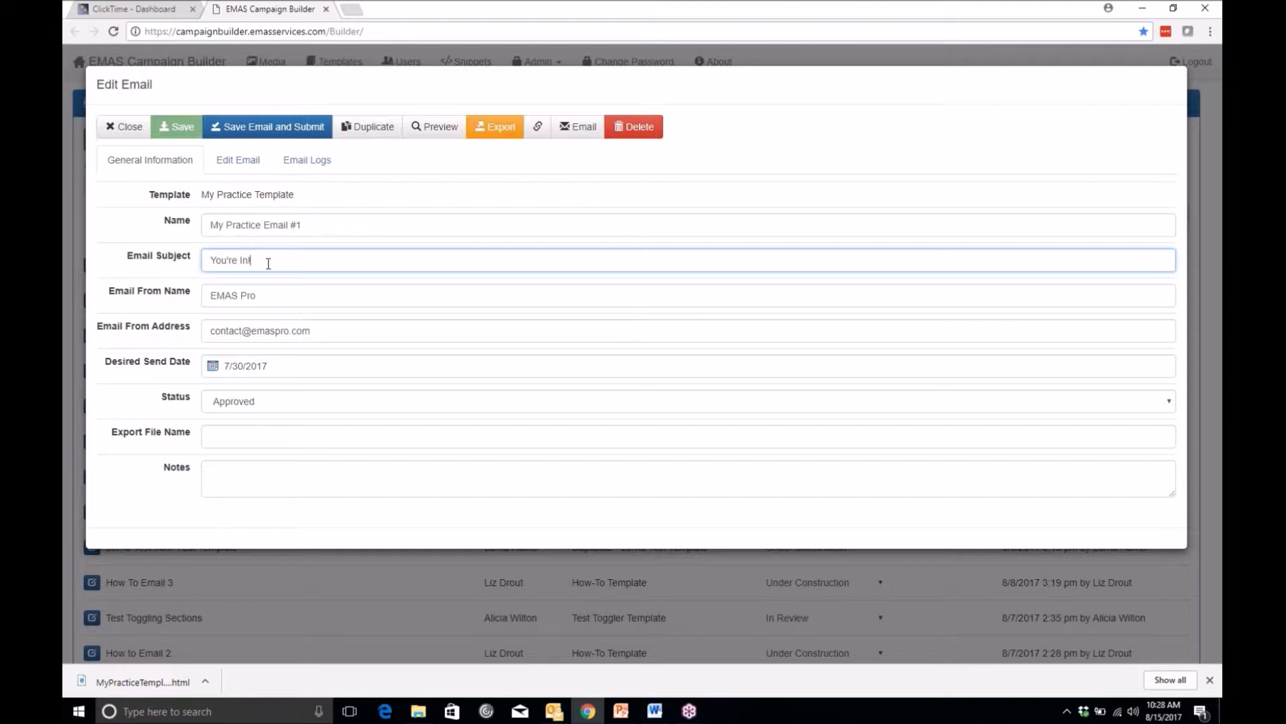
left_click_drag(268, 263, 208, 262)
Go back to the Word user guide and highlight Name Communication, followed by Creating New Document Defaults, in the export instructions
left_click(655, 711)
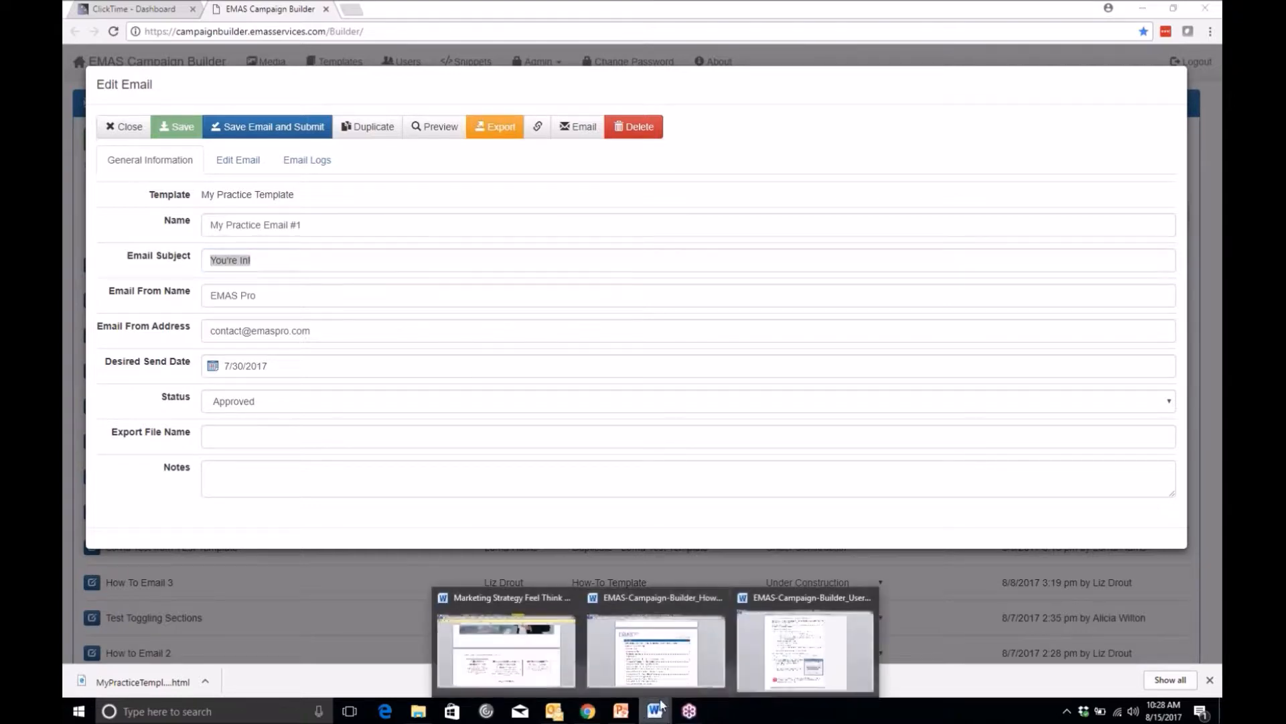
left_click(804, 650)
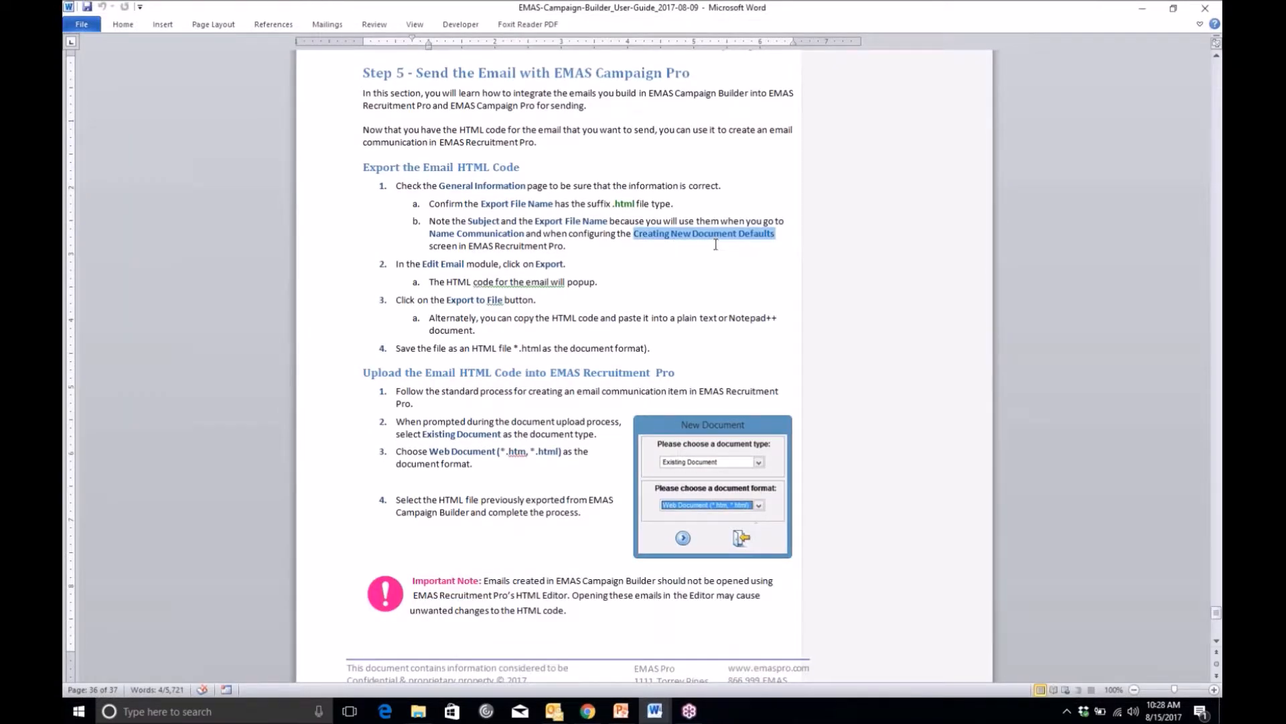
left_click_drag(430, 233, 525, 234)
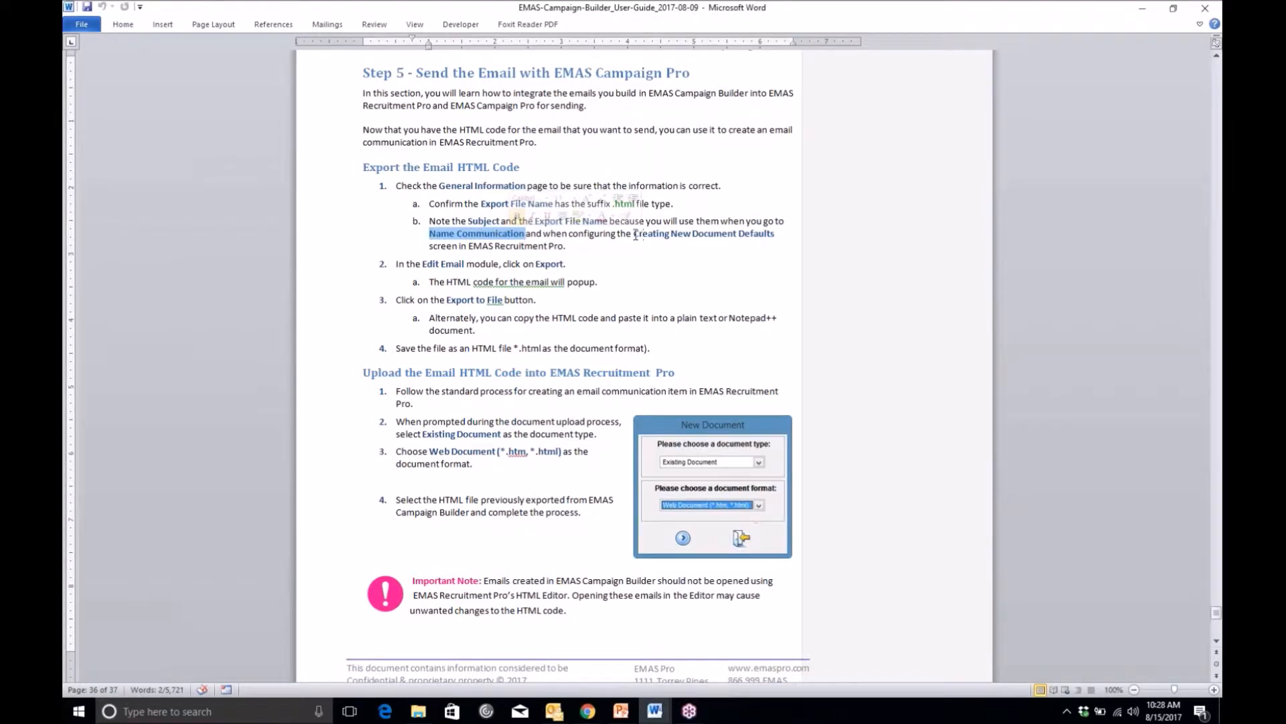
left_click_drag(634, 233, 761, 231)
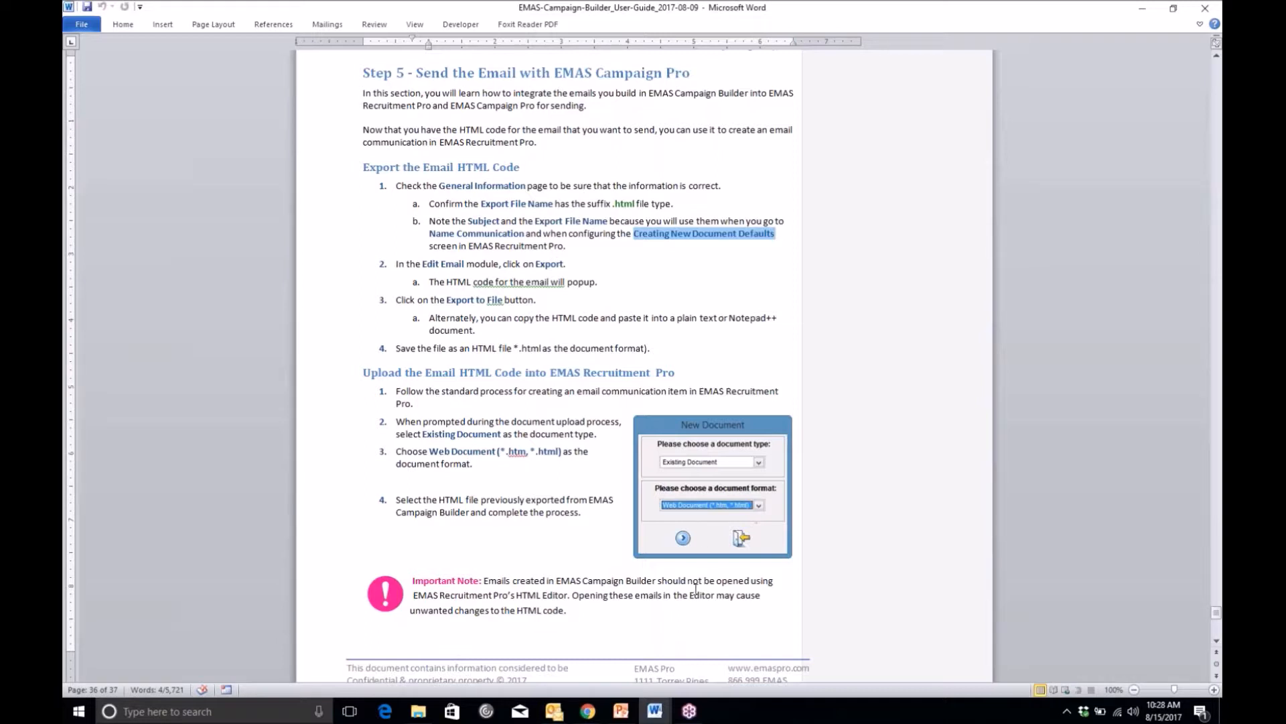
Return to the email in Chrome, point out its Export File Name field, and close the email without saving
left_click(588, 710)
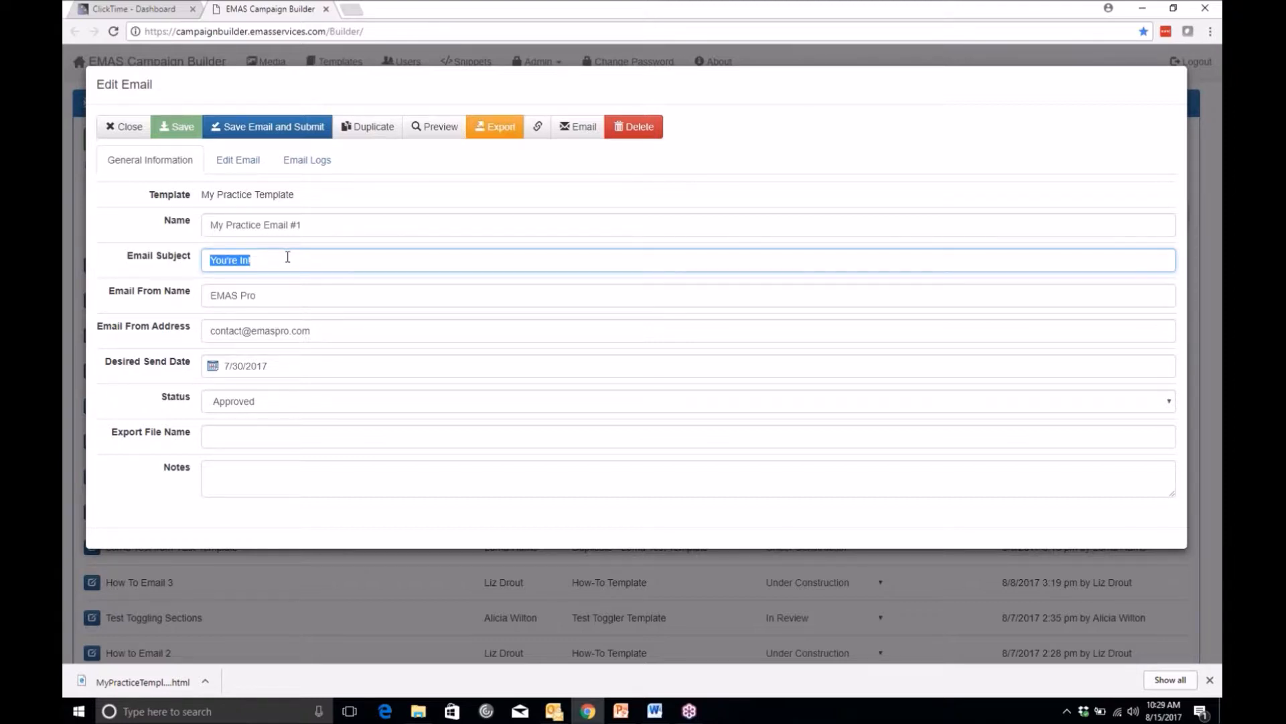
left_click(239, 441)
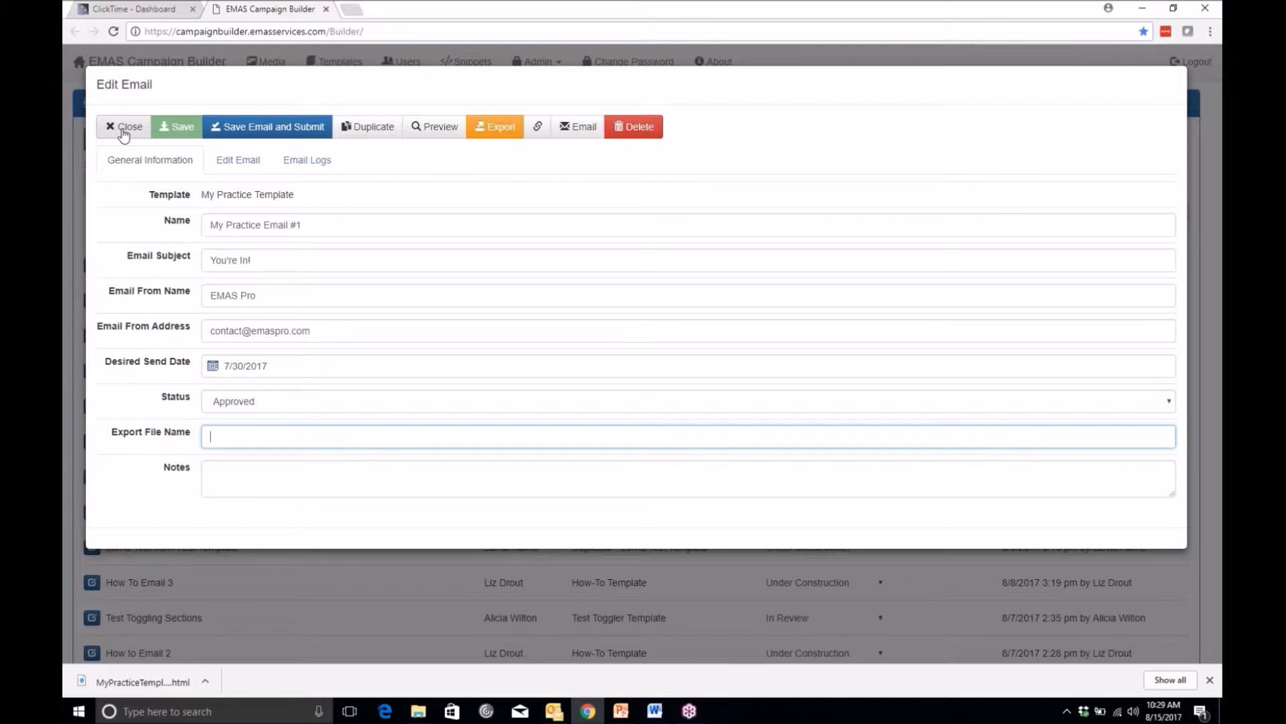
left_click(123, 129)
Review the upload instructions for the email HTML code in the Word user guide, then minimize the guide
mouse_move(654, 710)
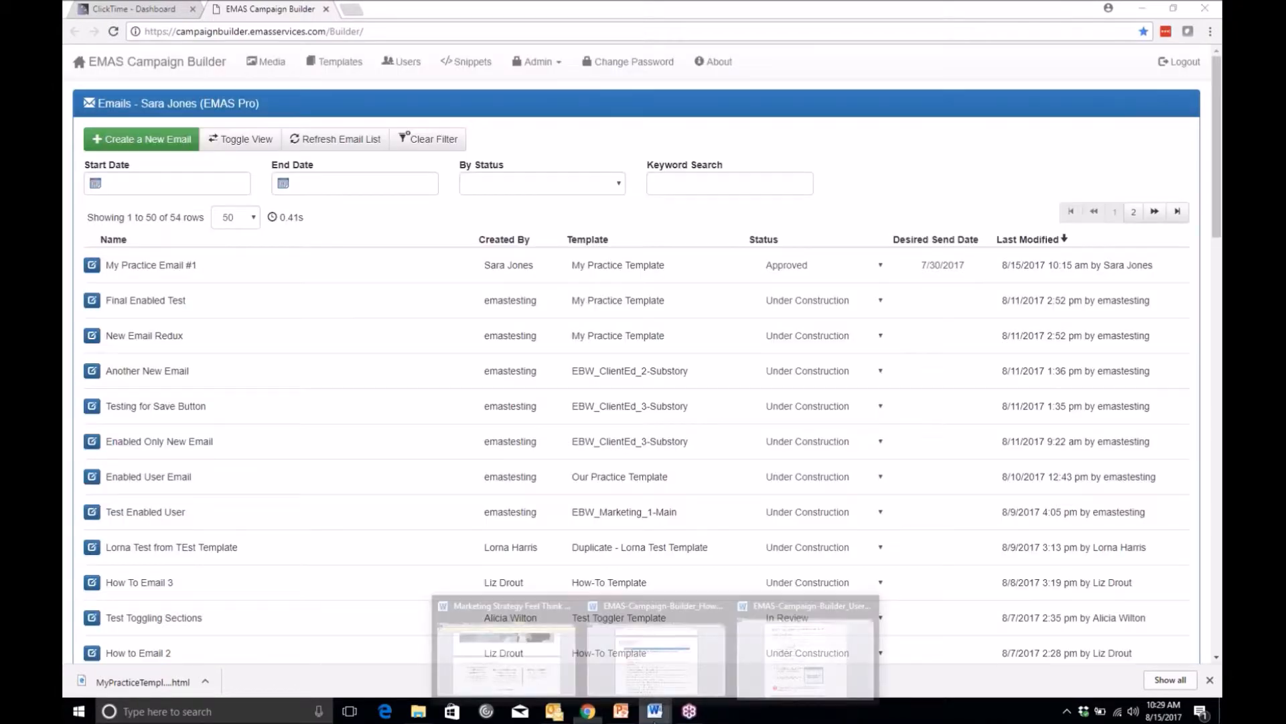
left_click(871, 670)
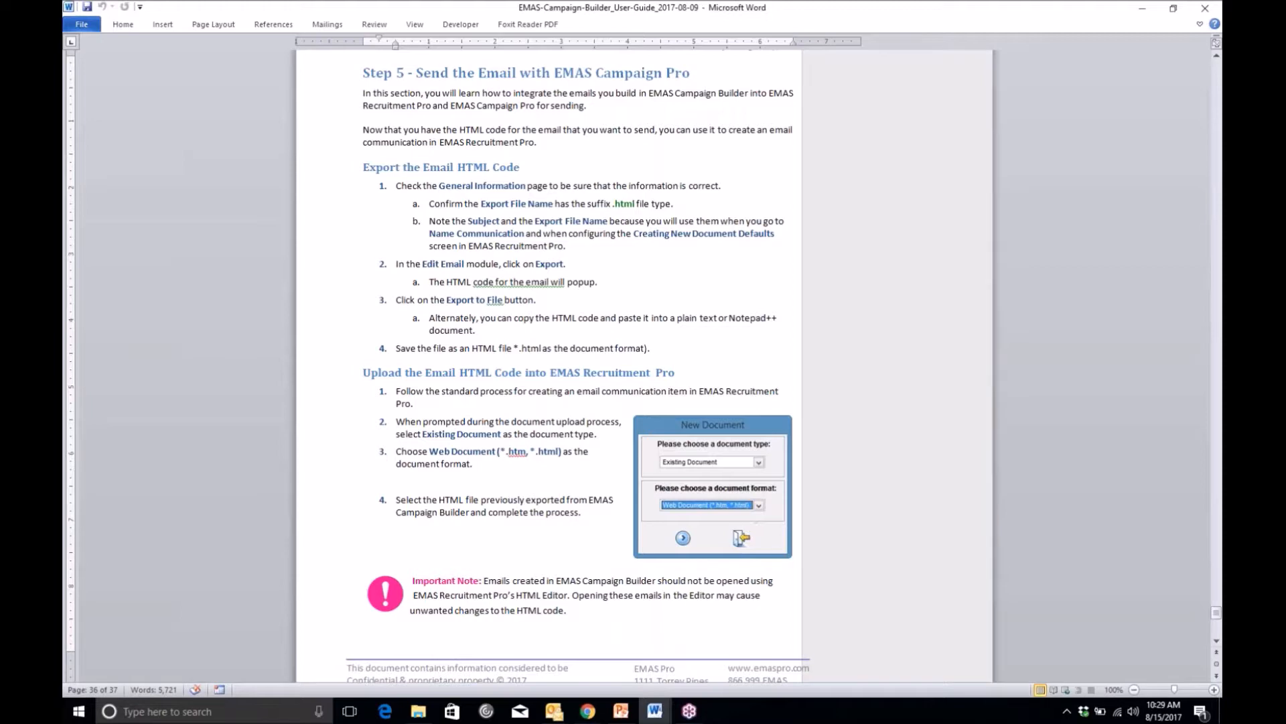
left_click(1142, 9)
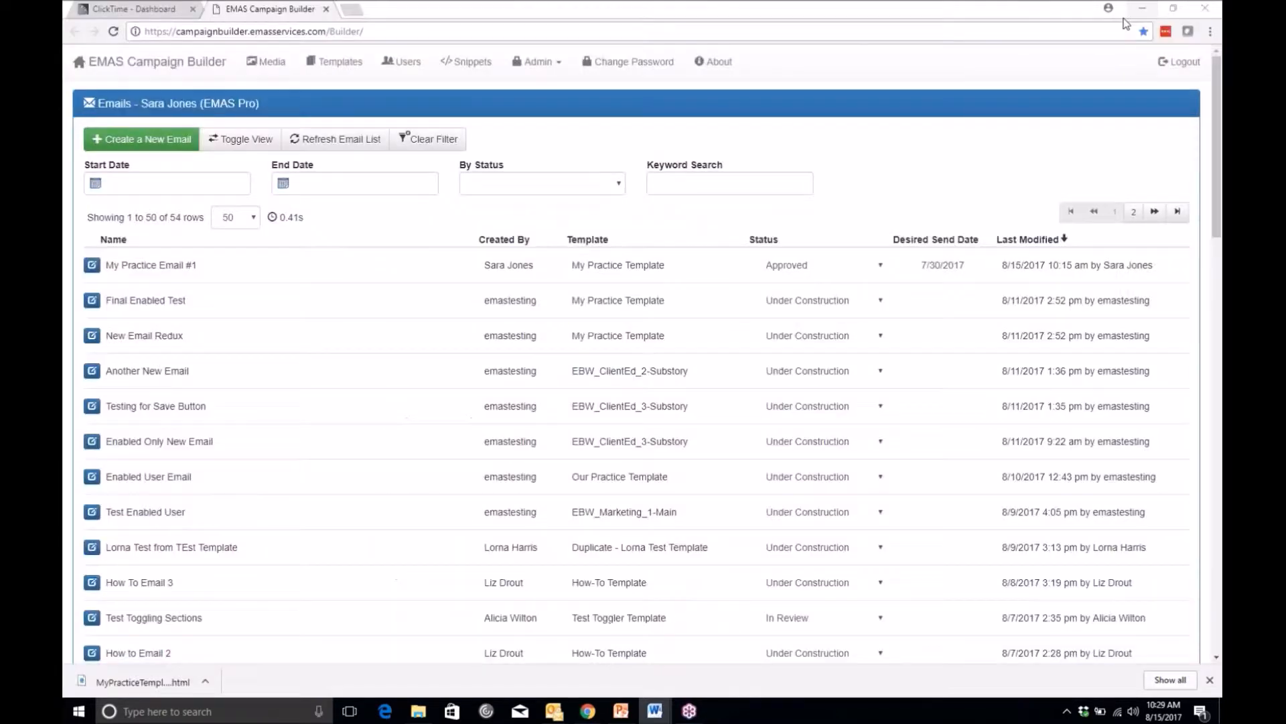
Switch to the training presentation in PowerPoint and start the slide show from the Question & Answer Session slide
left_click(623, 715)
left_click(166, 287)
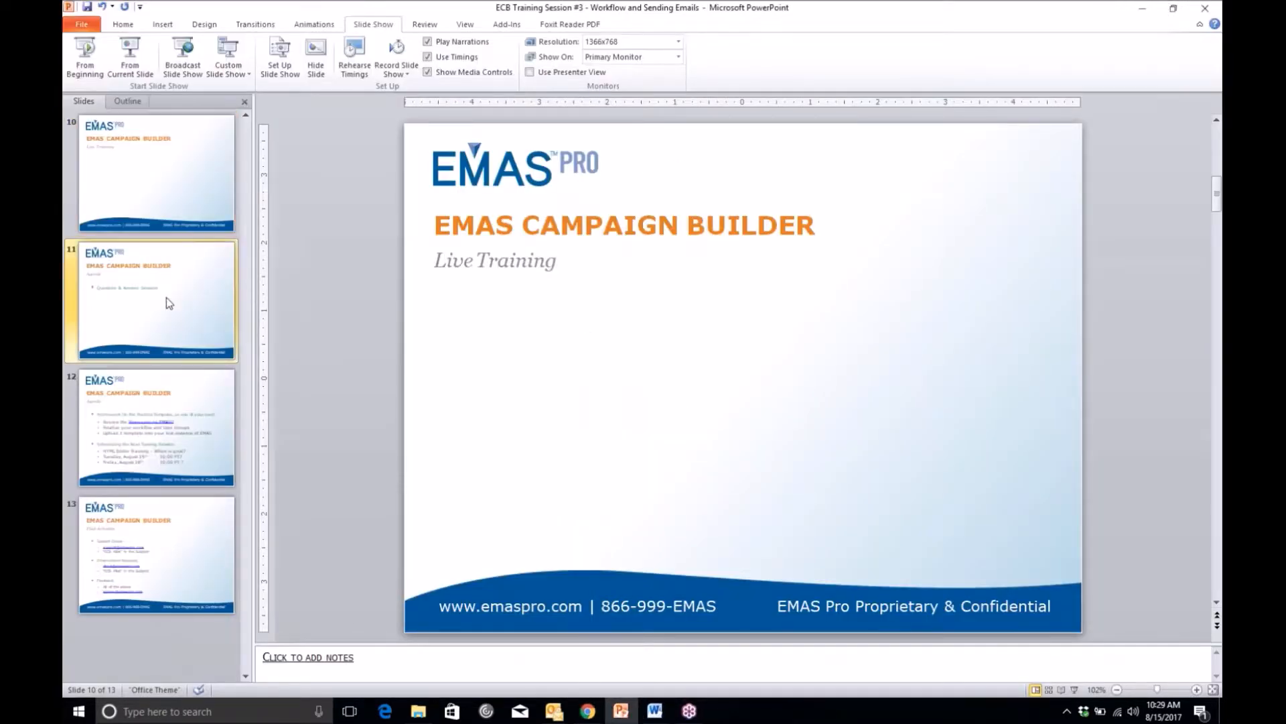
left_click(131, 57)
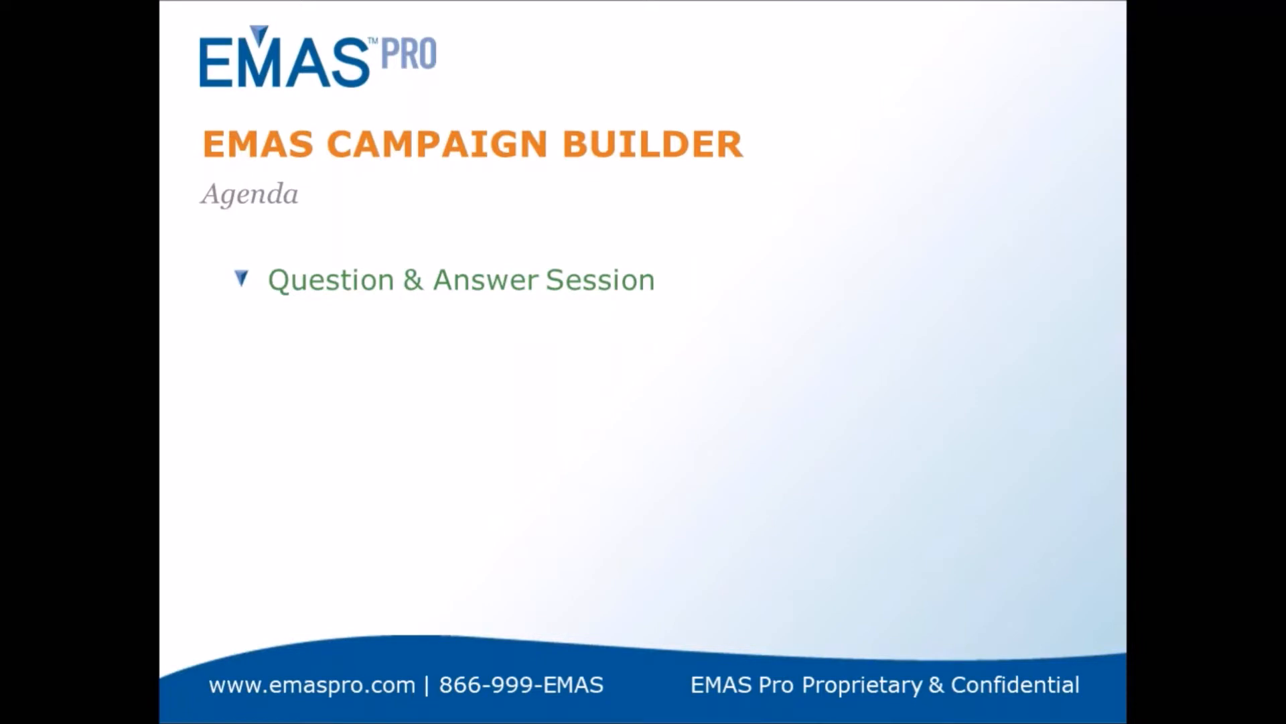
Move through the slide show to the Step 2 slide about branding email templates and media files
key("Right")
key("Right")
key("Right")
key("Right")
key("Right")
key("Right")
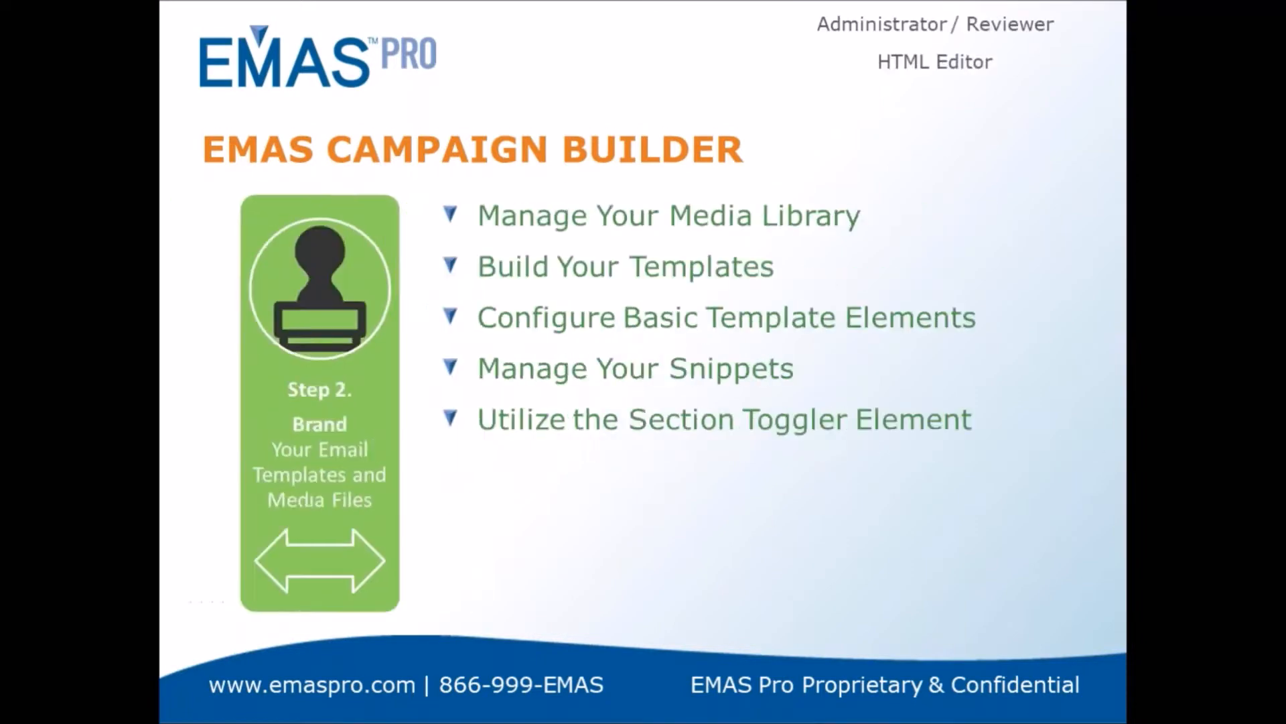
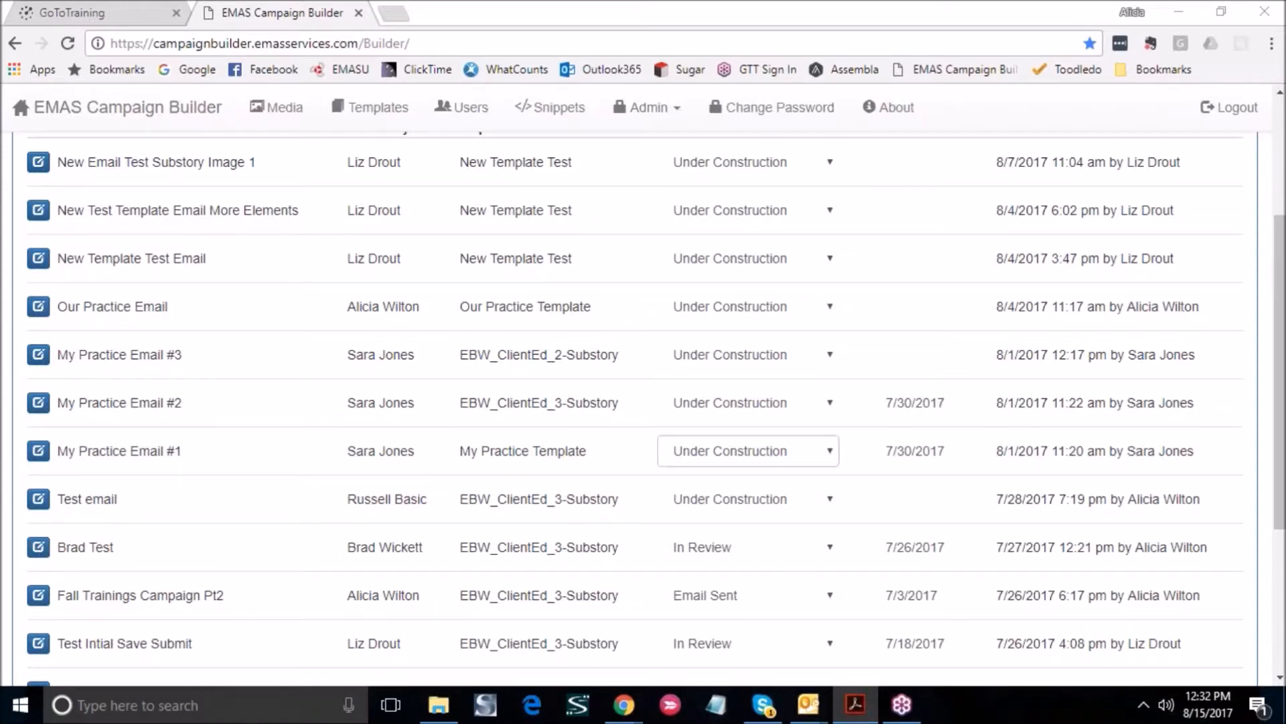
Browse the email list, review a practice email's layout from its header down to the substory section, and close the email
scroll(278, 296, "down", 1)
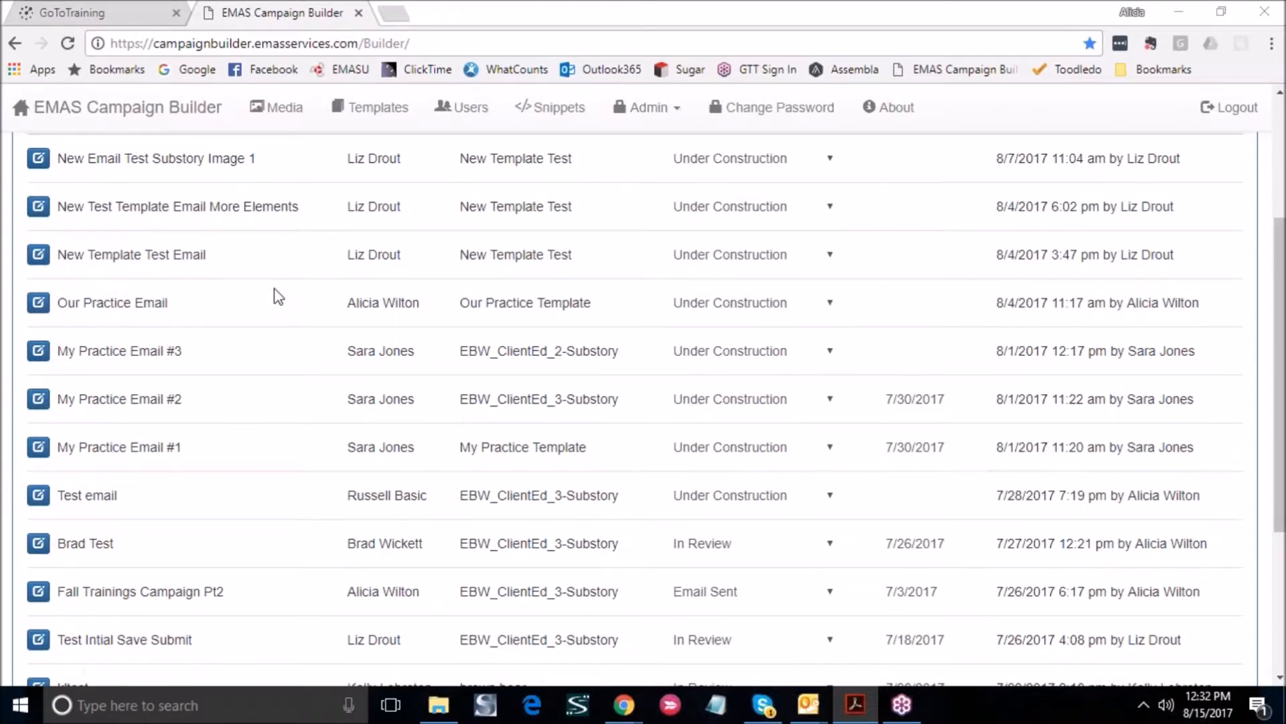
scroll(275, 289, "down", 3)
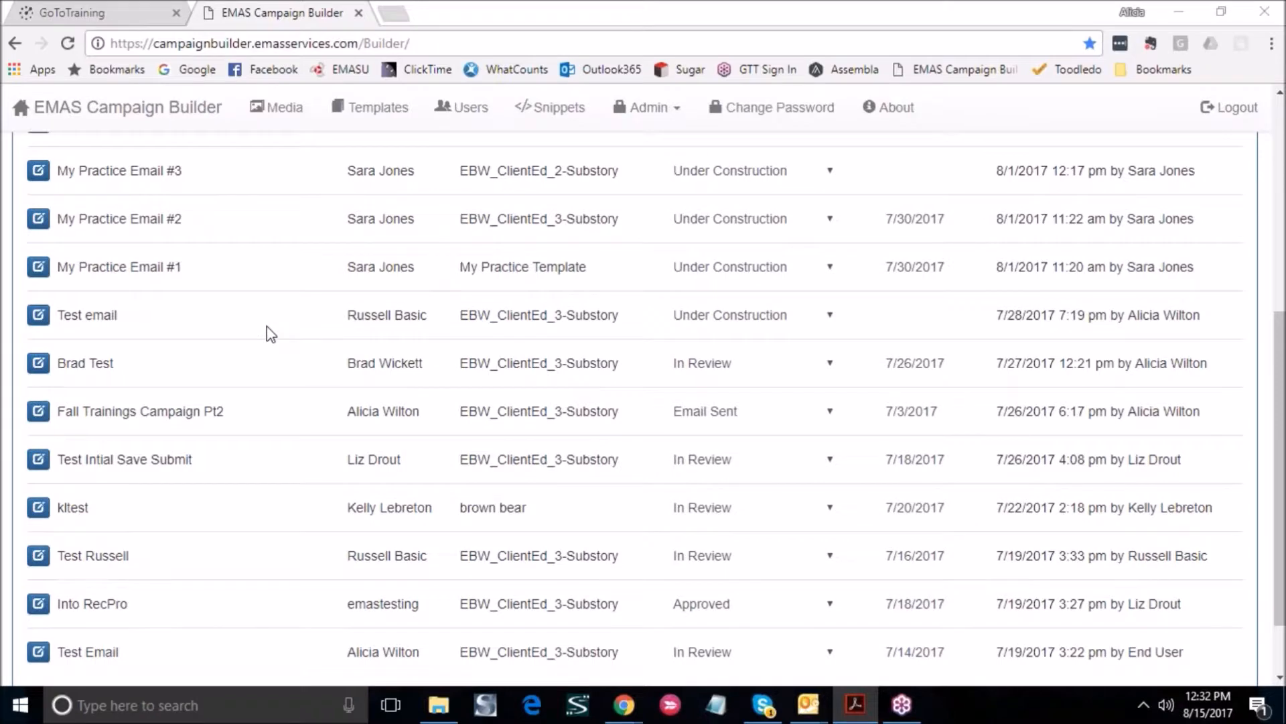
scroll(270, 333, "up", 3)
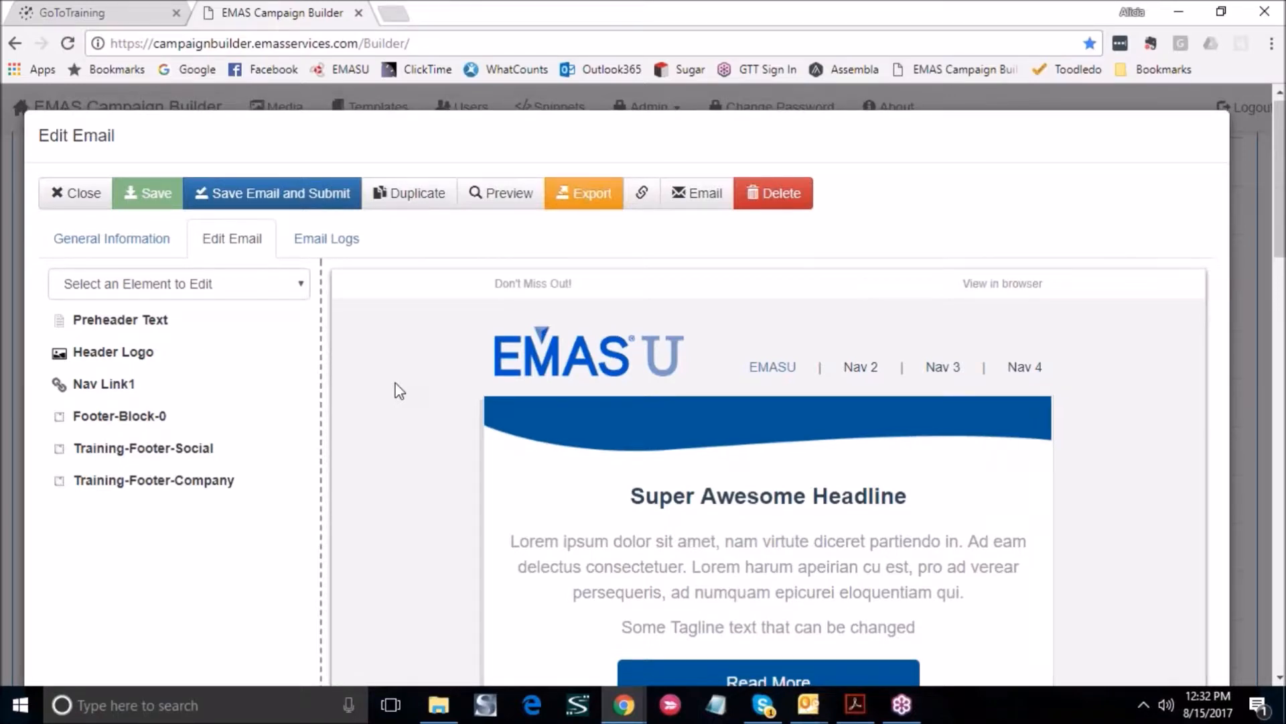
scroll(400, 391, "down", 3)
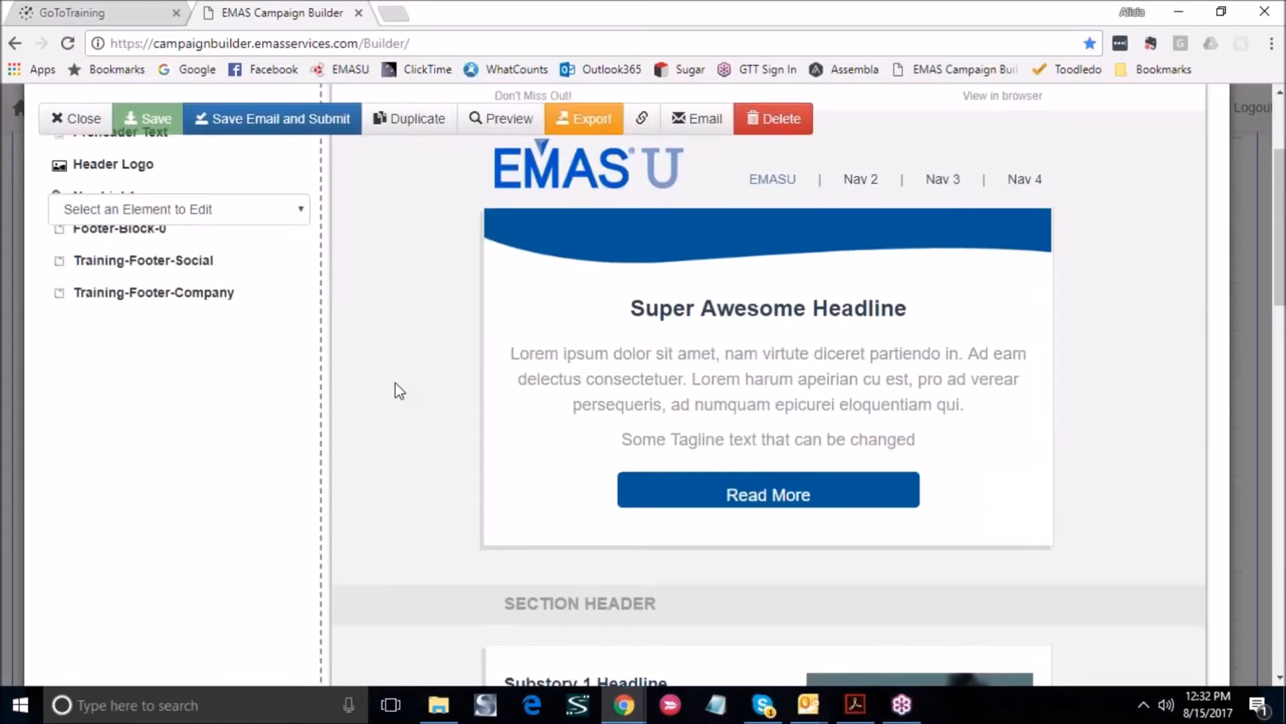
scroll(400, 390, "down", 5)
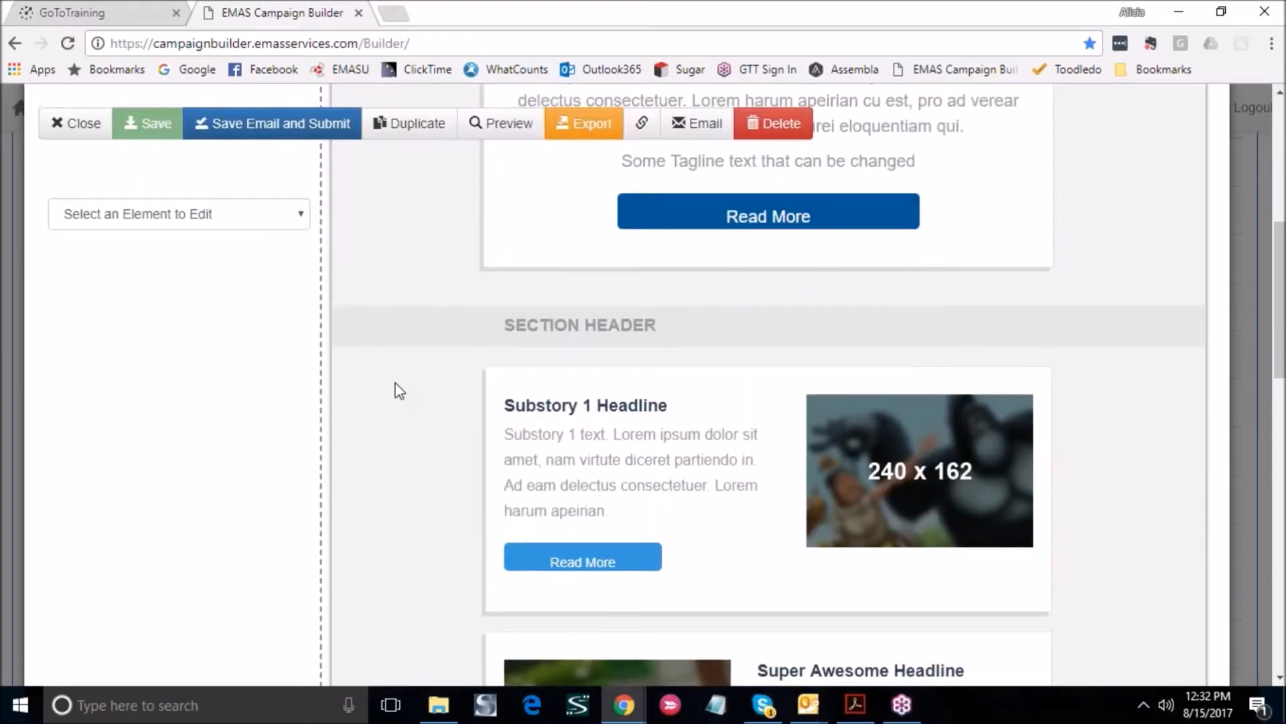
scroll(400, 390, "up", 3)
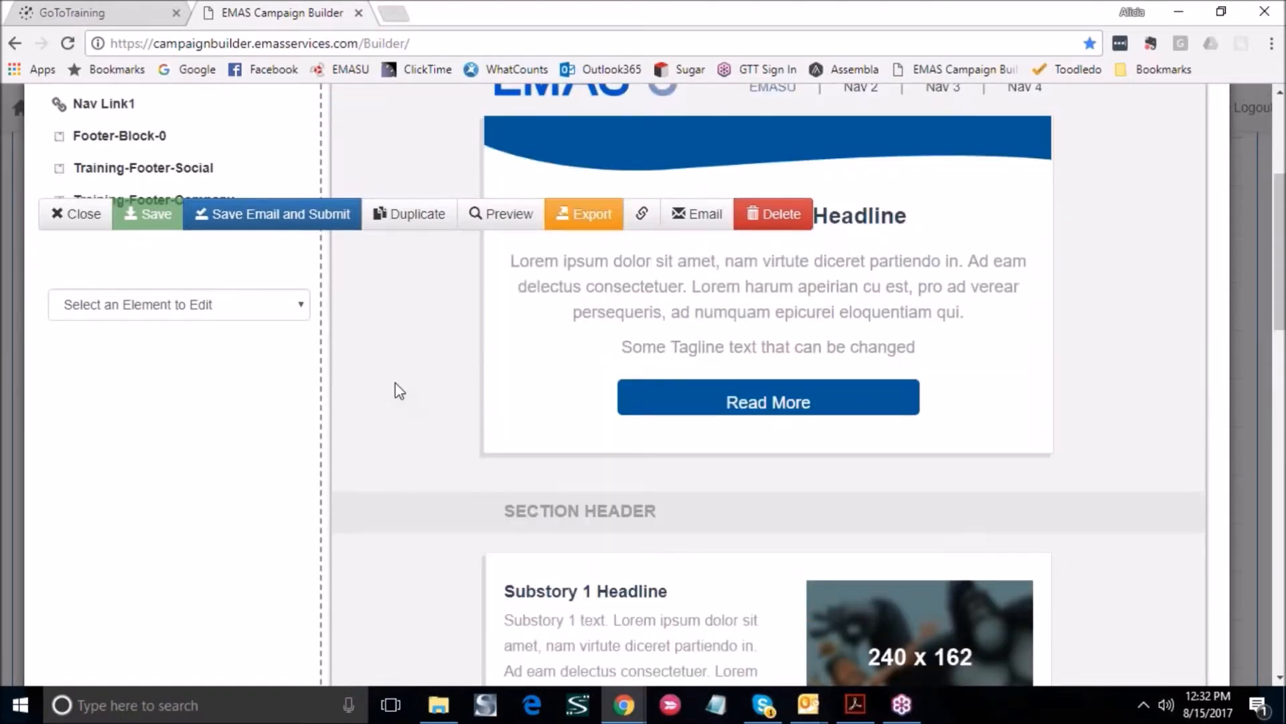
scroll(400, 391, "up", 3)
left_click(75, 204)
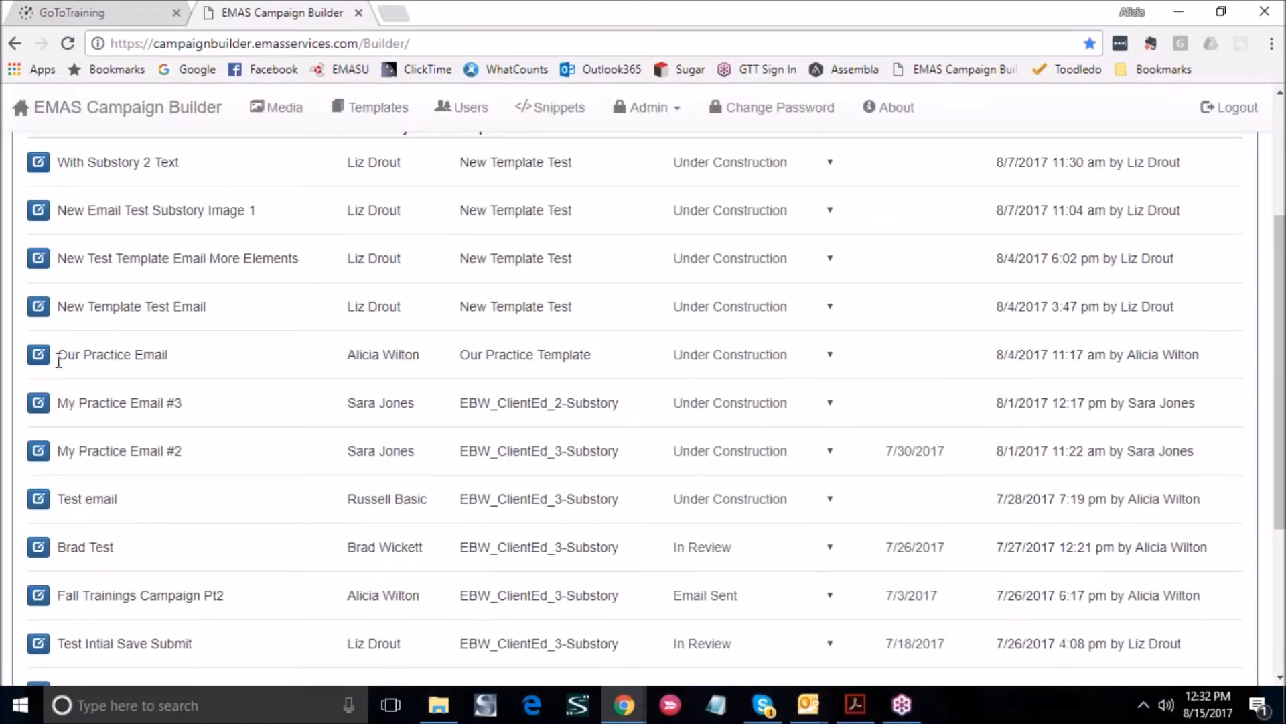
Point out the template assigned to Our Practice Email, and open Our Practice Template from the template list for editing
left_click_drag(58, 355, 591, 355)
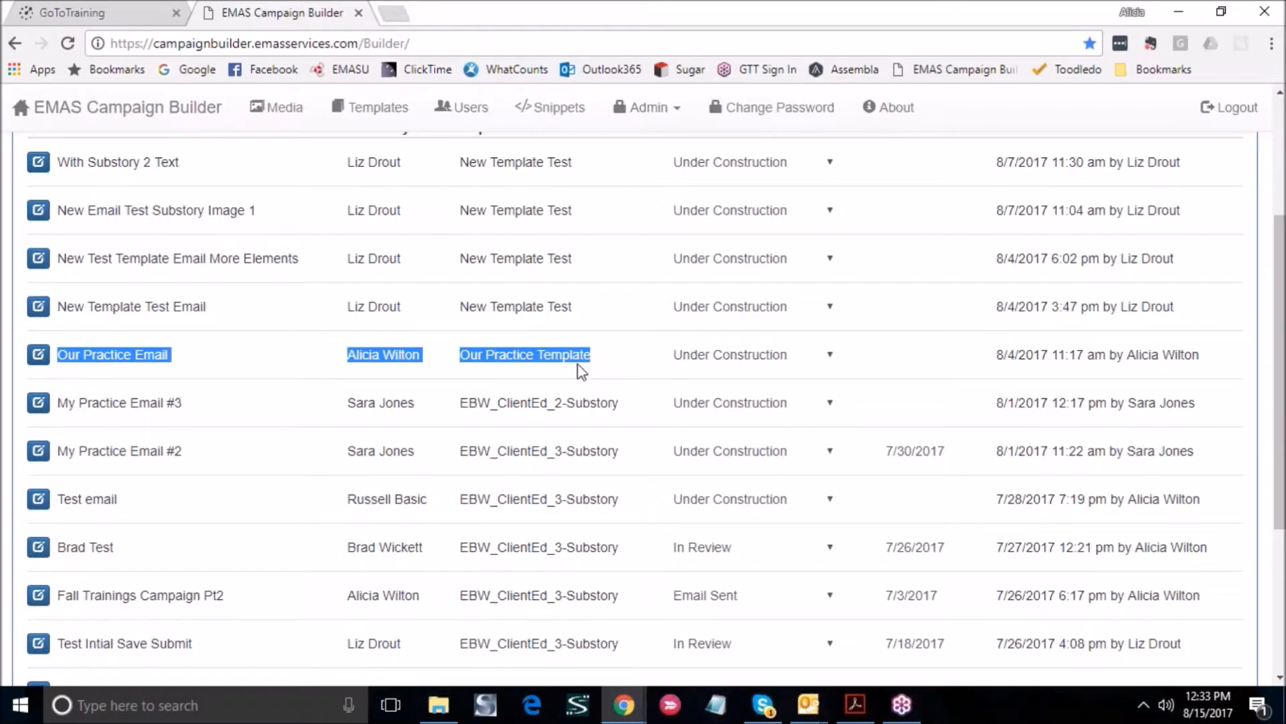
left_click(607, 372)
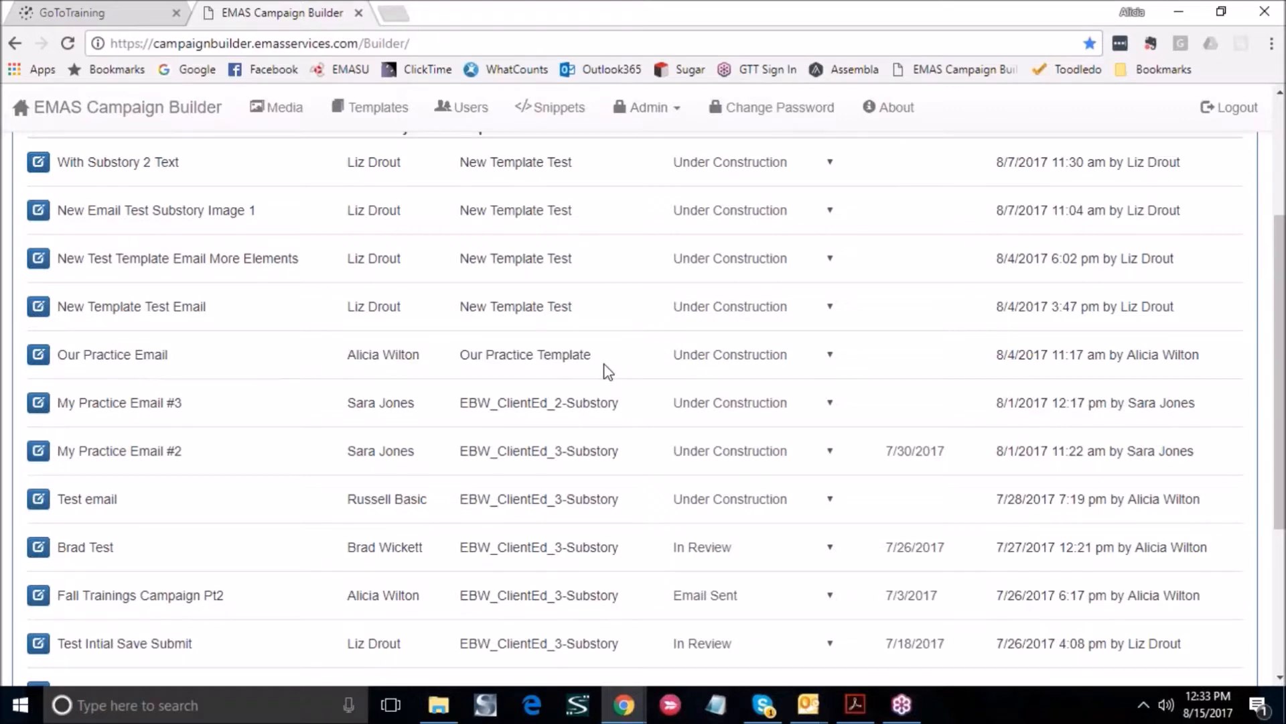
left_click(396, 114)
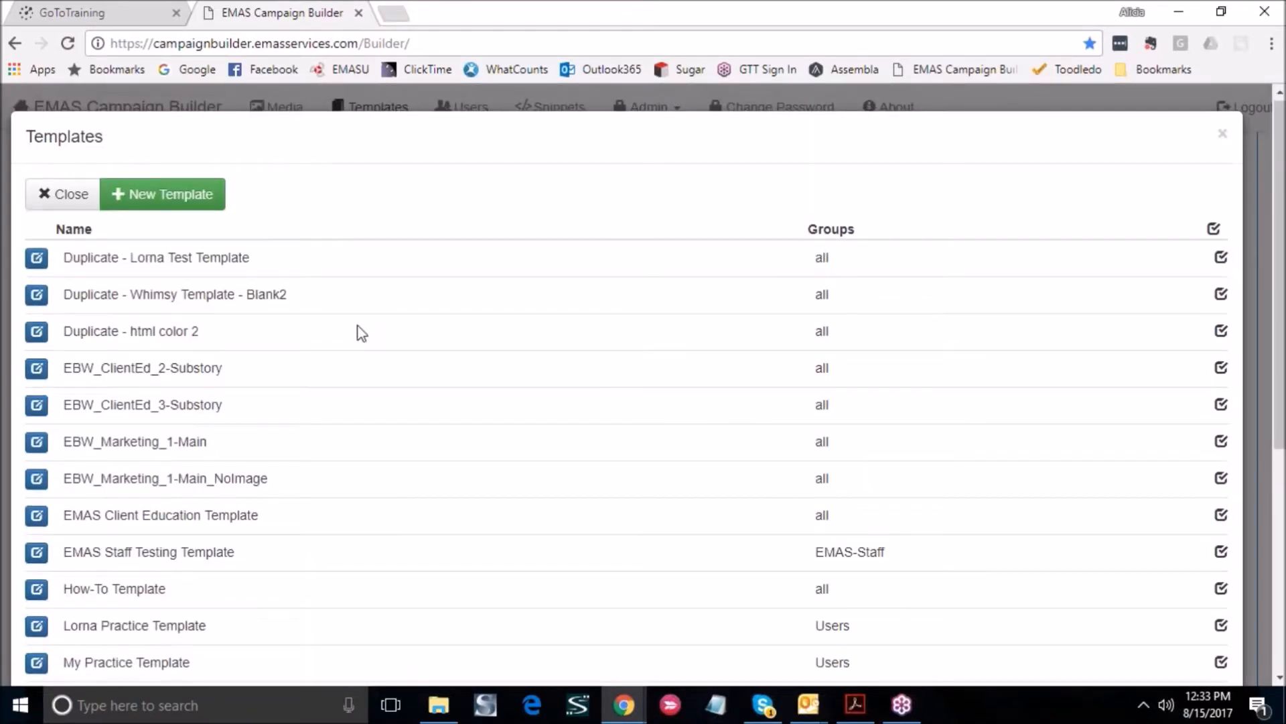
scroll(335, 348, "down", 1)
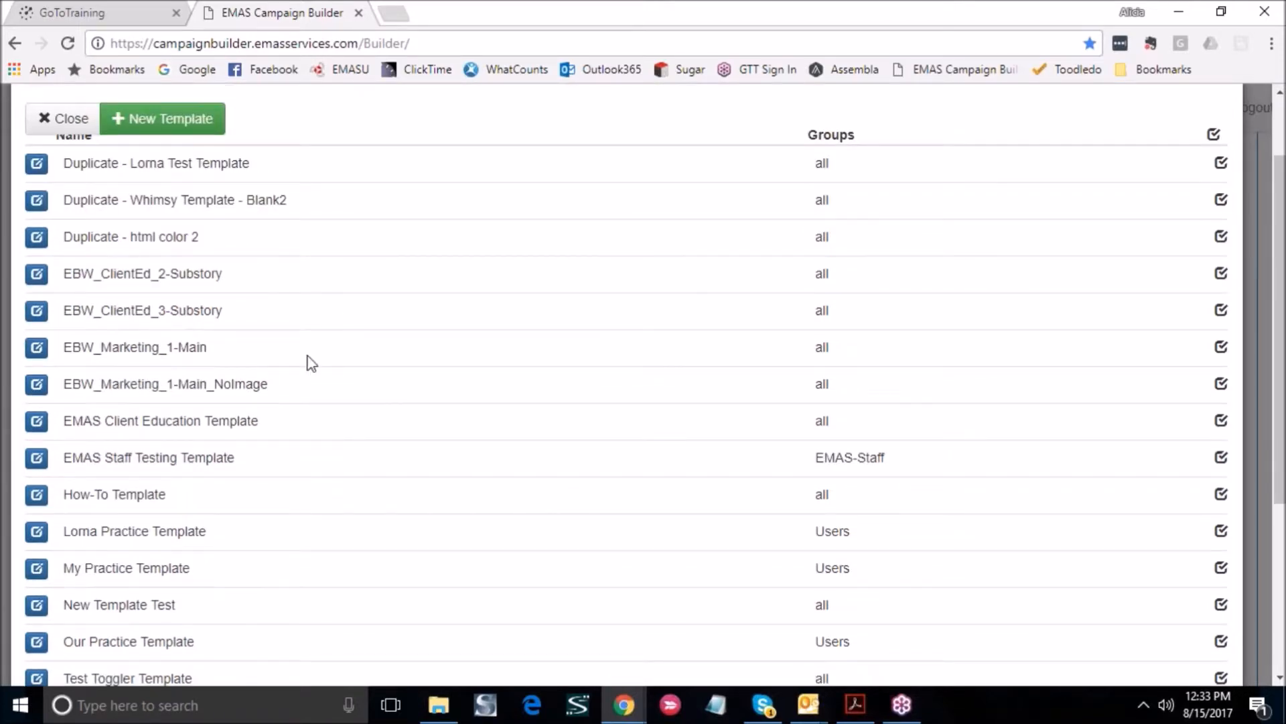
scroll(311, 362, "down", 1)
scroll(307, 363, "down", 1)
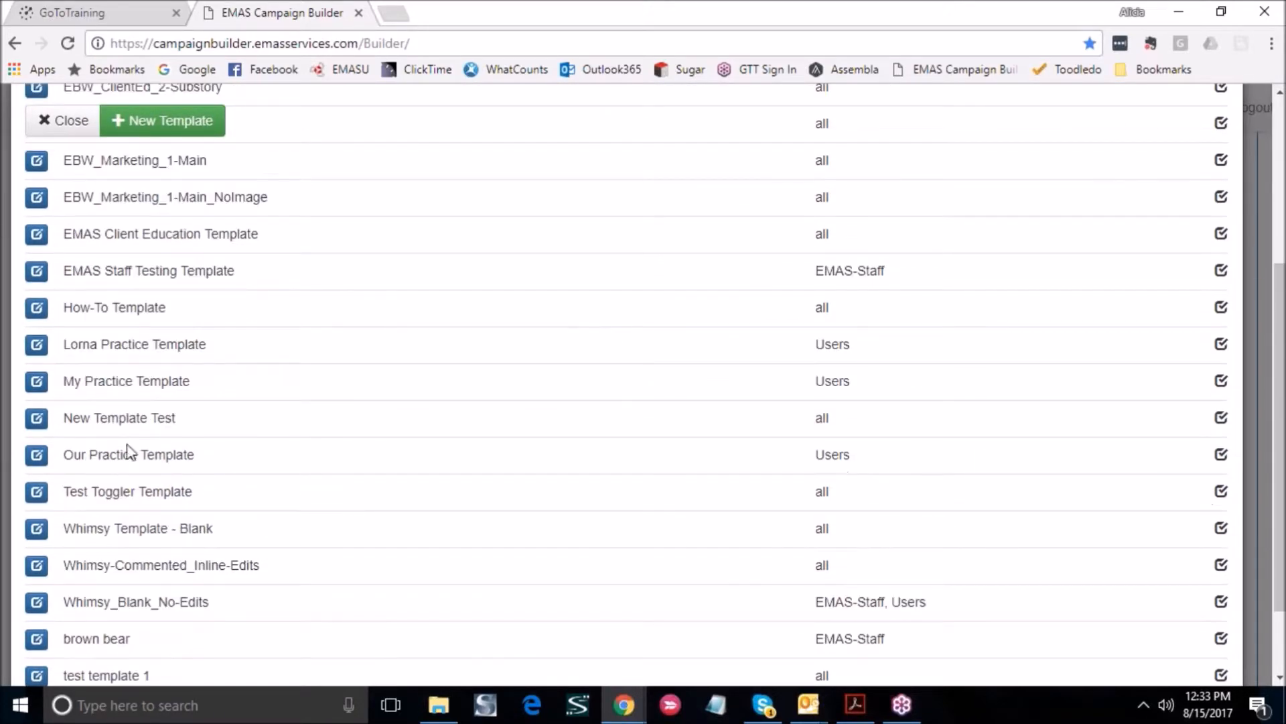
left_click(36, 460)
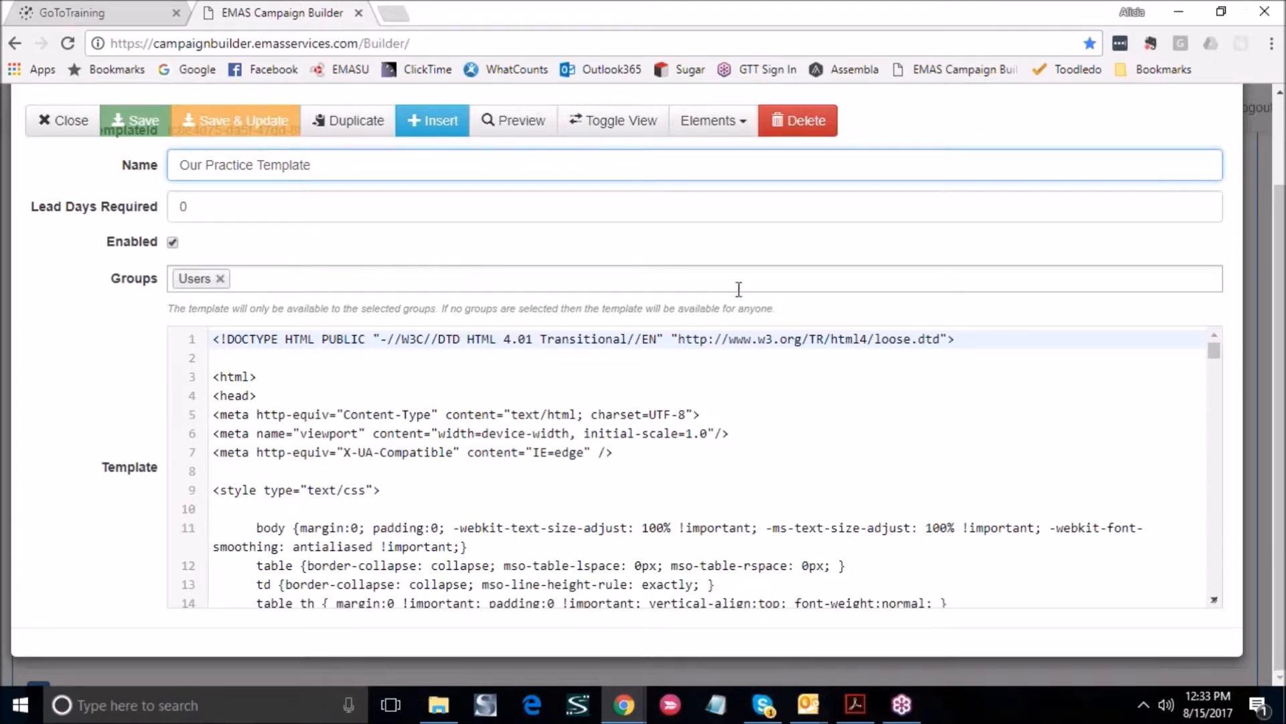
Toggle the template editor to its expanded code view and examine the CSS styles and the PREHEADER block
left_click(613, 120)
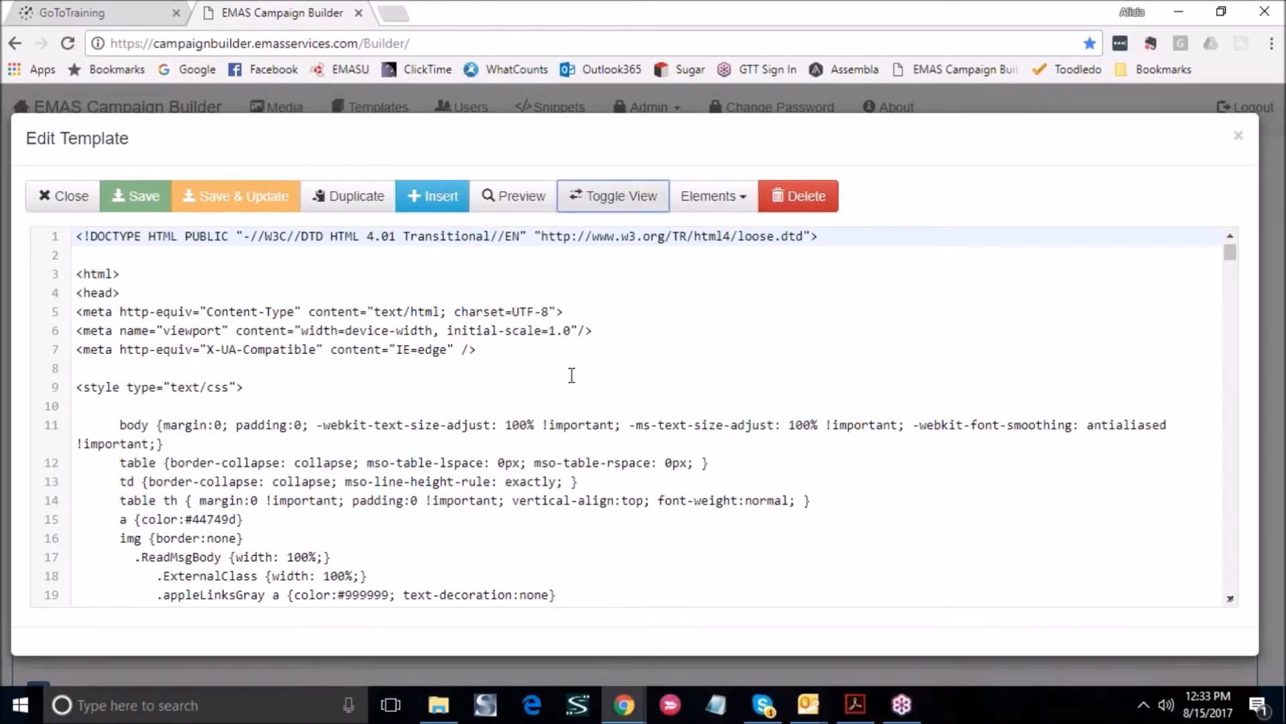
scroll(572, 375, "down", 3)
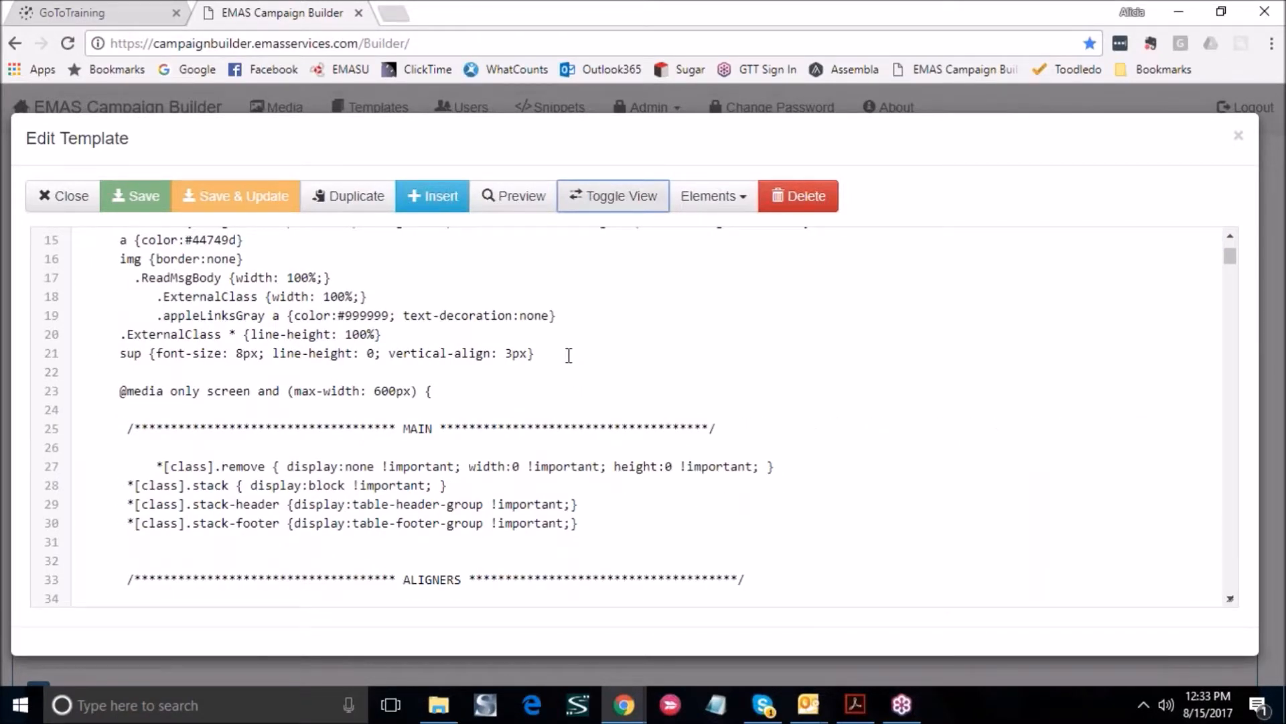
scroll(568, 355, "down", 6)
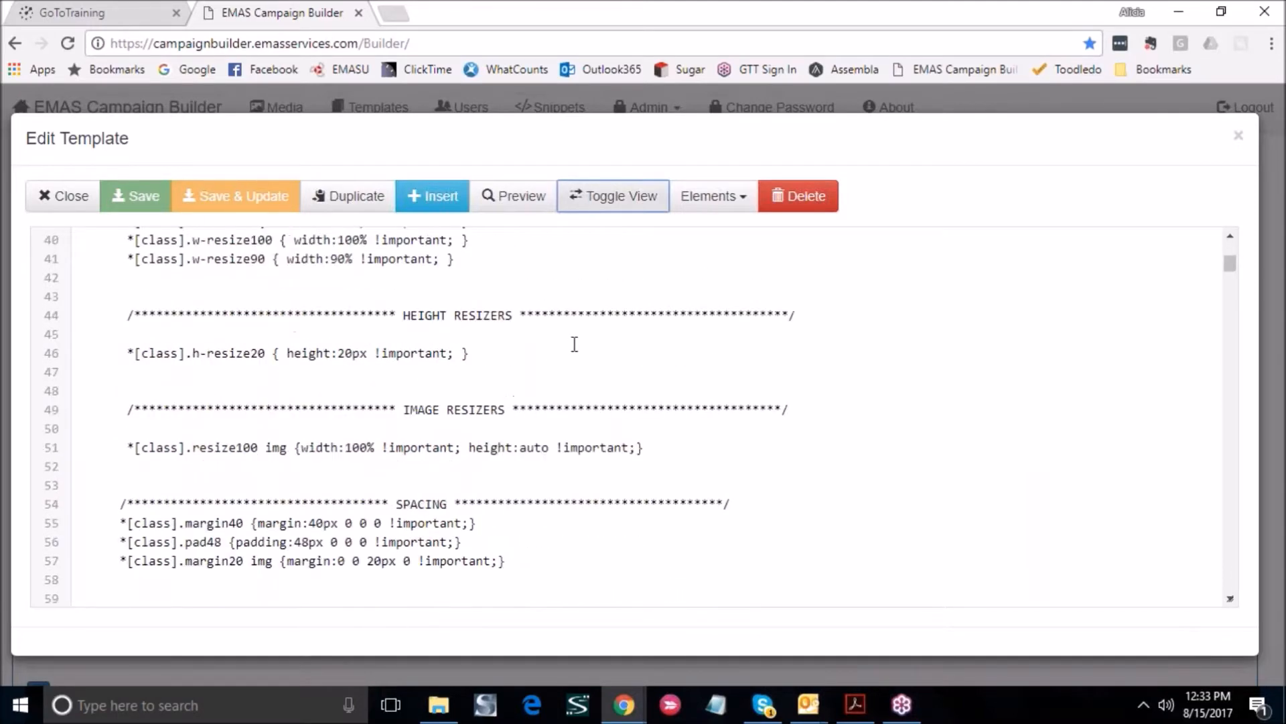
scroll(574, 343, "down", 4)
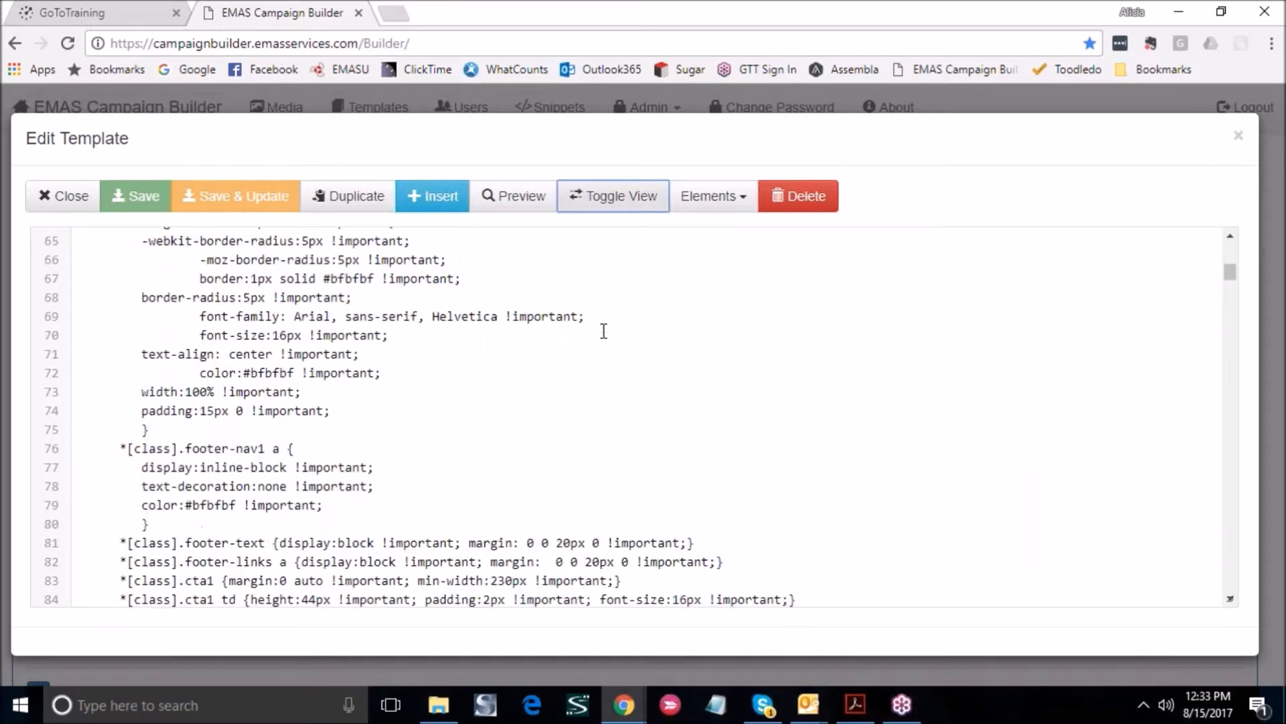
scroll(604, 331, "down", 5)
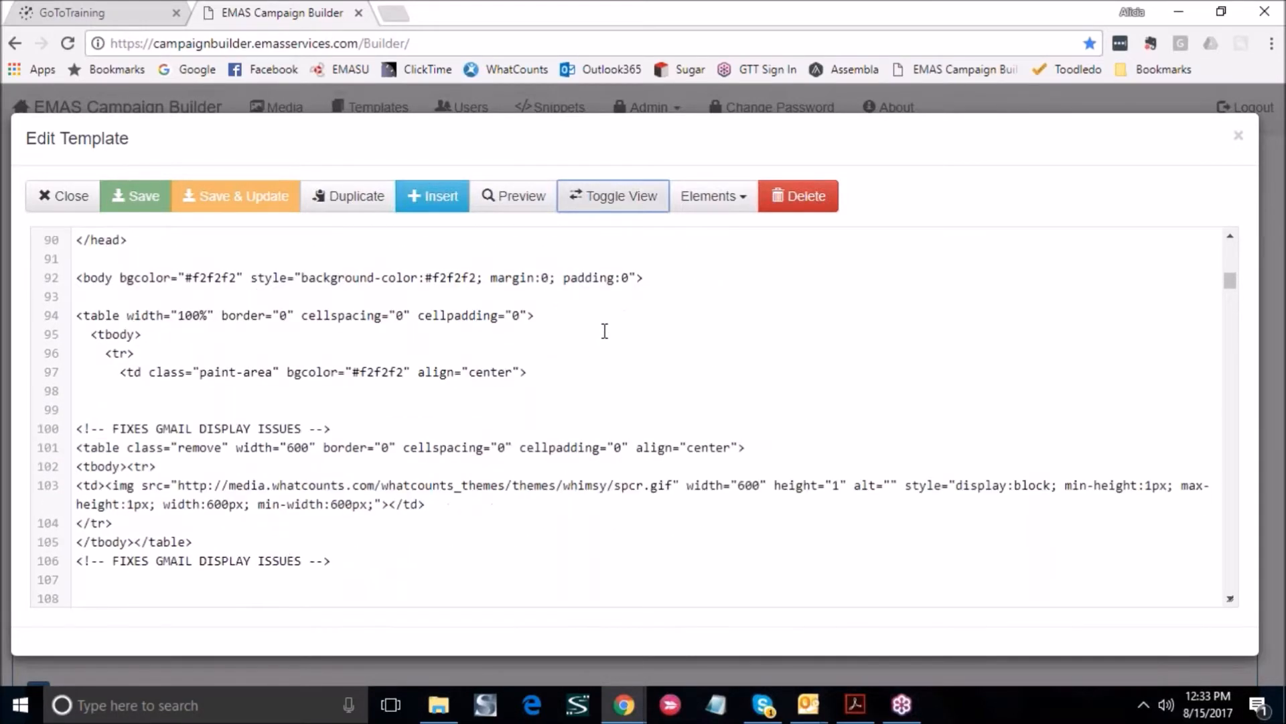
scroll(605, 331, "down", 2)
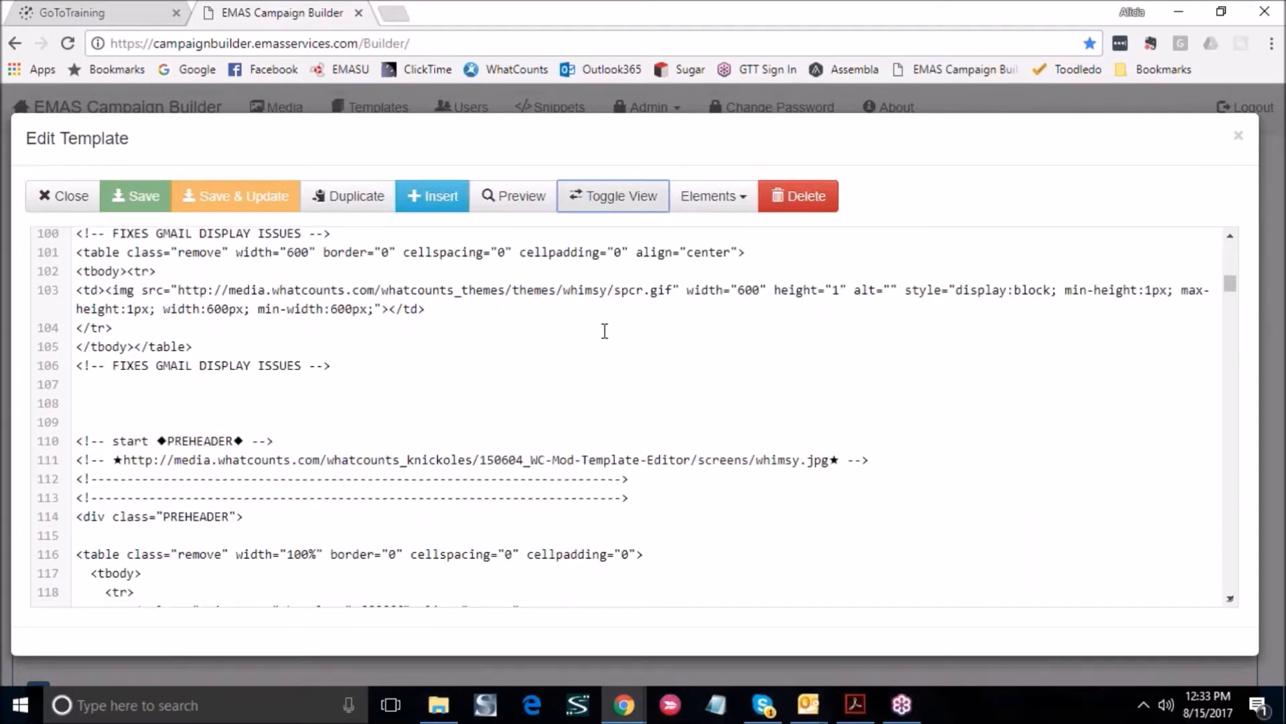
scroll(605, 331, "down", 4)
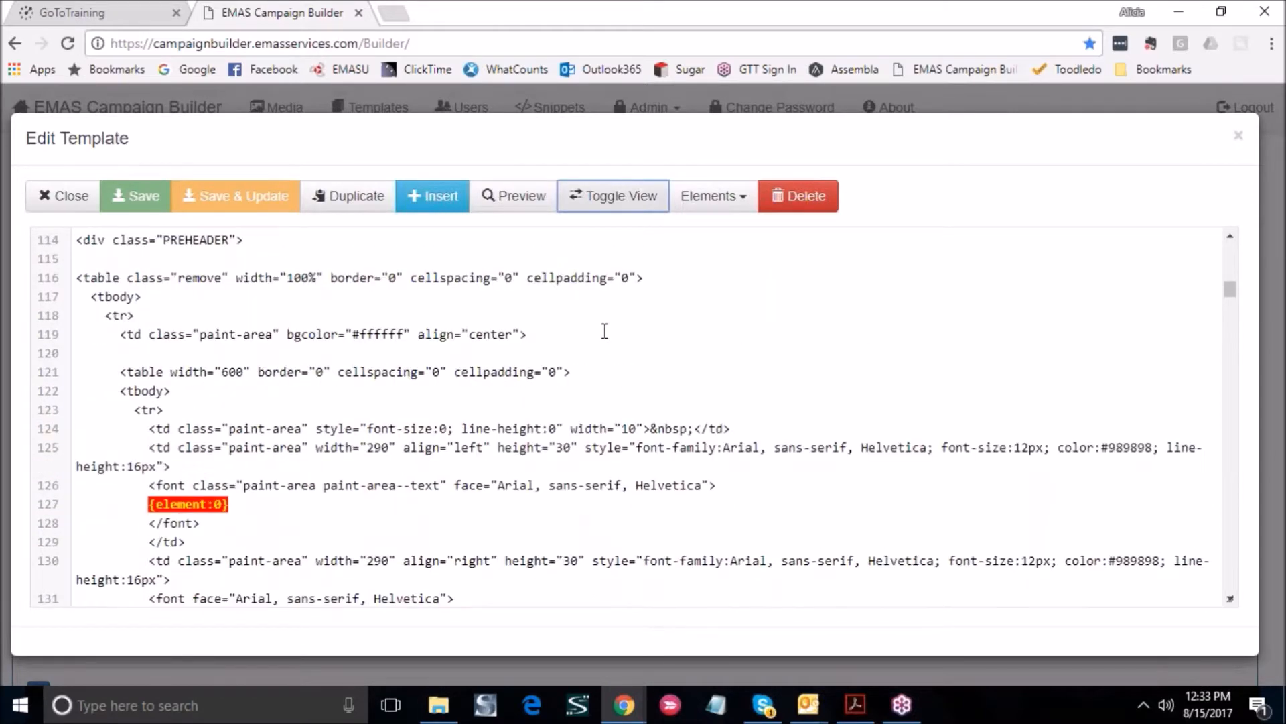
scroll(604, 331, "down", 6)
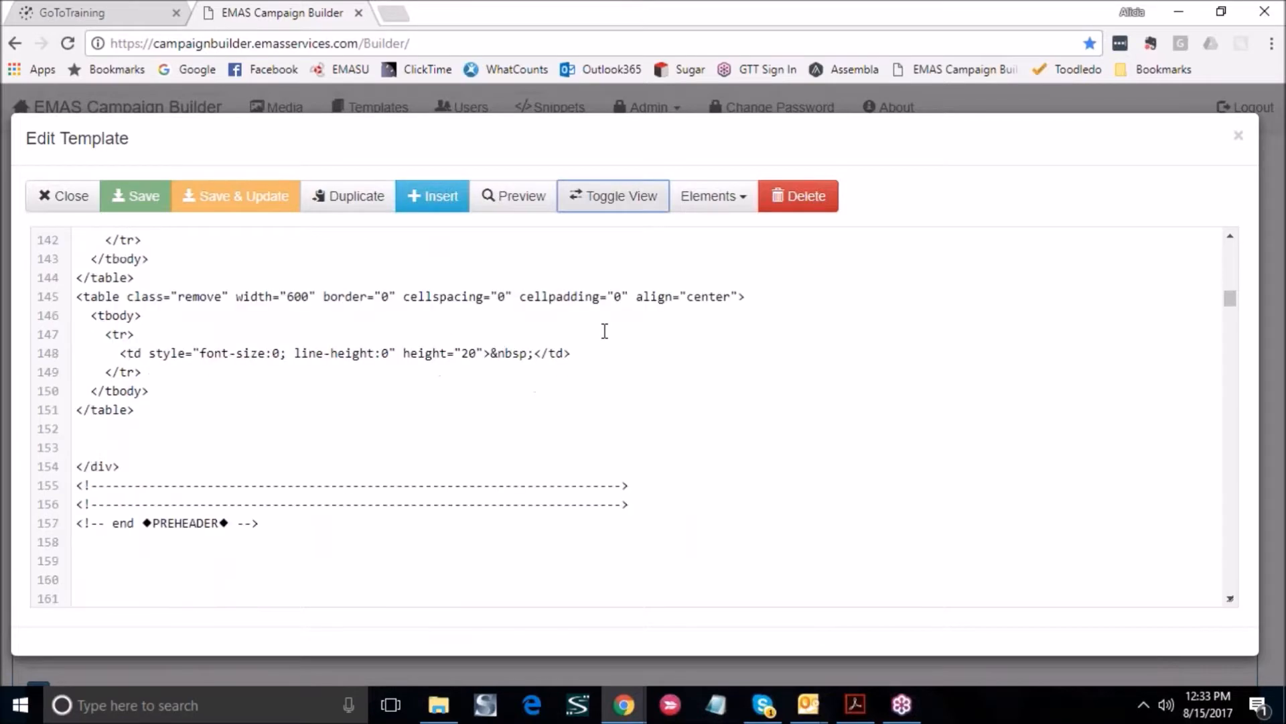
Examine the HEADER and MAIN STORY blocks in the template's HTML code, including the header logo element and bulletproof button
scroll(605, 331, "down", 2)
scroll(604, 330, "down", 3)
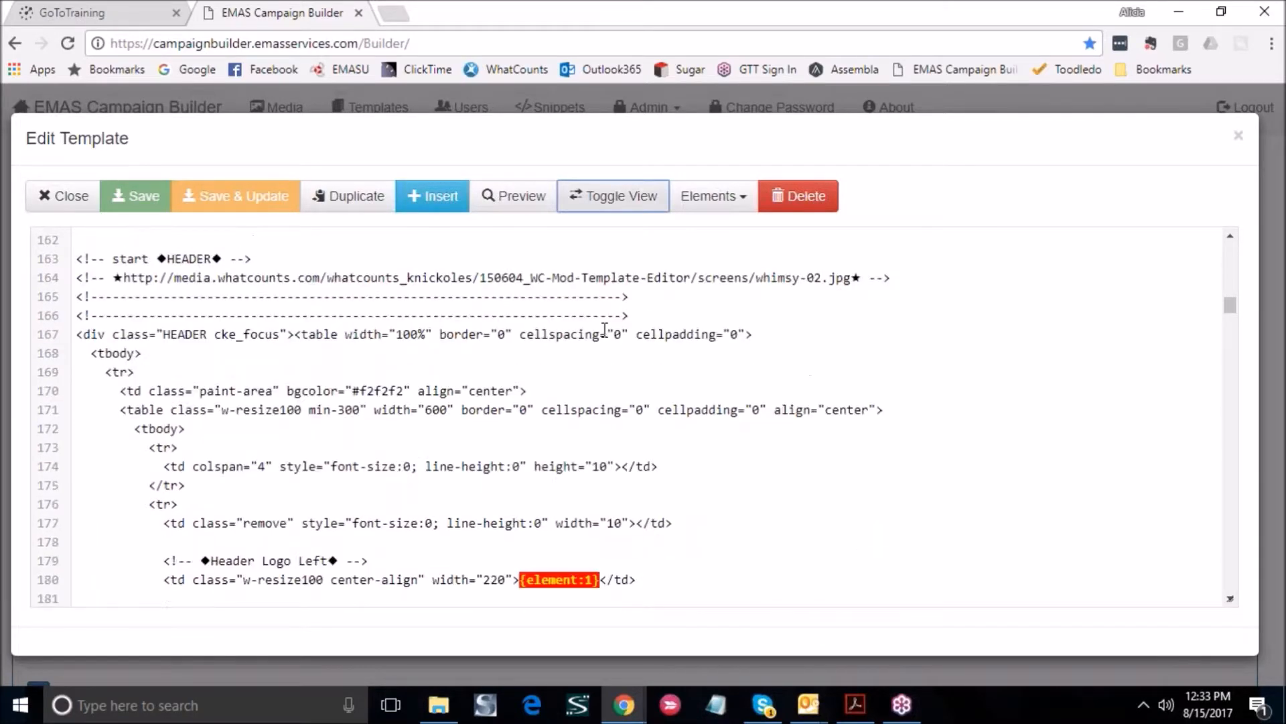
scroll(605, 328, "down", 5)
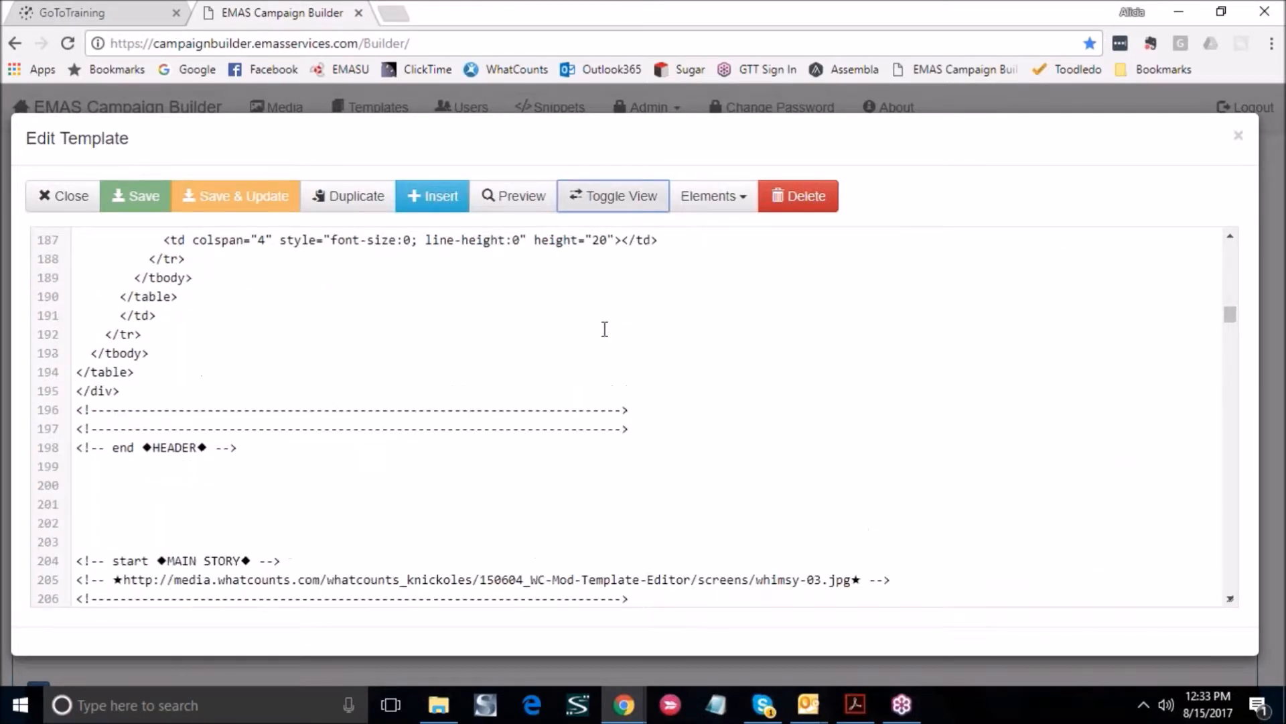
scroll(604, 329, "down", 3)
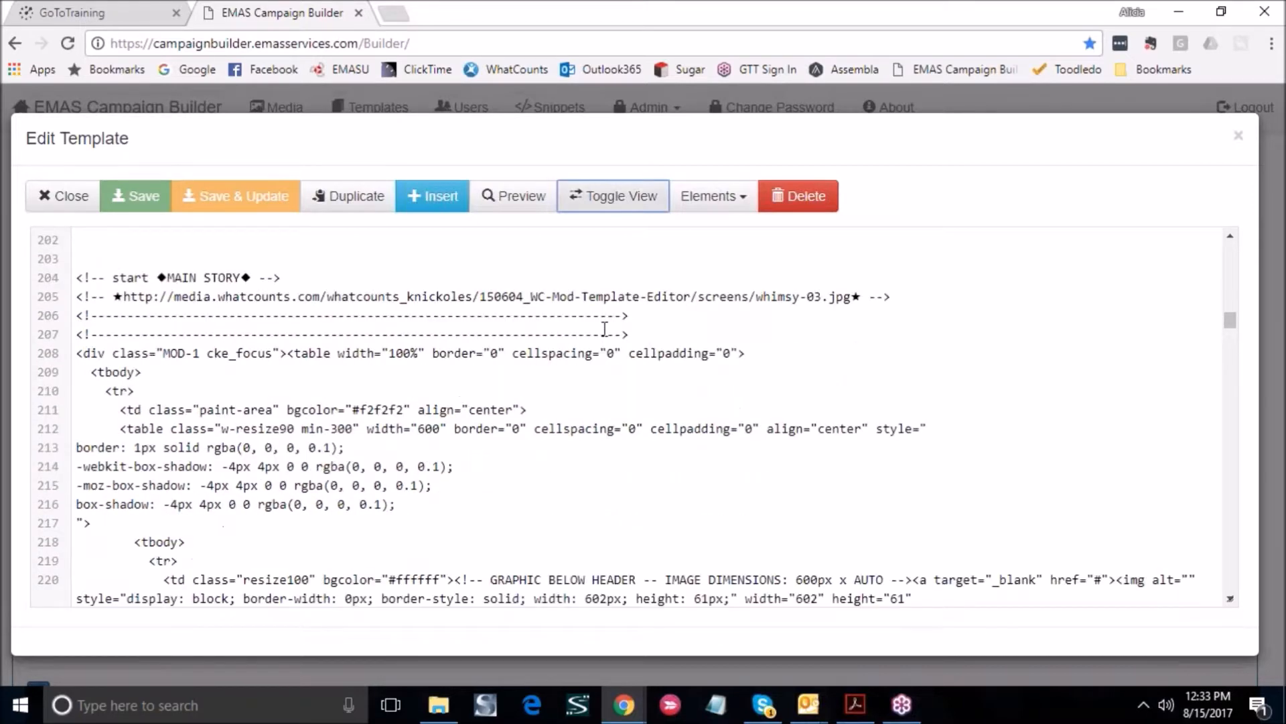
scroll(604, 329, "down", 4)
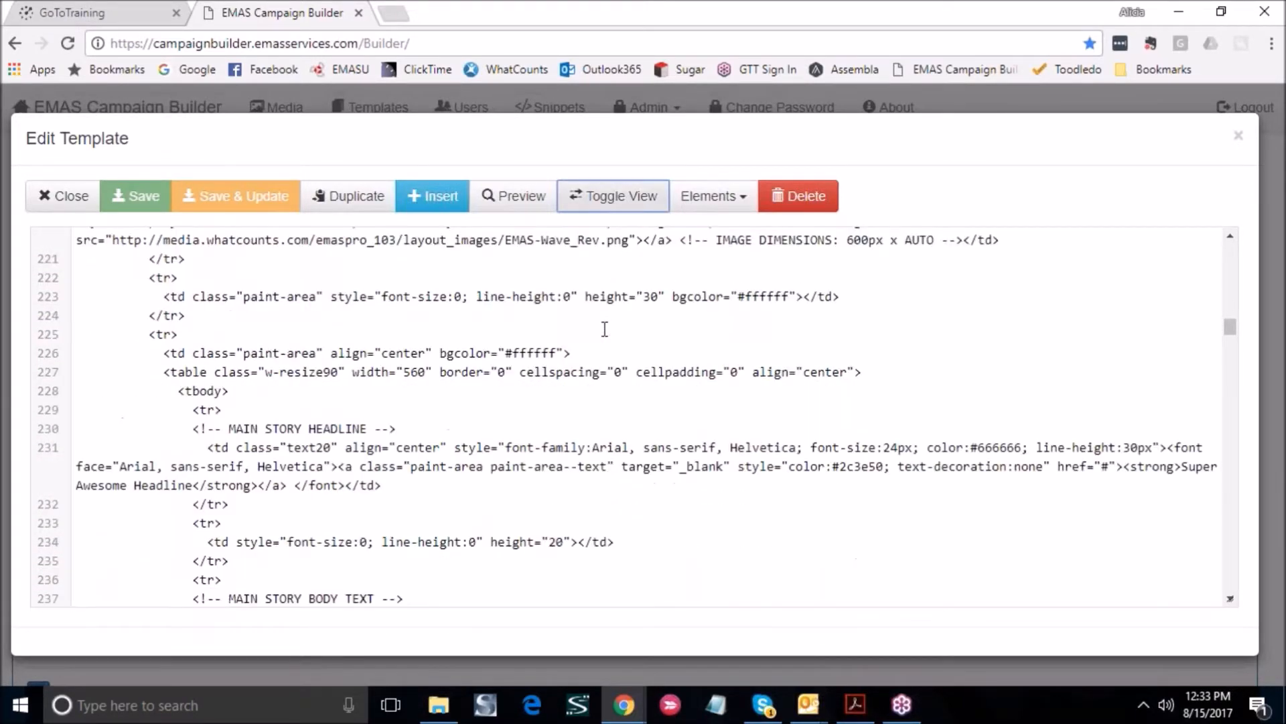
scroll(604, 329, "down", 4)
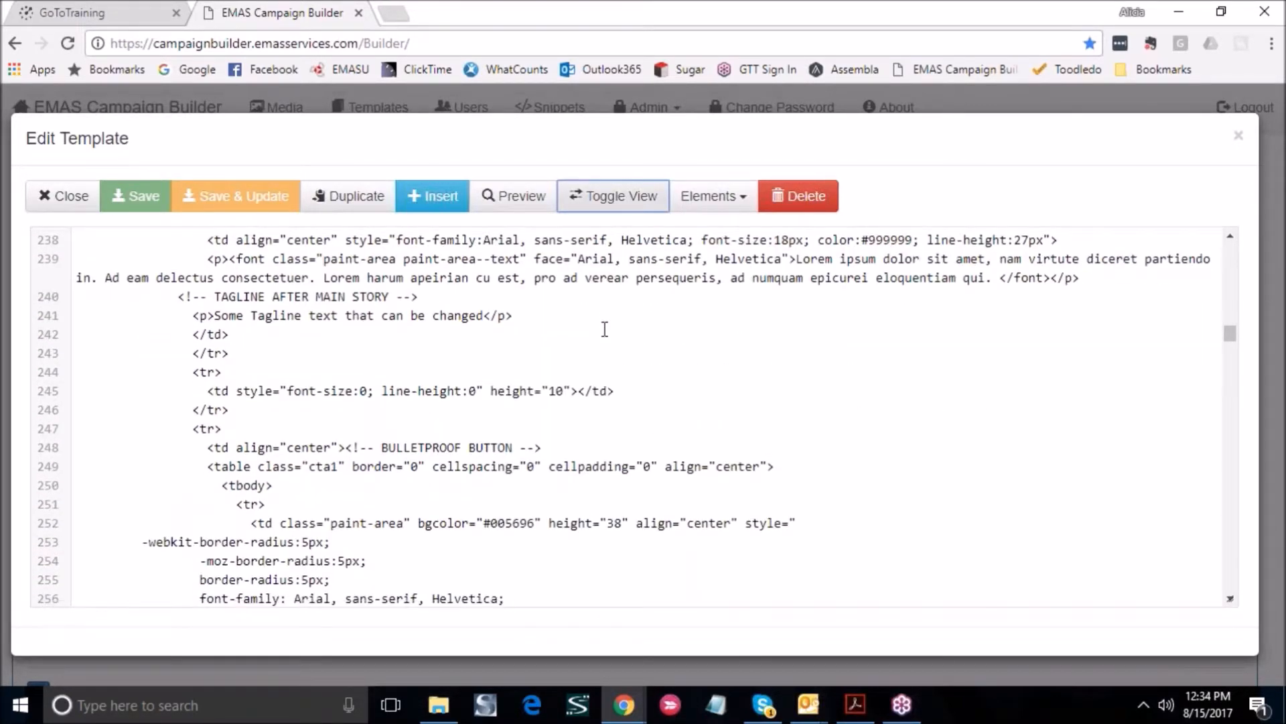
scroll(604, 329, "down", 4)
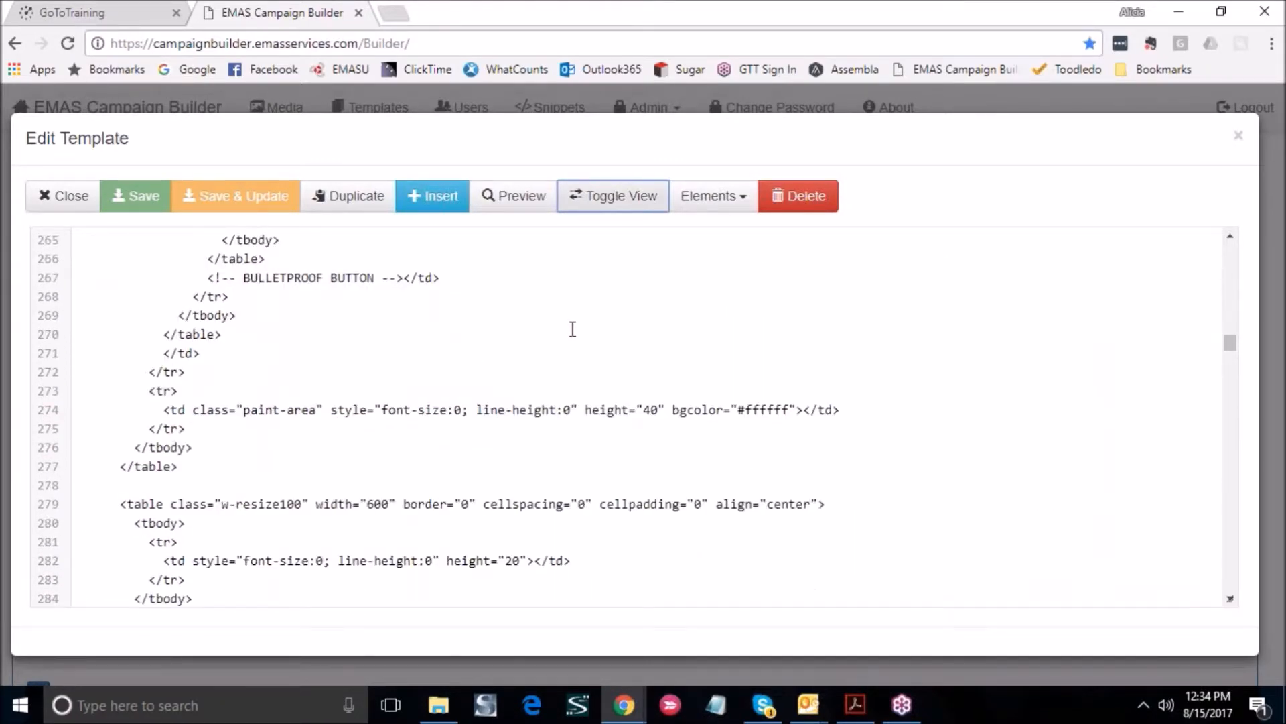
scroll(573, 329, "down", 2)
scroll(575, 325, "down", 1)
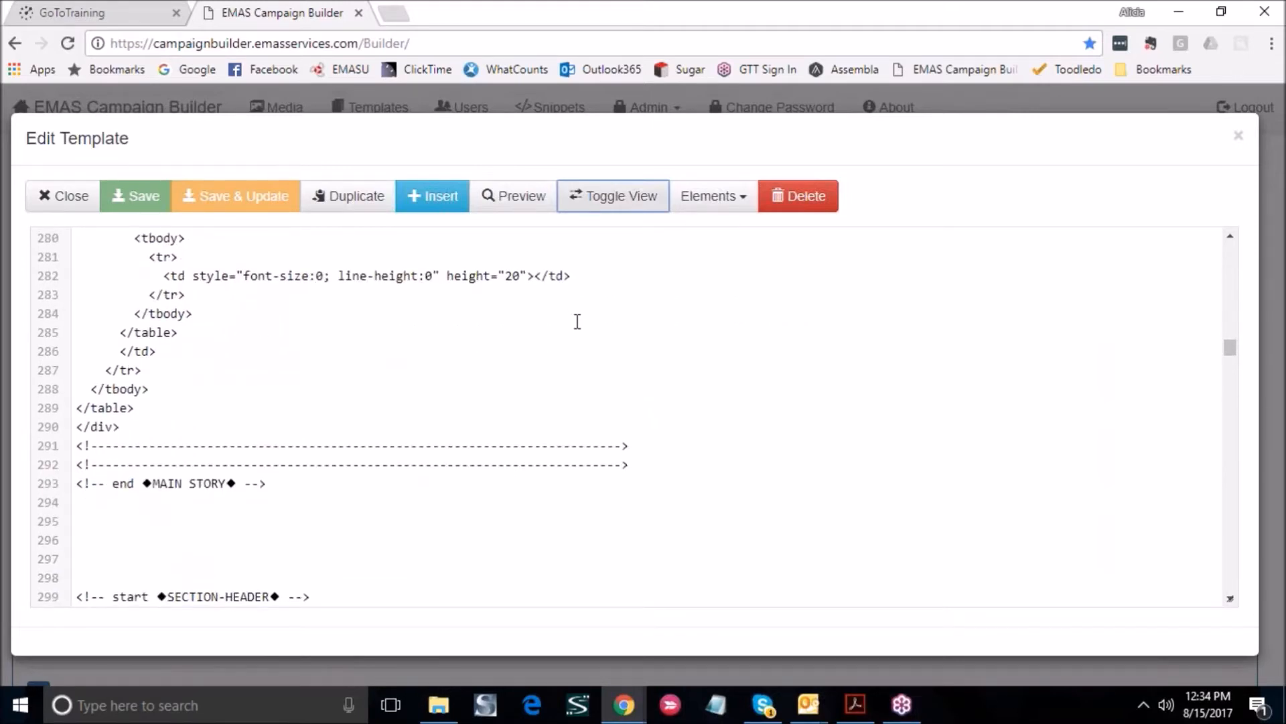
Examine the SECTION-HEADER block and the SUBSTORY-1 block's table, headline and body text markup in the template code
scroll(577, 322, "down", 3)
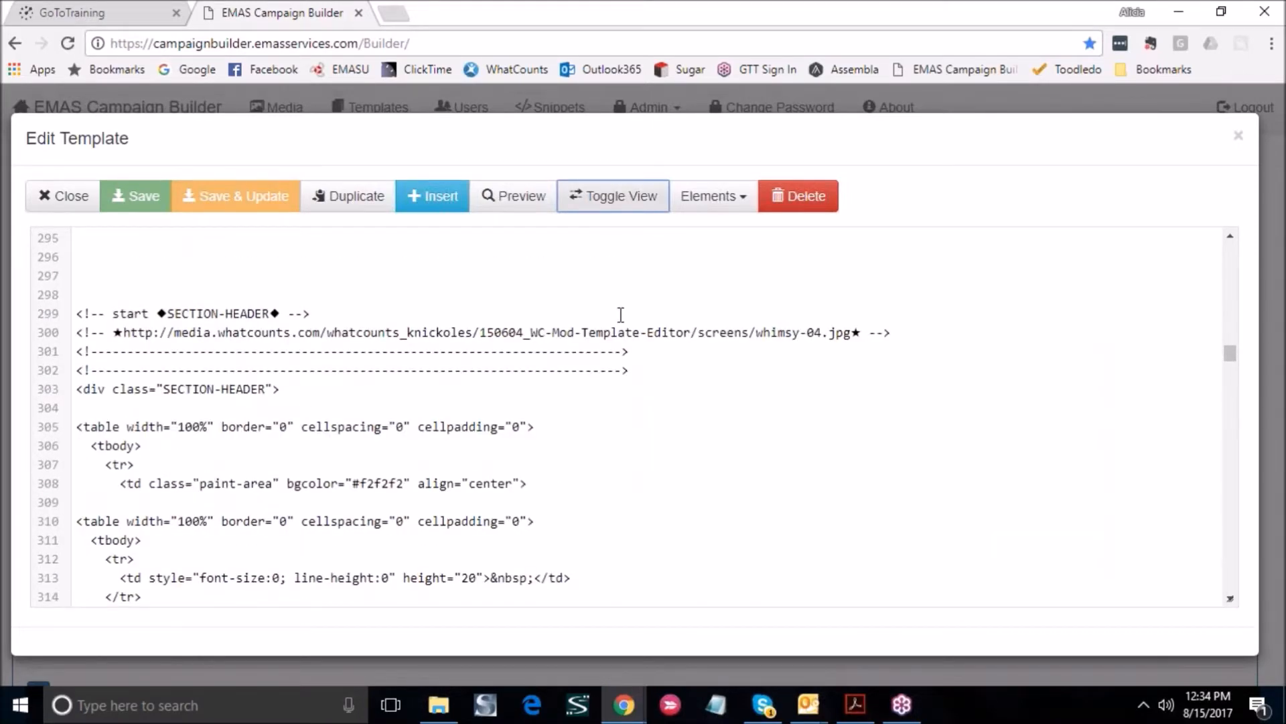
scroll(621, 314, "down", 7)
scroll(621, 314, "down", 3)
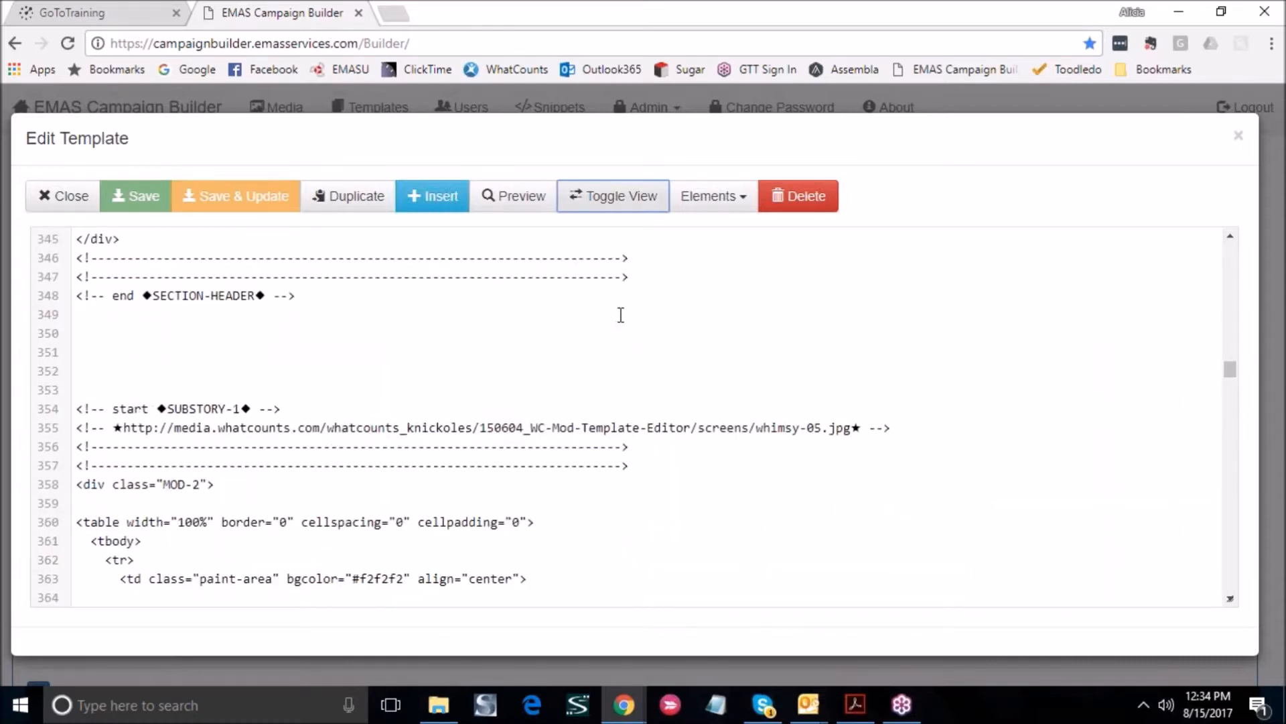
scroll(621, 314, "down", 1)
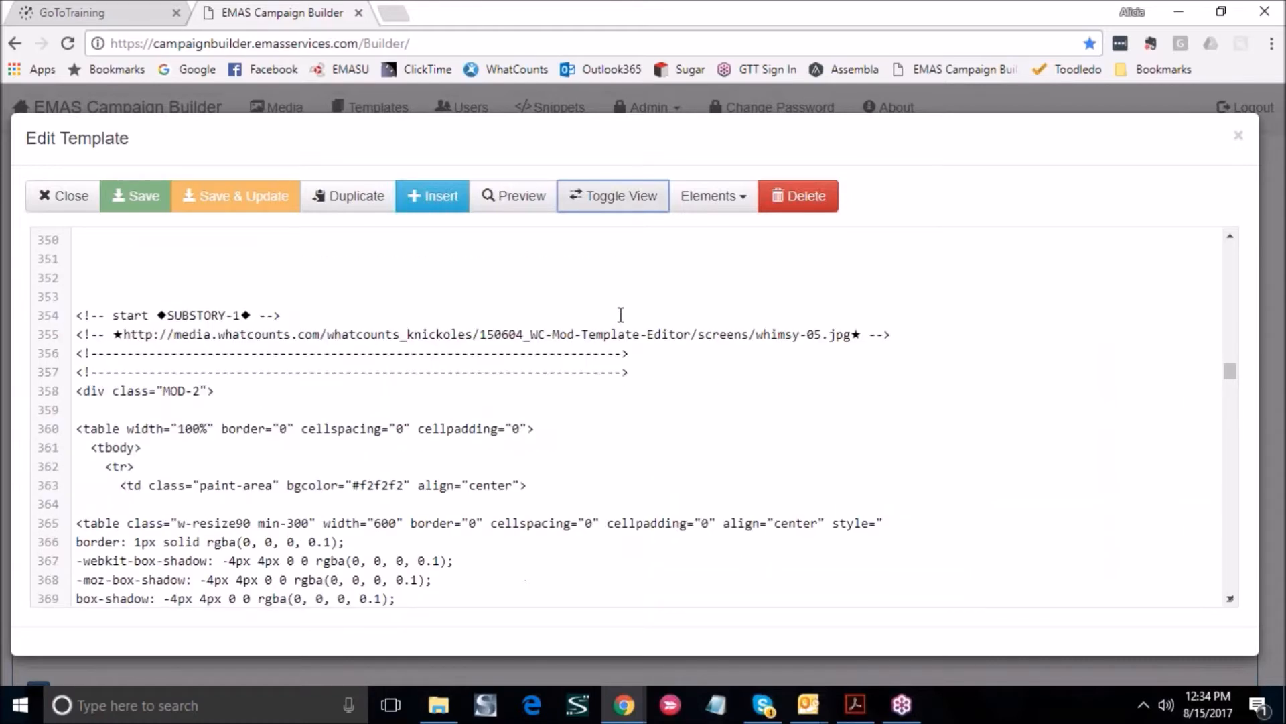
scroll(621, 314, "down", 2)
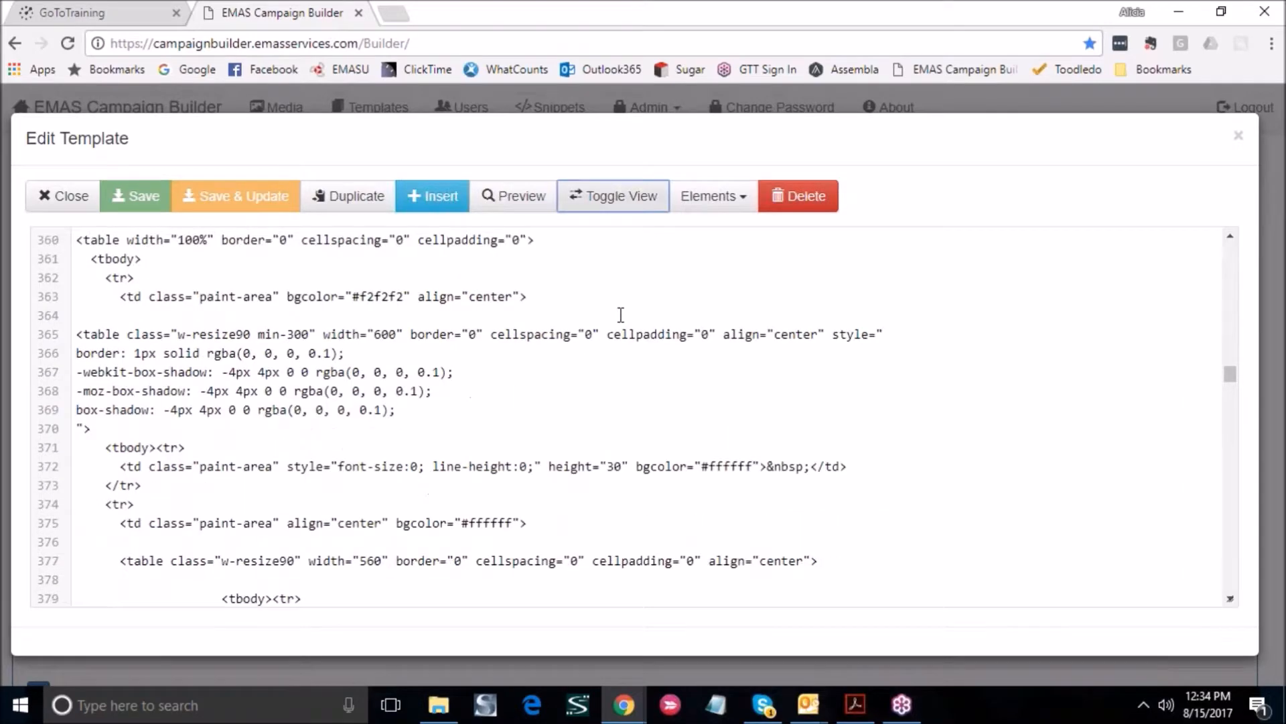
scroll(621, 315, "down", 1)
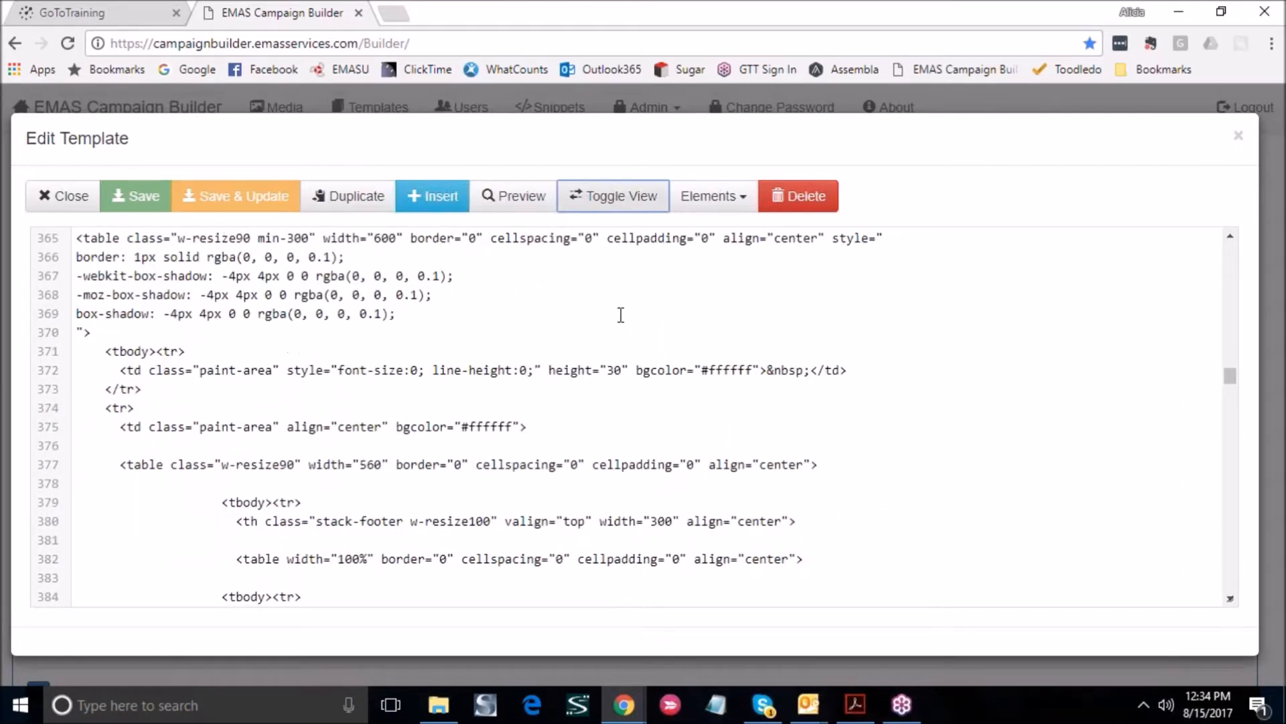
scroll(621, 314, "down", 2)
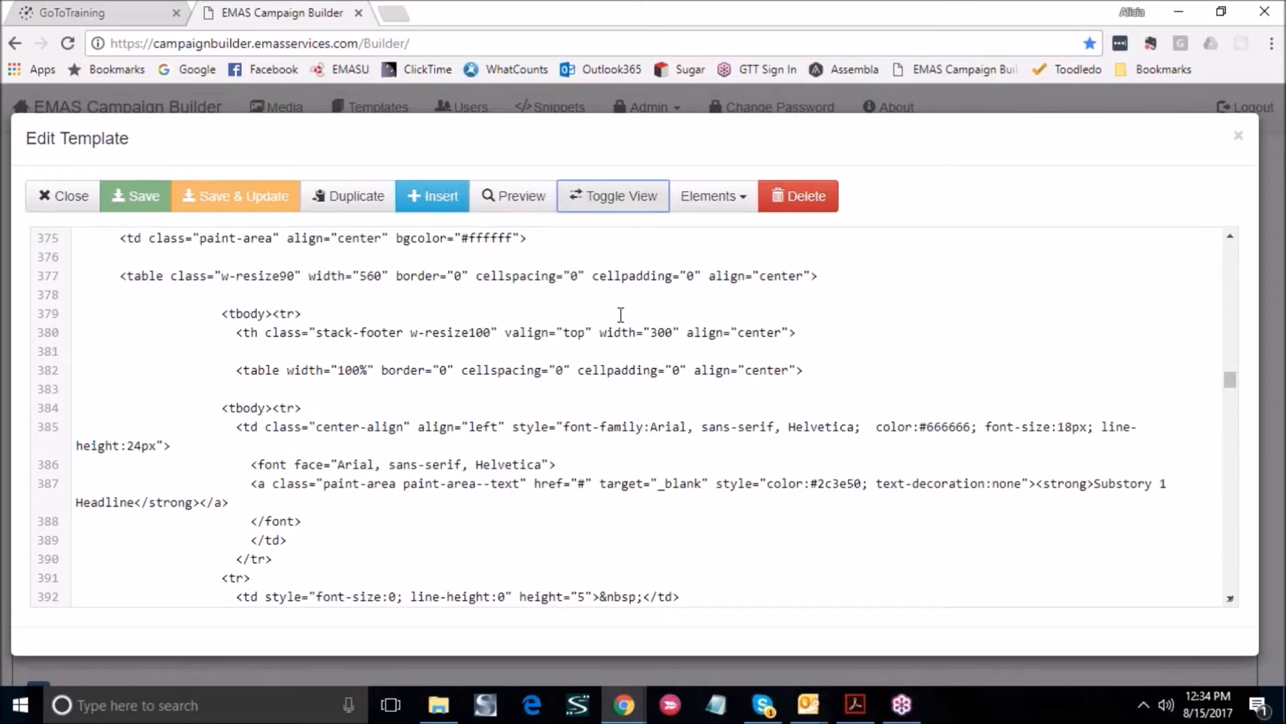
scroll(621, 314, "down", 1)
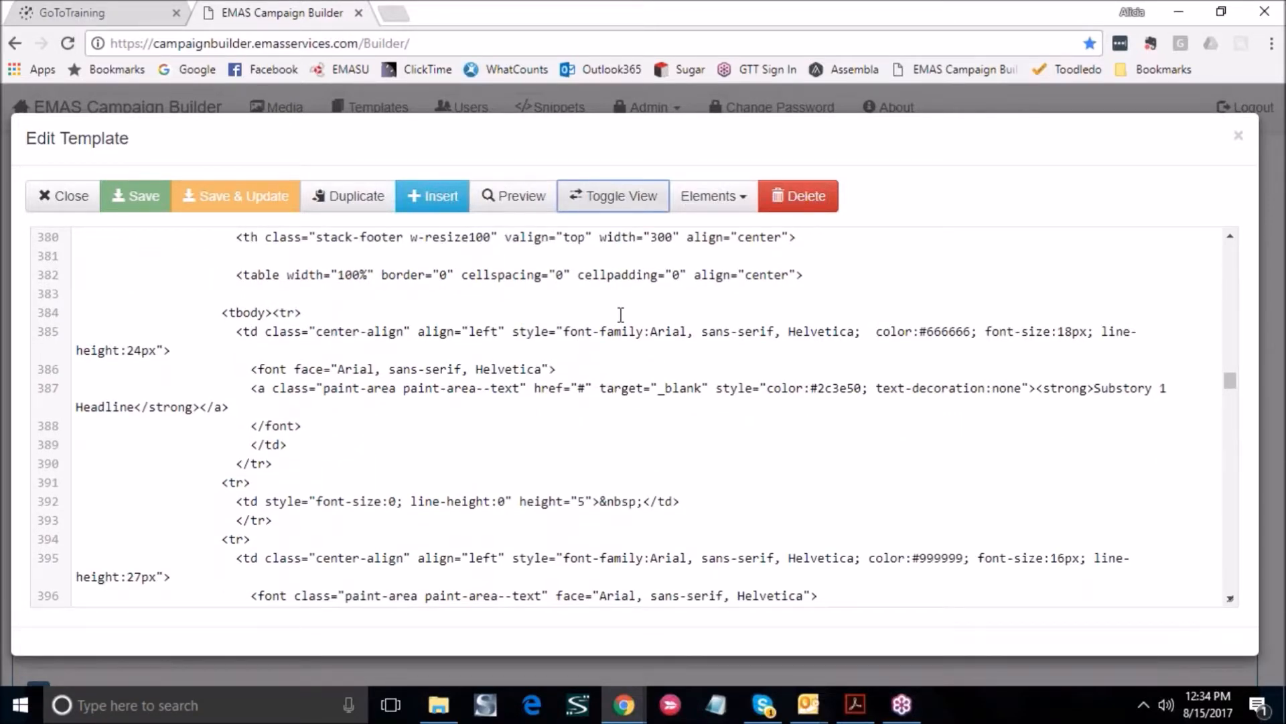
scroll(621, 314, "down", 1)
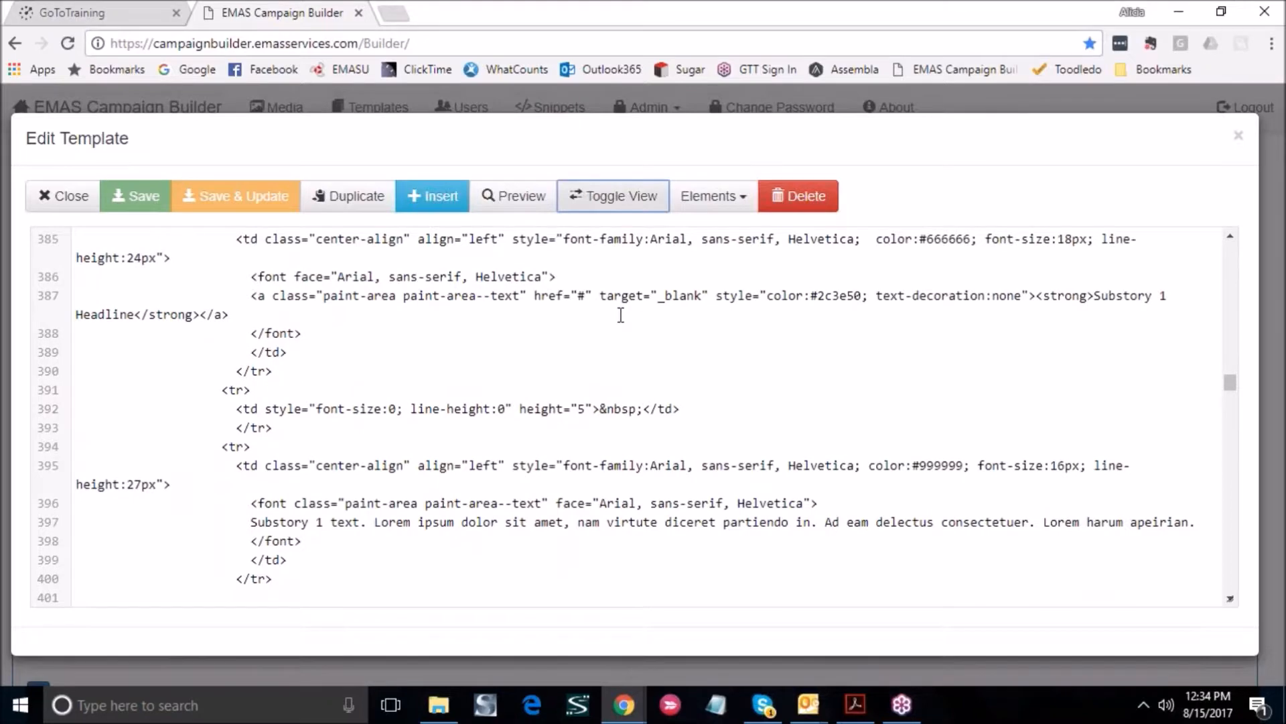
scroll(621, 315, "down", 1)
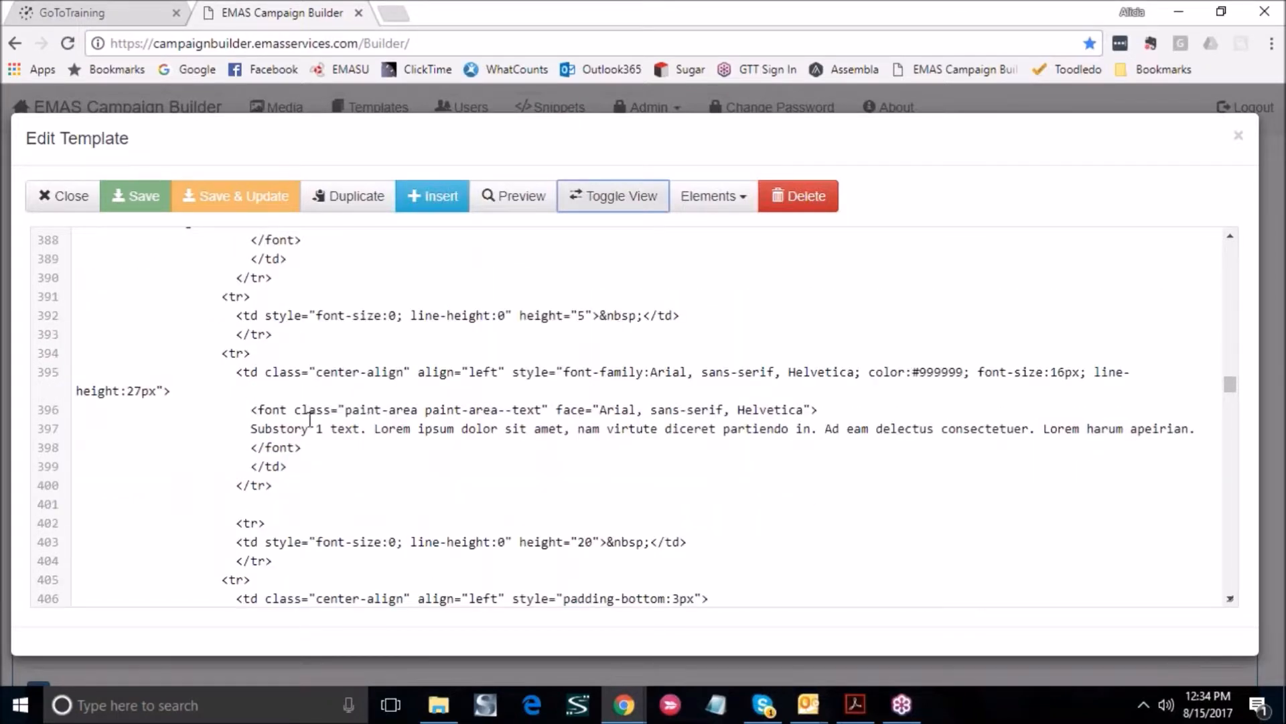
Highlight the "Substory 1 text." placeholder and examine the SUBSTORY-1 bulletproof button code down to its image cell
left_click_drag(251, 428, 366, 429)
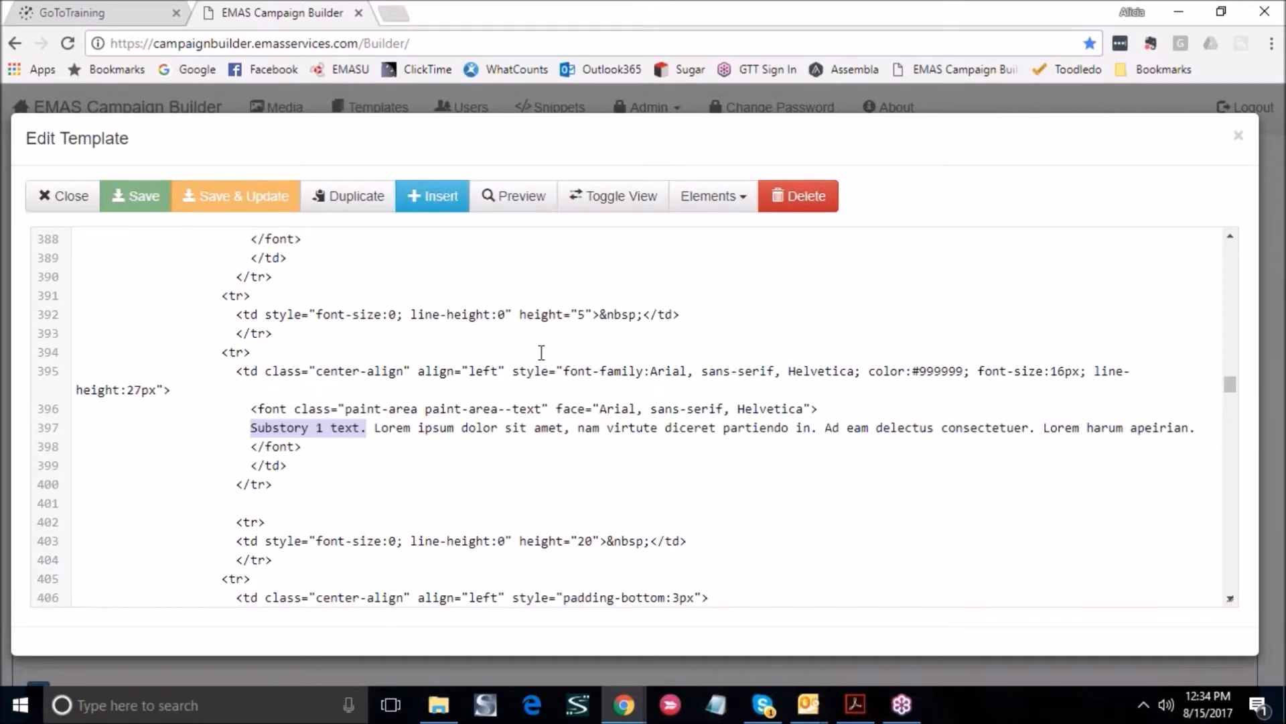
scroll(542, 353, "down", 1)
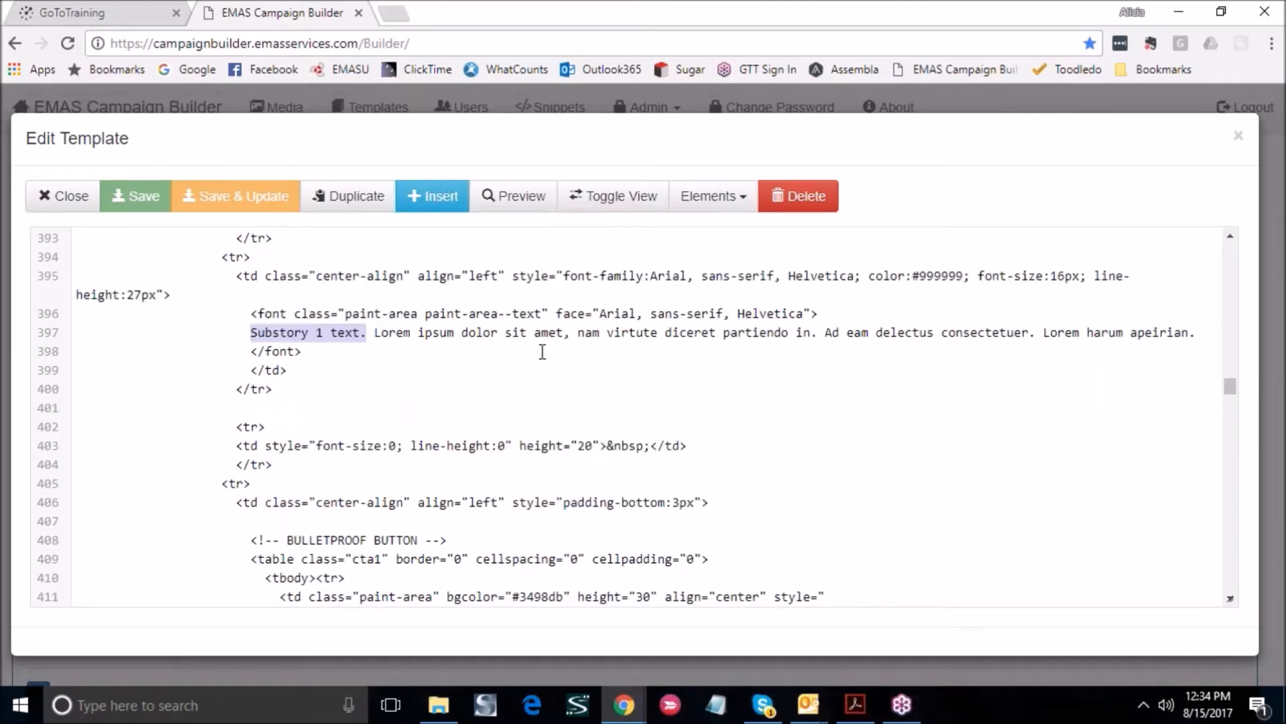
scroll(542, 352, "down", 3)
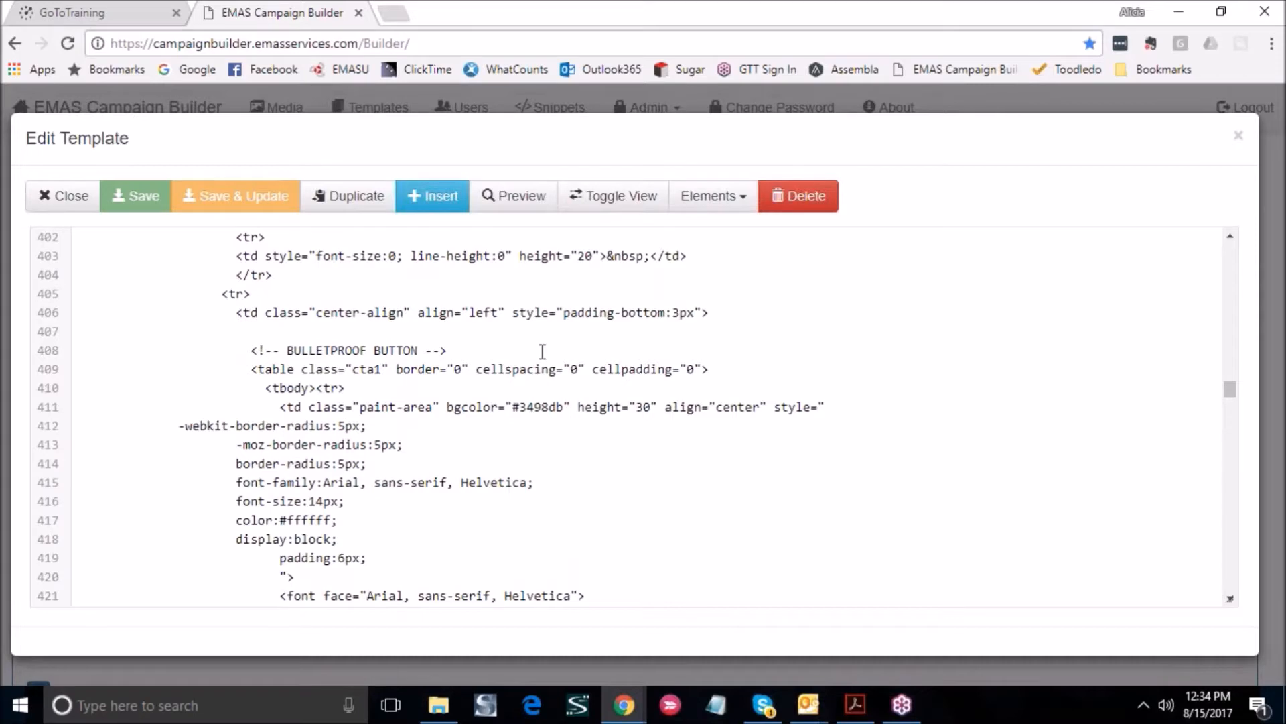
scroll(542, 352, "down", 2)
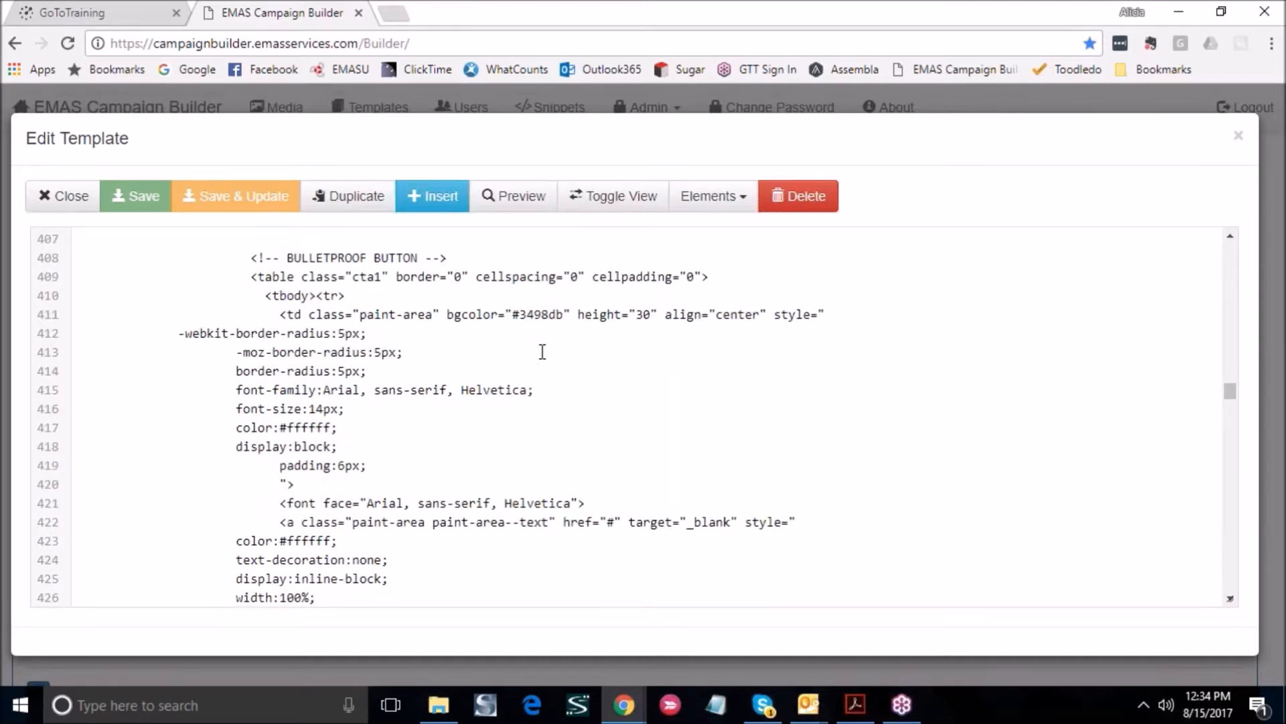
scroll(542, 351, "down", 5)
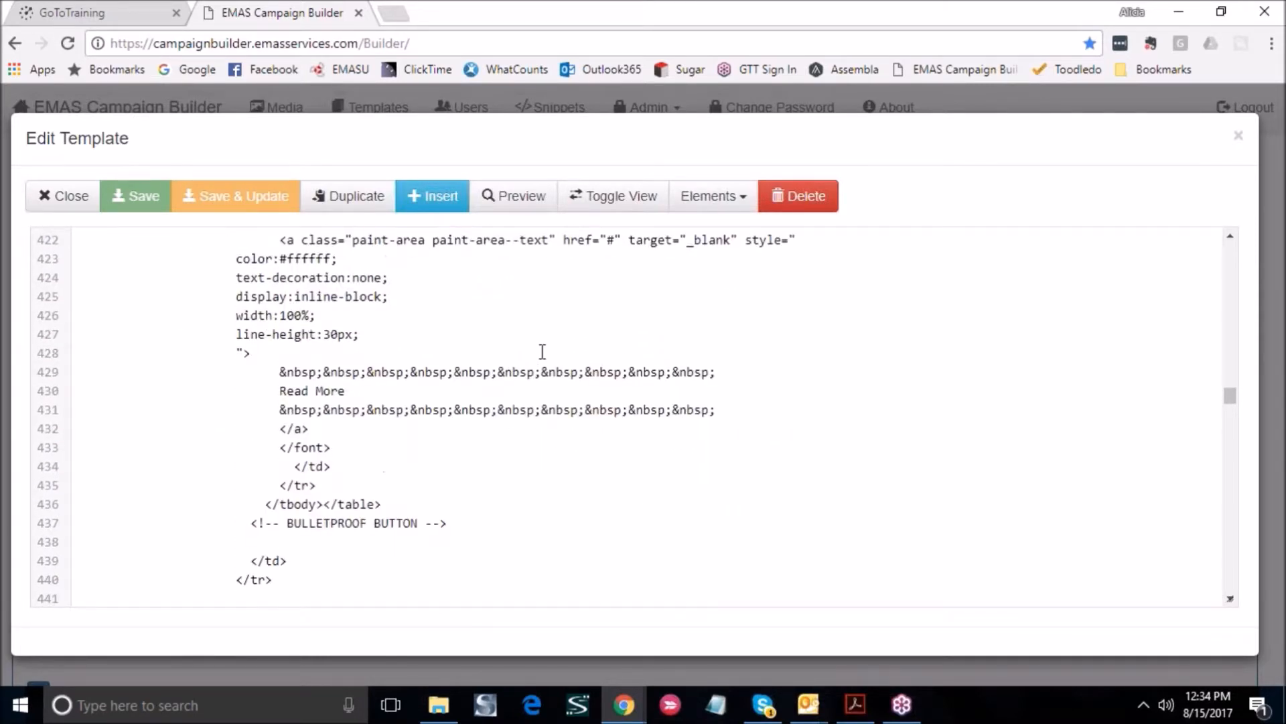
scroll(542, 352, "down", 2)
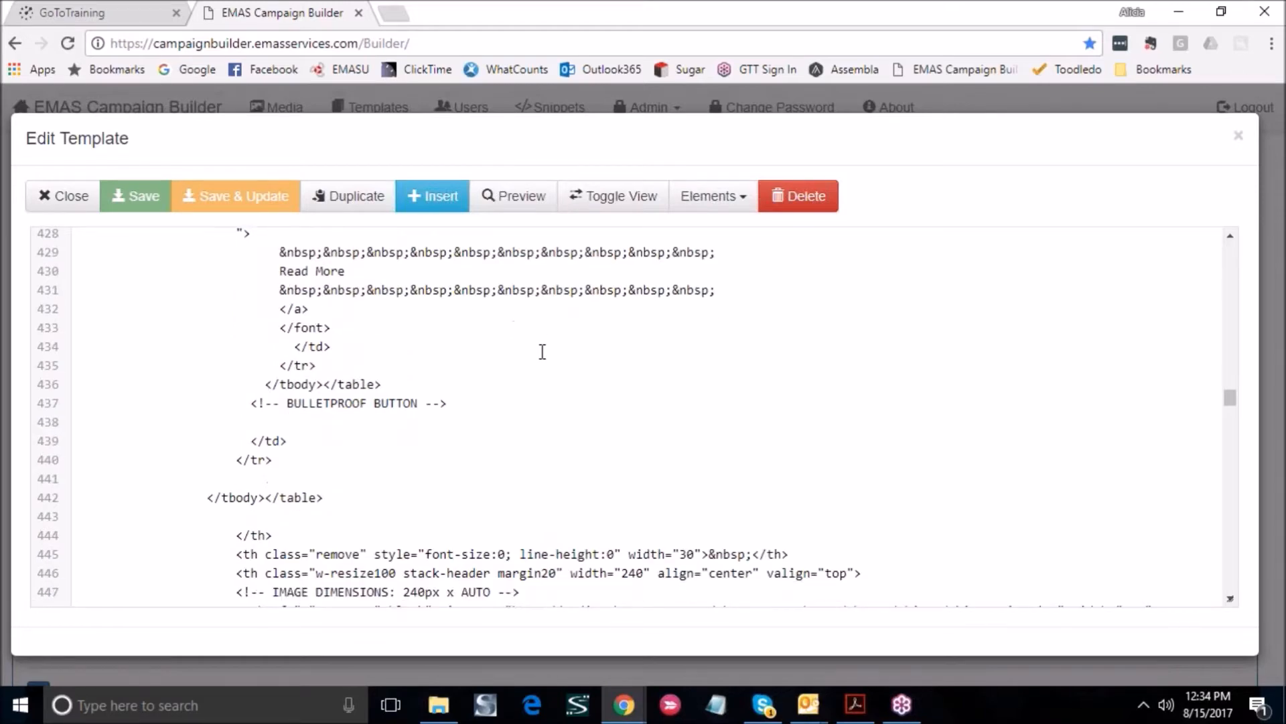
scroll(542, 352, "down", 3)
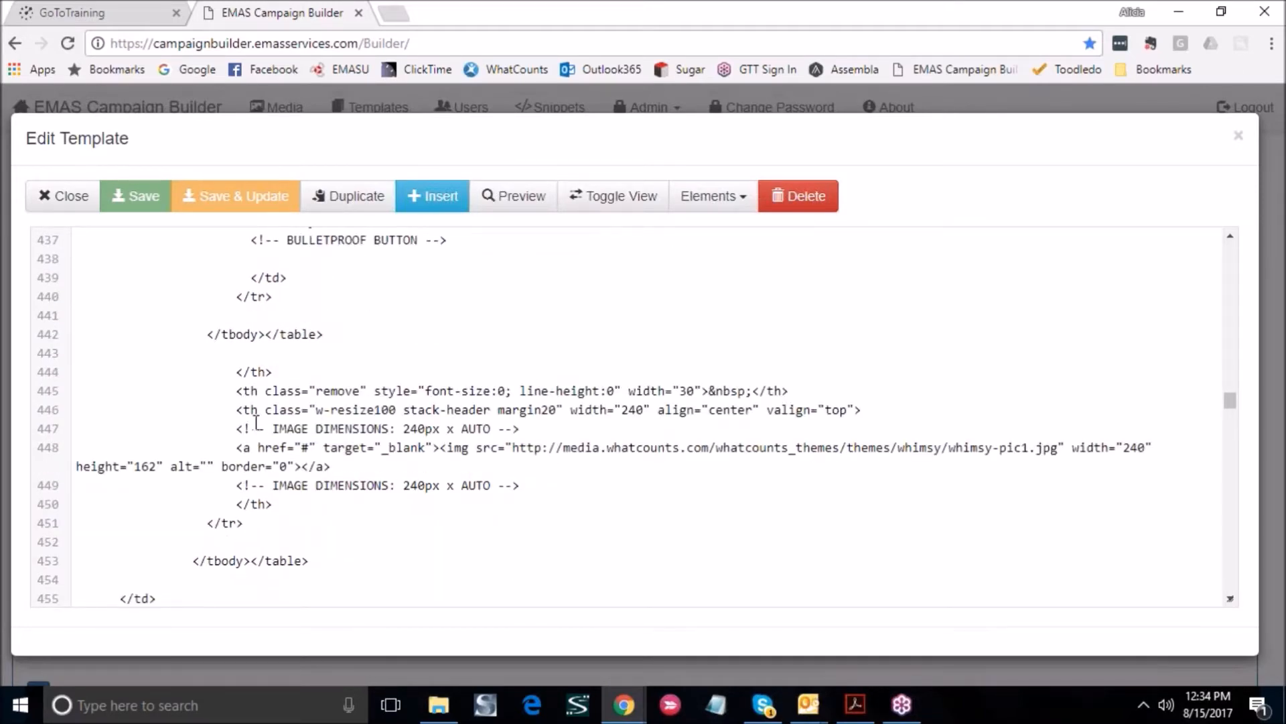
Point out the SUBSTORY-1 image lines between the IMAGE DIMENSIONS comments and the opening of the image's link tag
left_click_drag(238, 428, 525, 509)
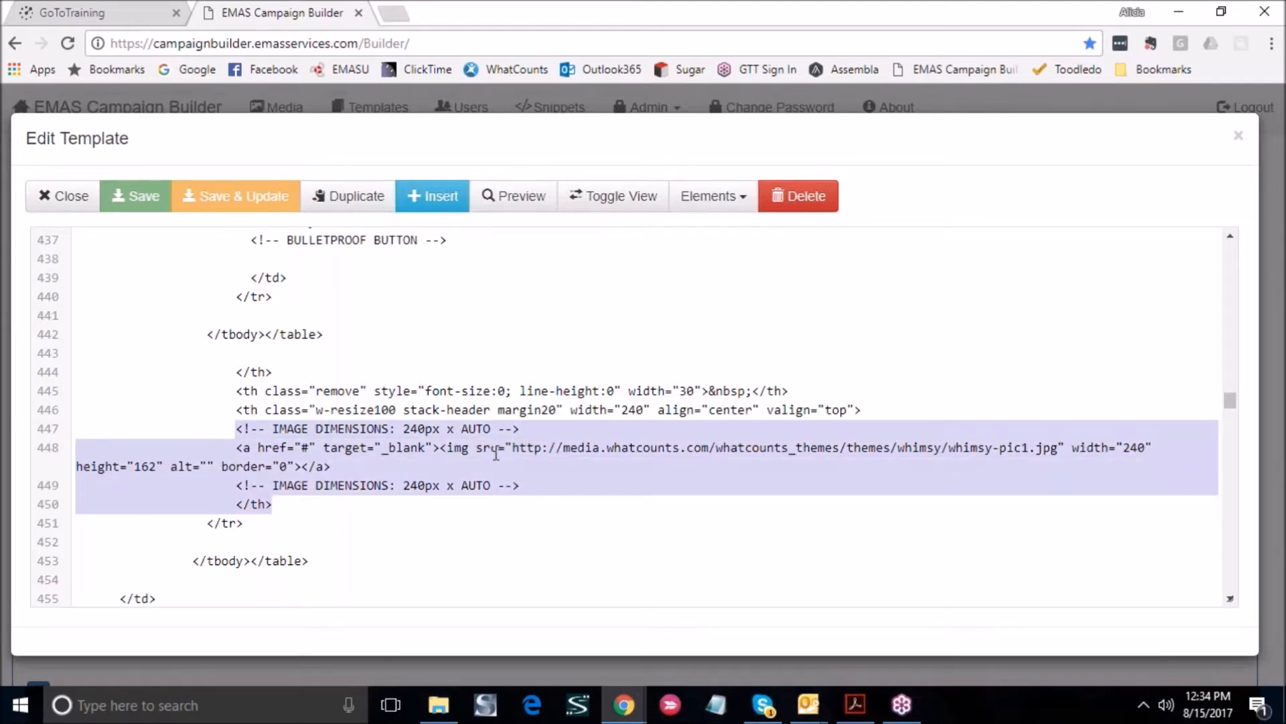
left_click(496, 455)
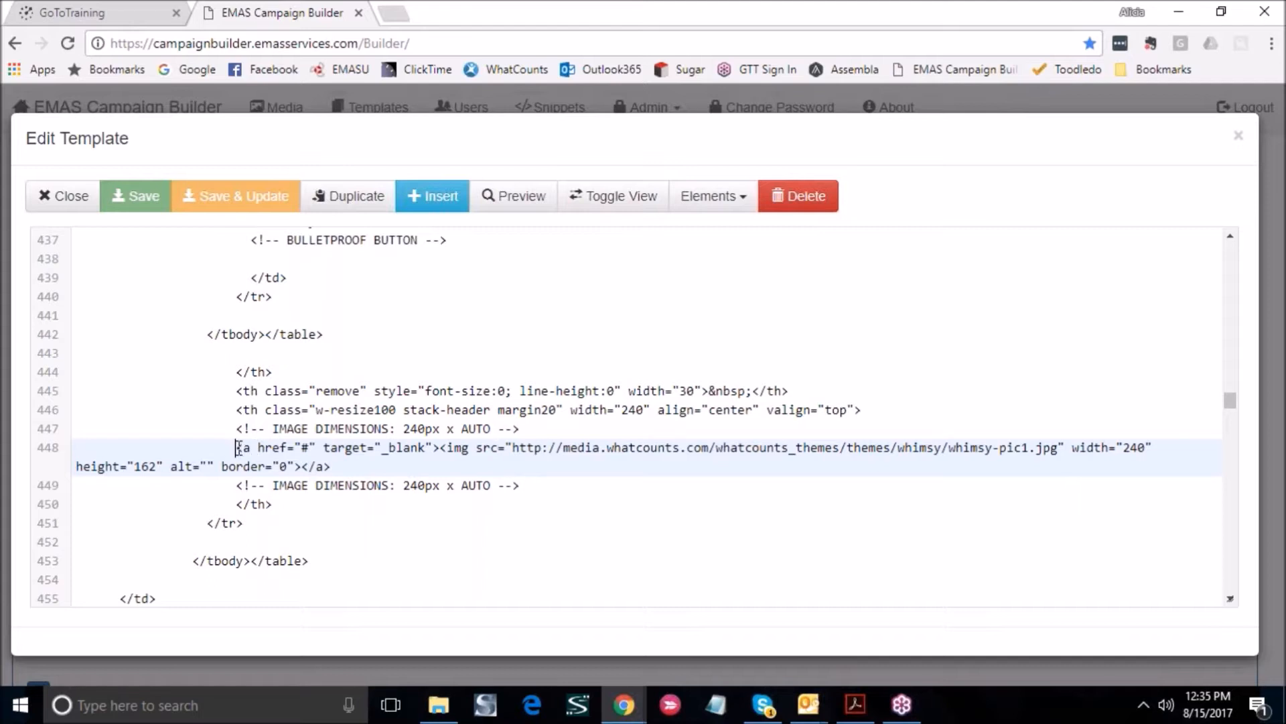
left_click_drag(237, 447, 258, 447)
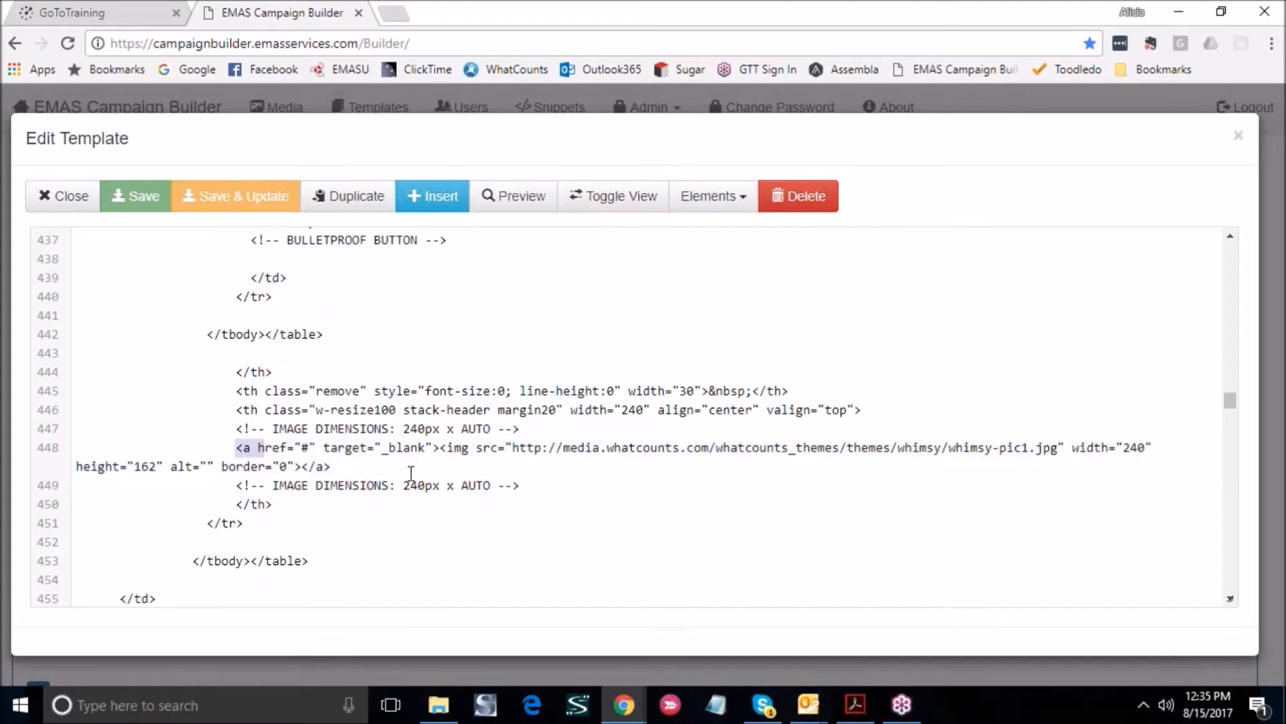
left_click(440, 448)
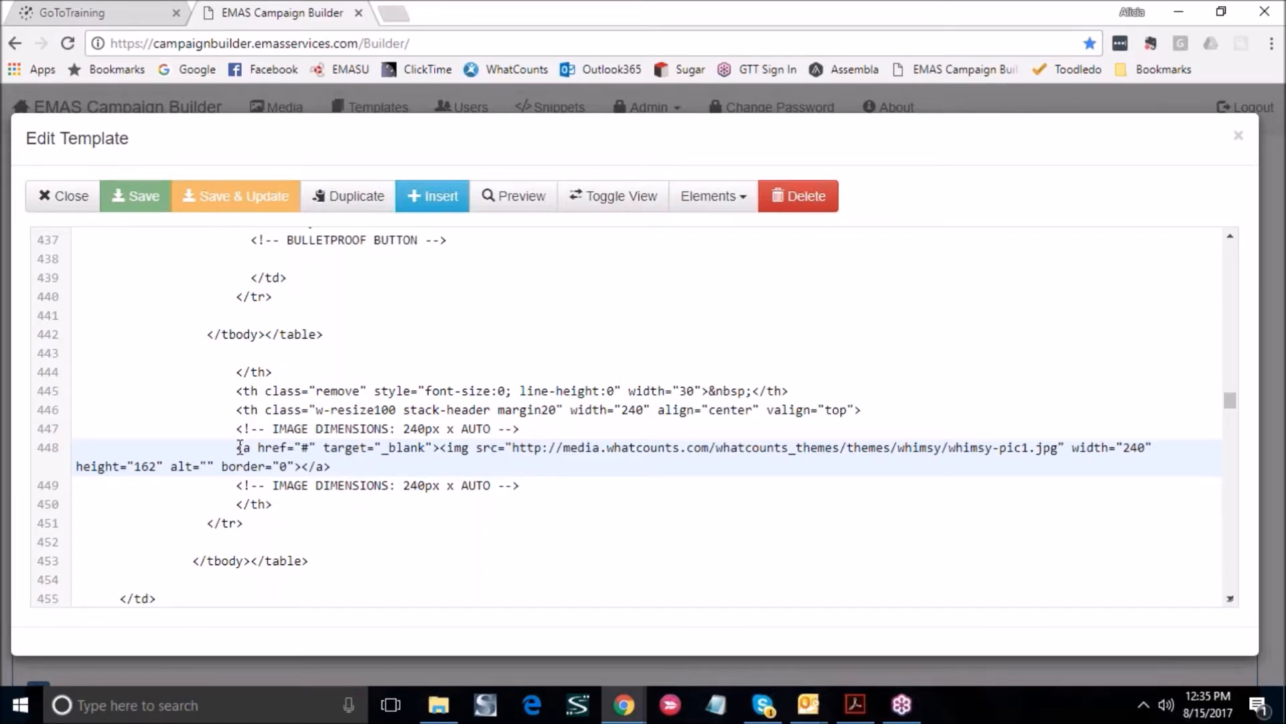
Copy the complete linked whimsy-pic1.jpg image code from SUBSTORY-1 into a blank Notepad document and move Notepad out of the way
left_click_drag(236, 447, 332, 464)
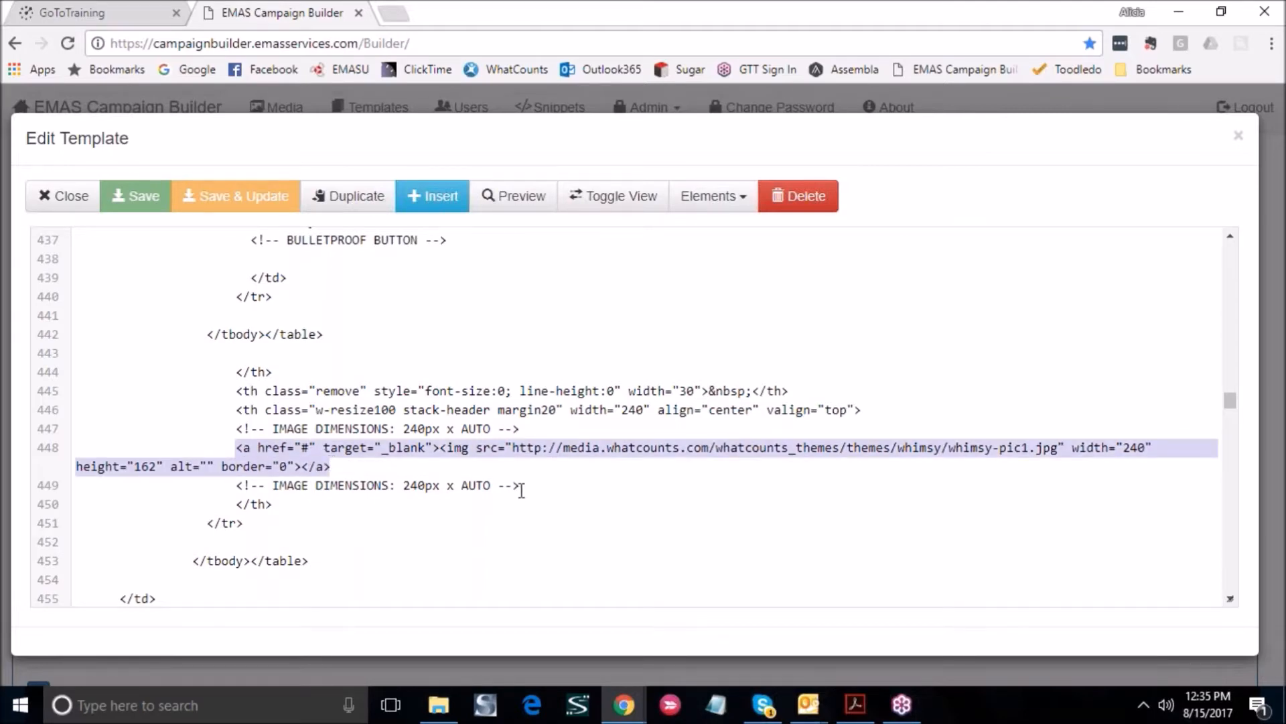
left_click(452, 201)
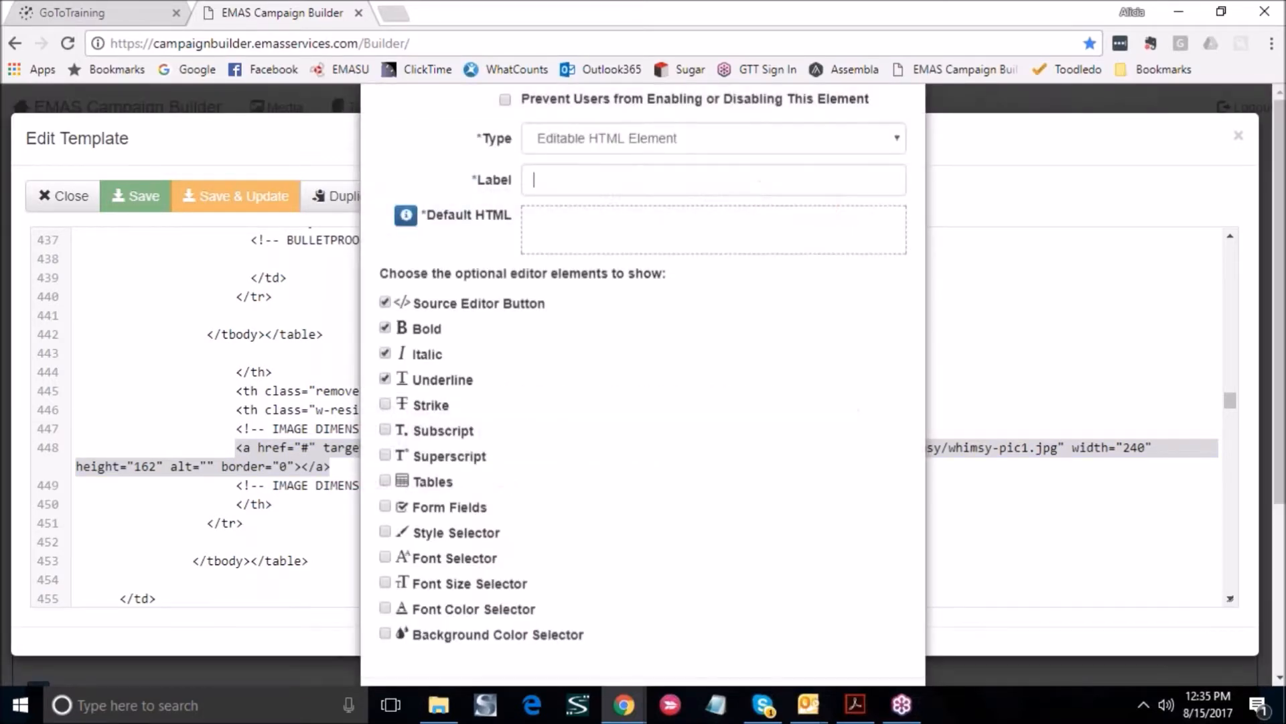
left_click(405, 208)
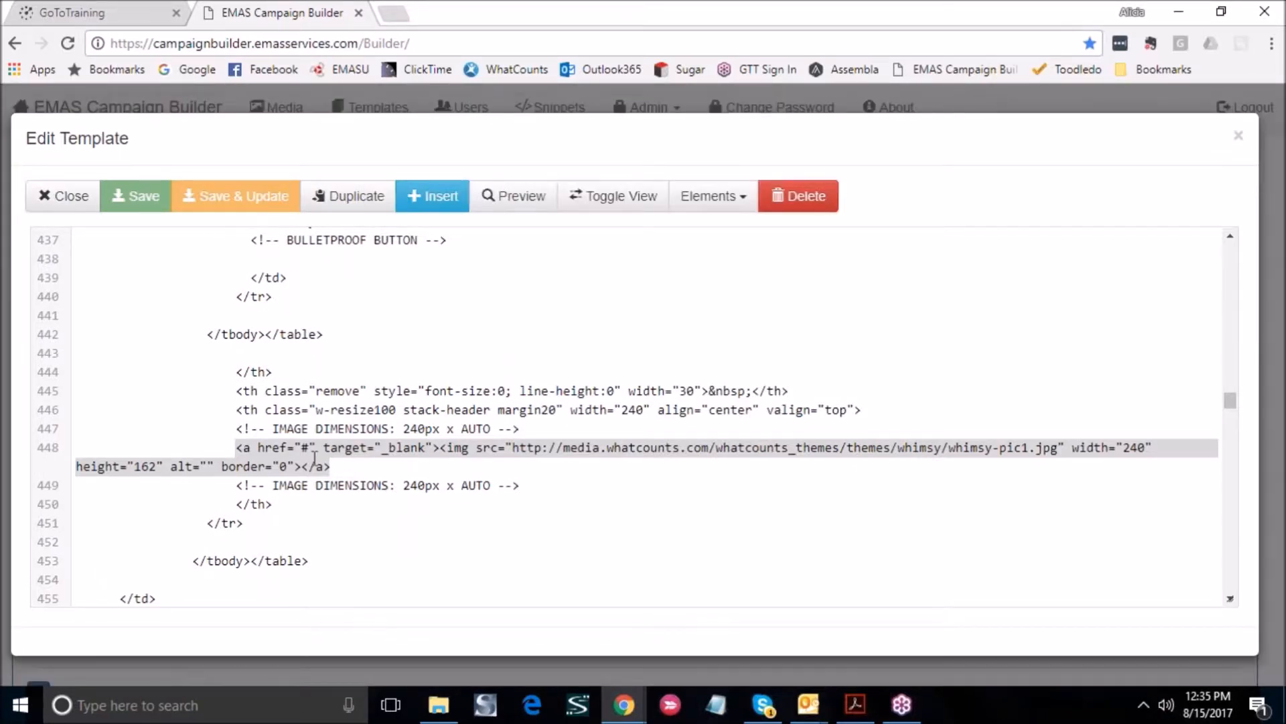
right_click(270, 459)
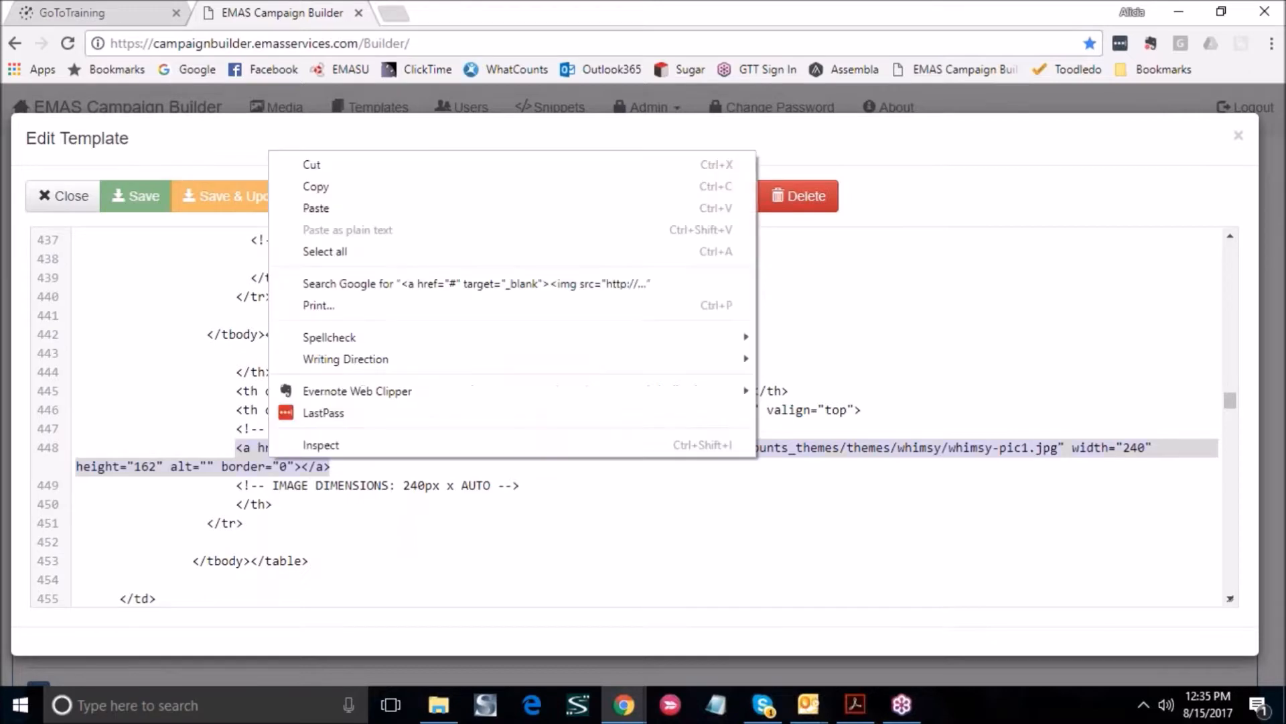
left_click(342, 184)
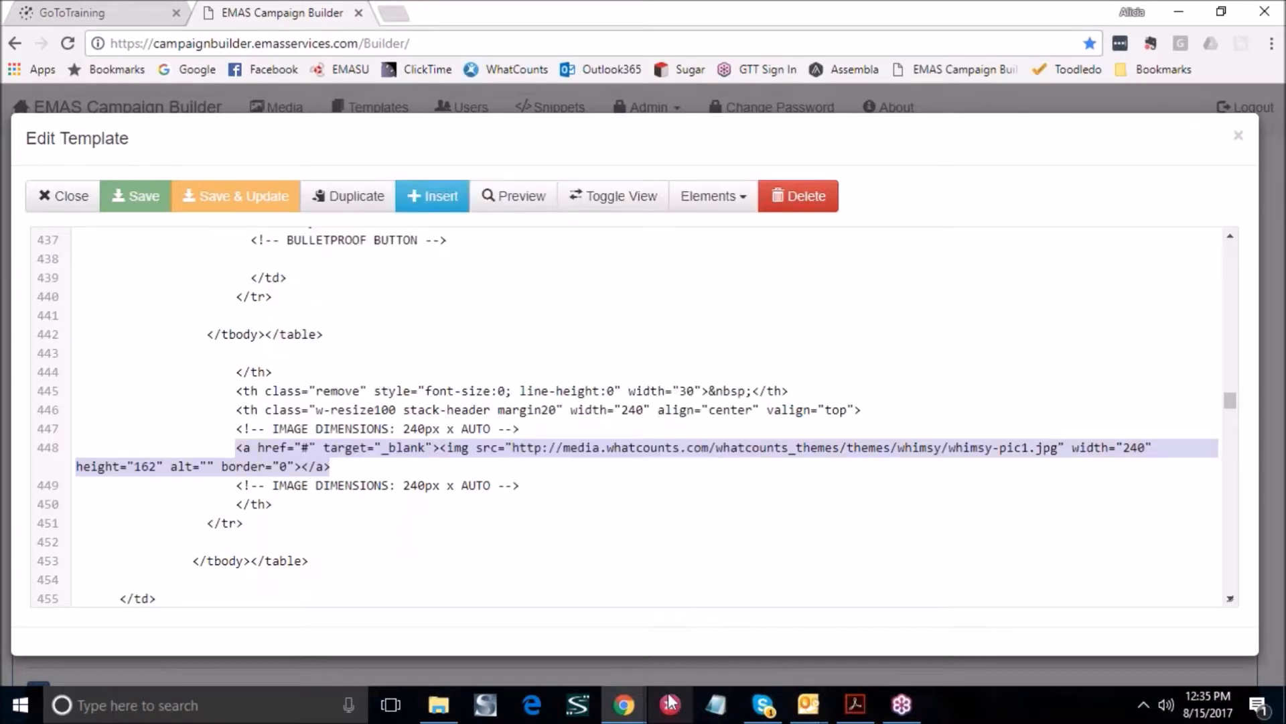
left_click(718, 707)
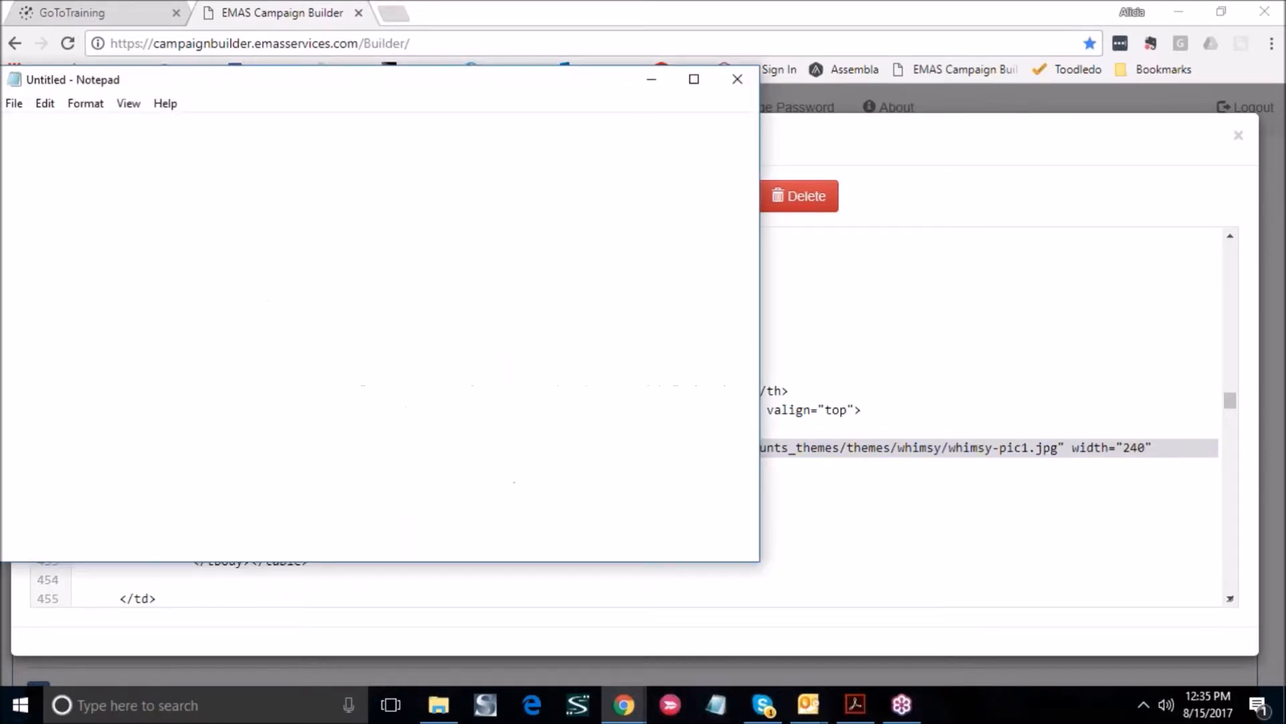
right_click(405, 202)
left_click(428, 277)
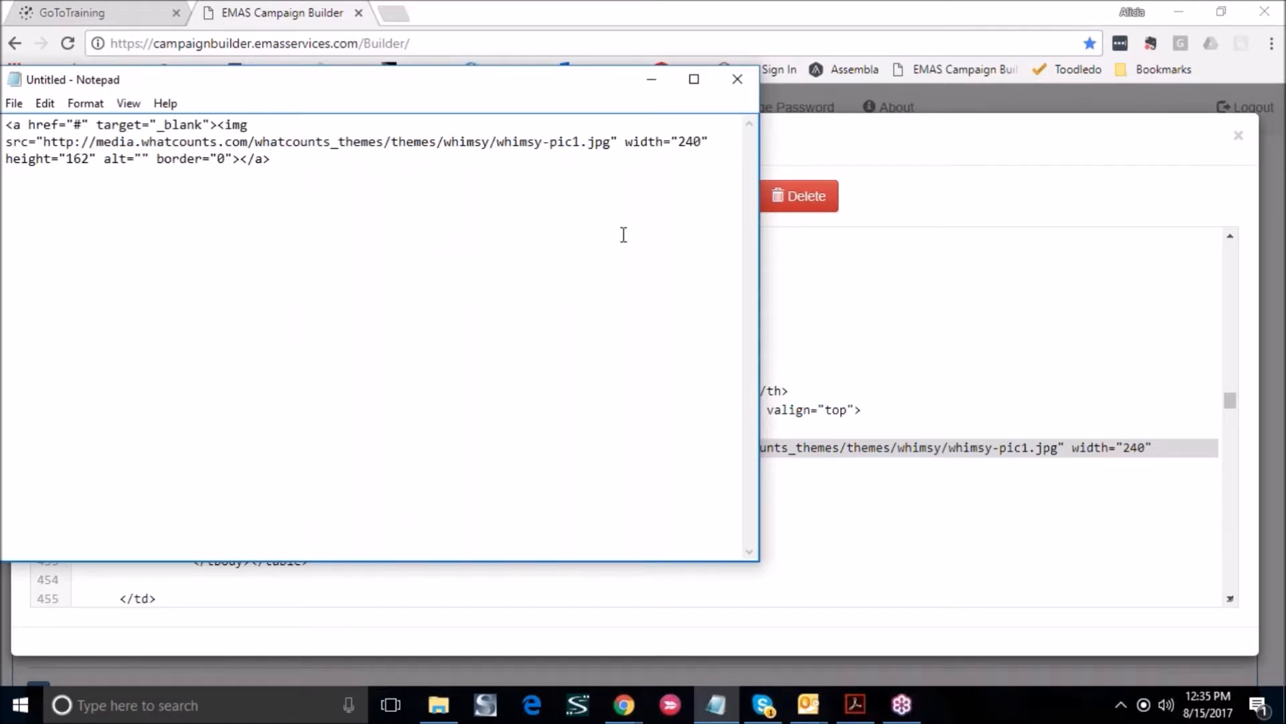
left_click_drag(474, 92, 553, 120)
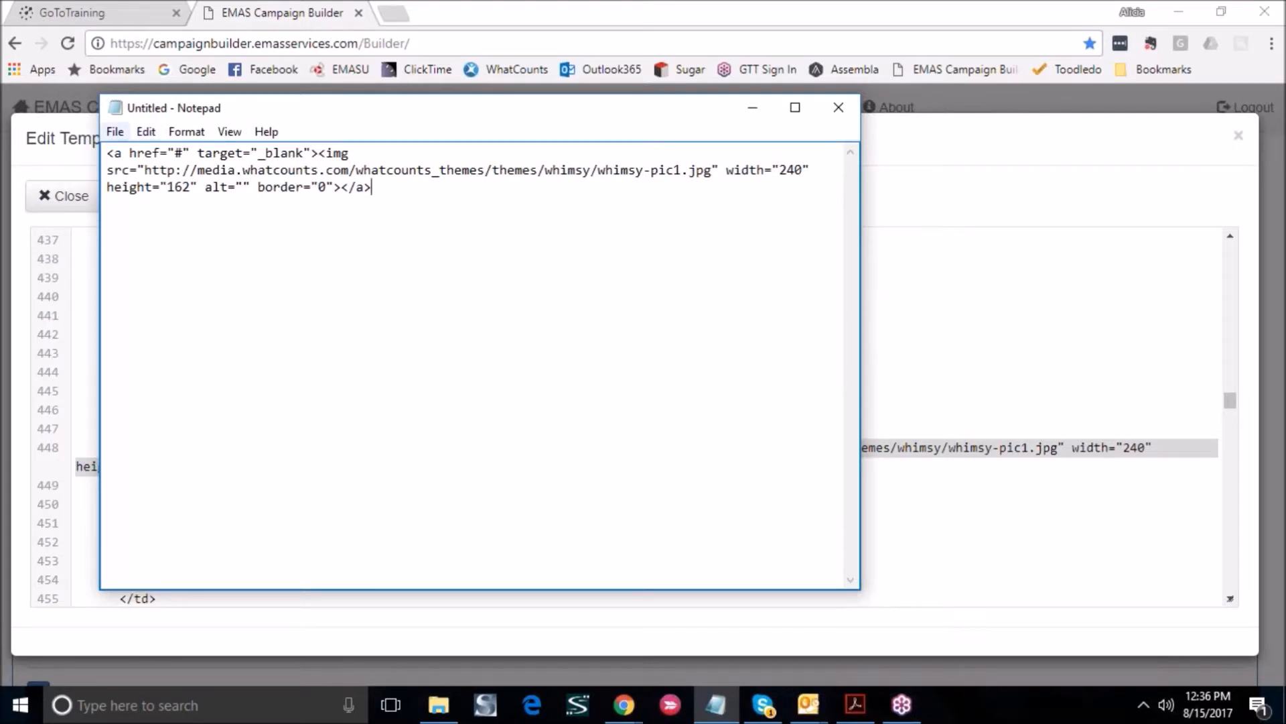
left_click_drag(542, 114, 0, 201)
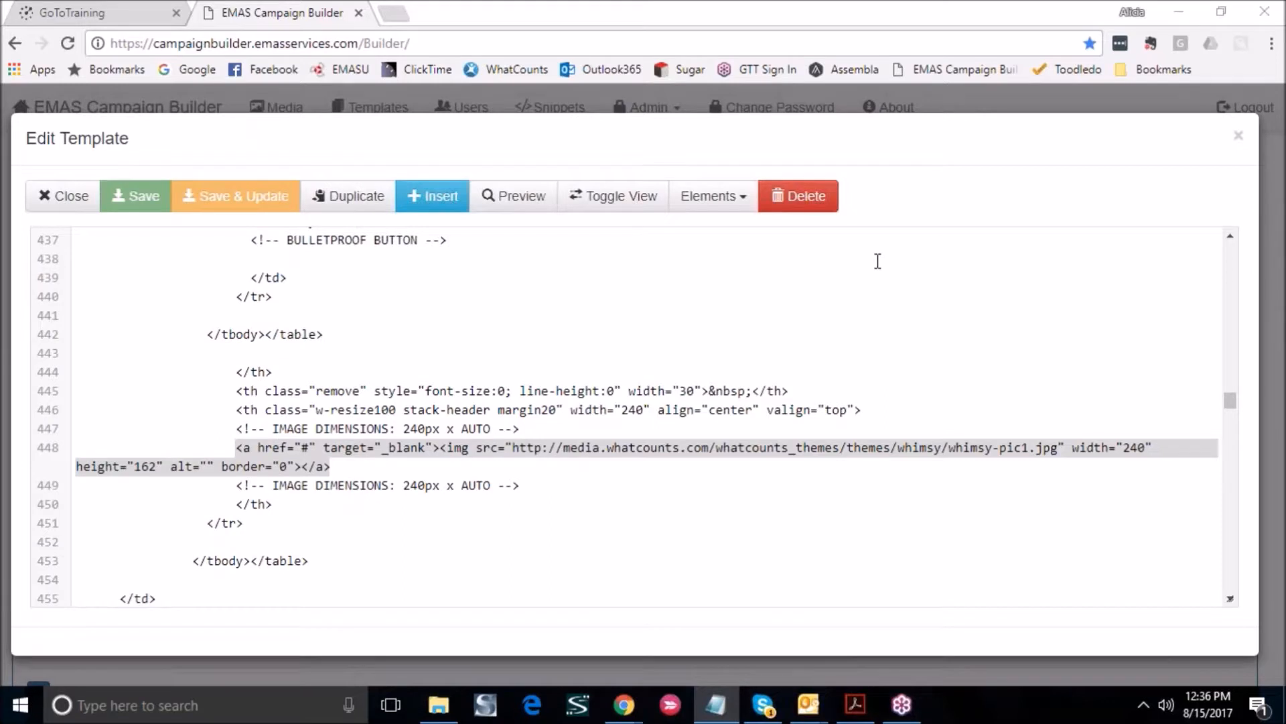
Back in EMAS Campaign Builder, start a new element for the selected image code with type Image Selector and label Substory-1-Image
left_click(479, 125)
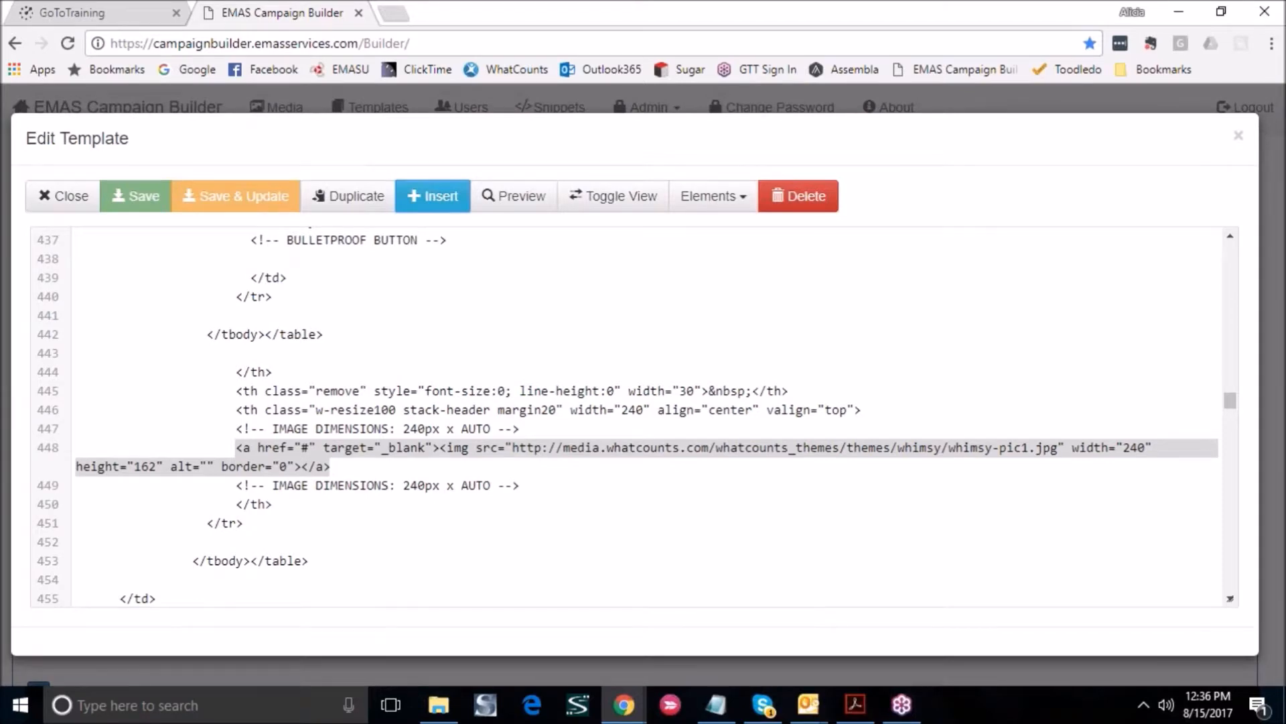
left_click(432, 195)
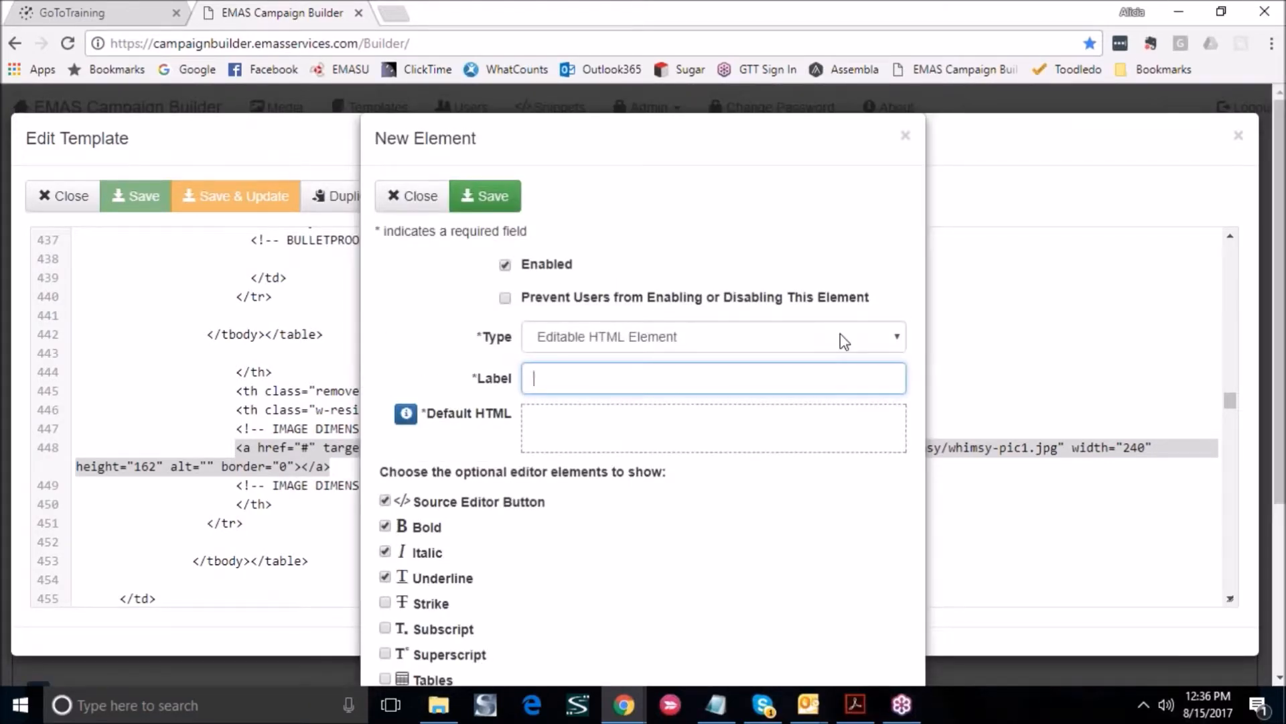
left_click(840, 335)
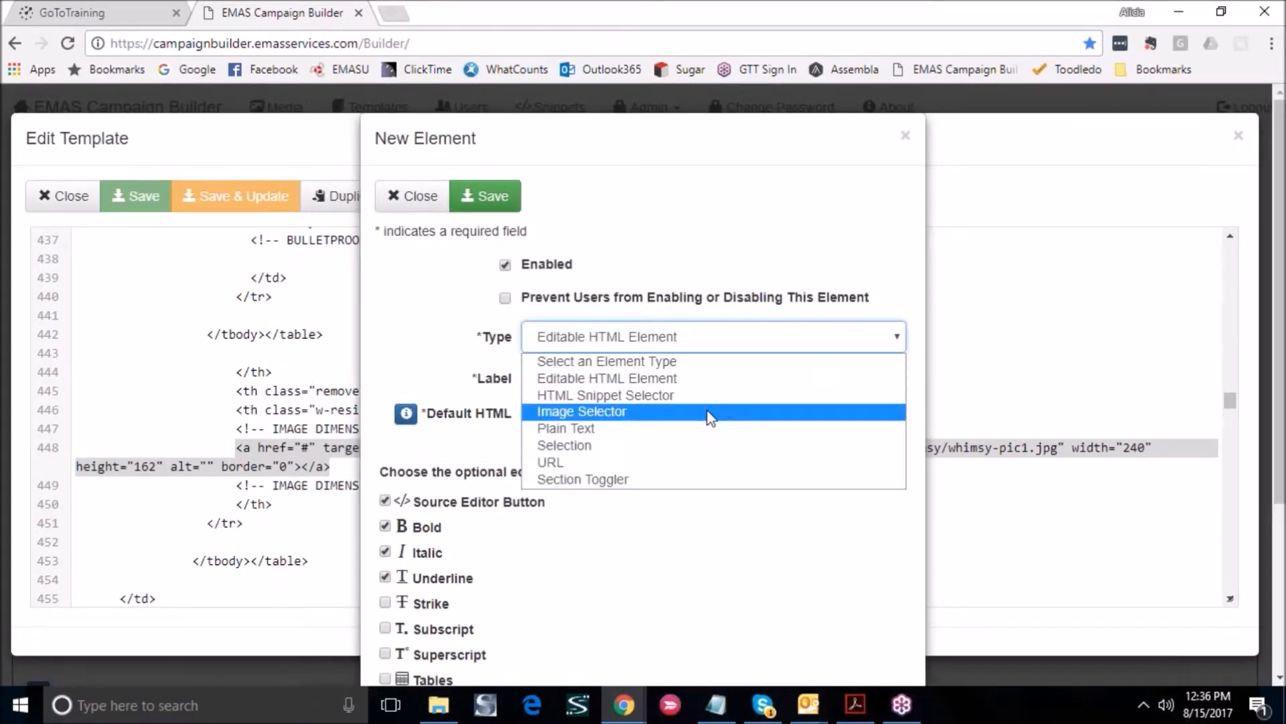
left_click(703, 410)
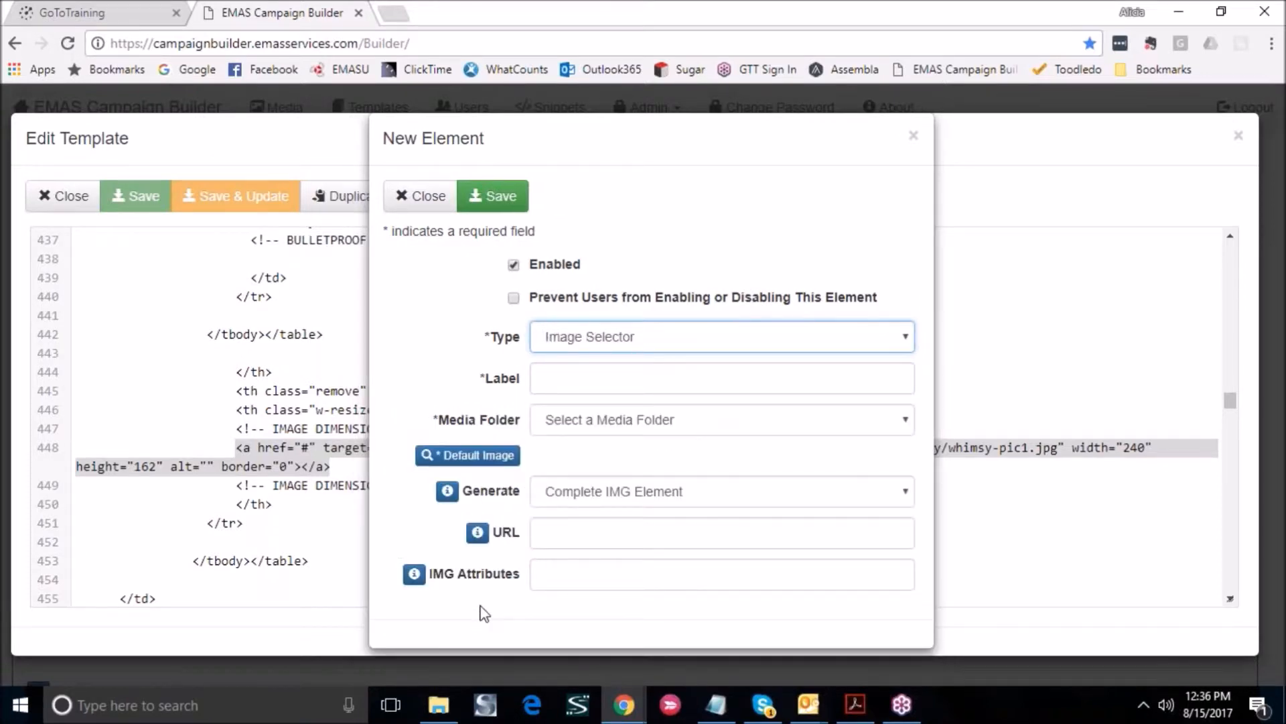
left_click(613, 380)
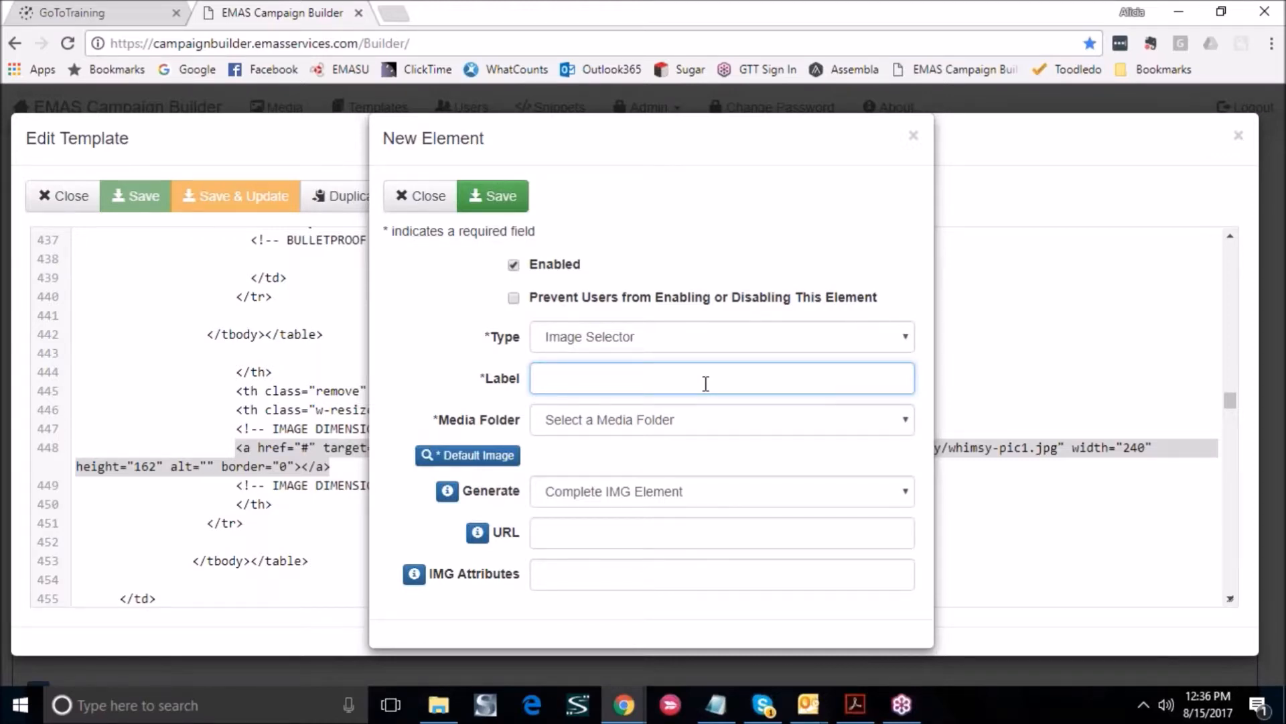
type("Substory-1-Image")
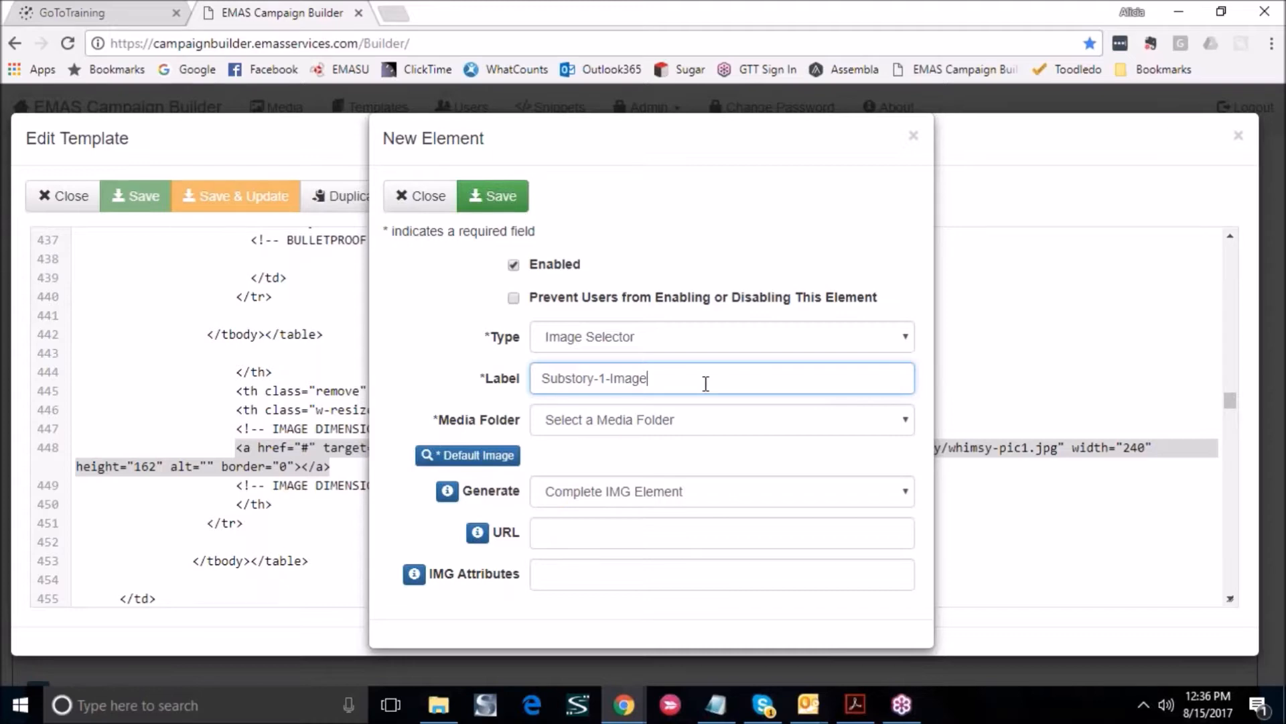
Set the new element's media folder to WC-Template-Images and choose whimsy-pic1.jpg as its default image
left_click(687, 417)
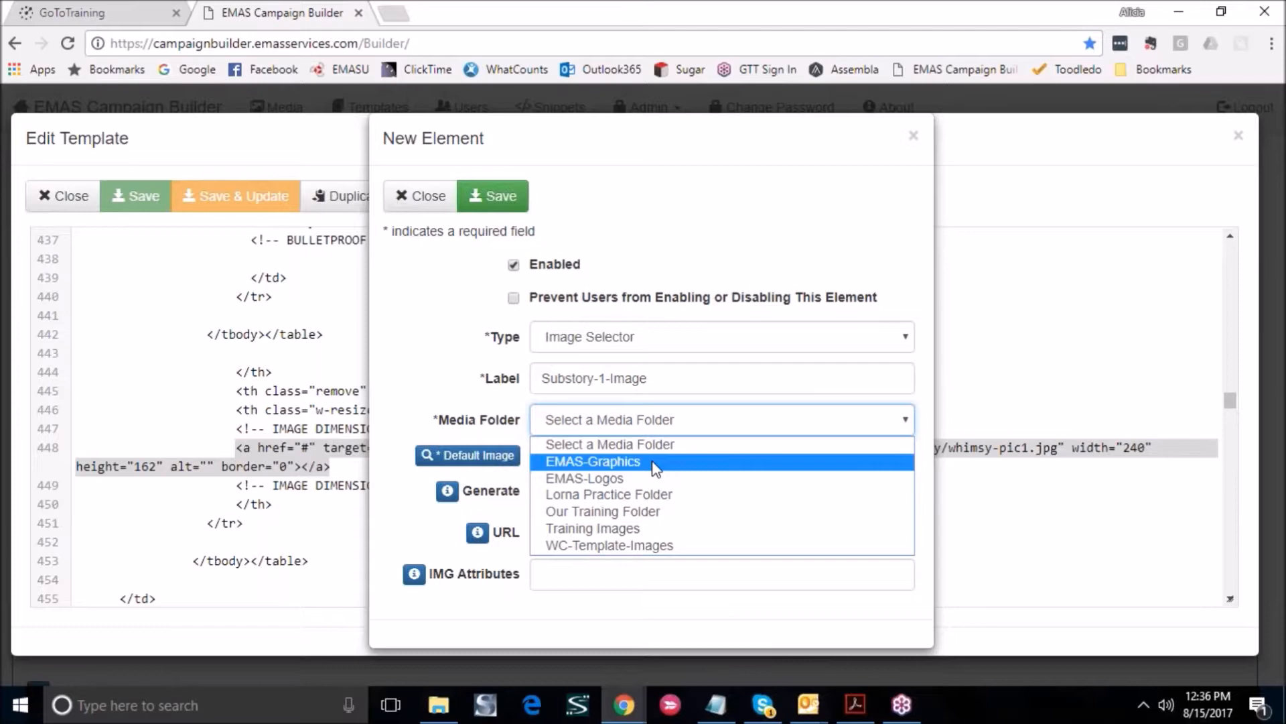
left_click(715, 544)
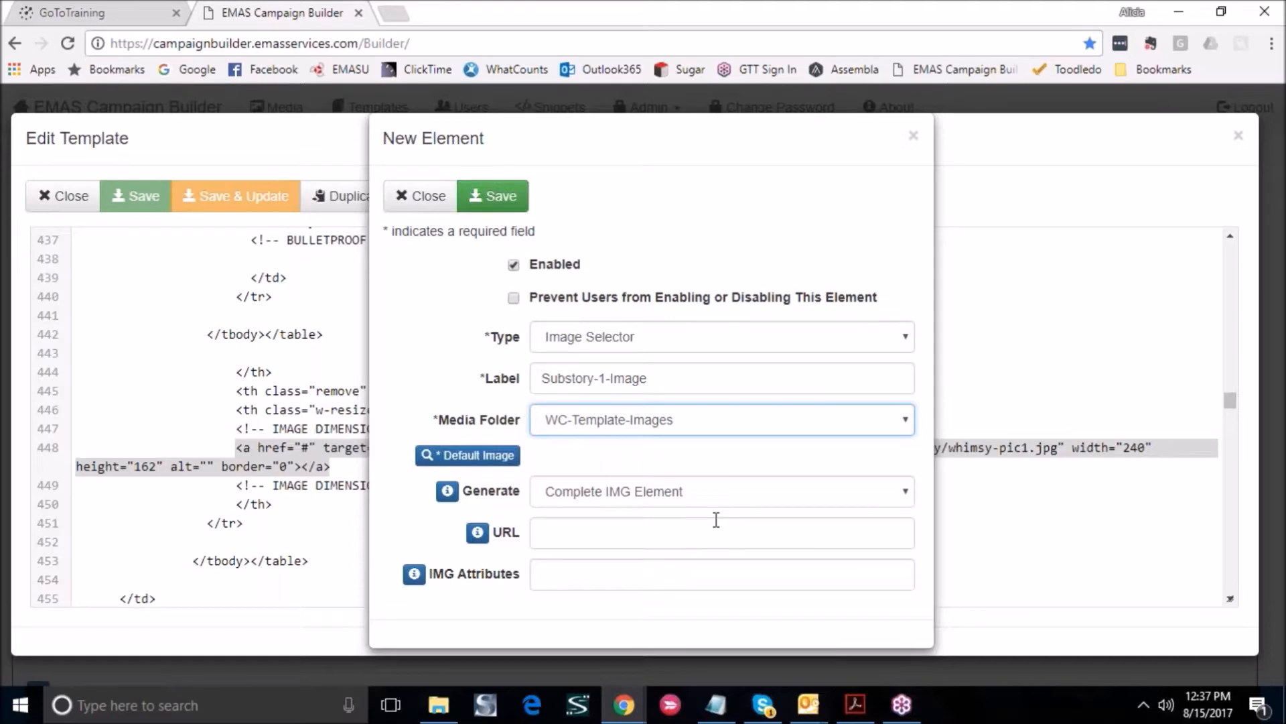
left_click(474, 461)
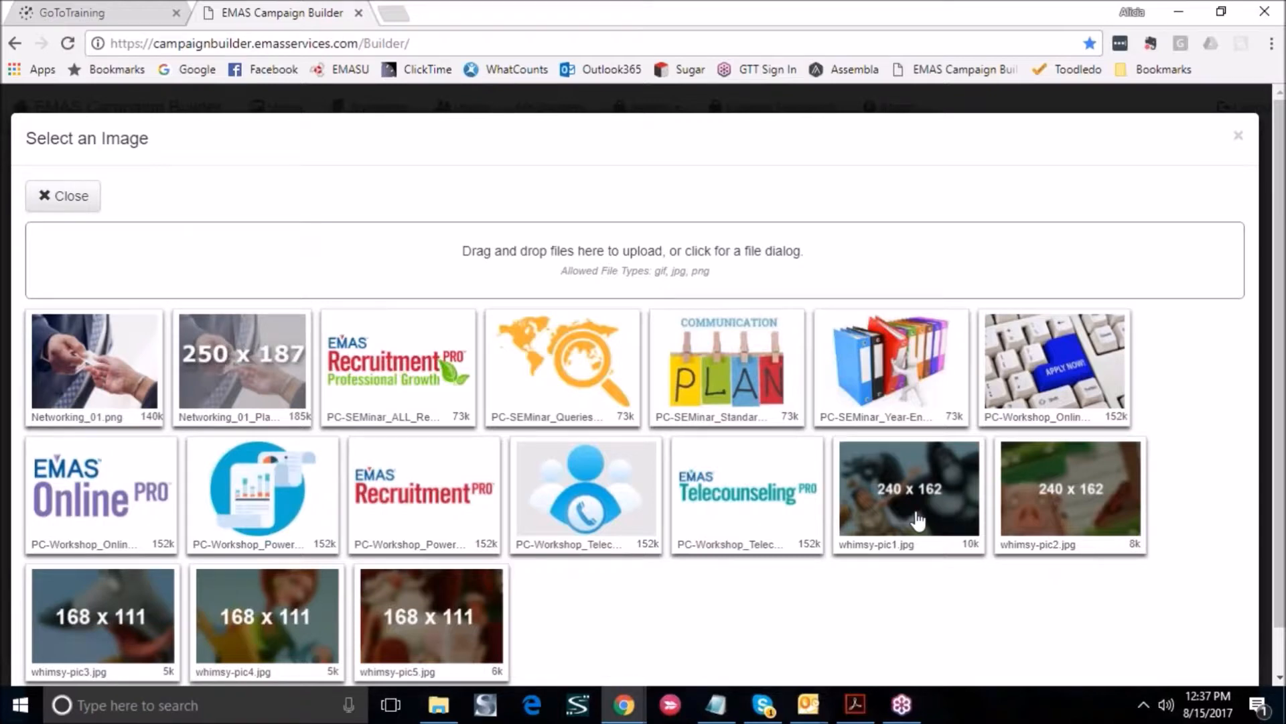
left_click(917, 514)
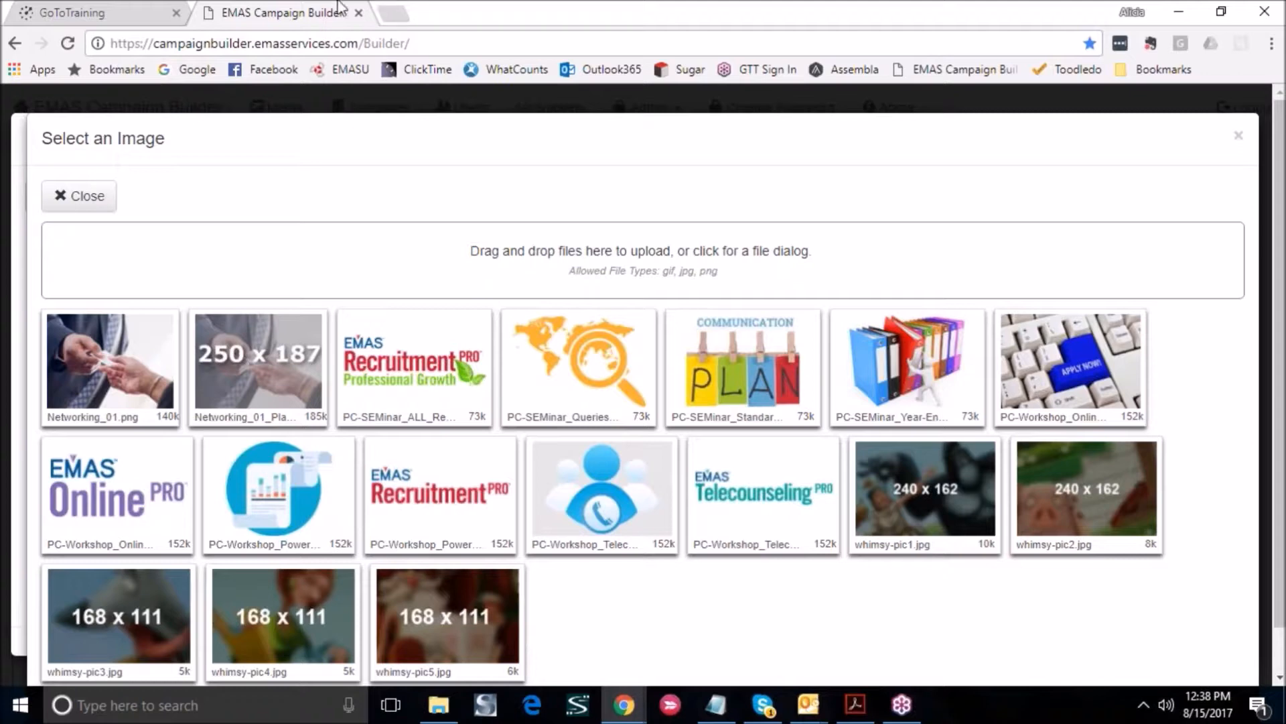
left_click(111, 191)
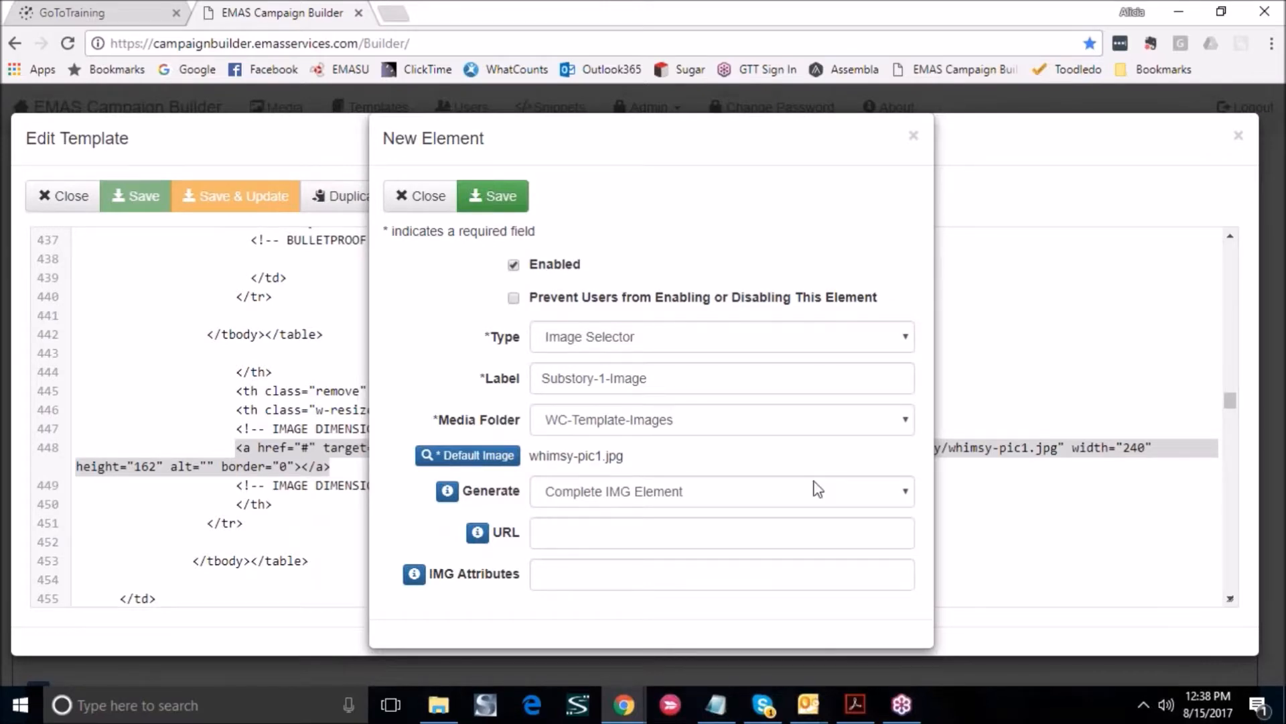
left_click(842, 494)
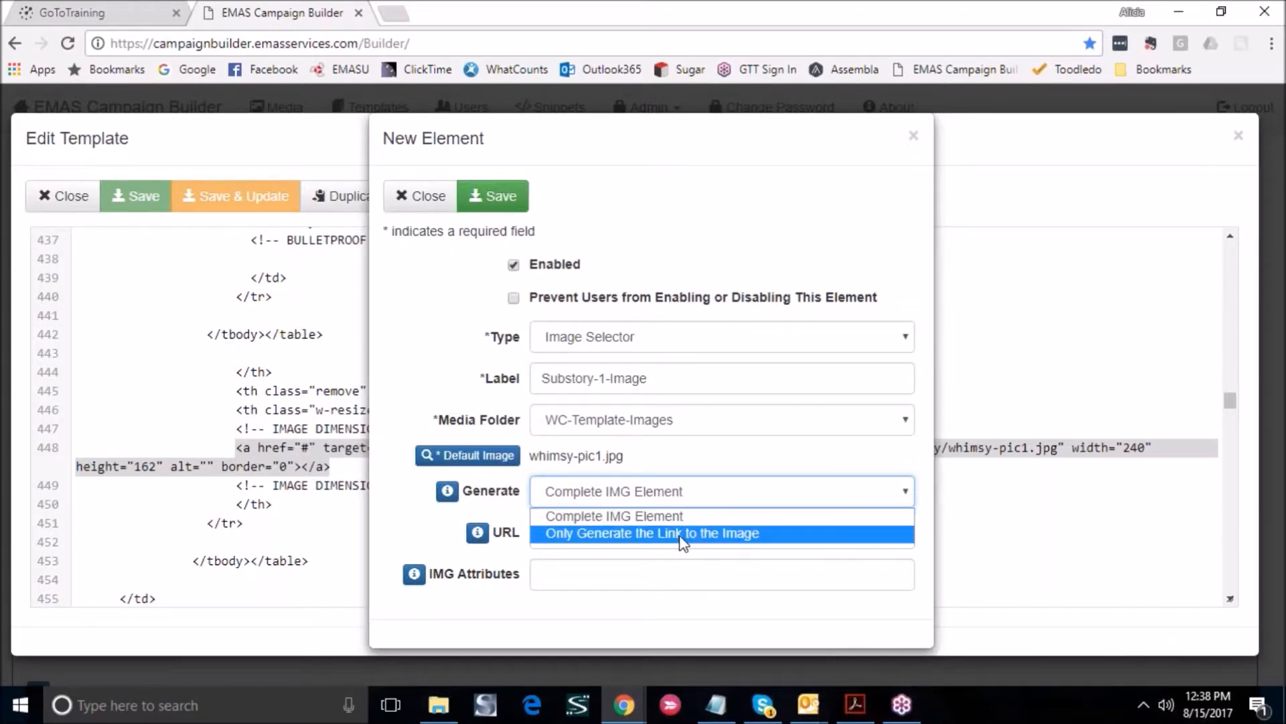
left_click(635, 516)
left_click(435, 522)
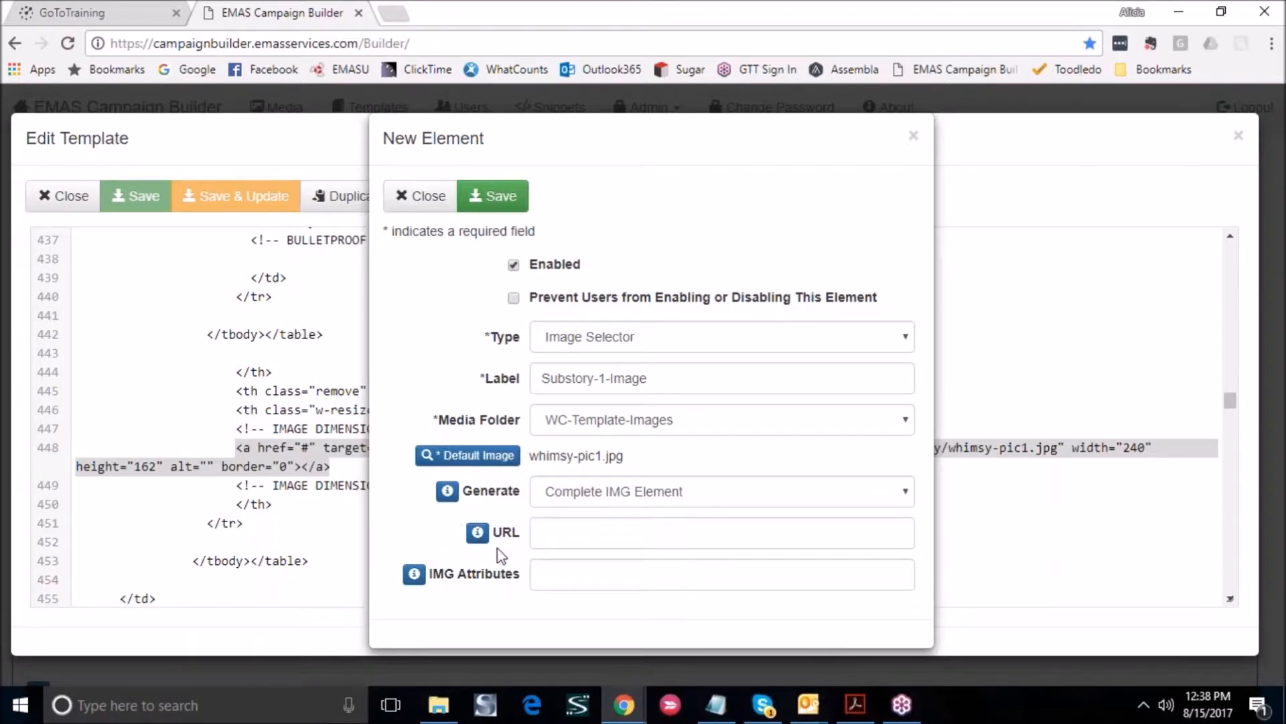
left_click(586, 528)
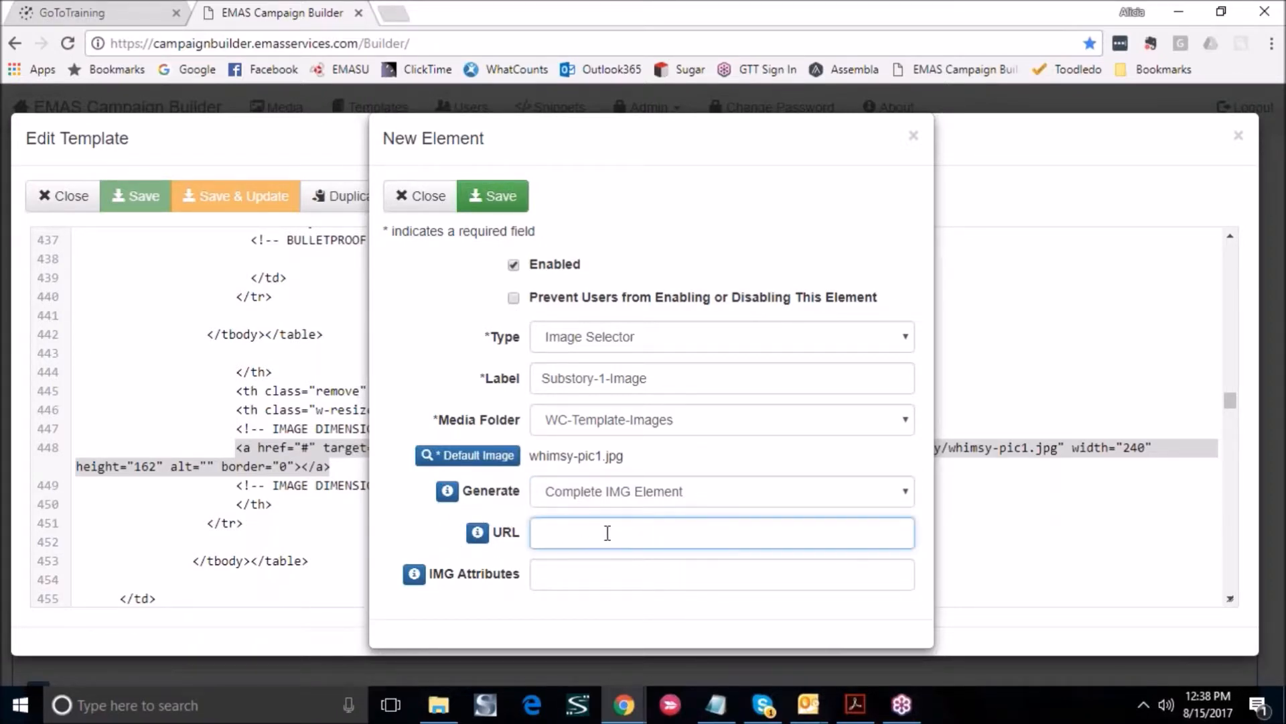
type("httt")
type("p://")
type("www.emasp")
type("ro.com")
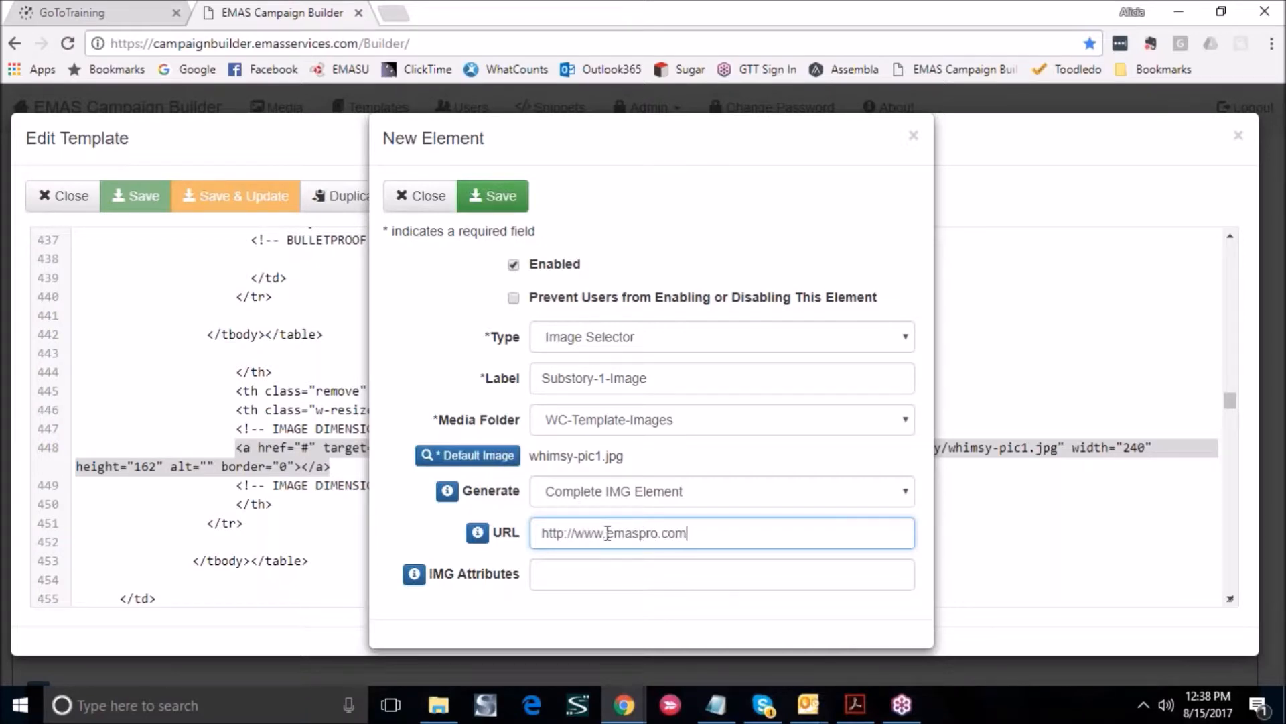
Copy width="240" height="162" from the Notepad code into the element's IMG Attributes, without a trailing space
left_click(617, 567)
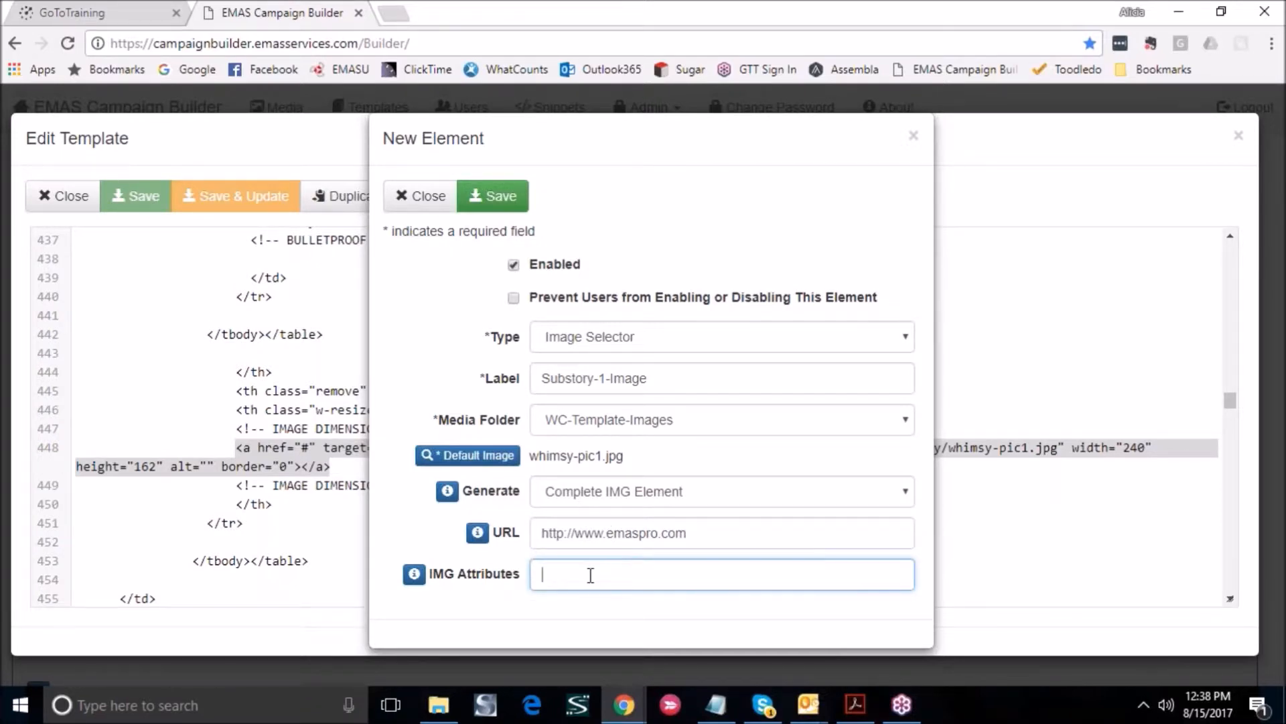
left_click(717, 705)
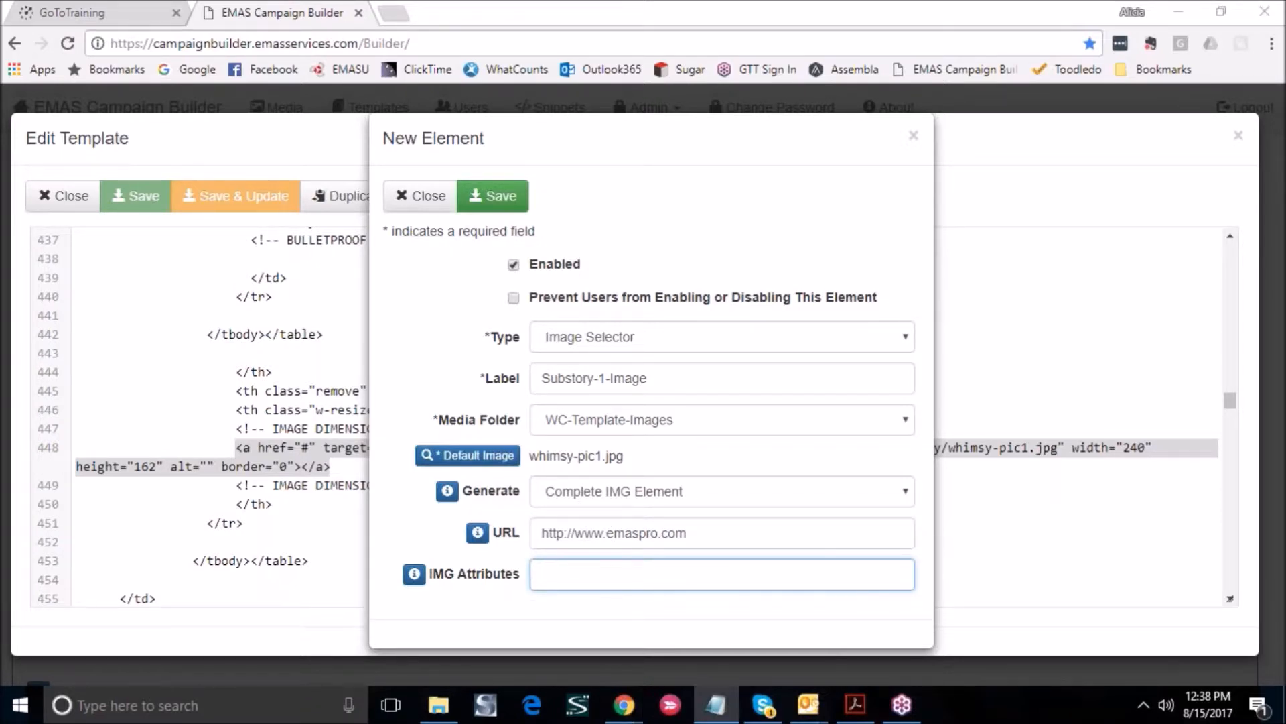
left_click_drag(471, 185, 574, 158)
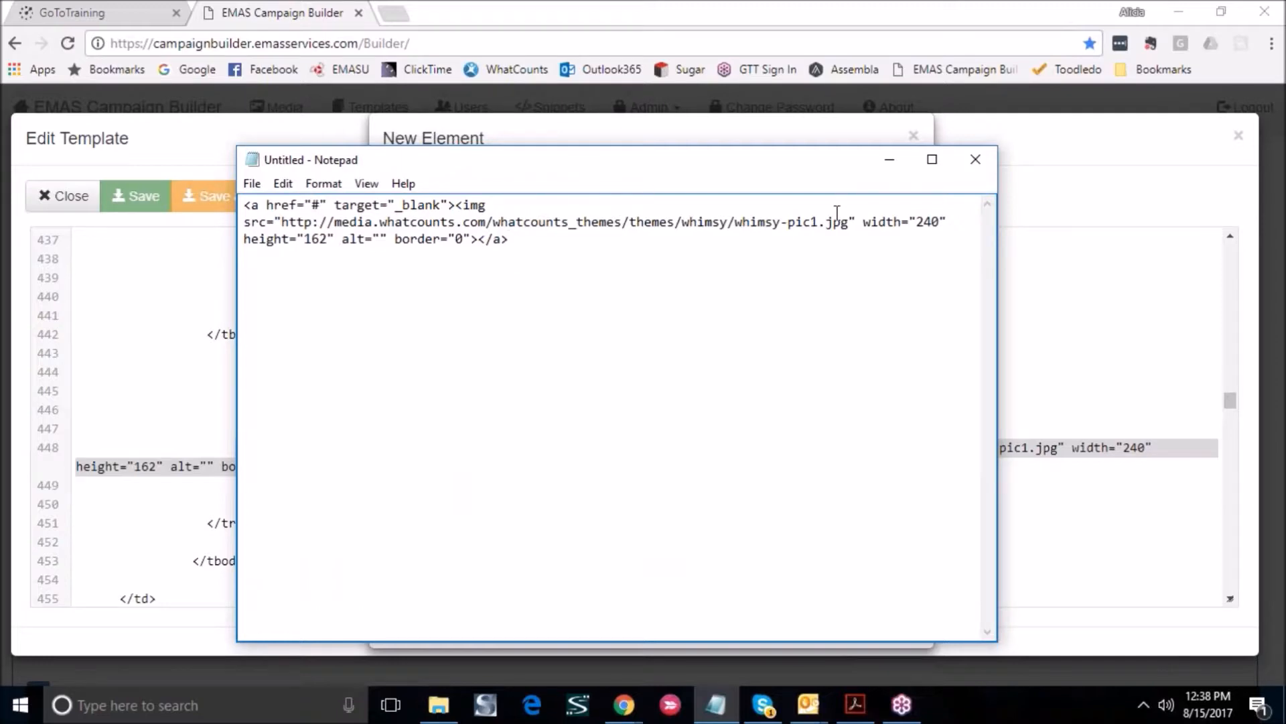
left_click_drag(863, 221, 341, 245)
key("ctrl+c")
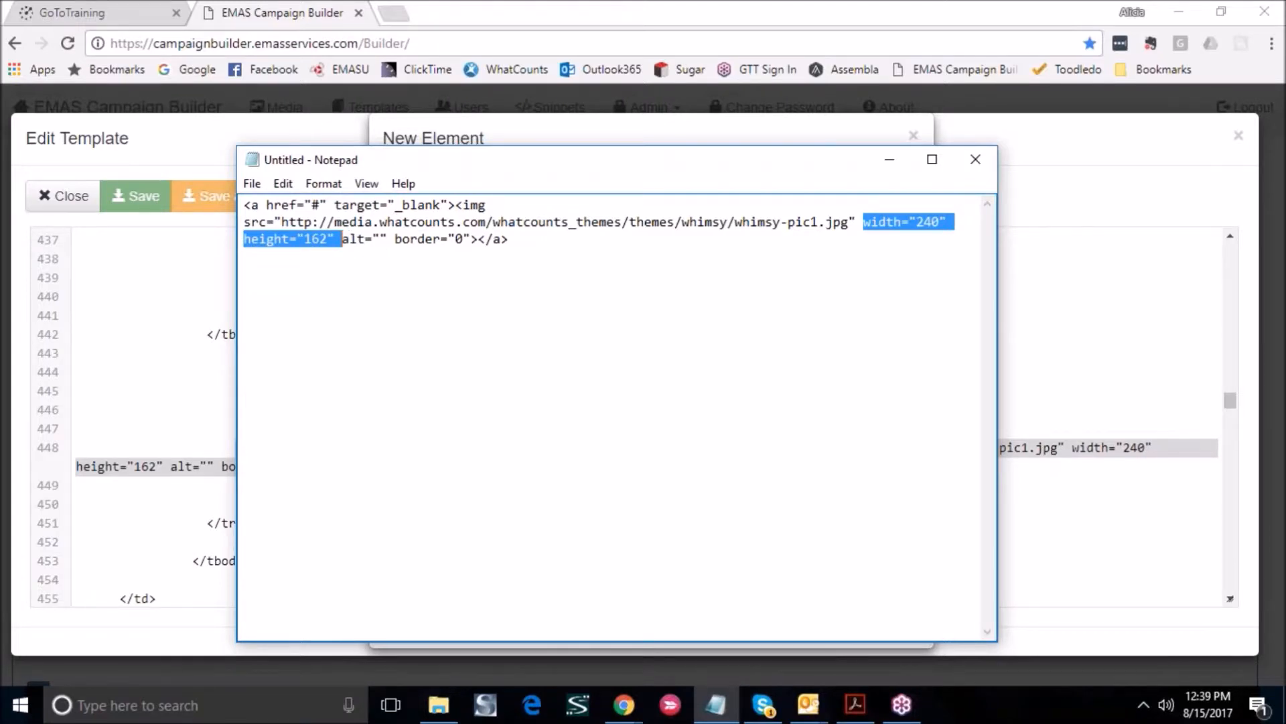
left_click_drag(833, 164, 335, 164)
left_click(531, 586)
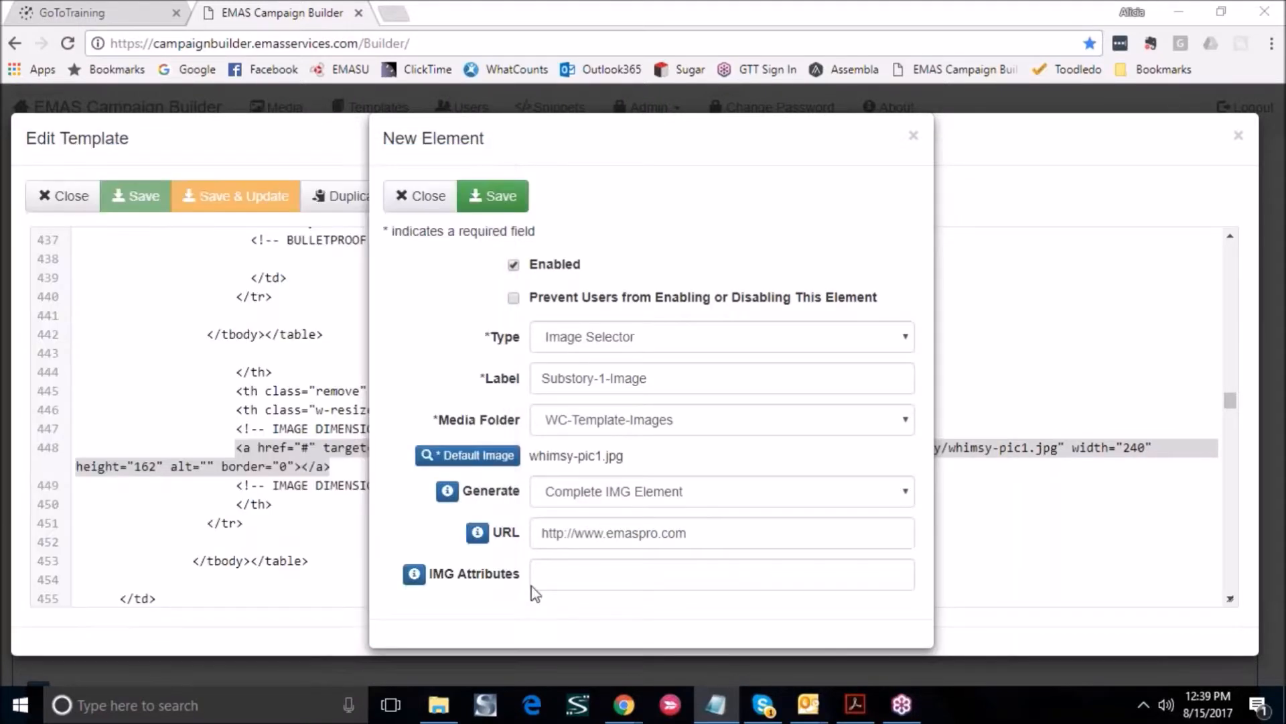
key("ctrl+v")
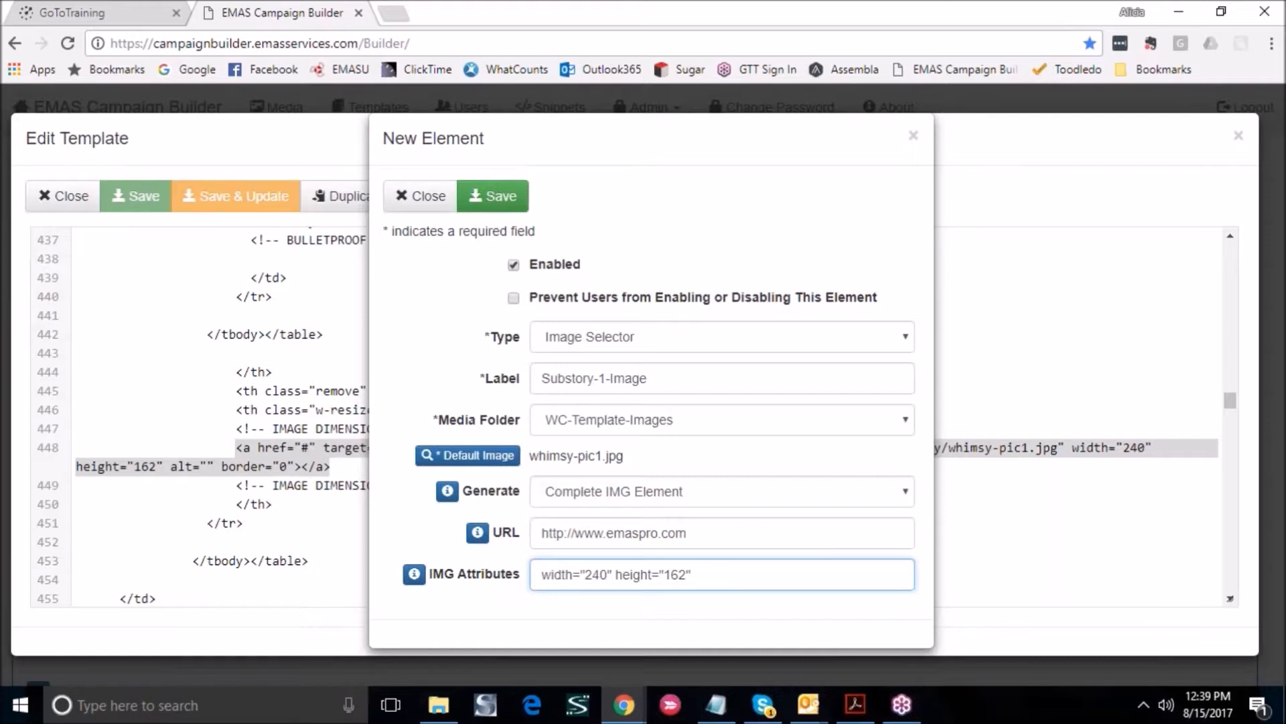
left_click(753, 578)
key("BackSpace")
Save the new element, save and update the template, and return to the email list
left_click(501, 206)
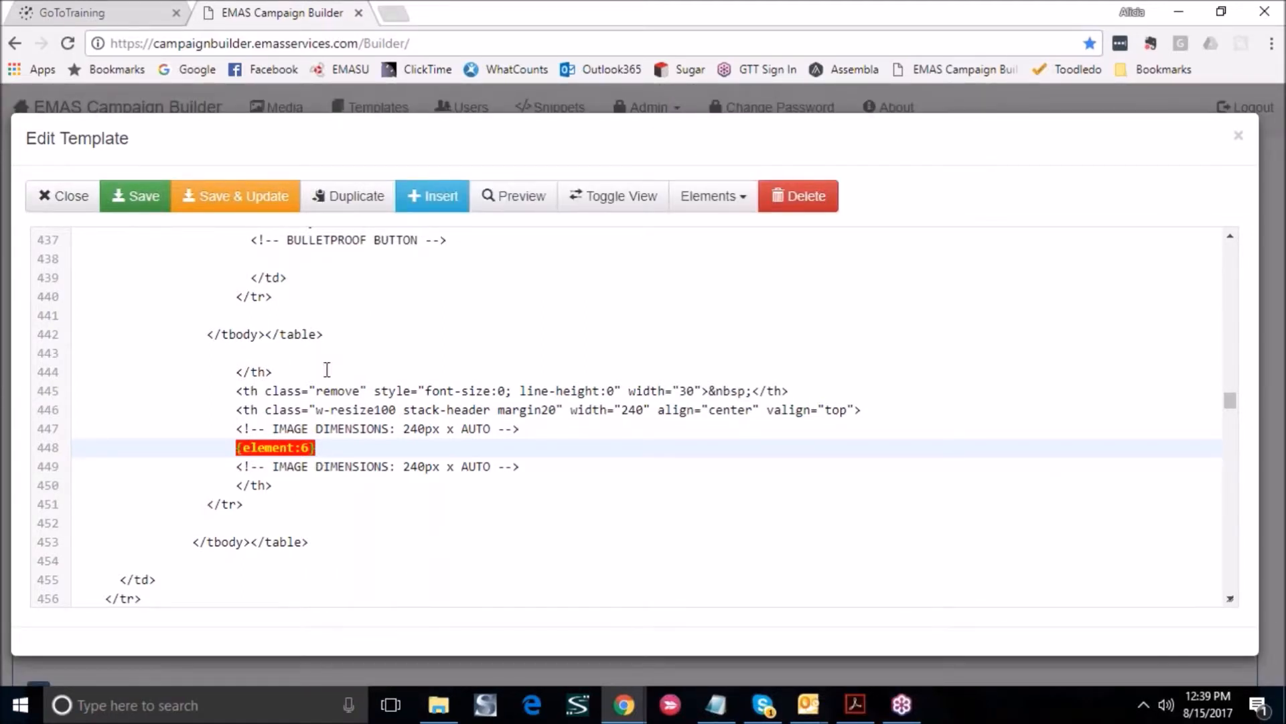
left_click(232, 210)
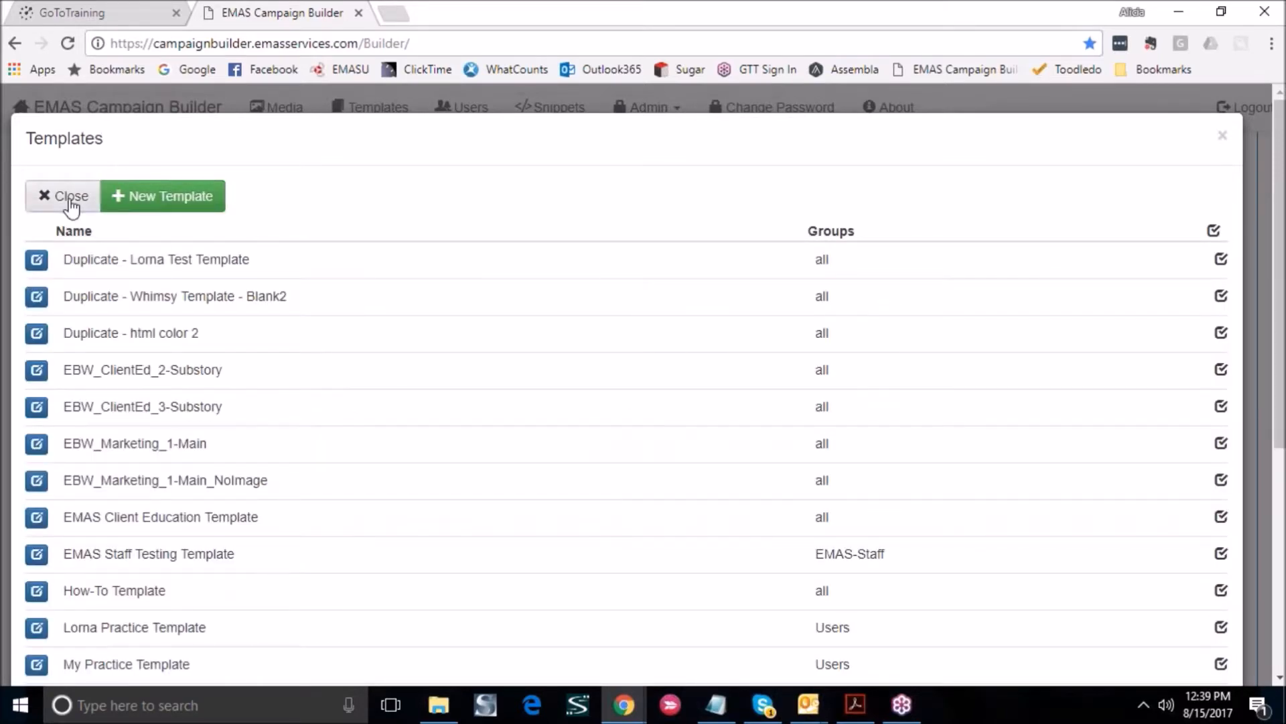
left_click(72, 208)
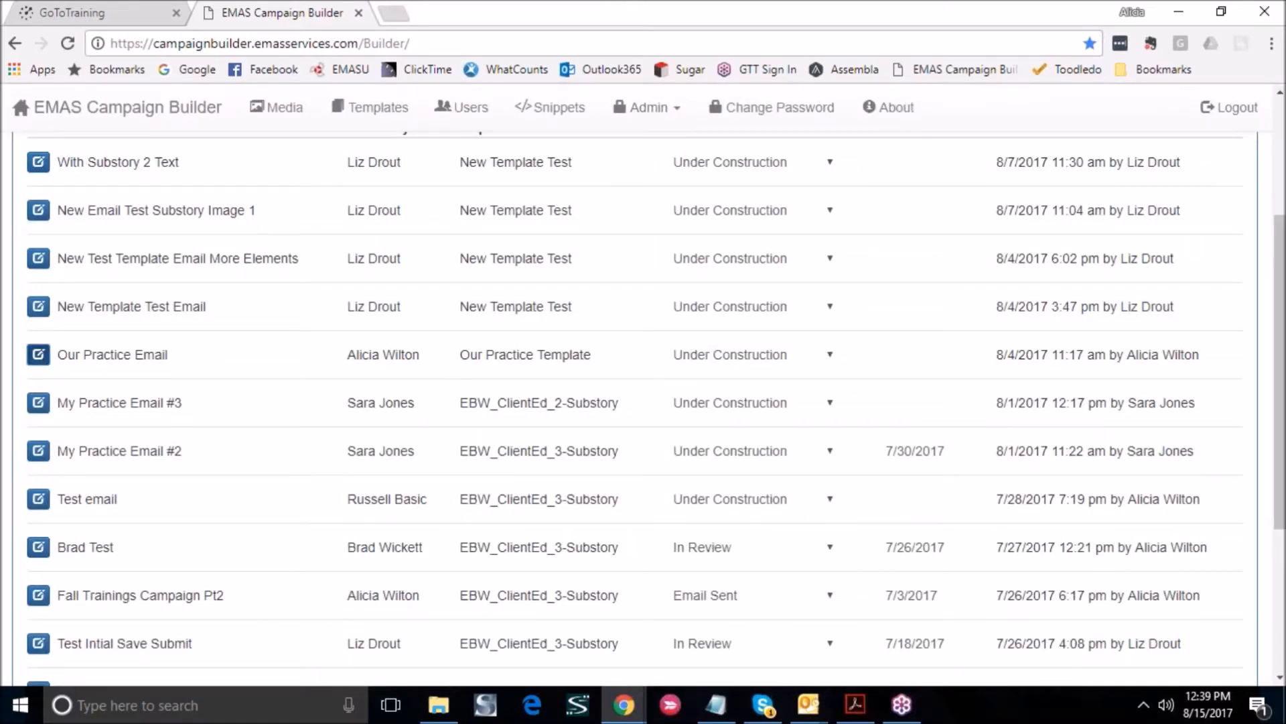
Open Our Practice Email for editing and open its Substory-1-Image element
left_click(38, 354)
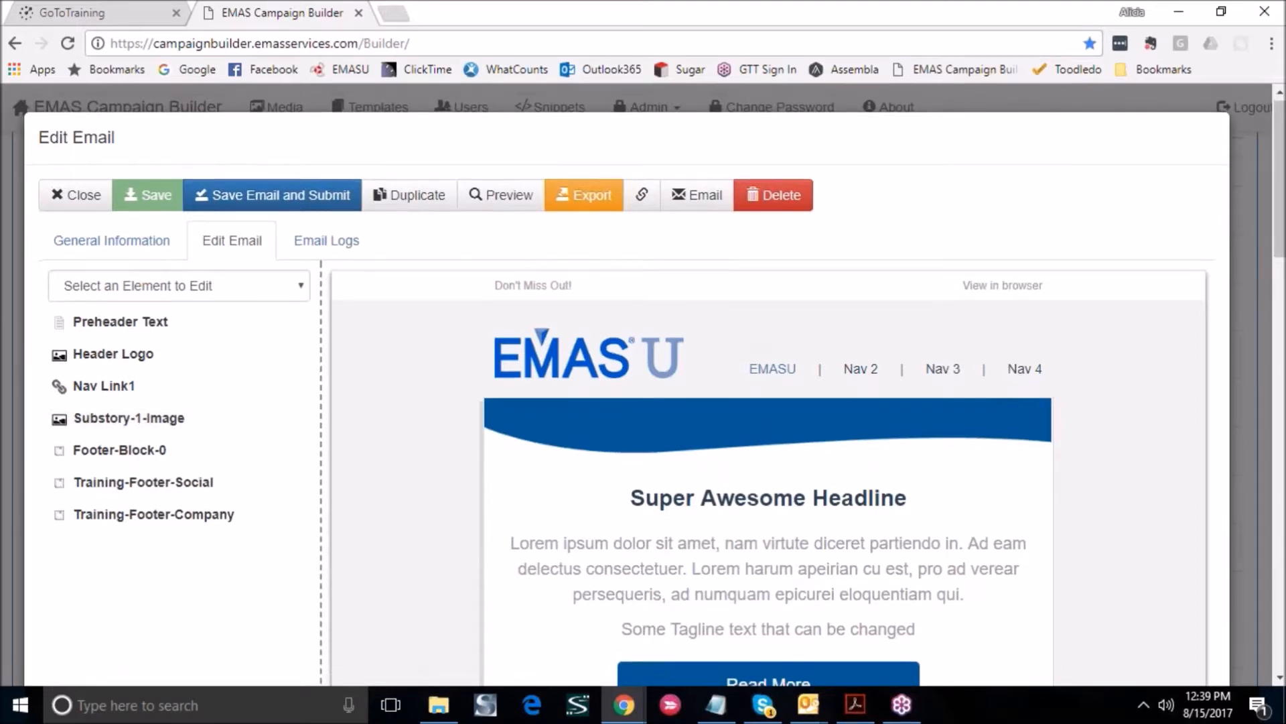
scroll(587, 292, "down", 4)
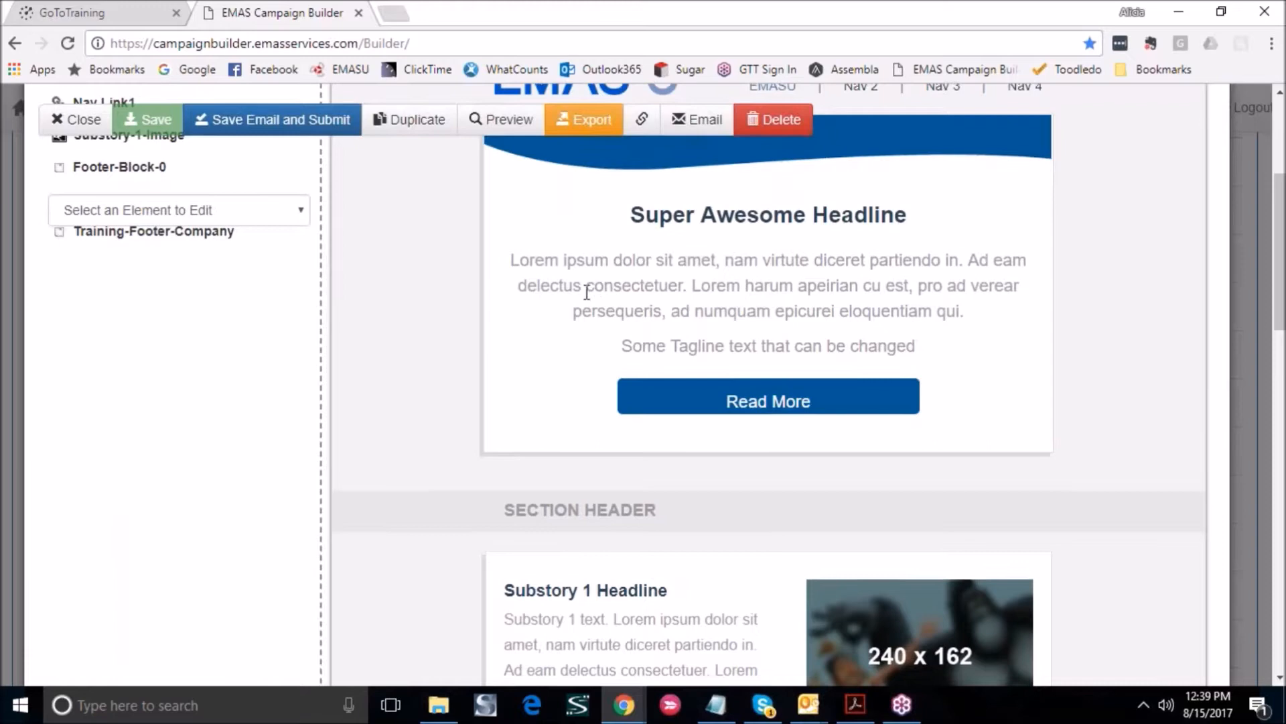
scroll(587, 292, "down", 1)
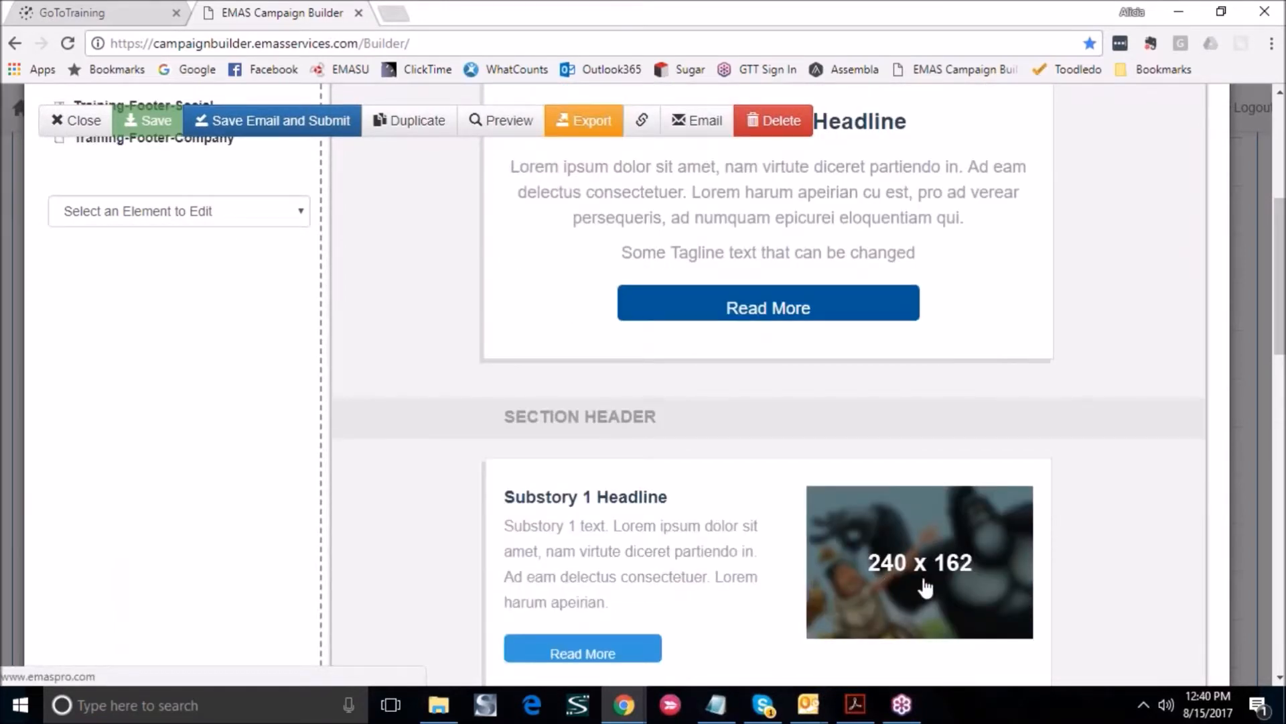
left_click(272, 218)
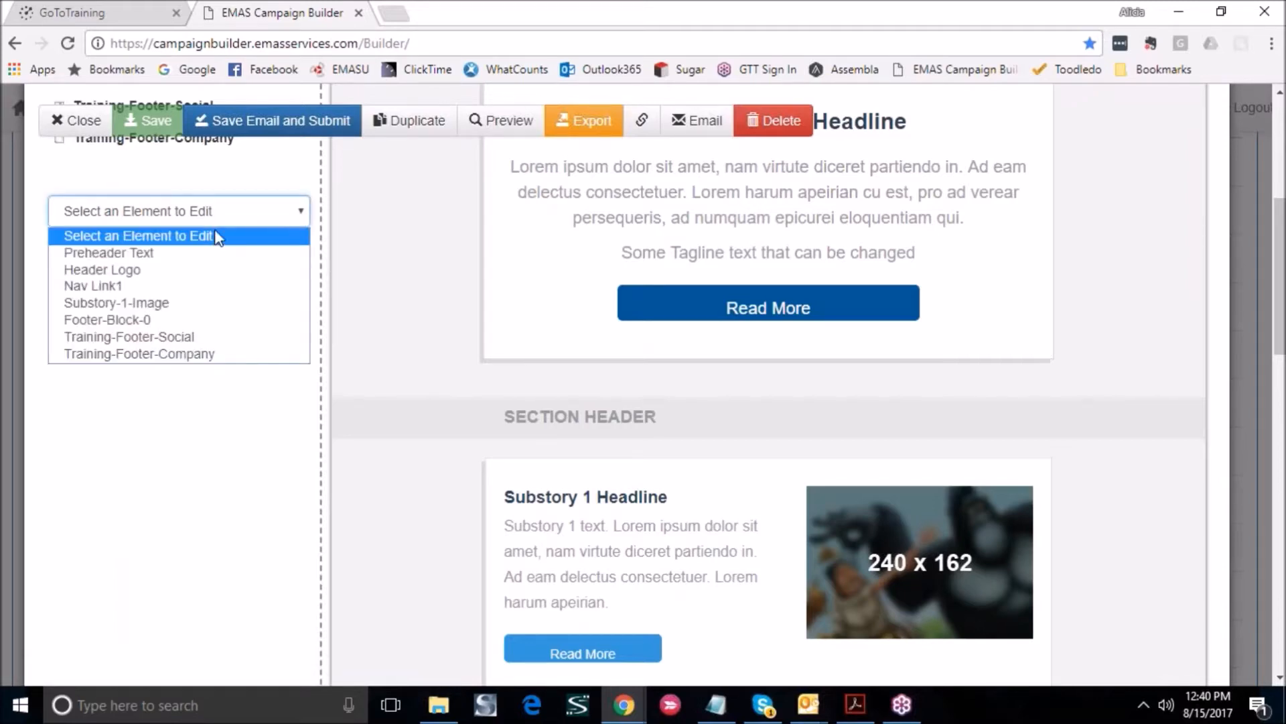
left_click(169, 315)
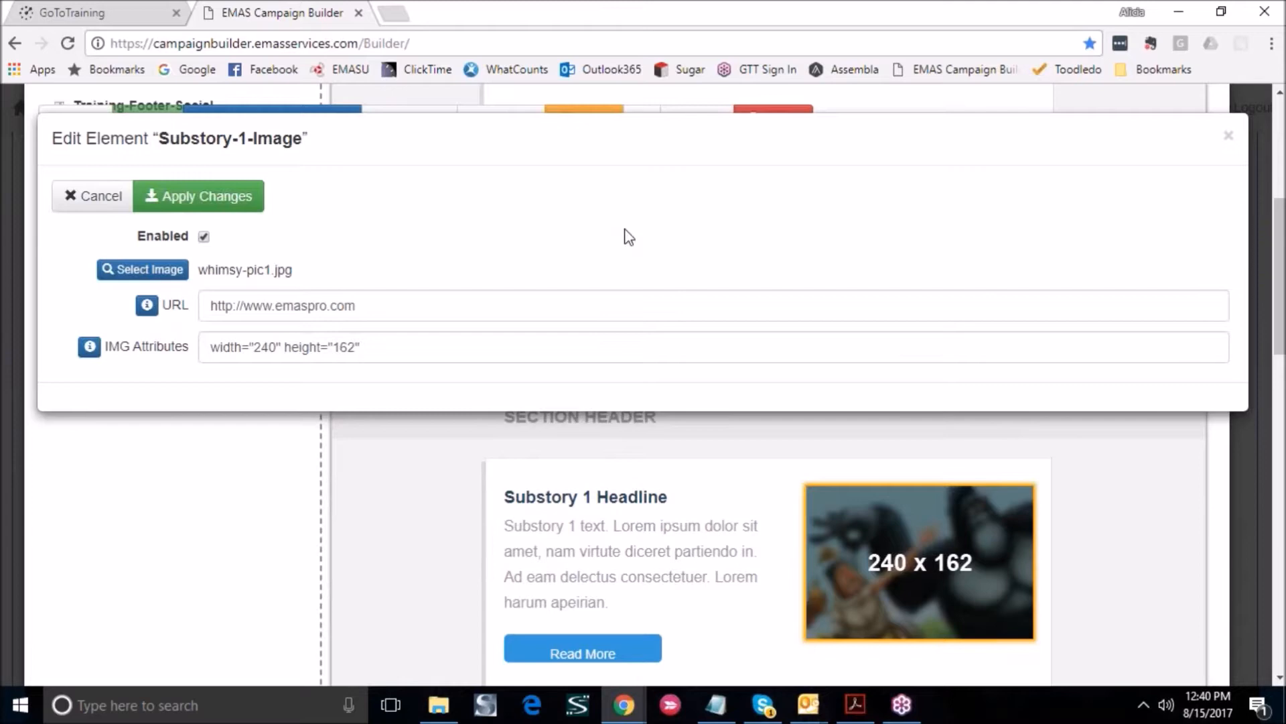
Review the Substory-1-Image element's available images, URL and IMG Attributes
left_click(183, 272)
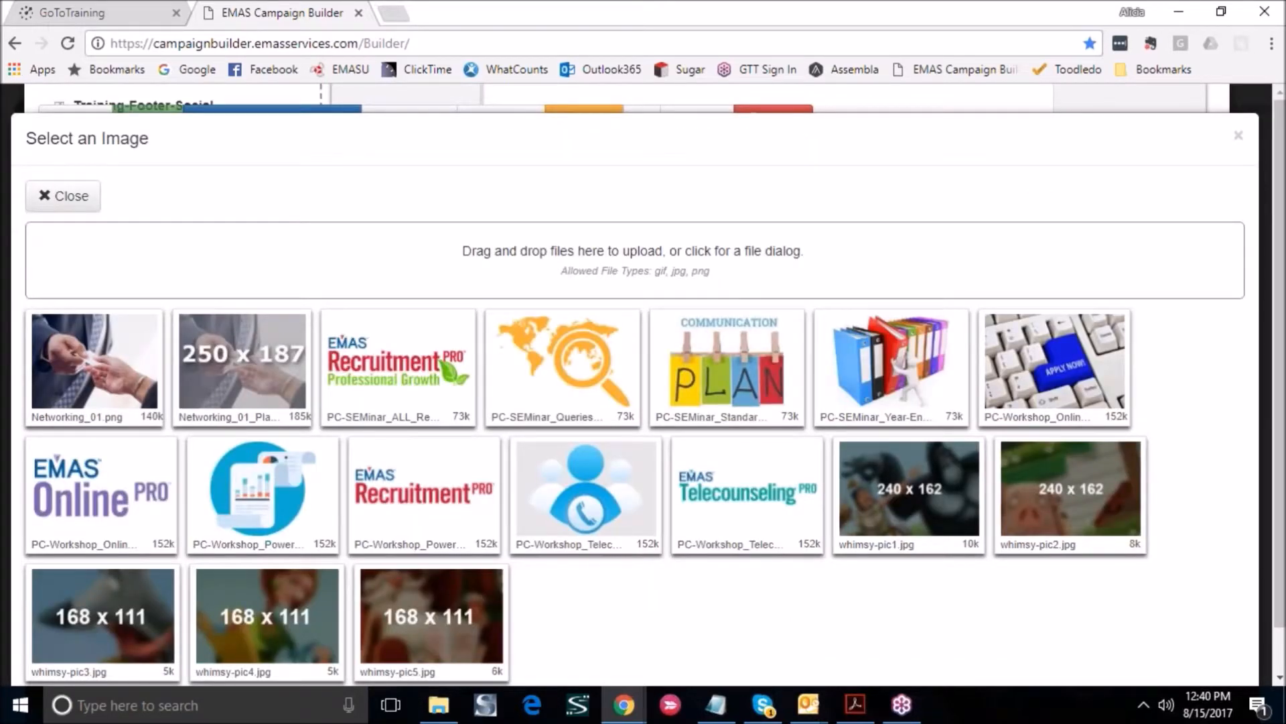
left_click(64, 195)
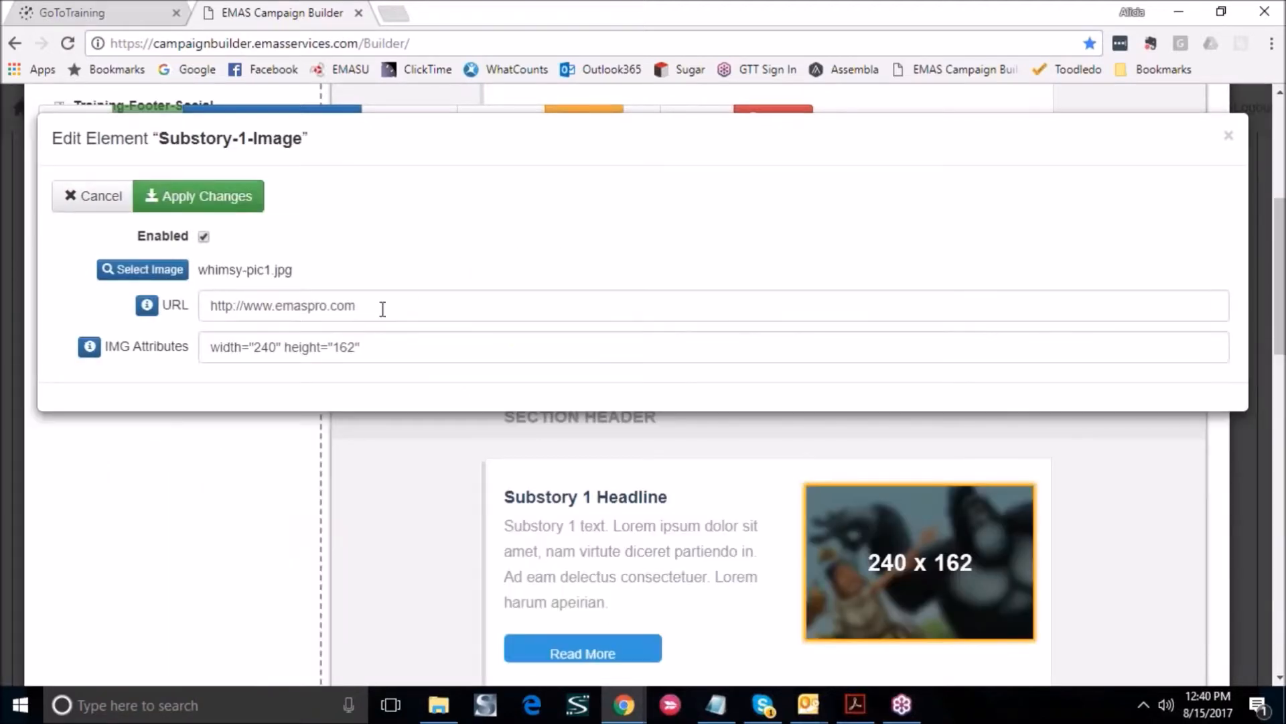
left_click(382, 308)
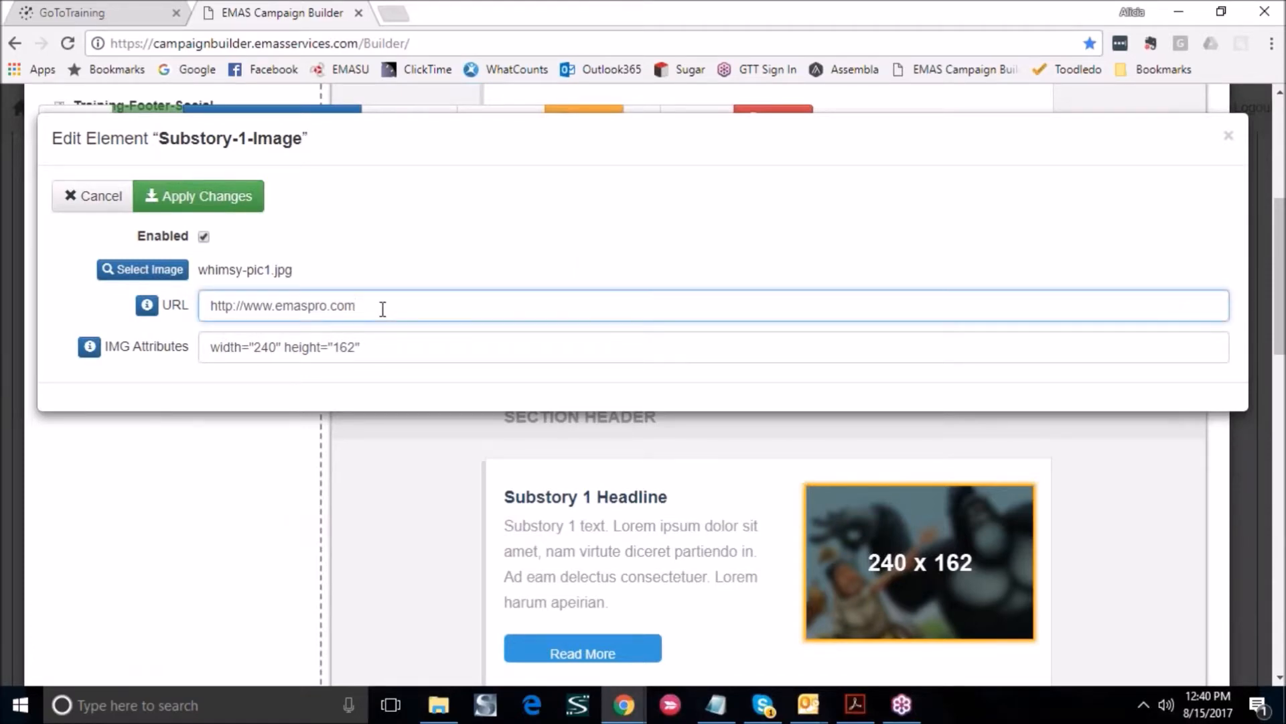
left_click(432, 354)
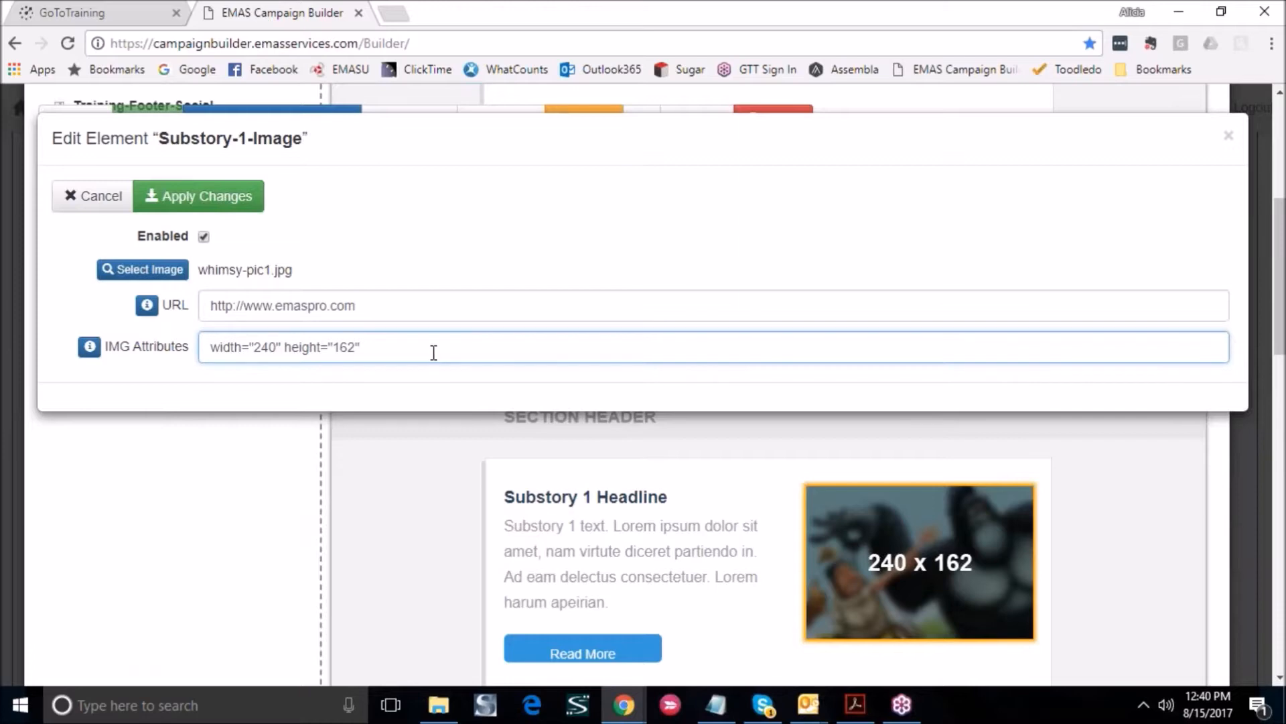
Replace the Substory-1-Image picture with whimsy-pic2.jpg, apply the change, then save and close the email
left_click(154, 274)
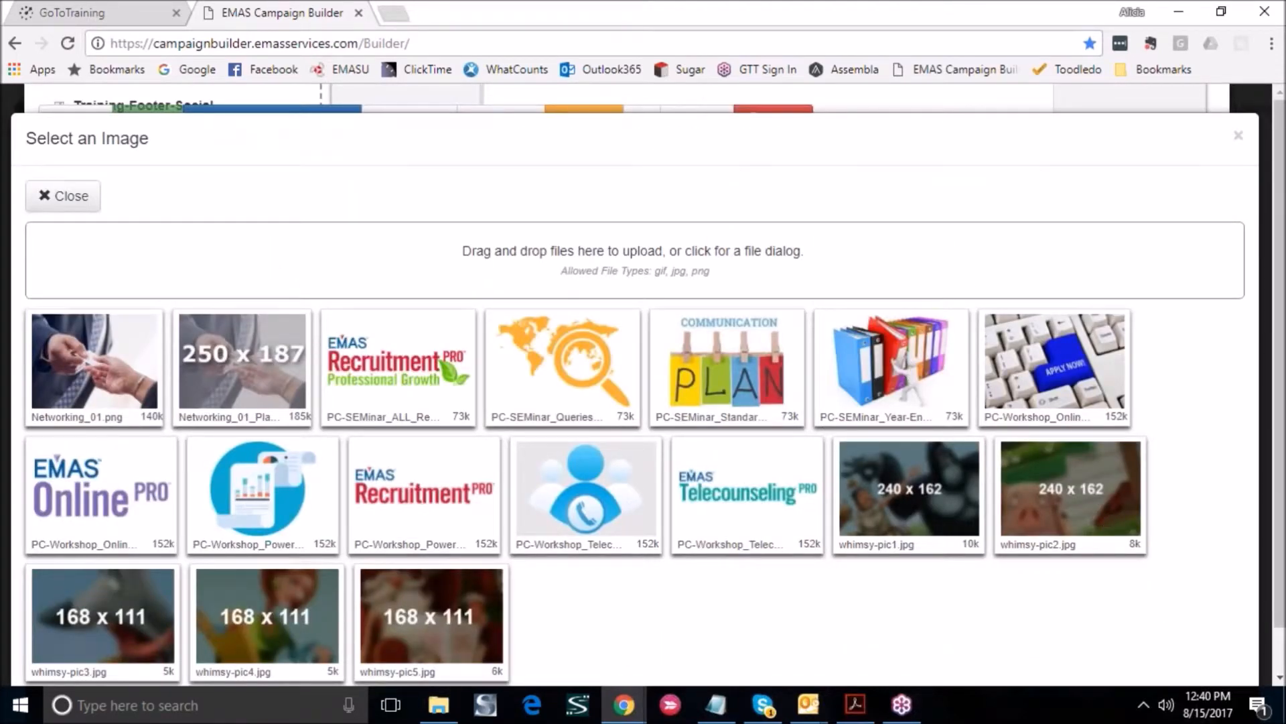
left_click(1071, 489)
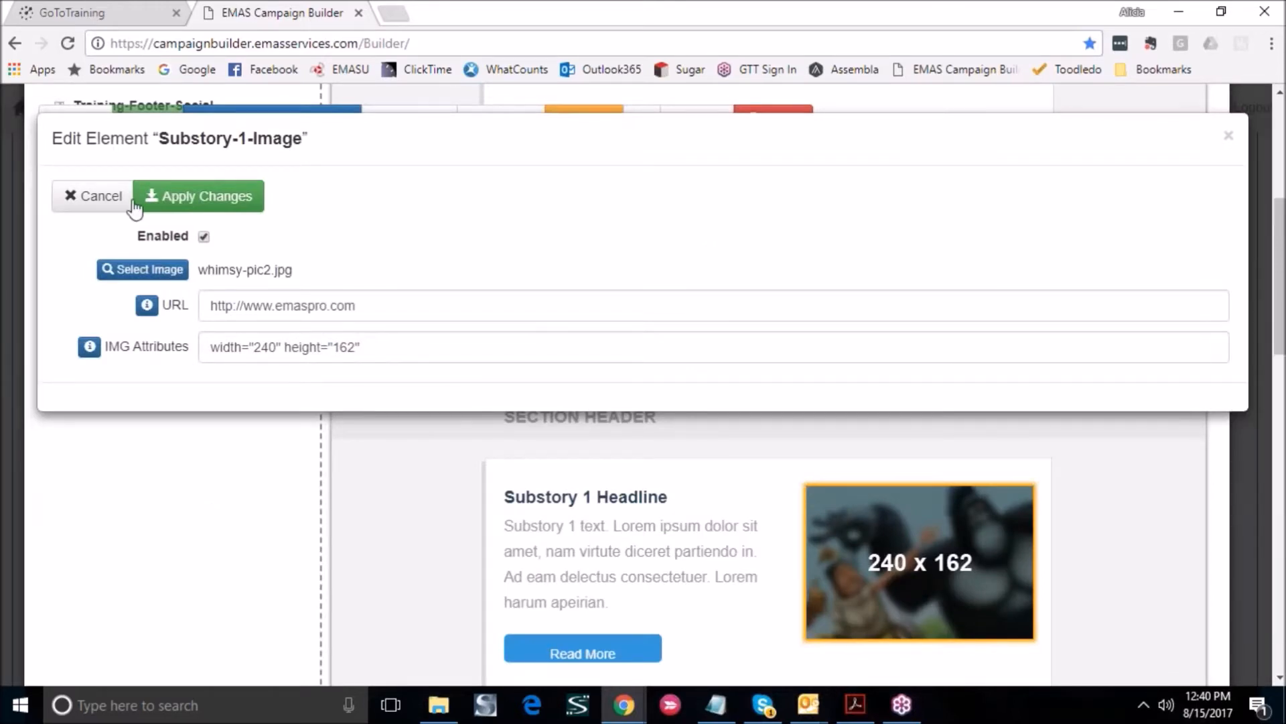
left_click(185, 201)
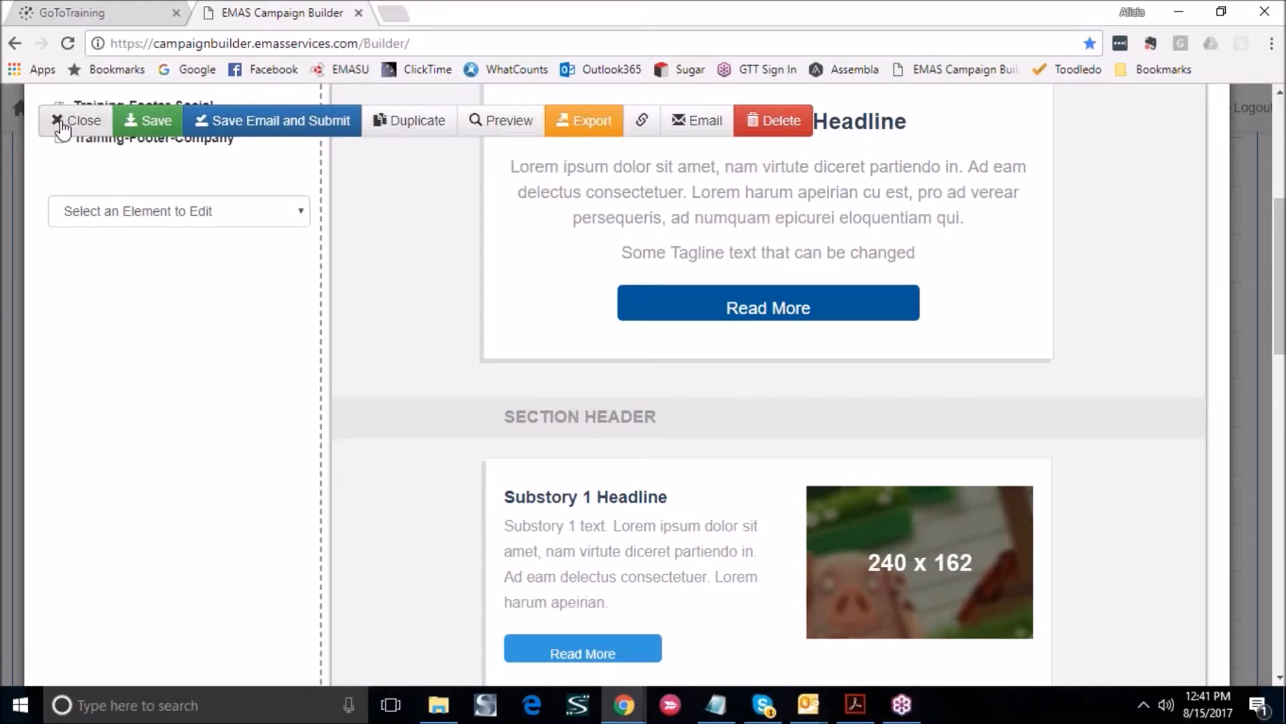
left_click(165, 123)
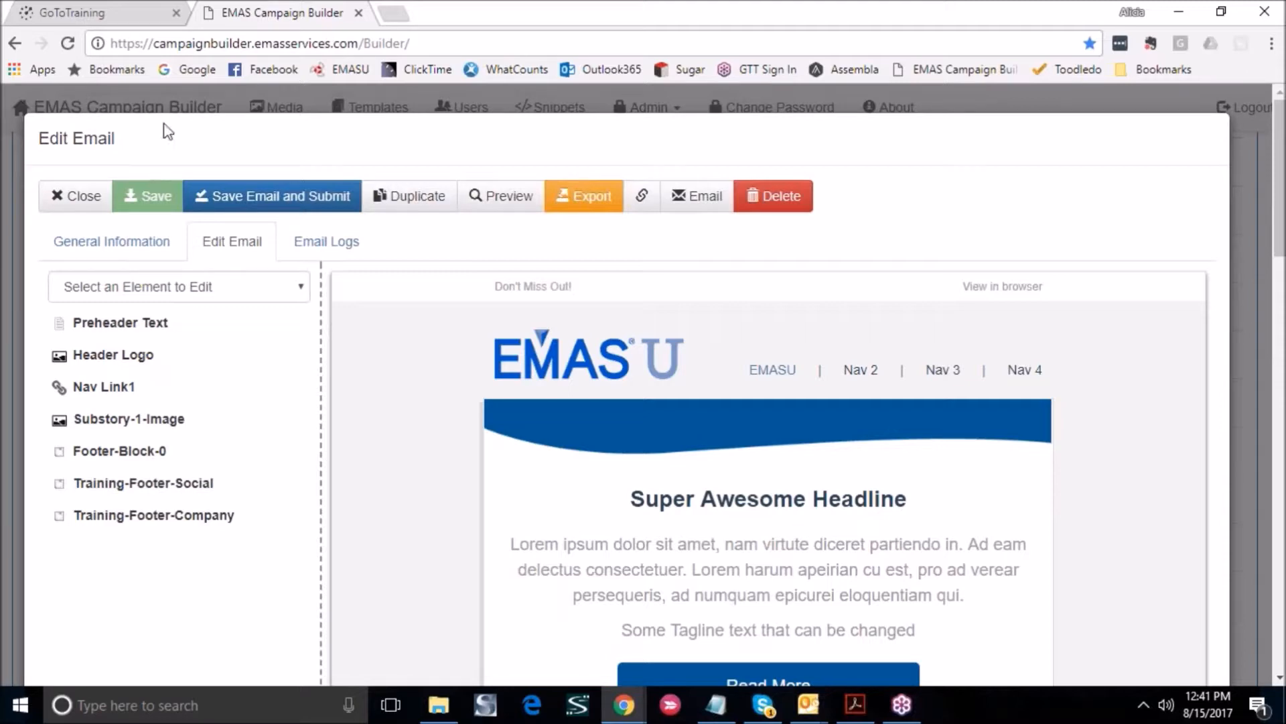
left_click(75, 195)
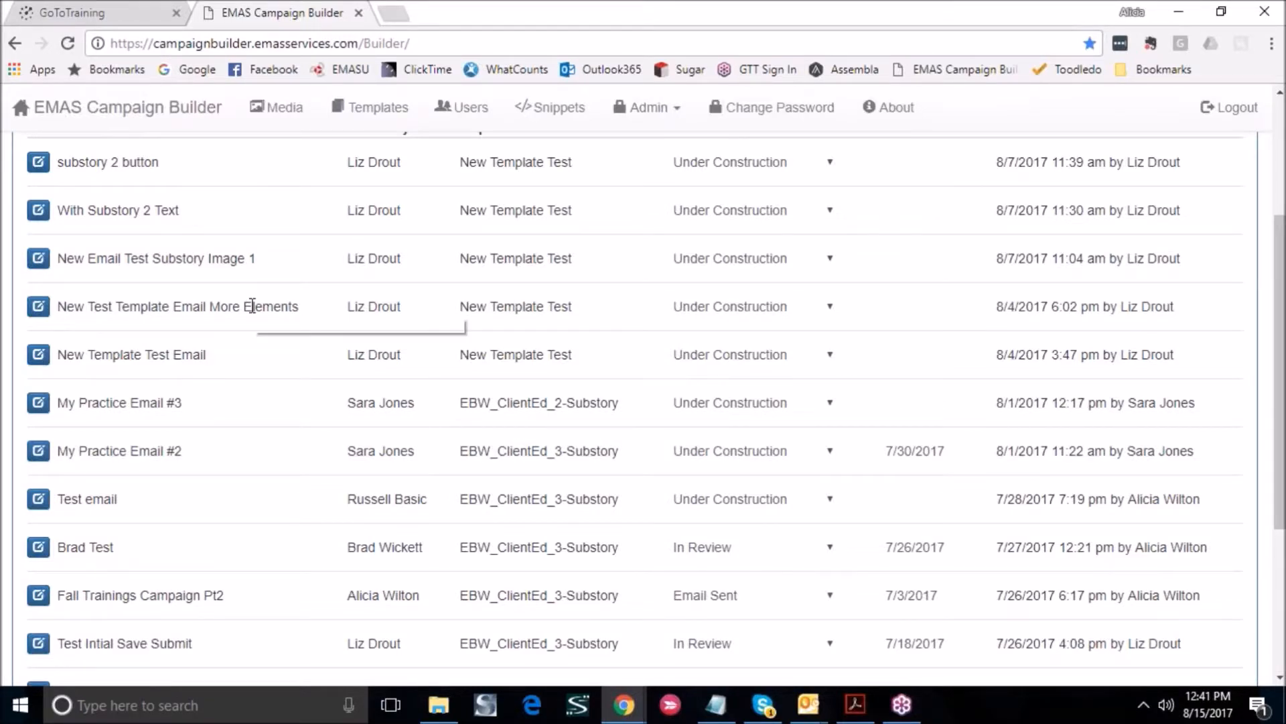
Find the Test Toggling Sections email on the first page of the email list and open it for editing
scroll(270, 273, "down", 1)
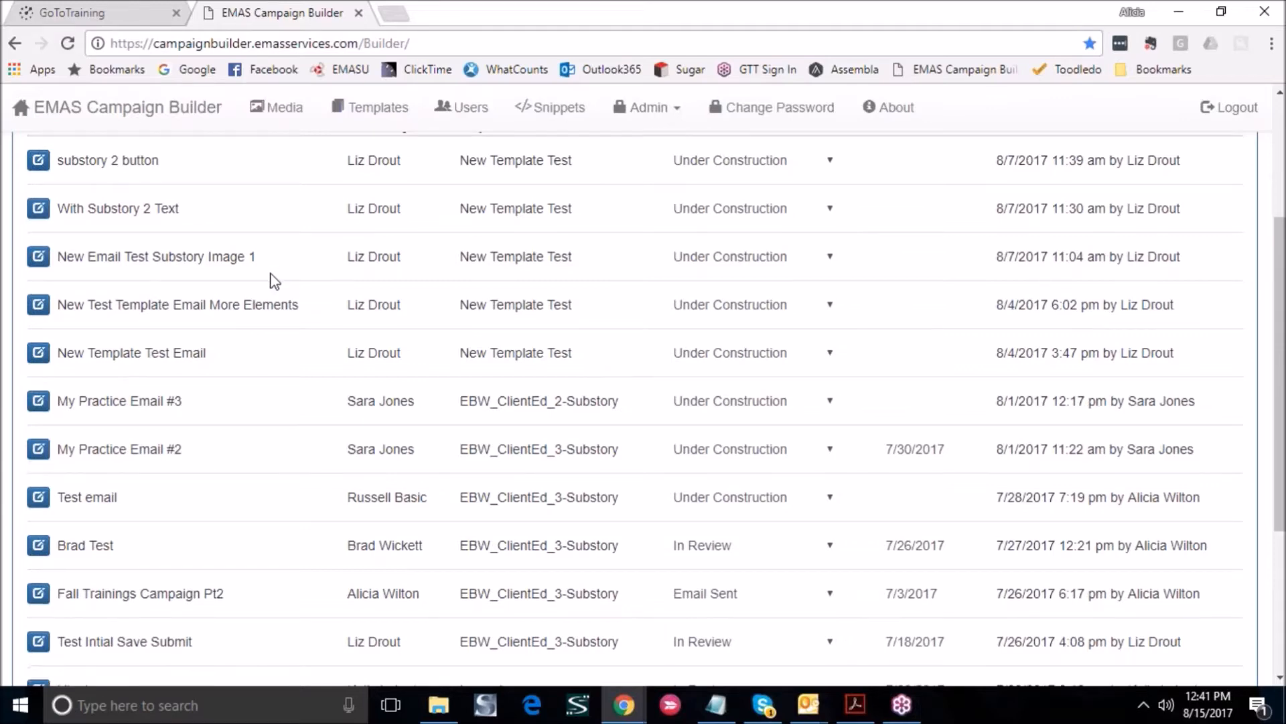
scroll(275, 280, "down", 4)
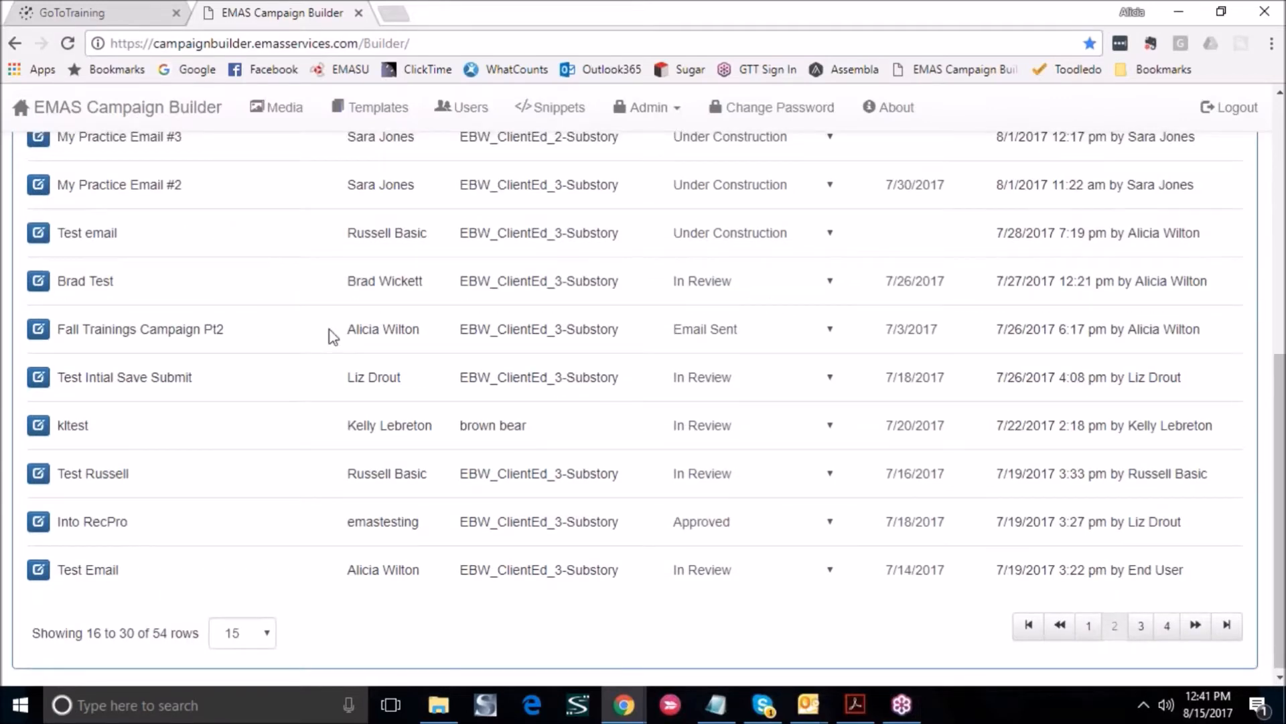
scroll(333, 335, "up", 6)
scroll(333, 335, "down", 6)
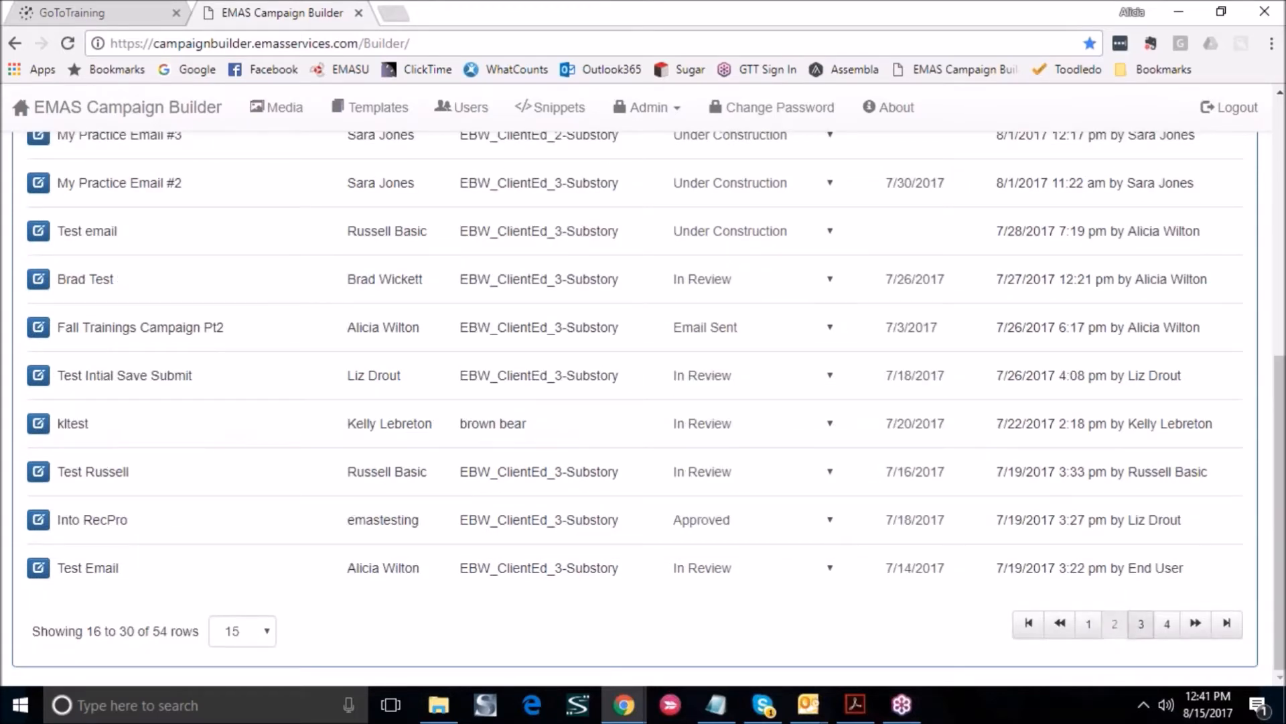
left_click(1089, 624)
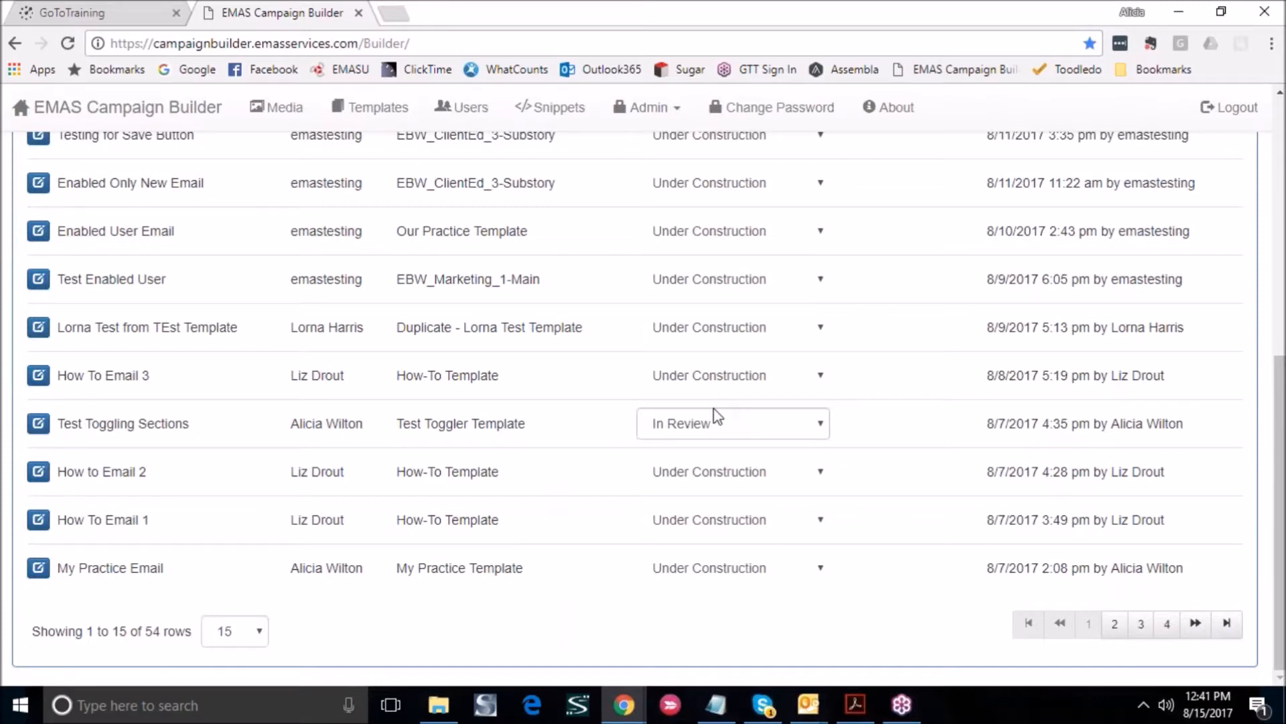
left_click(39, 423)
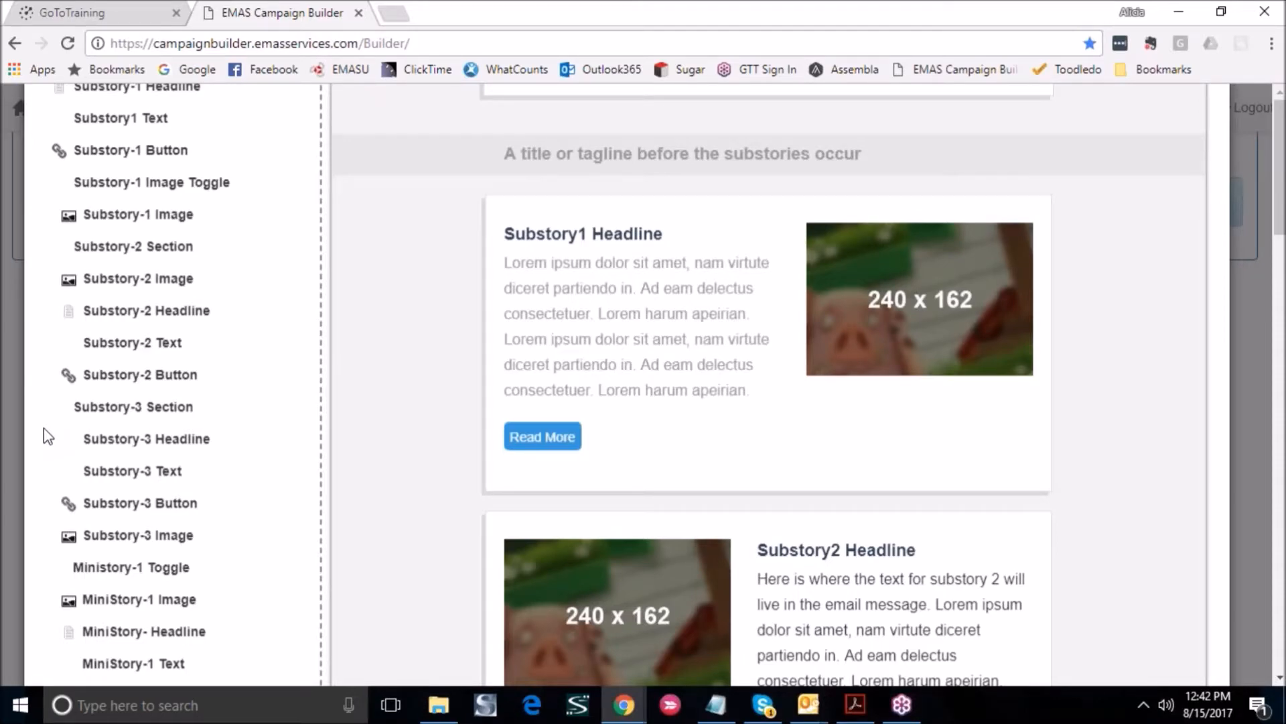
Examine how the substory and ministory toggles group their nested elements against the email layout, and close the email
scroll(43, 427, "up", 10)
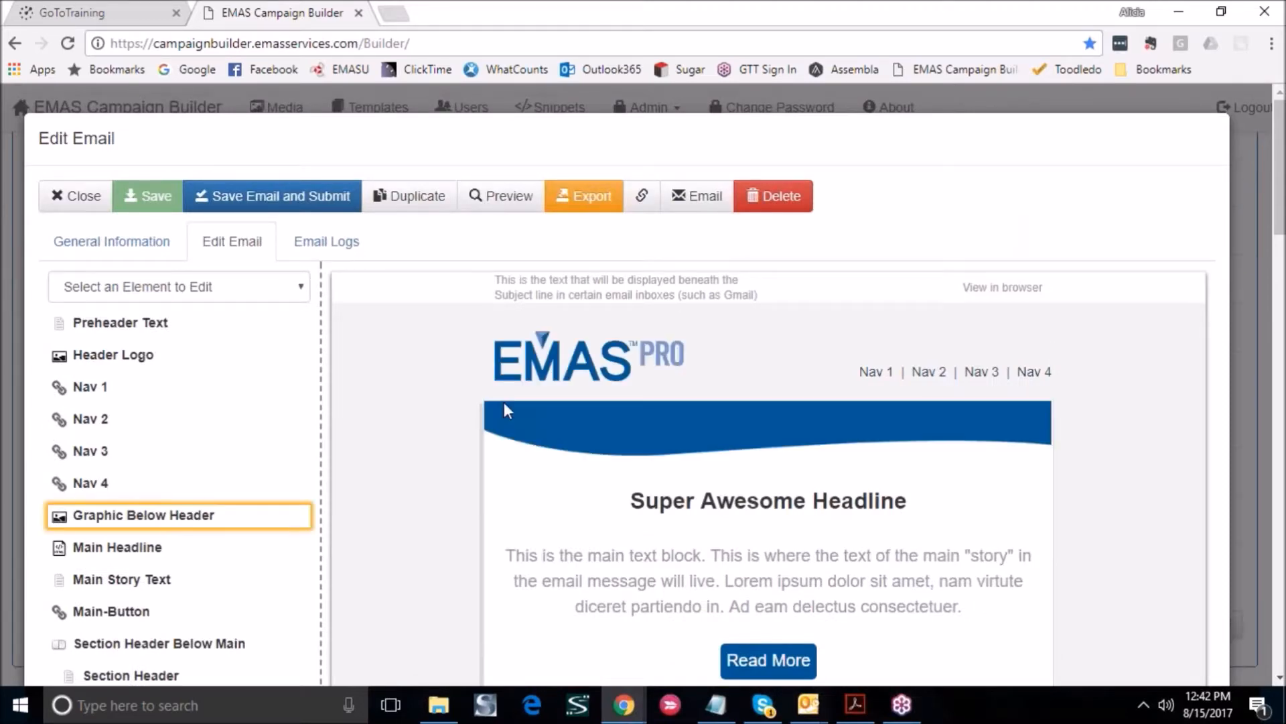
scroll(388, 362, "down", 1)
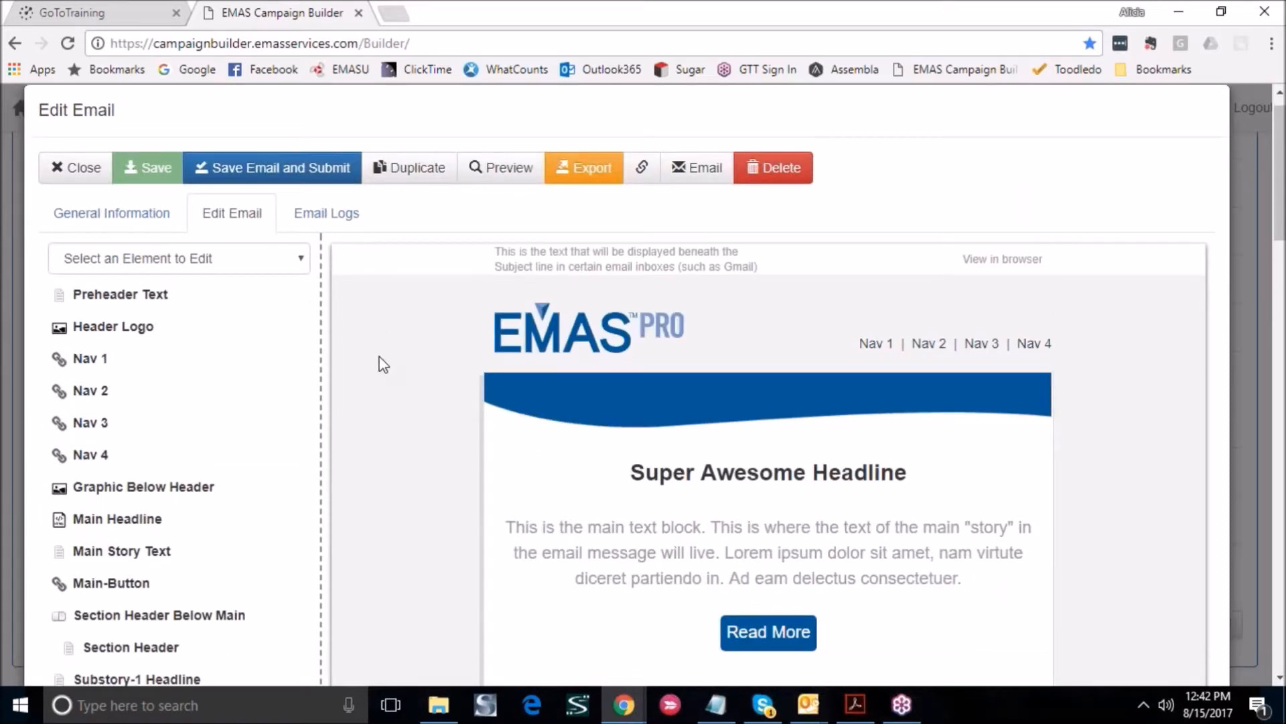
scroll(384, 364, "down", 9)
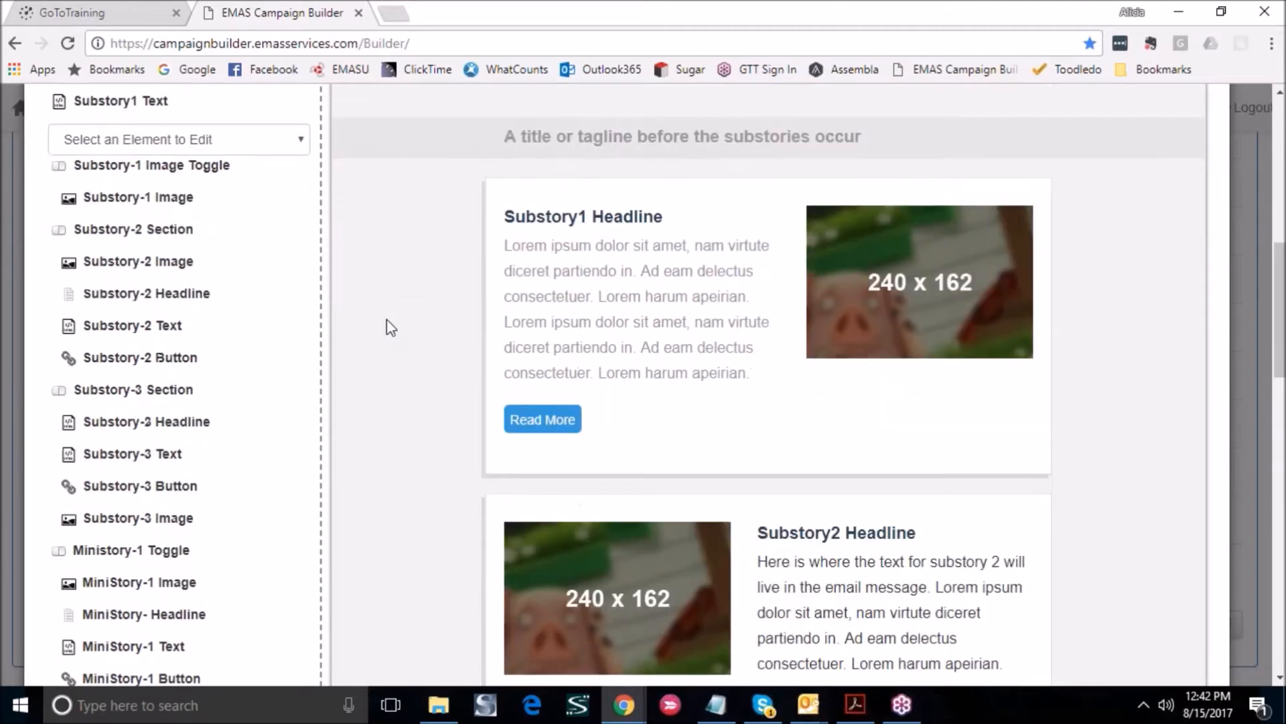
scroll(391, 328, "down", 1)
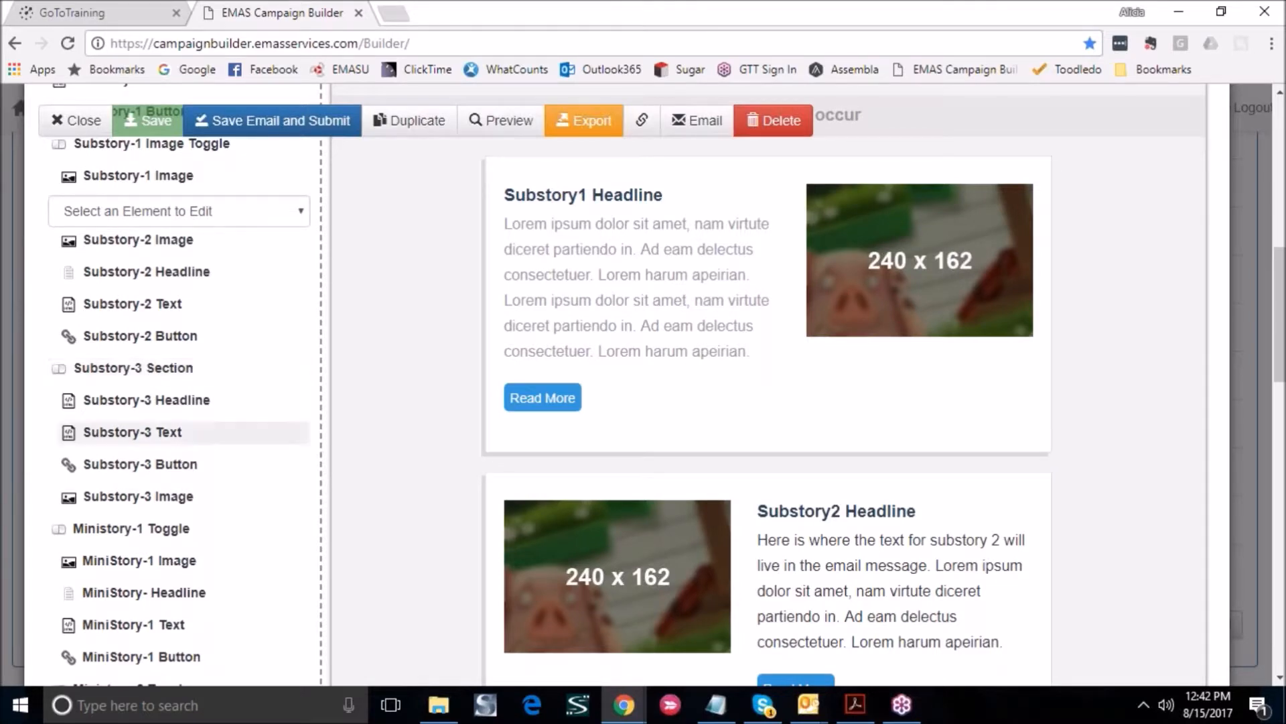
scroll(251, 439, "up", 1)
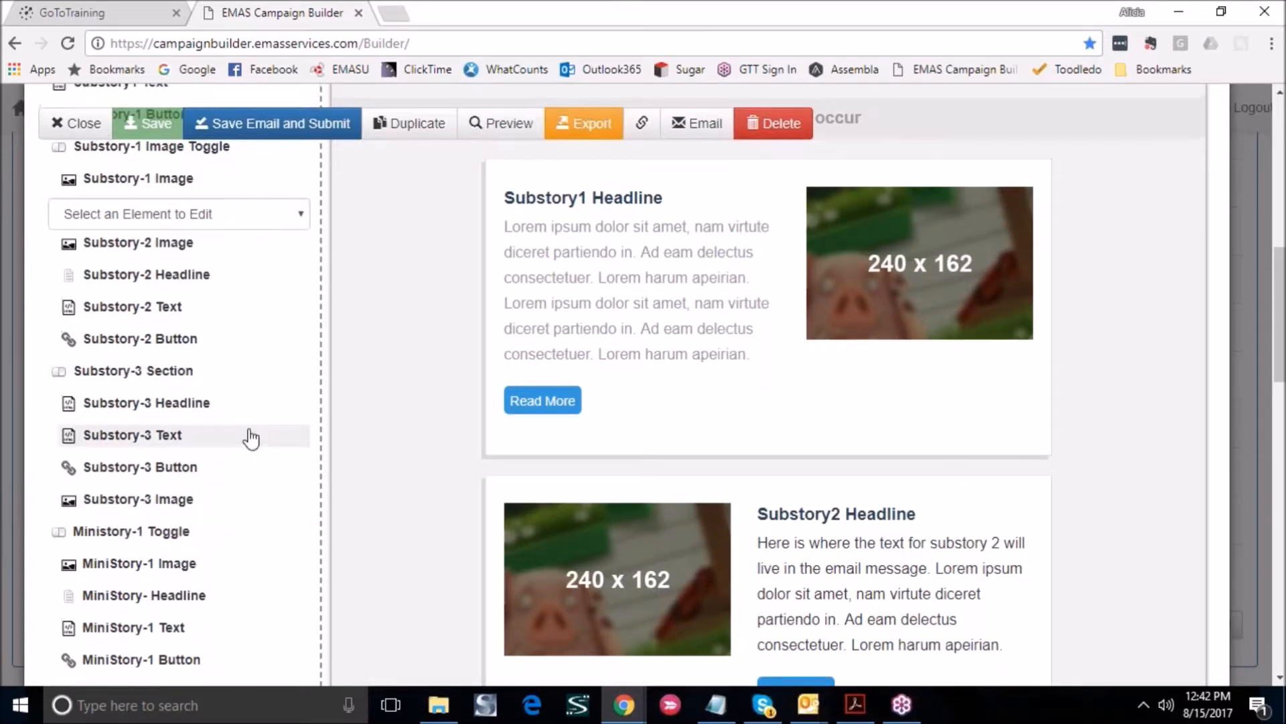
scroll(251, 439, "up", 3)
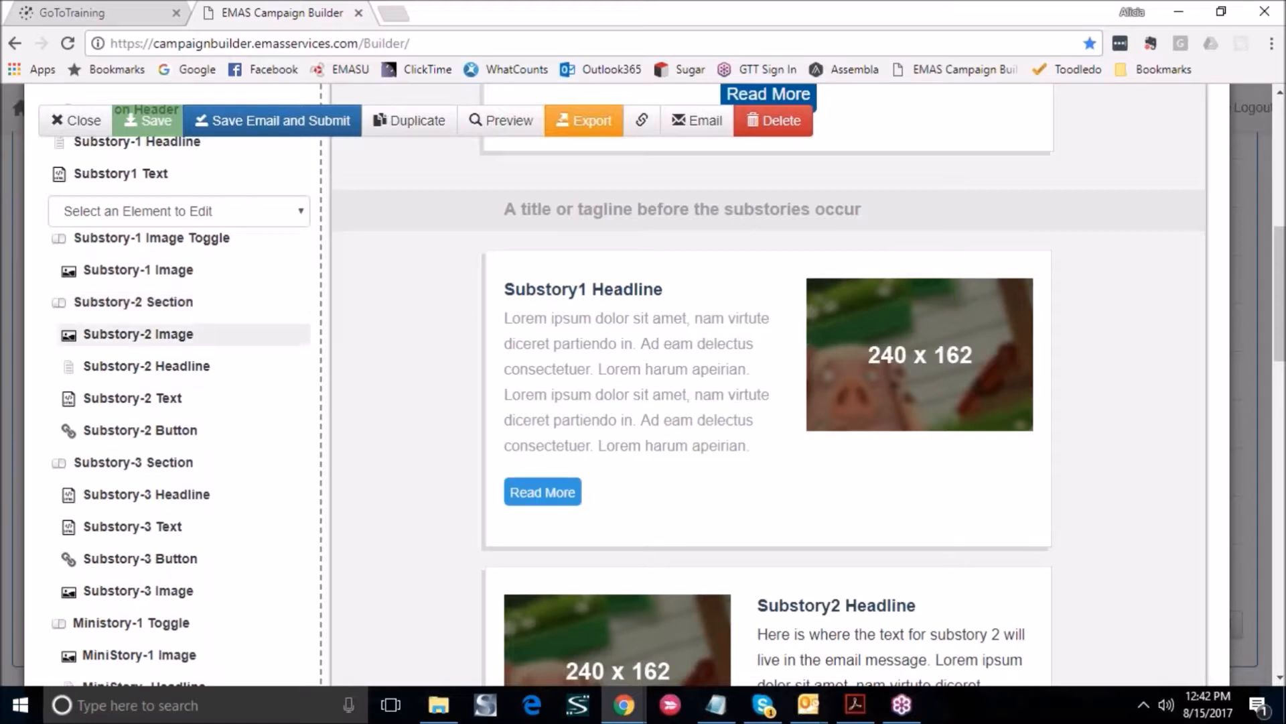
scroll(369, 373, "up", 1)
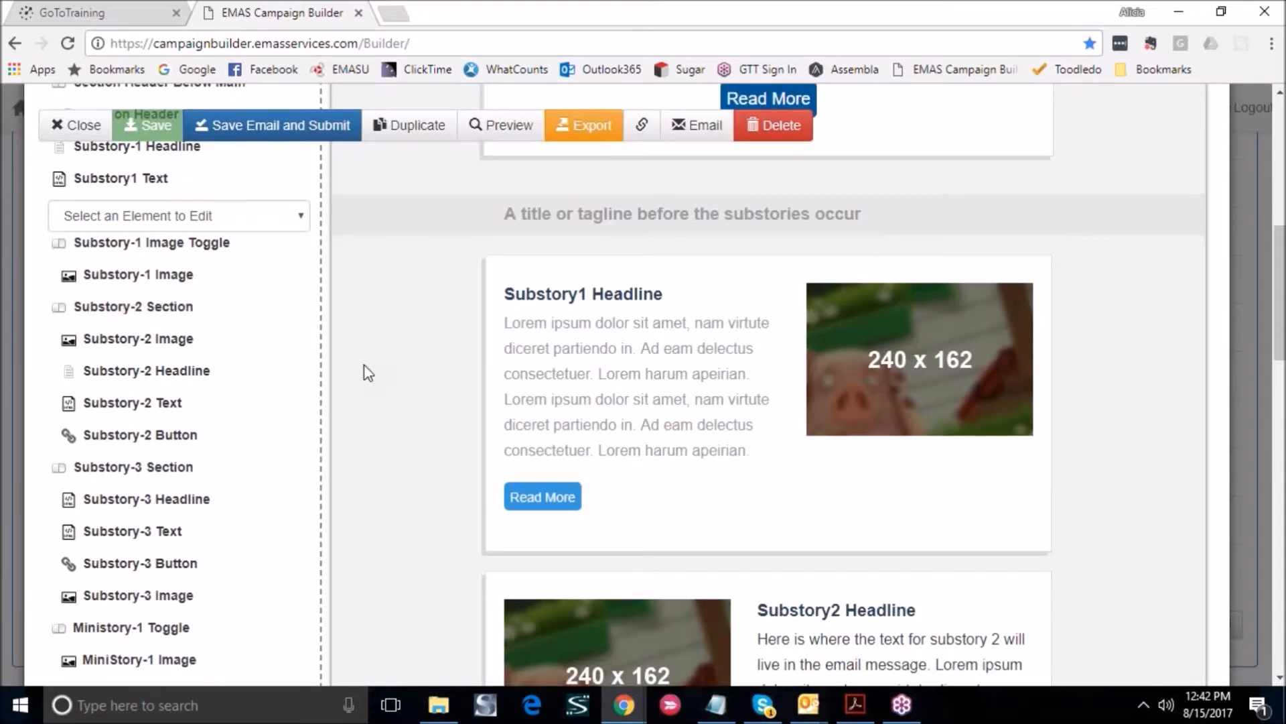
scroll(360, 373, "up", 2)
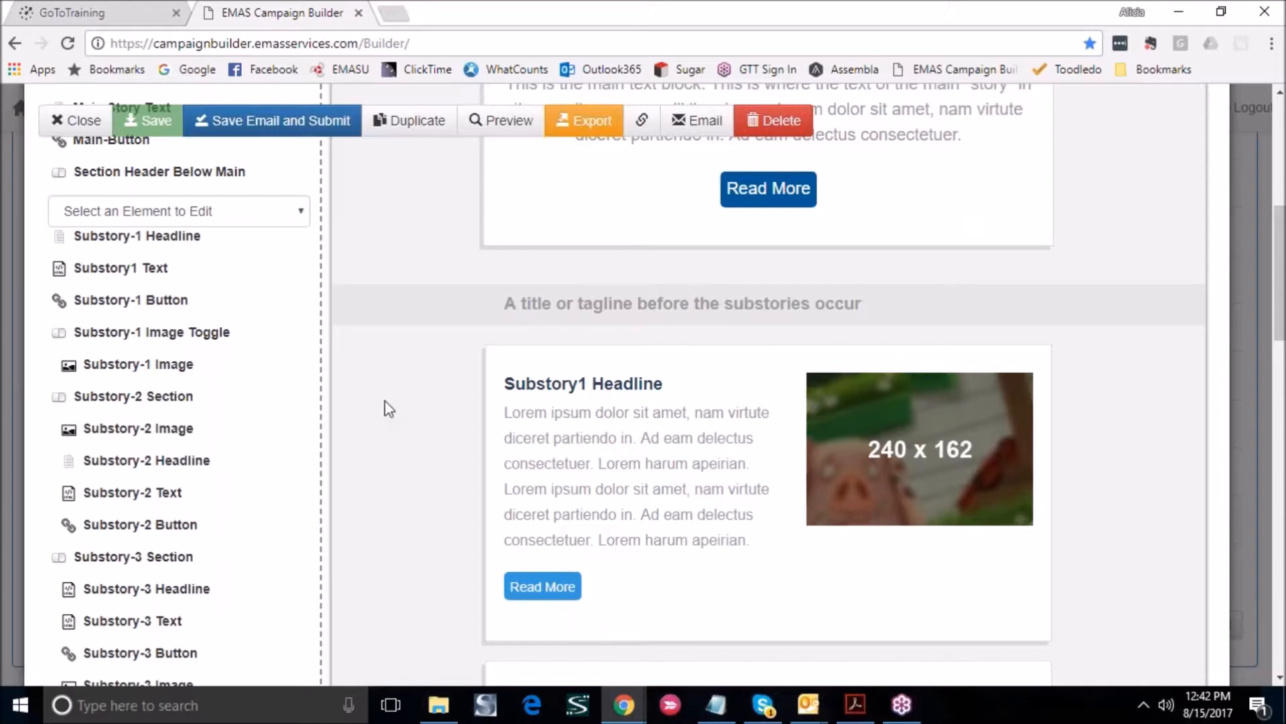
scroll(385, 396, "down", 1)
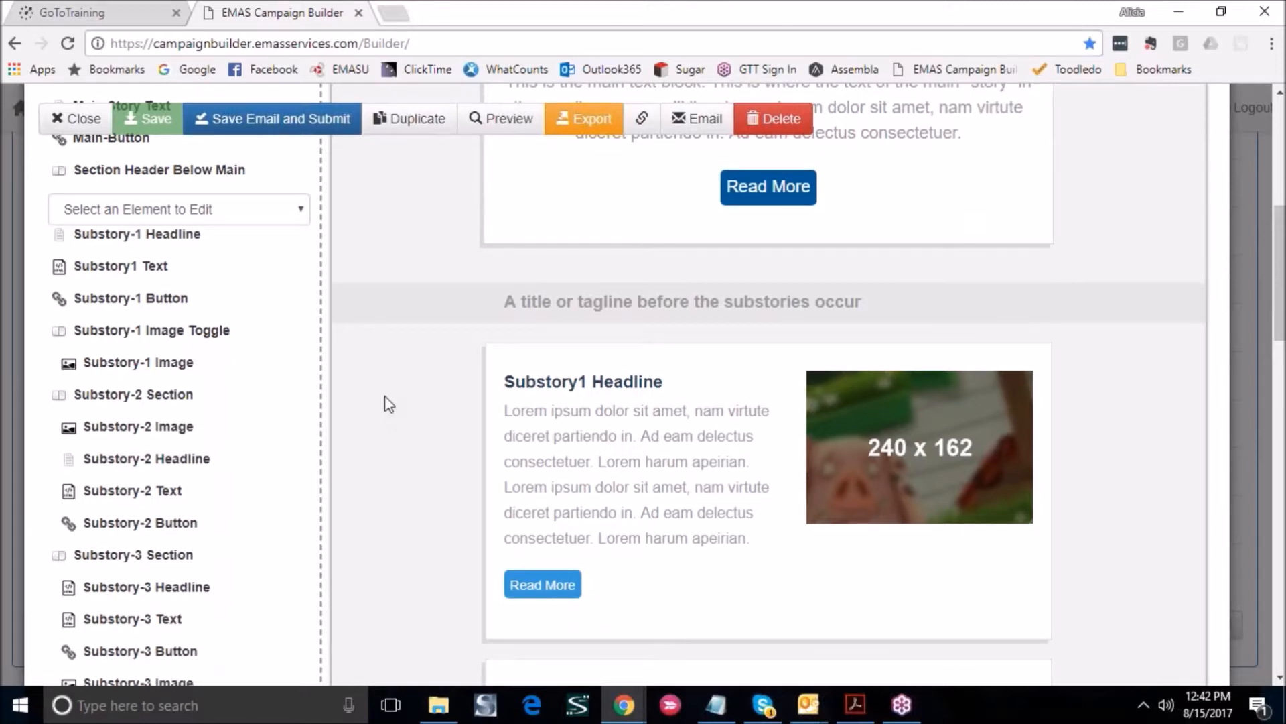
scroll(388, 403, "down", 3)
scroll(389, 404, "down", 3)
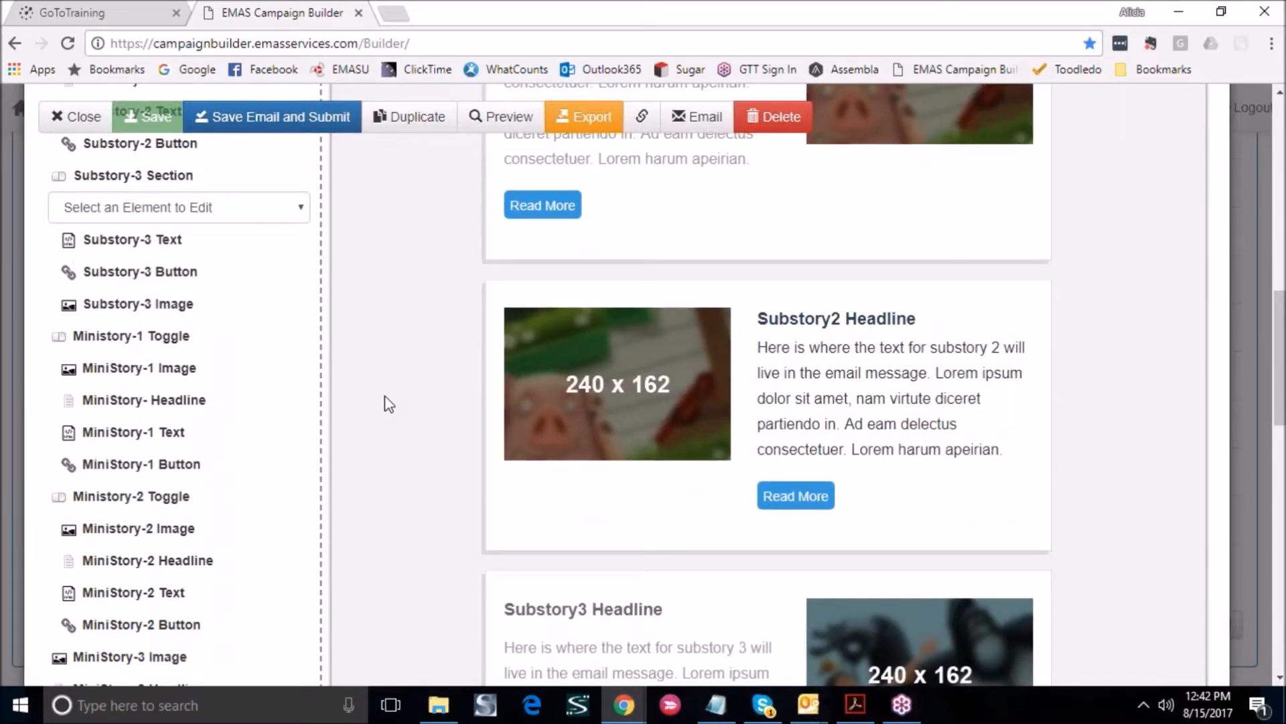
scroll(389, 404, "down", 1)
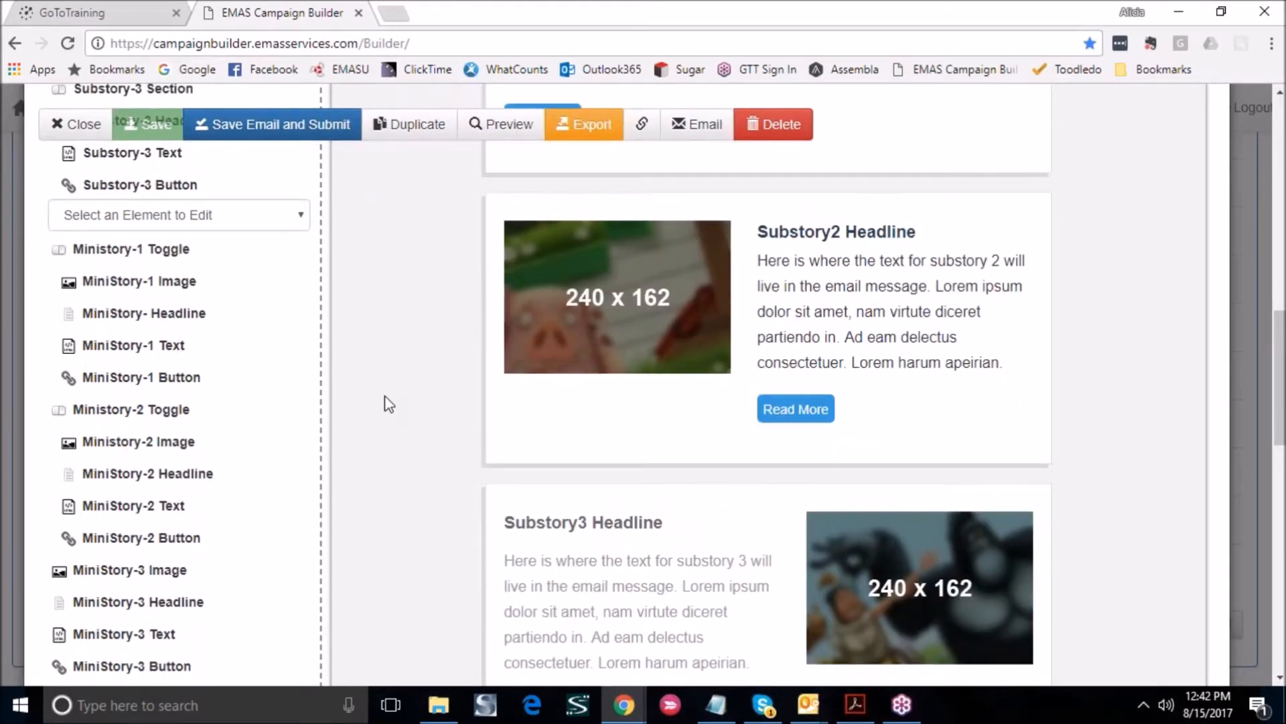
scroll(387, 402, "up", 3)
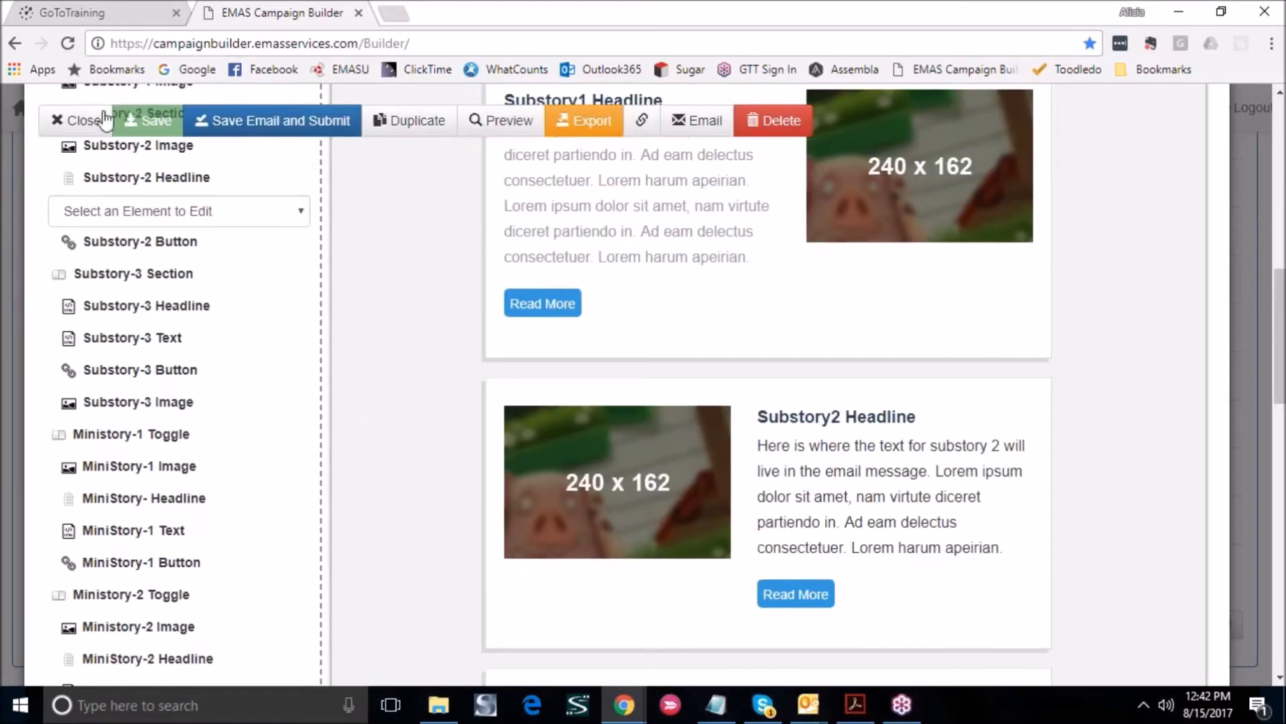
left_click(70, 121)
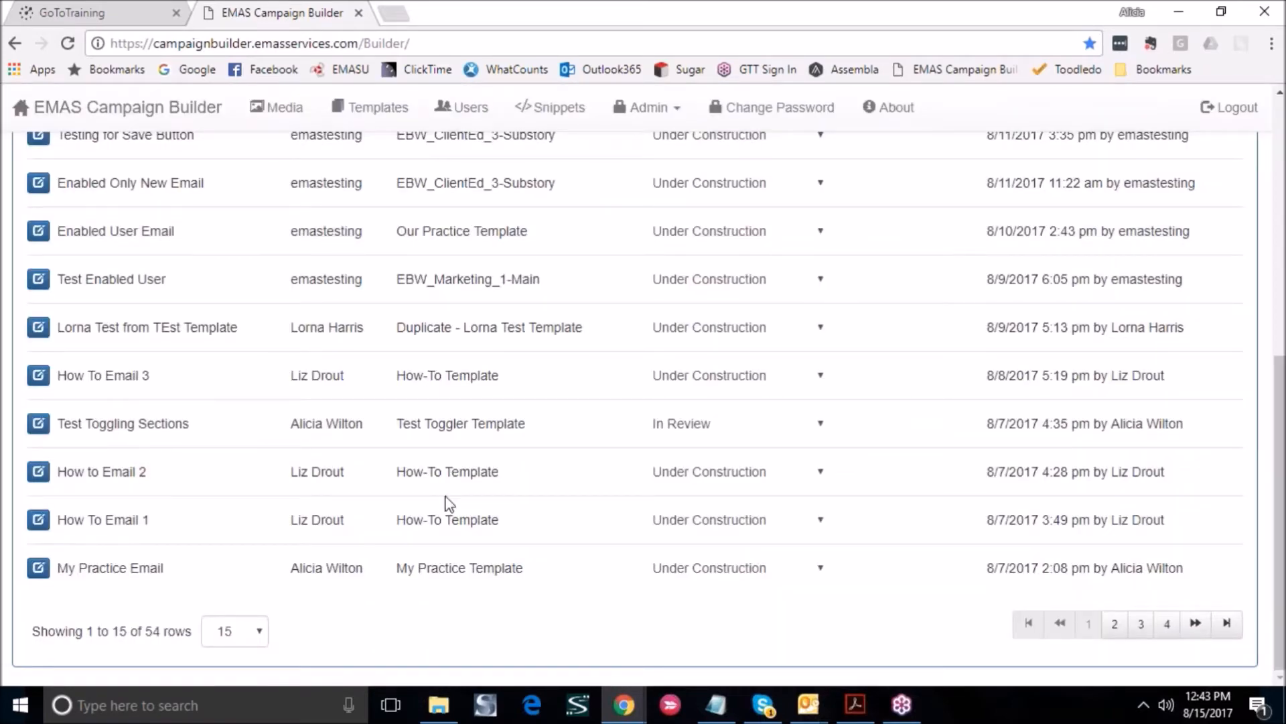
Open How-To Template for editing from the template list and switch it to the expanded code view
scroll(445, 500, "up", 5)
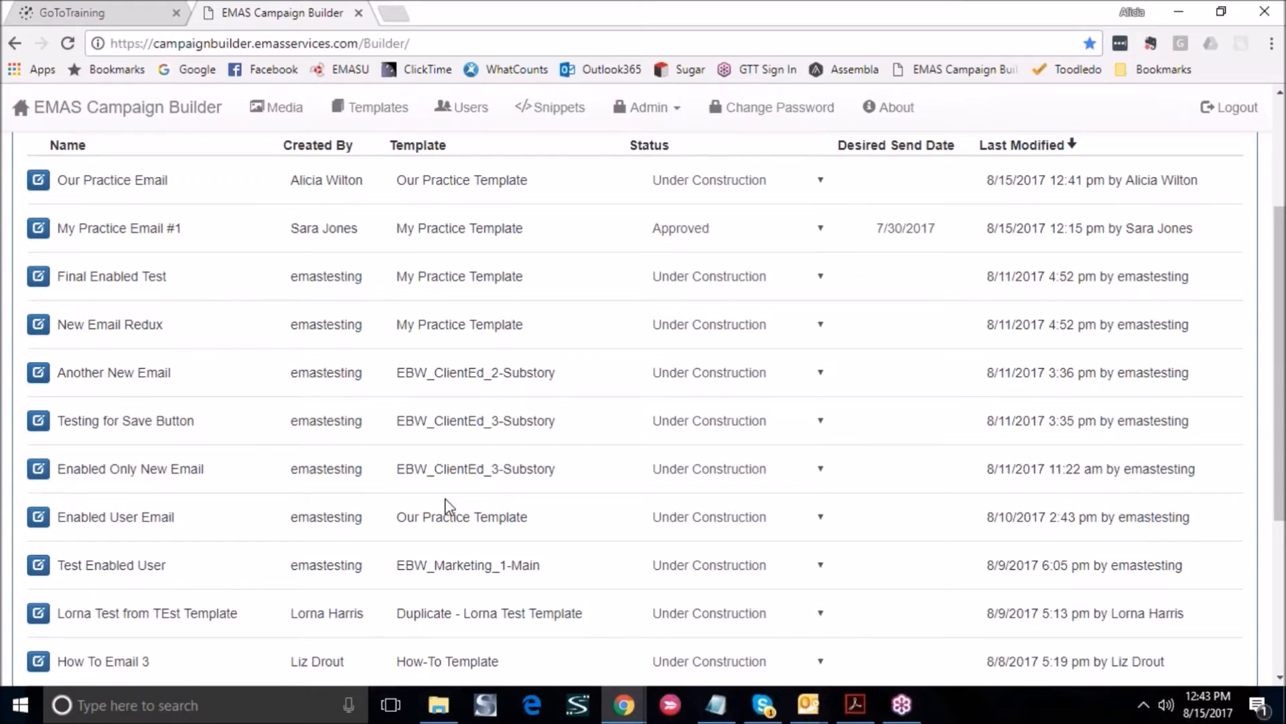
scroll(445, 497, "up", 3)
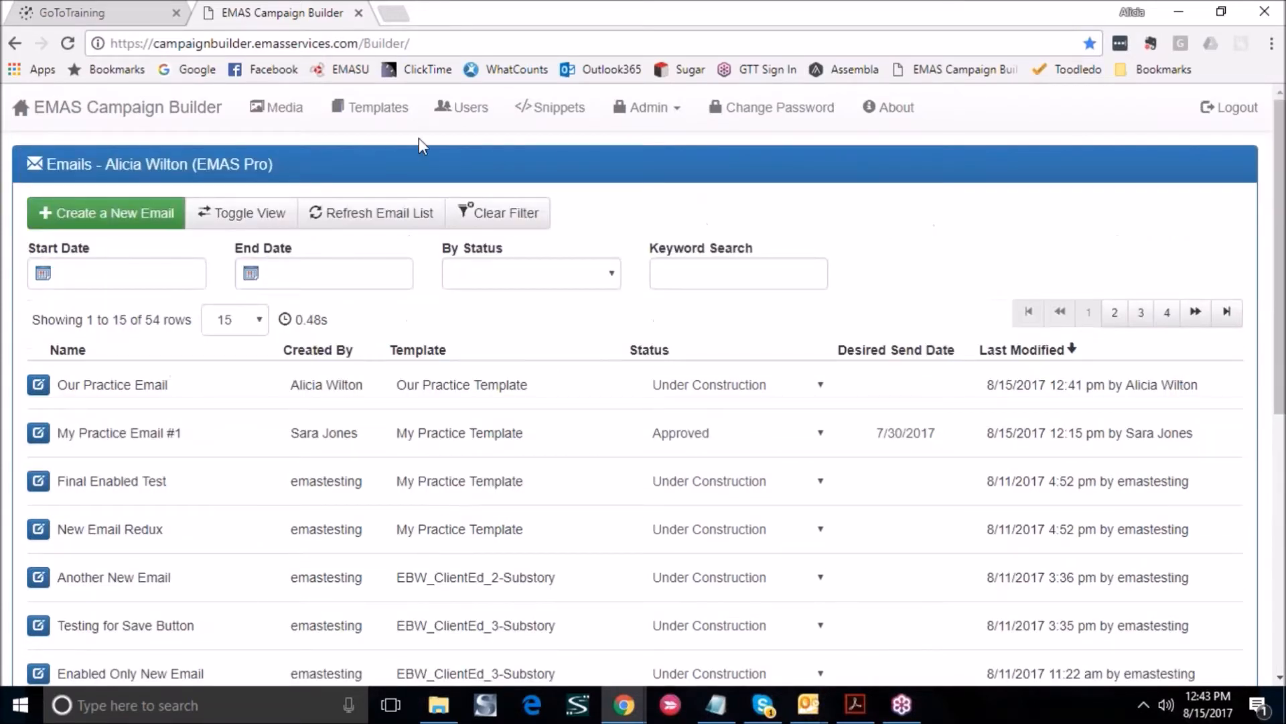
left_click(371, 109)
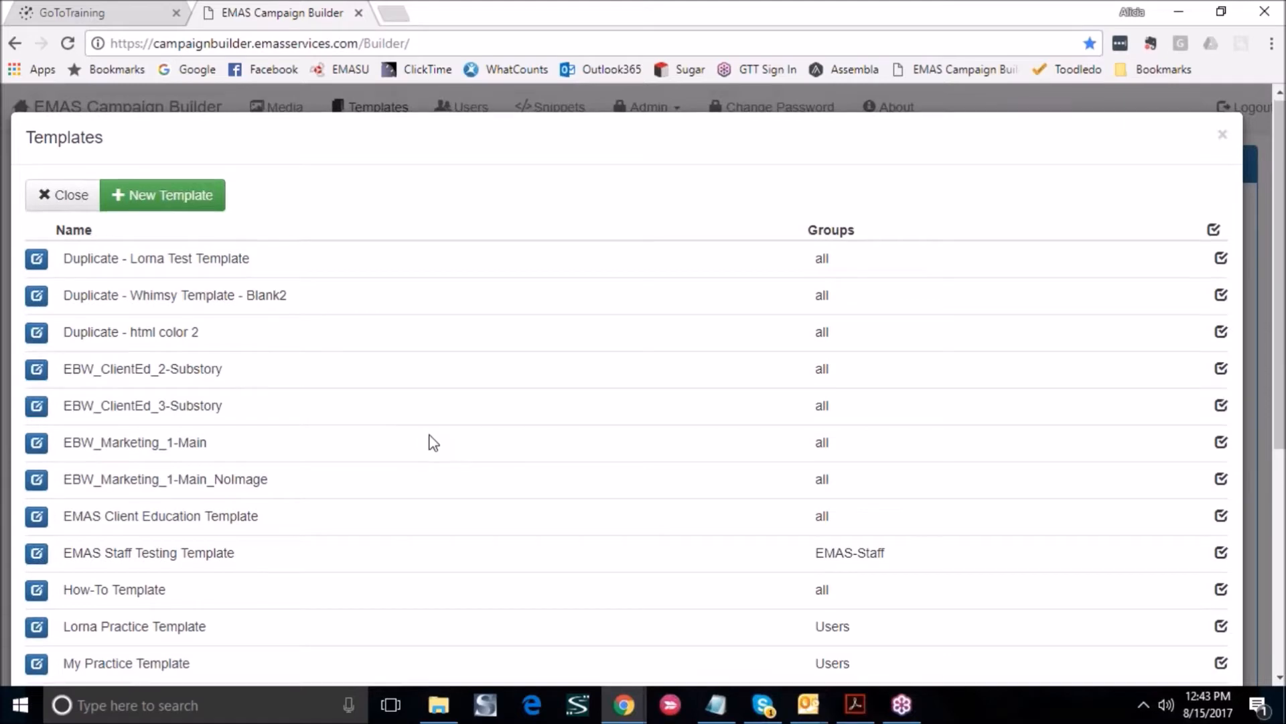
scroll(434, 442, "down", 1)
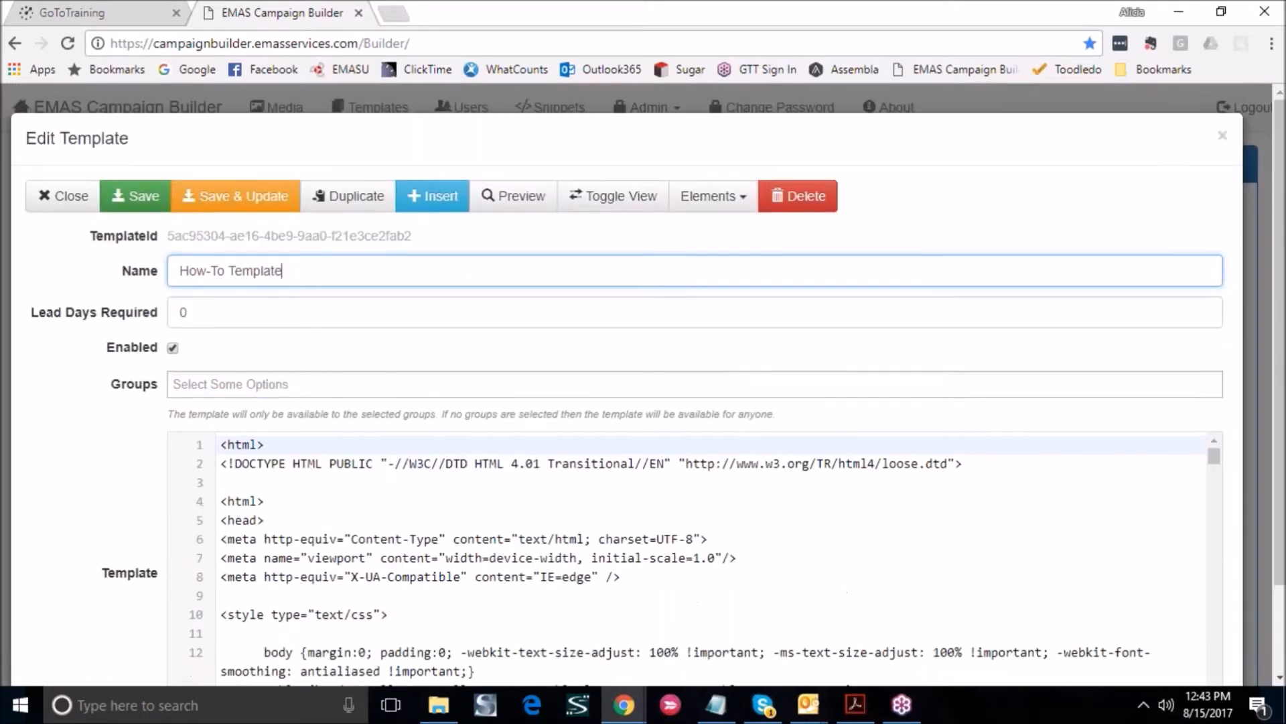
left_click(1057, 206)
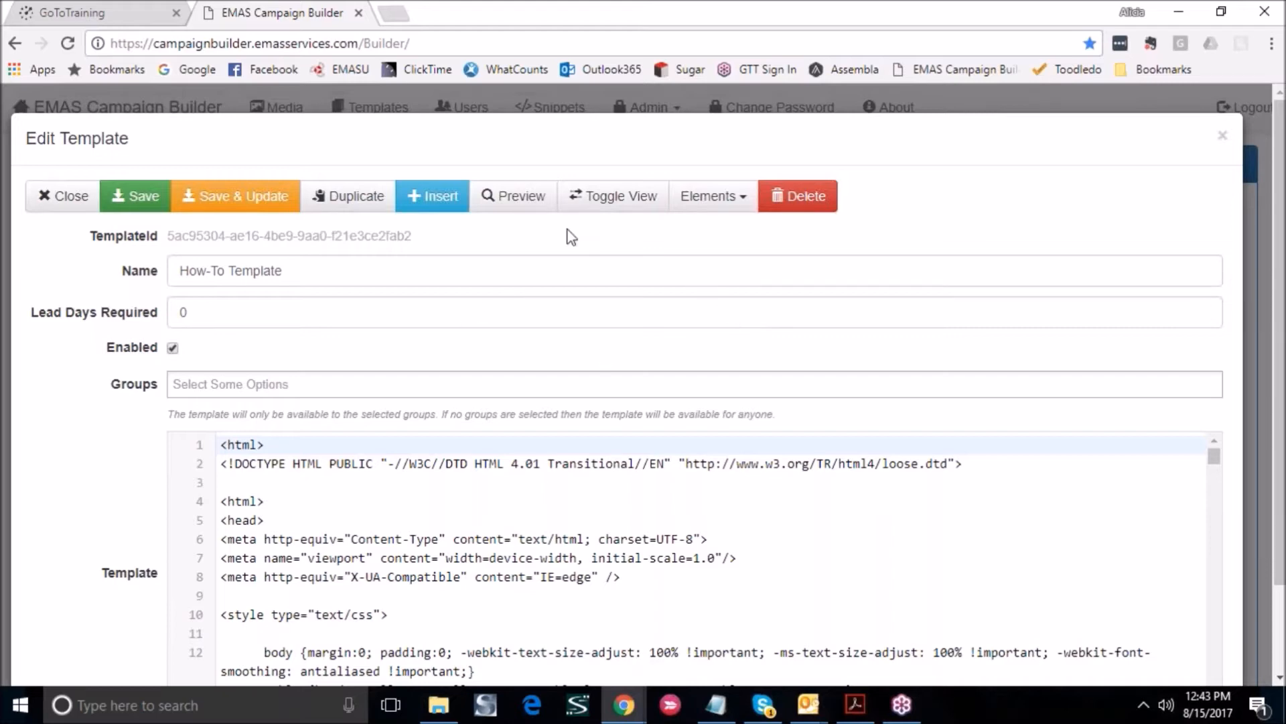
left_click(636, 202)
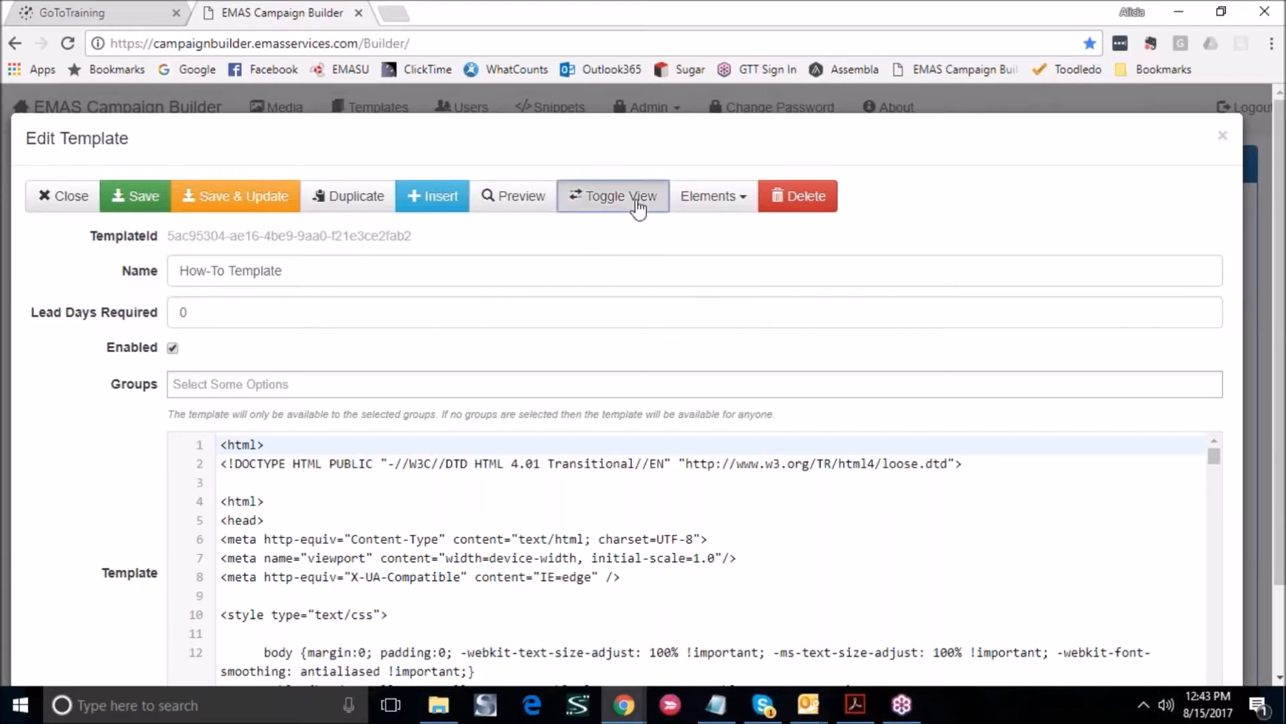
left_click(639, 207)
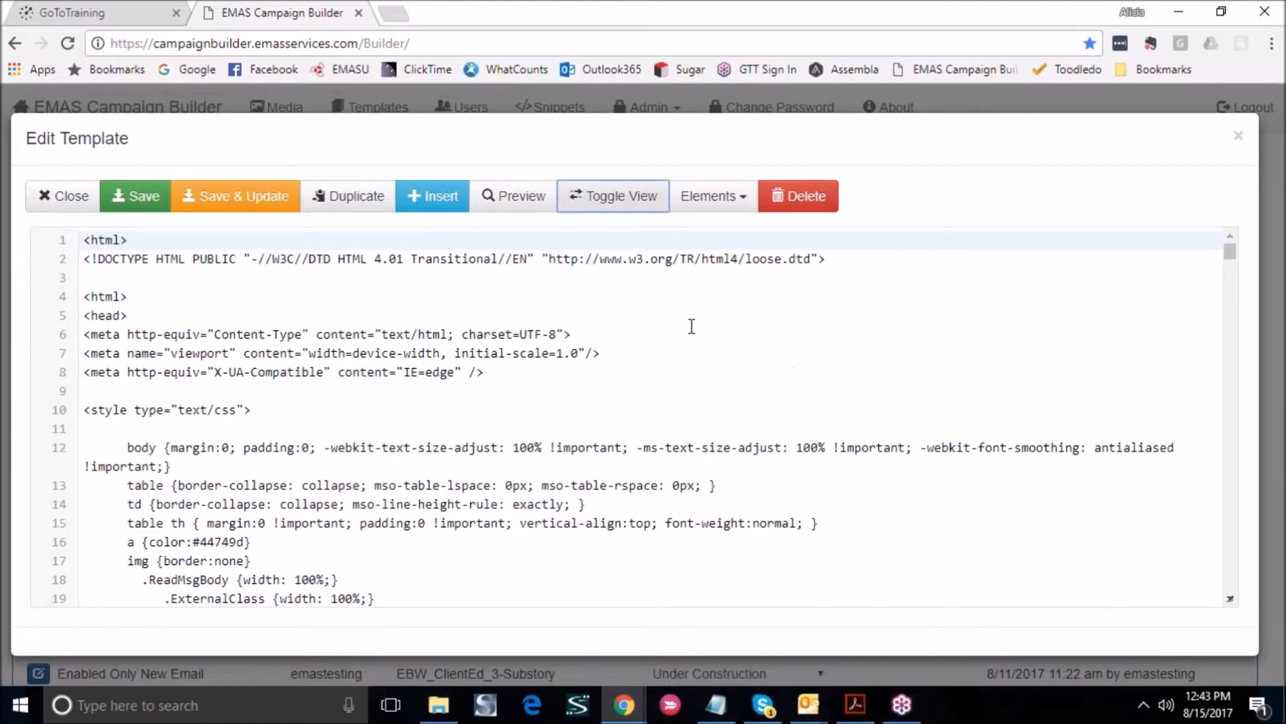
Preview How-To Template at iPad size, check its section header and Substory 1 layout, and close the preview
scroll(624, 355, "down", 1)
scroll(624, 355, "down", 3)
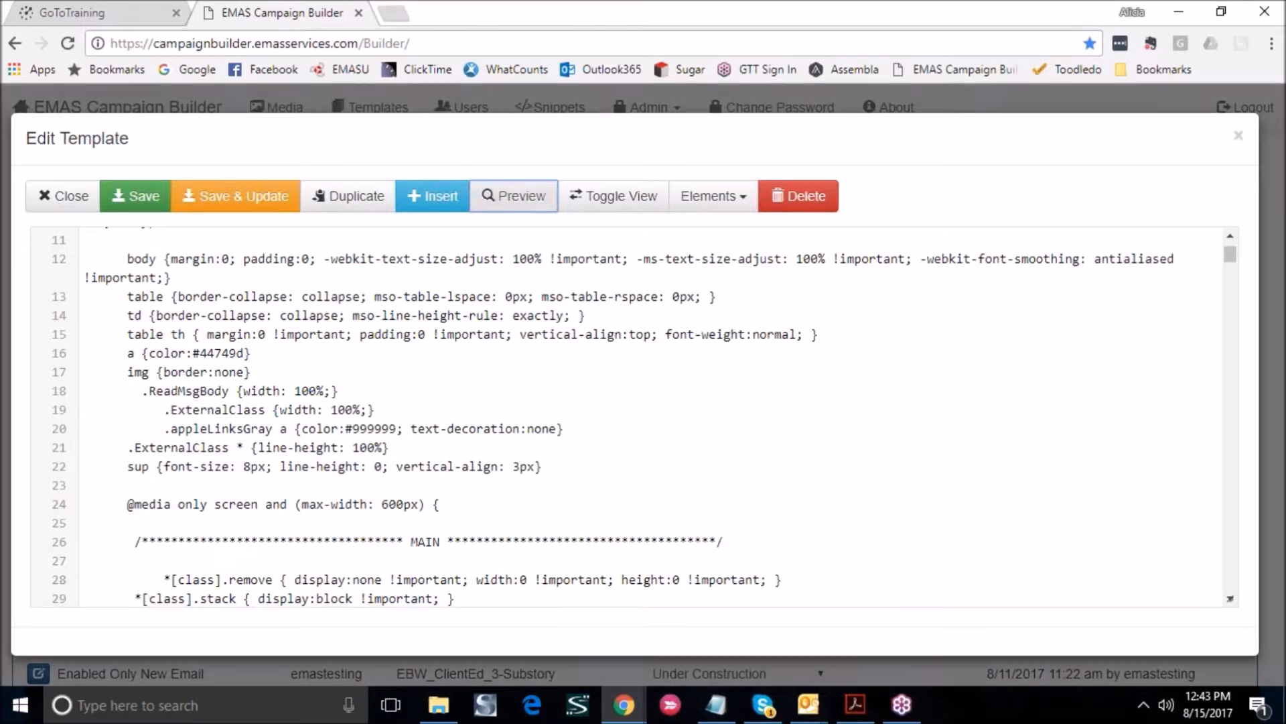
left_click(514, 195)
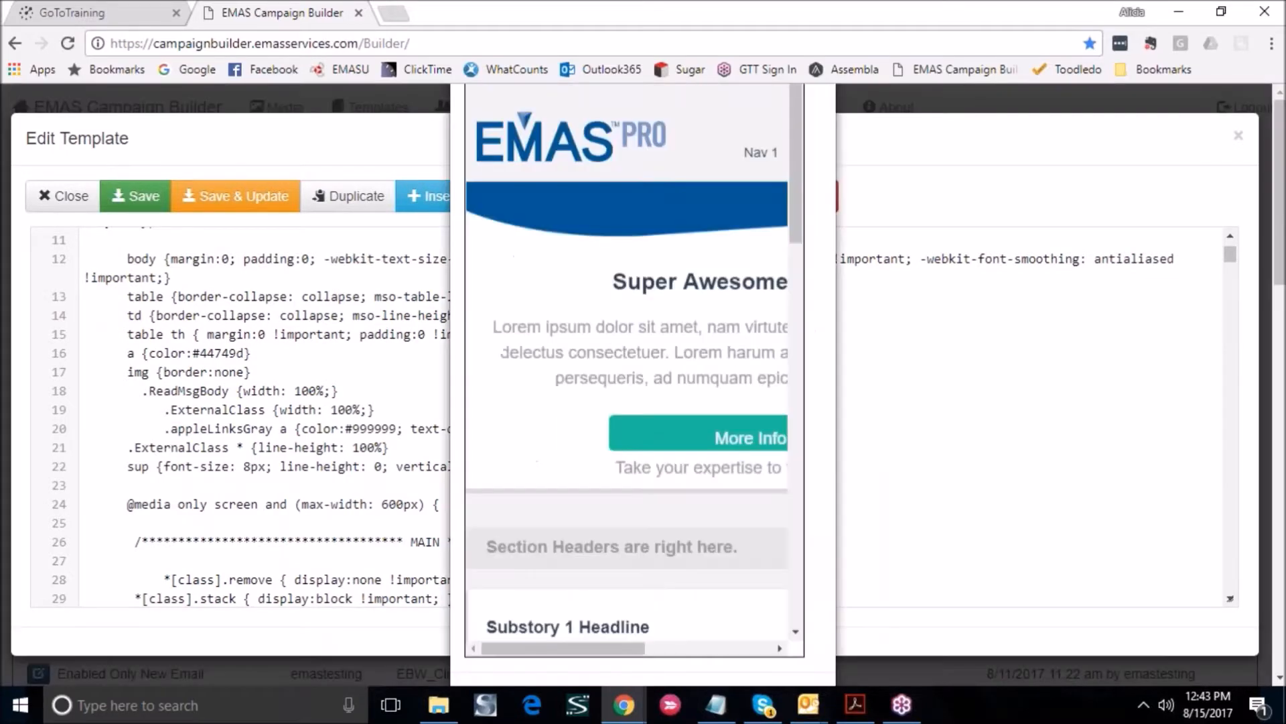
left_click(595, 201)
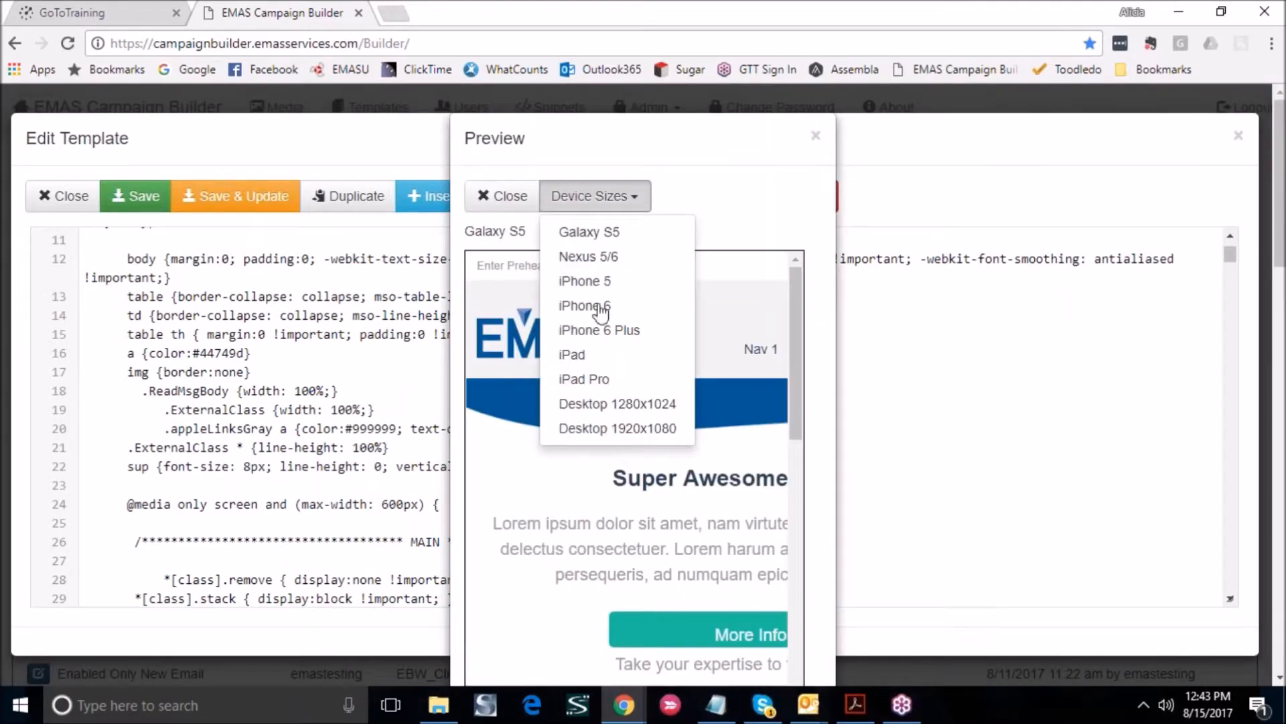
left_click(593, 356)
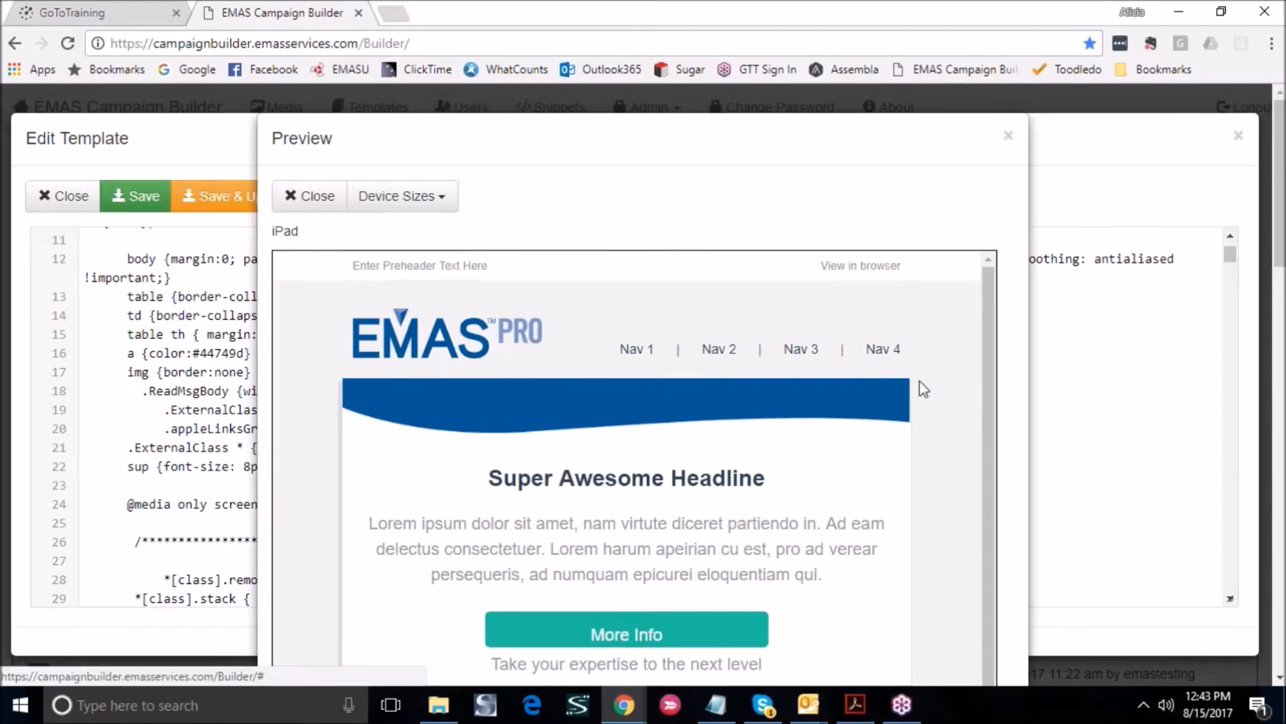
scroll(925, 355, "down", 4)
scroll(927, 360, "down", 1)
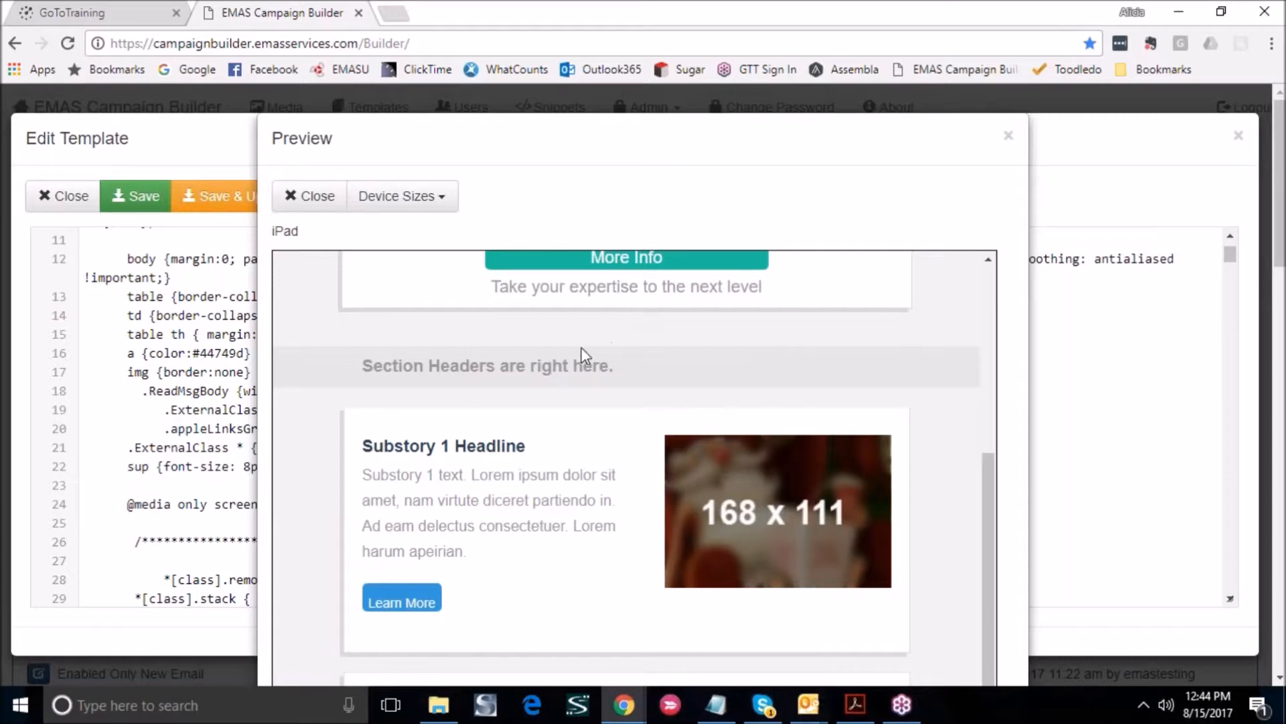
left_click(305, 200)
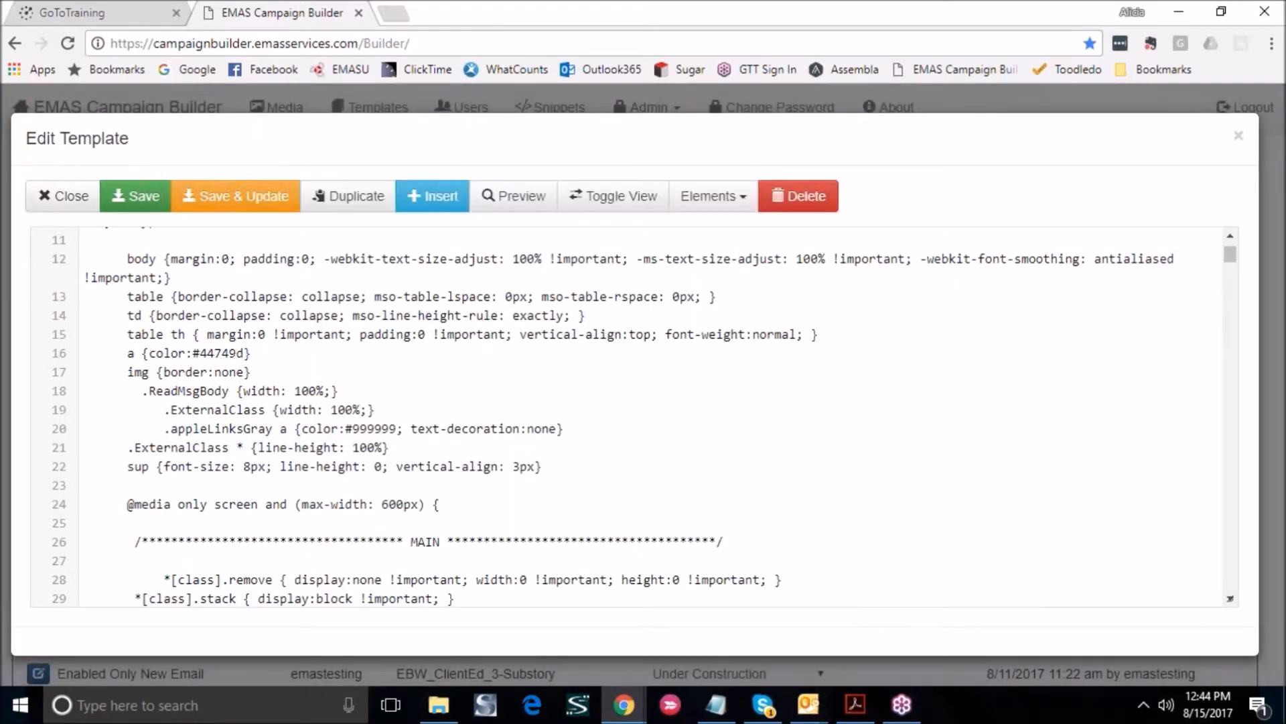
Find the SUBSTORY-1 section in the template code and place the insertion point directly before its start comment
scroll(623, 329, "down", 9)
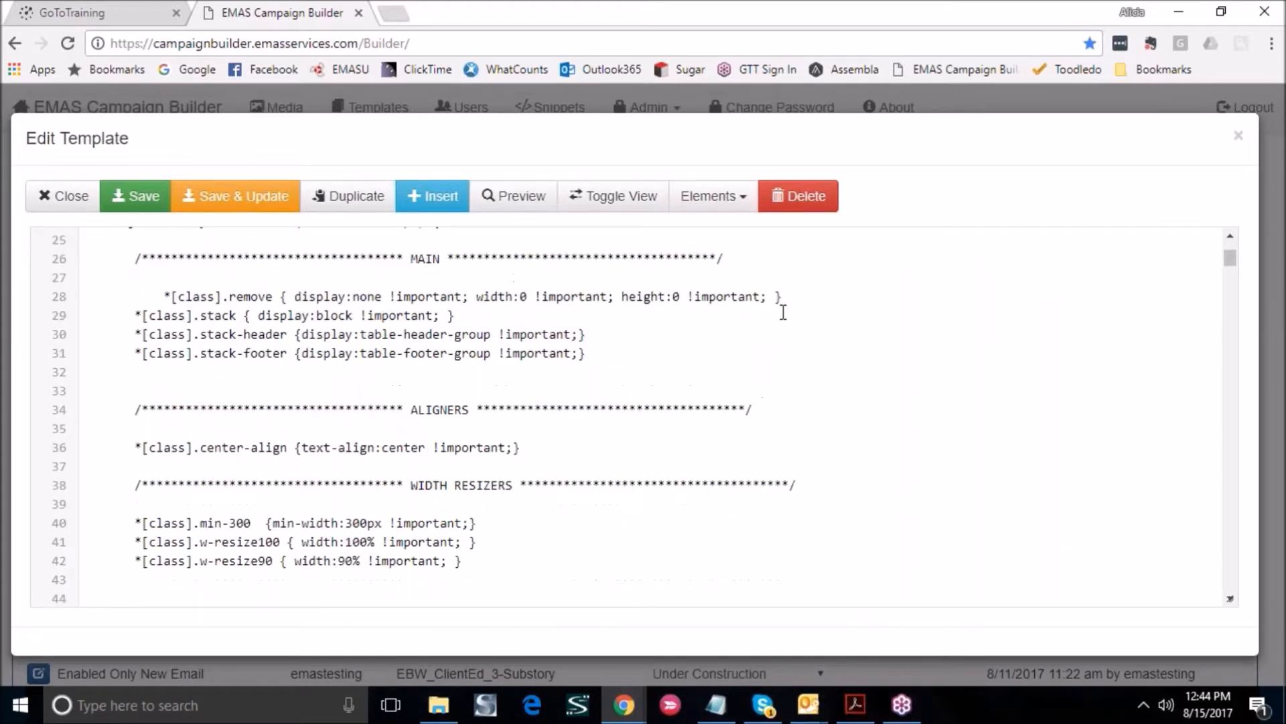
scroll(843, 360, "down", 7)
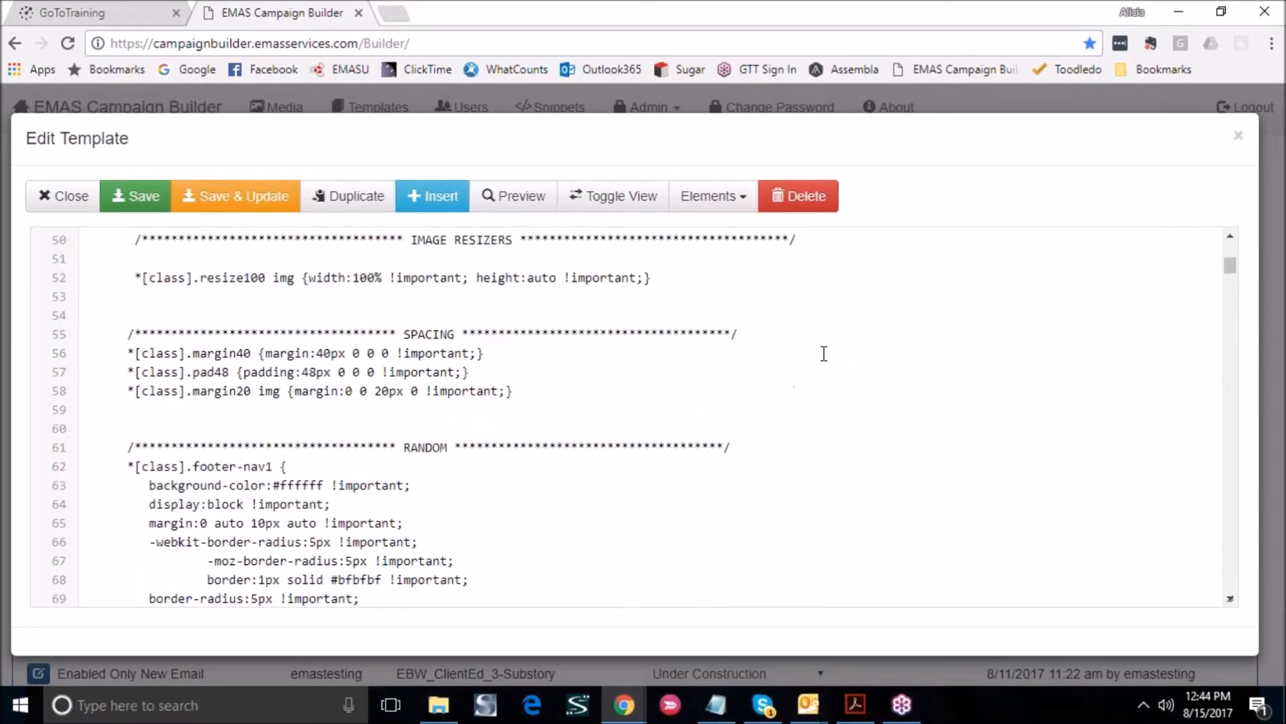
scroll(728, 354, "down", 8)
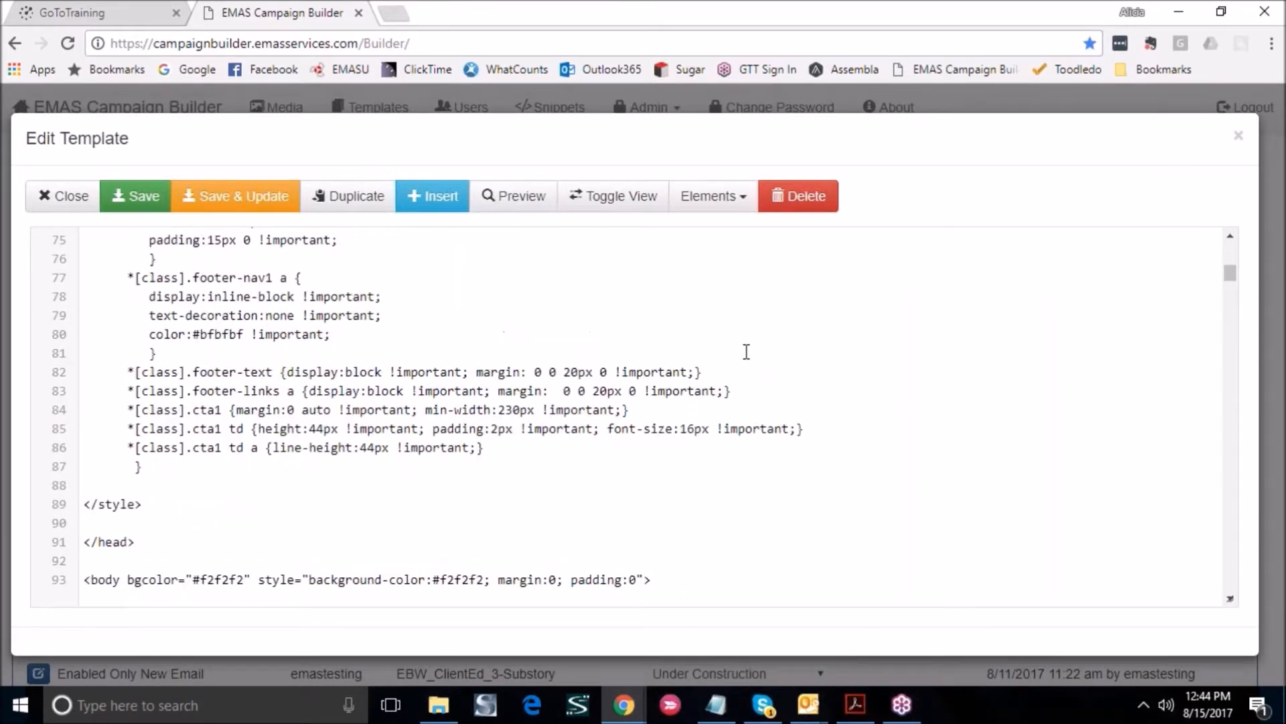
scroll(751, 320, "down", 4)
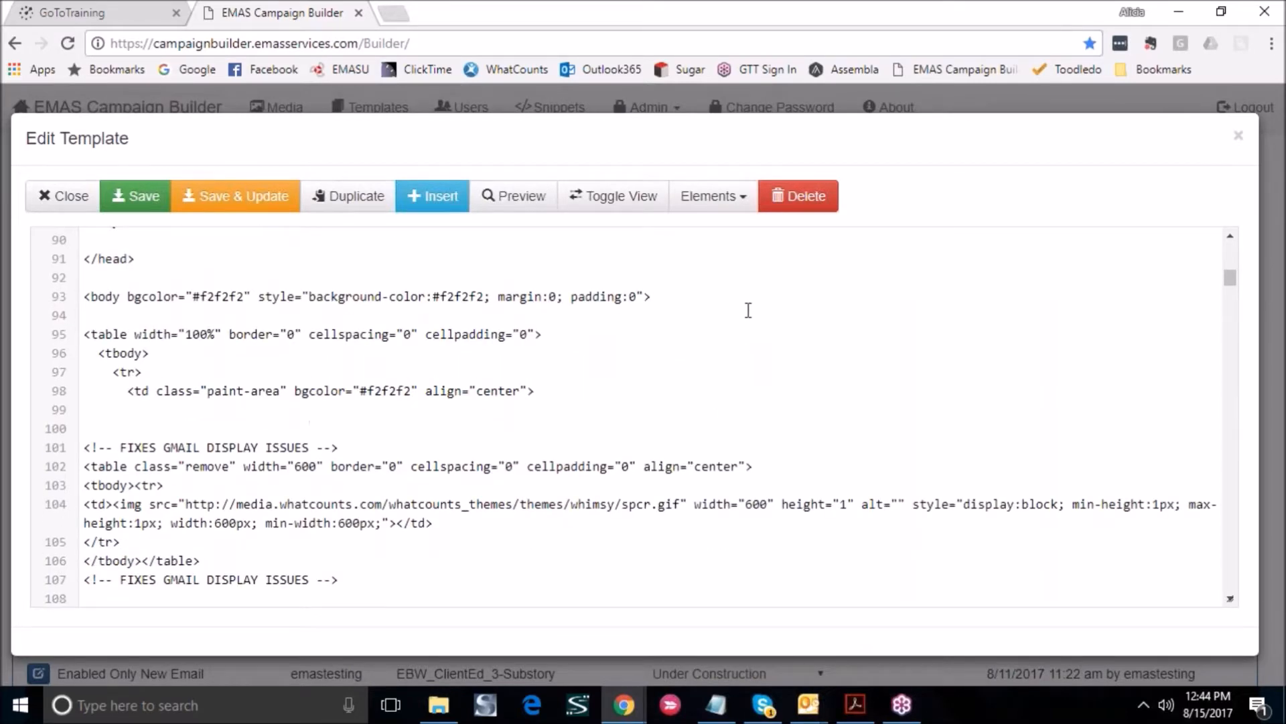
scroll(744, 300, "down", 8)
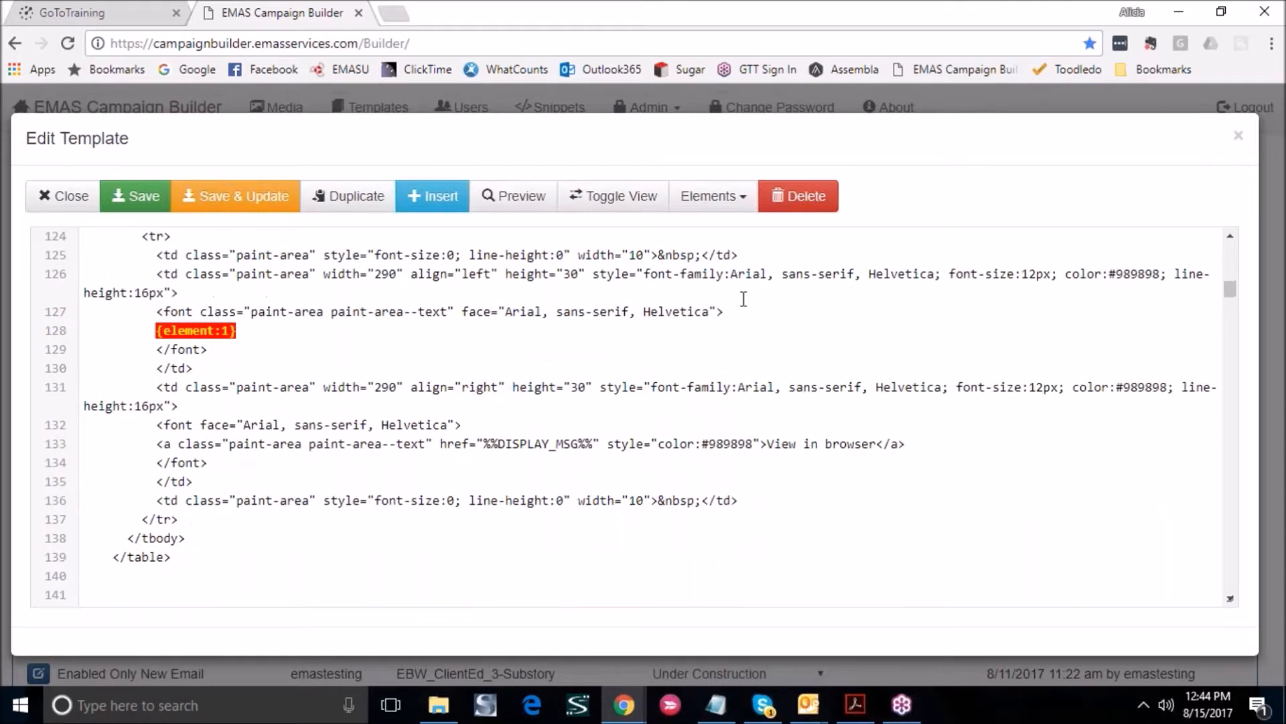
scroll(743, 299, "down", 4)
scroll(744, 297, "down", 3)
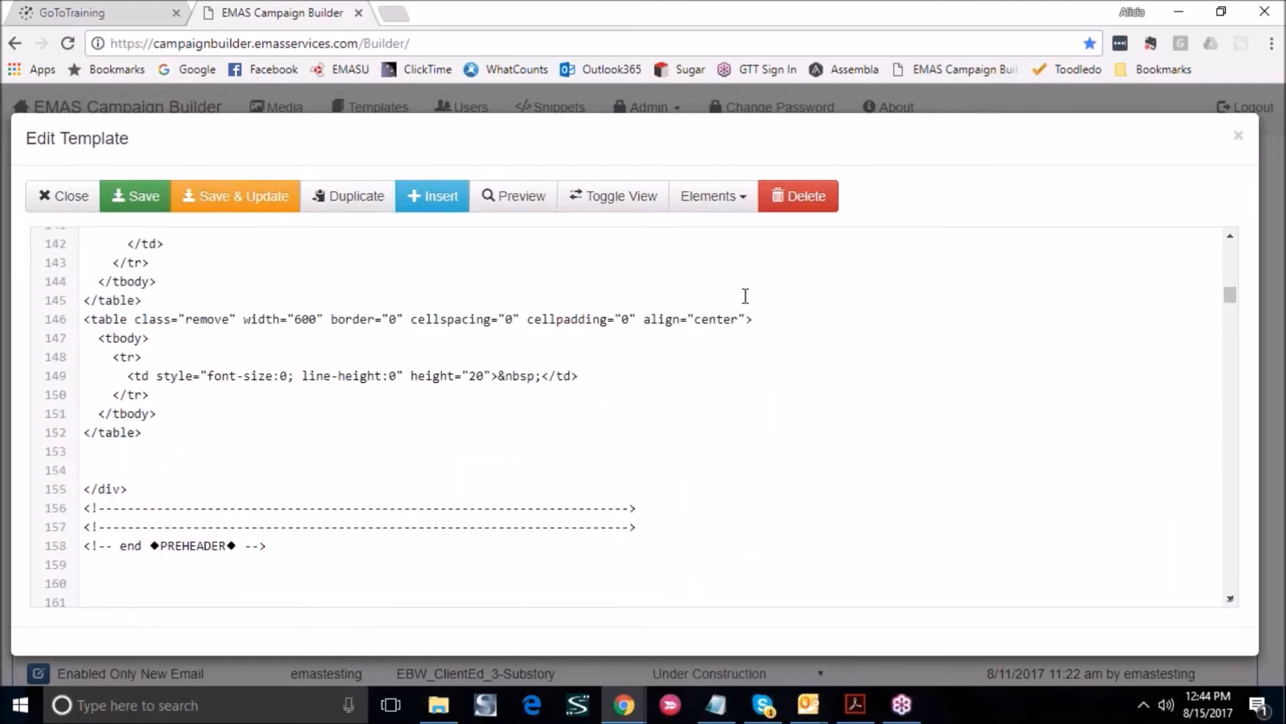
scroll(745, 295, "down", 5)
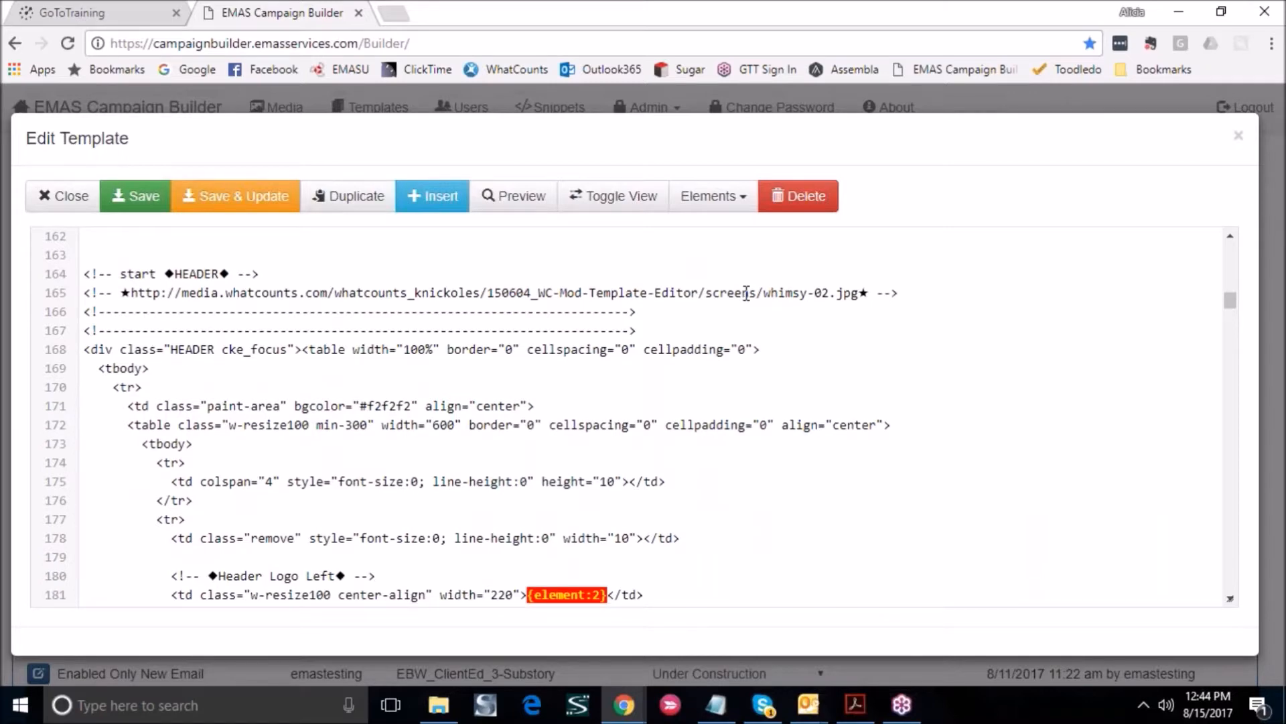
scroll(746, 294, "down", 5)
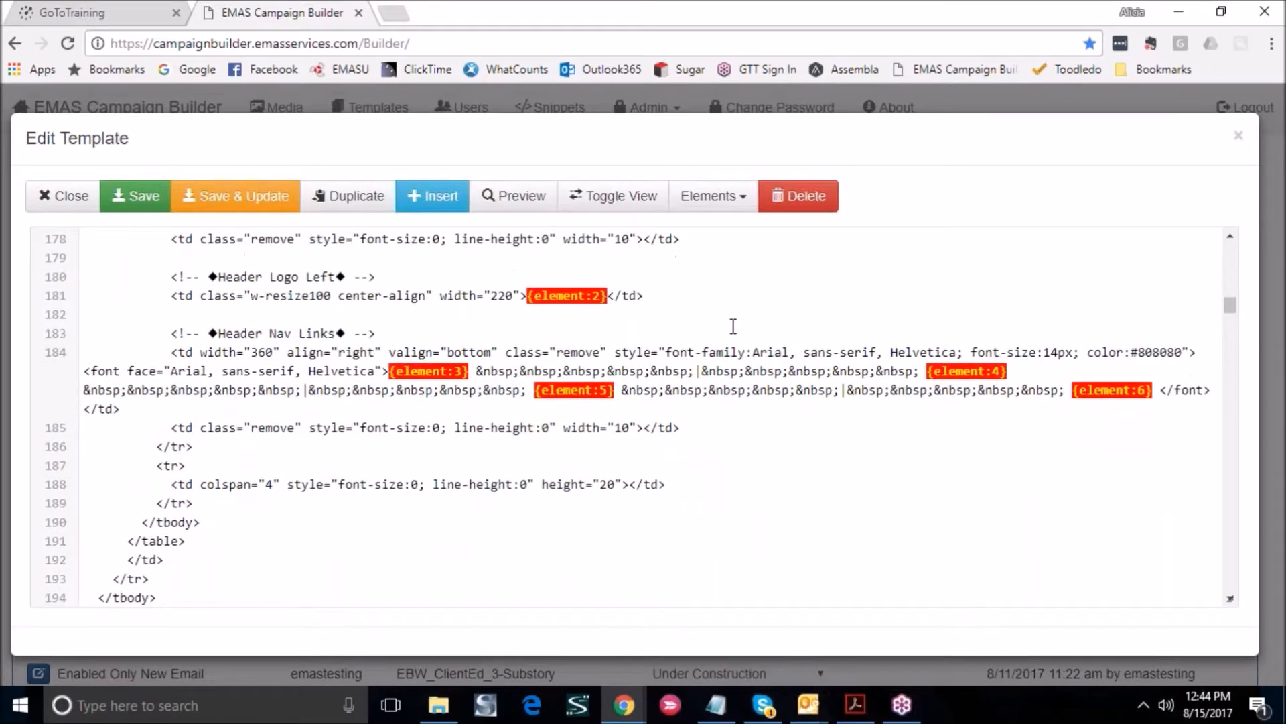
scroll(733, 322, "down", 3)
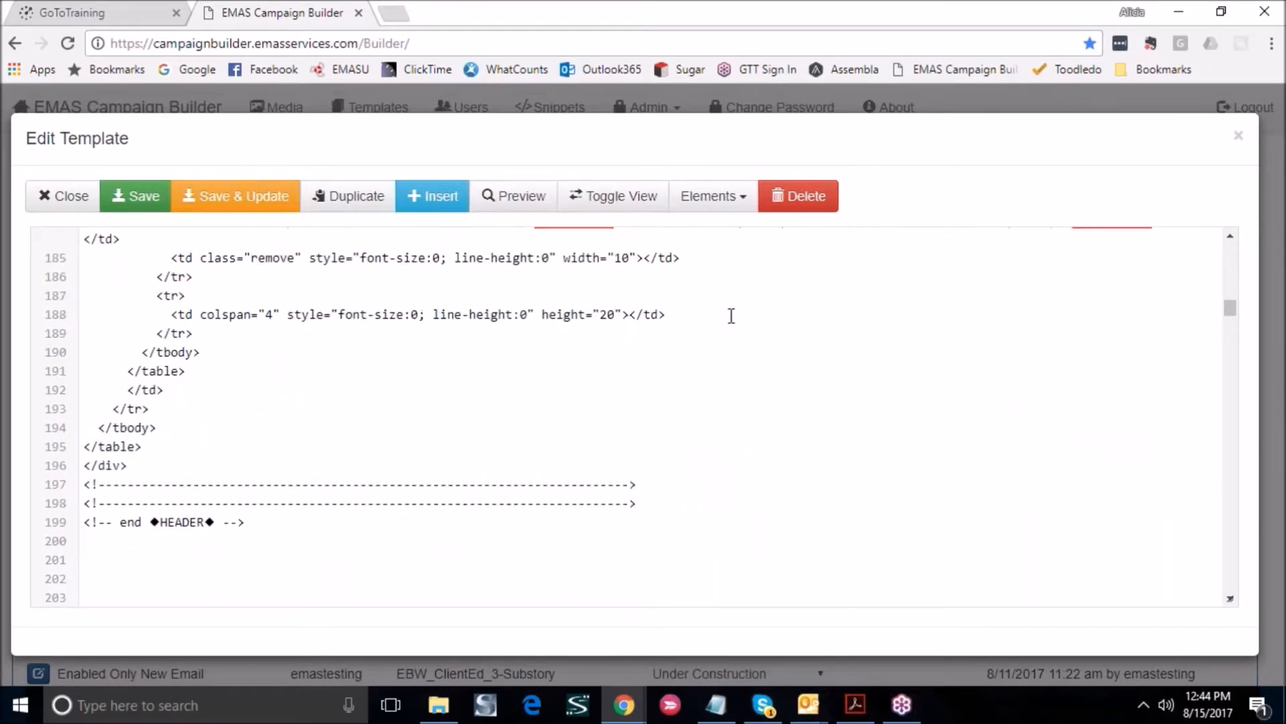
scroll(731, 315, "down", 6)
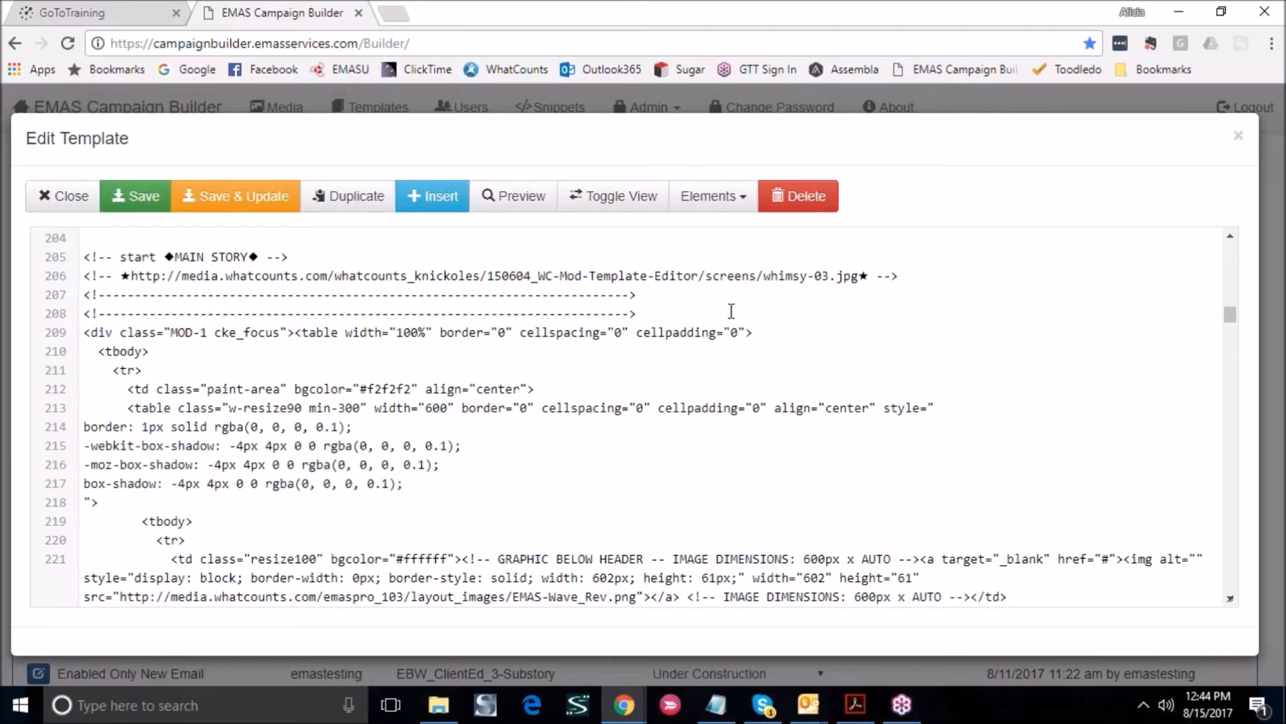
scroll(732, 311, "down", 7)
scroll(732, 309, "down", 8)
scroll(732, 310, "down", 6)
scroll(745, 296, "down", 9)
scroll(745, 292, "down", 13)
scroll(745, 292, "down", 4)
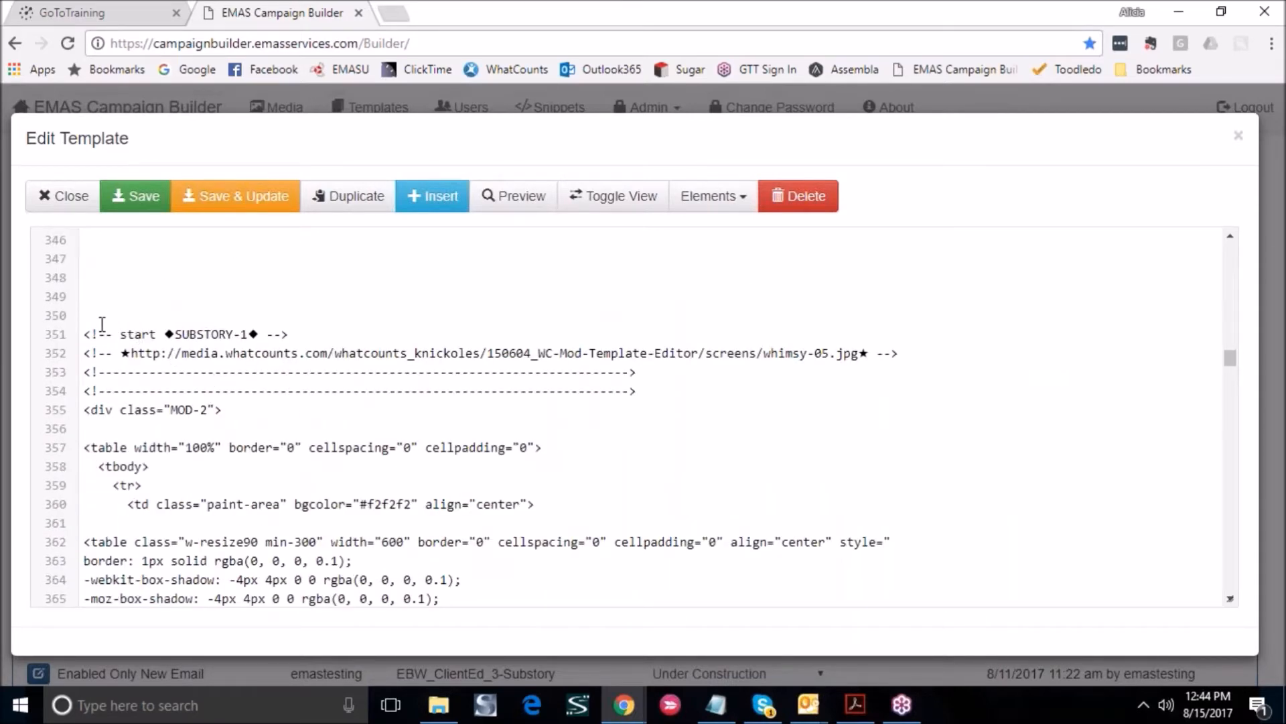
left_click(86, 333)
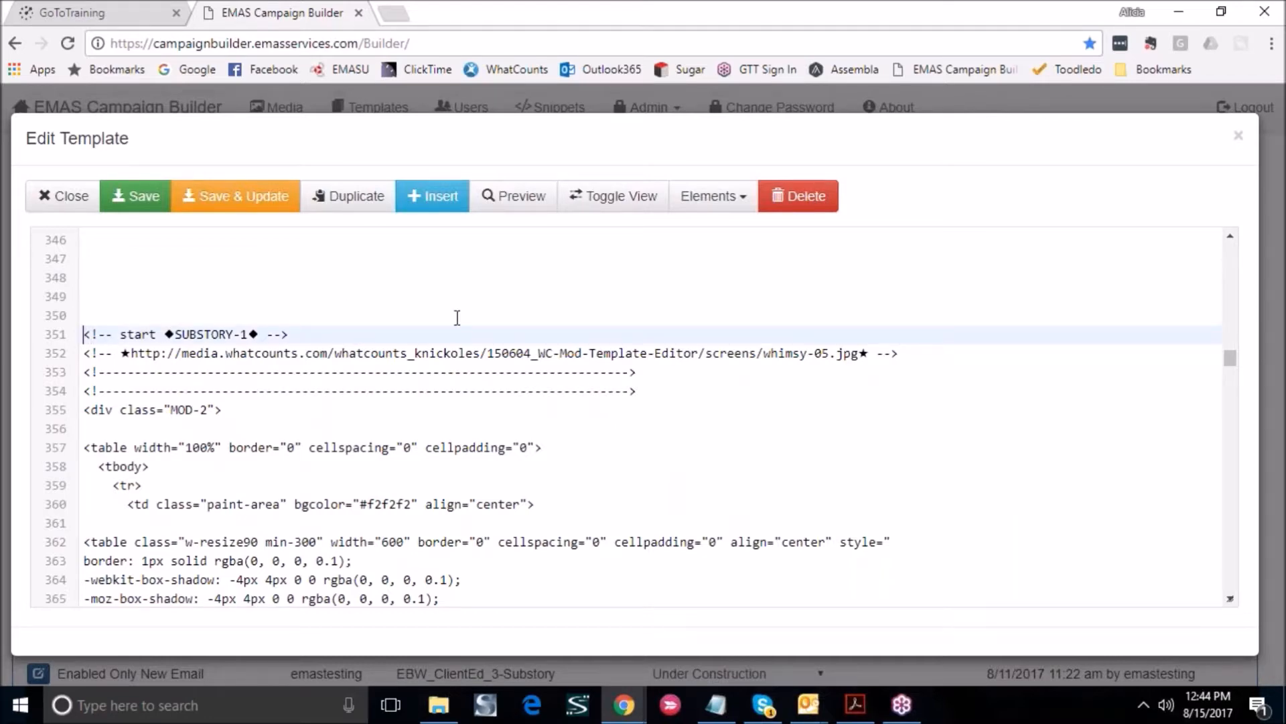
Examine the SUBSTORY-1 code and its nested elements down to the section's end comment, and return to its start comment
scroll(514, 304, "down", 3)
scroll(514, 304, "down", 5)
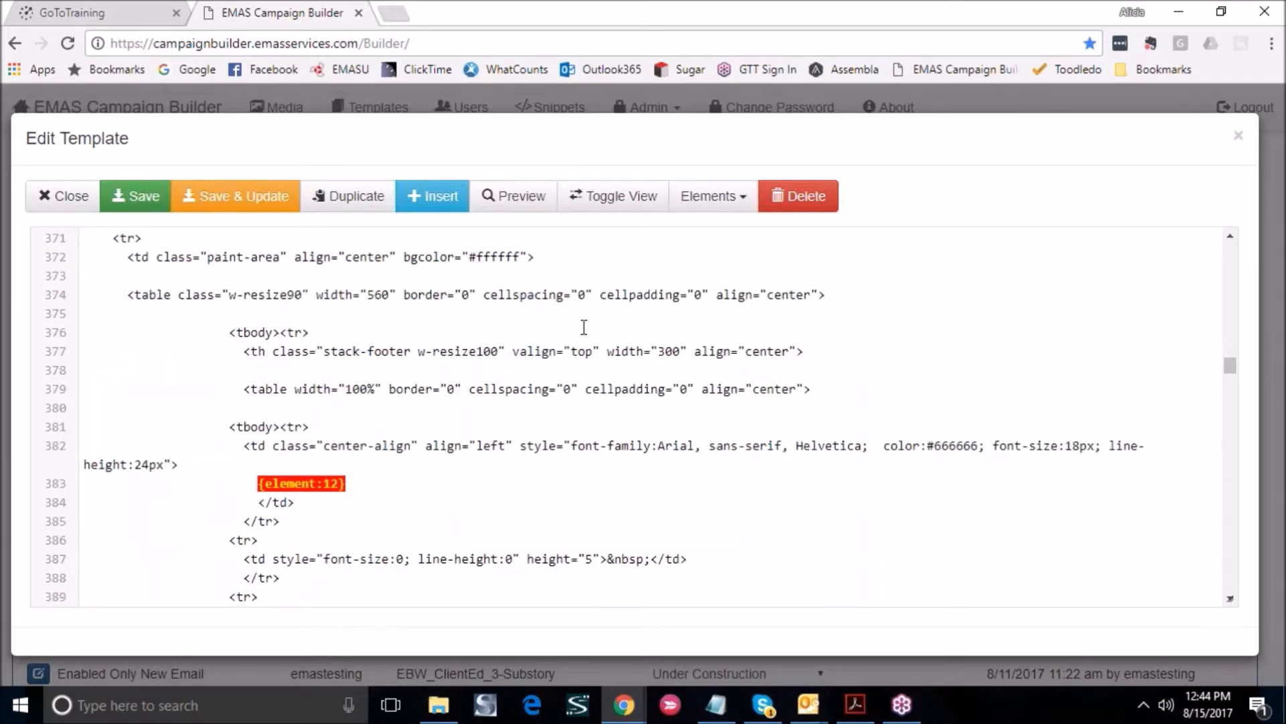
scroll(583, 326, "down", 2)
scroll(621, 383, "down", 5)
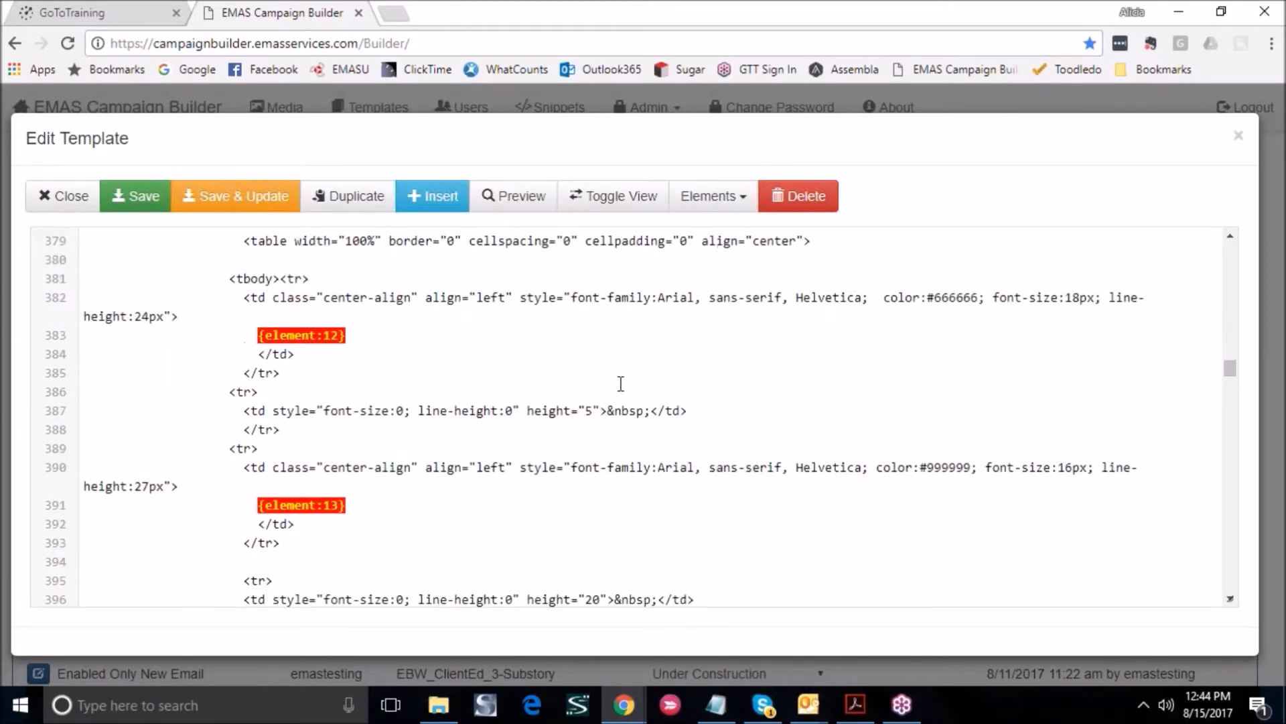
scroll(623, 380, "down", 5)
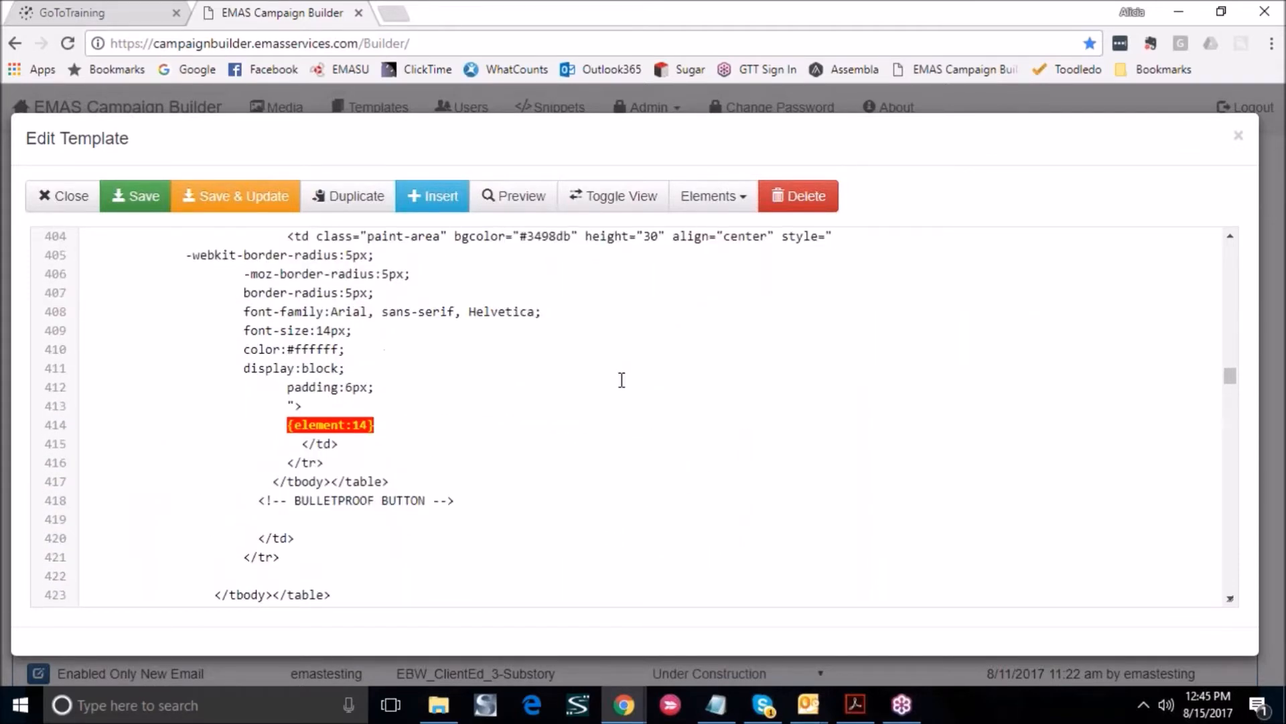
scroll(622, 380, "down", 2)
scroll(622, 380, "down", 2)
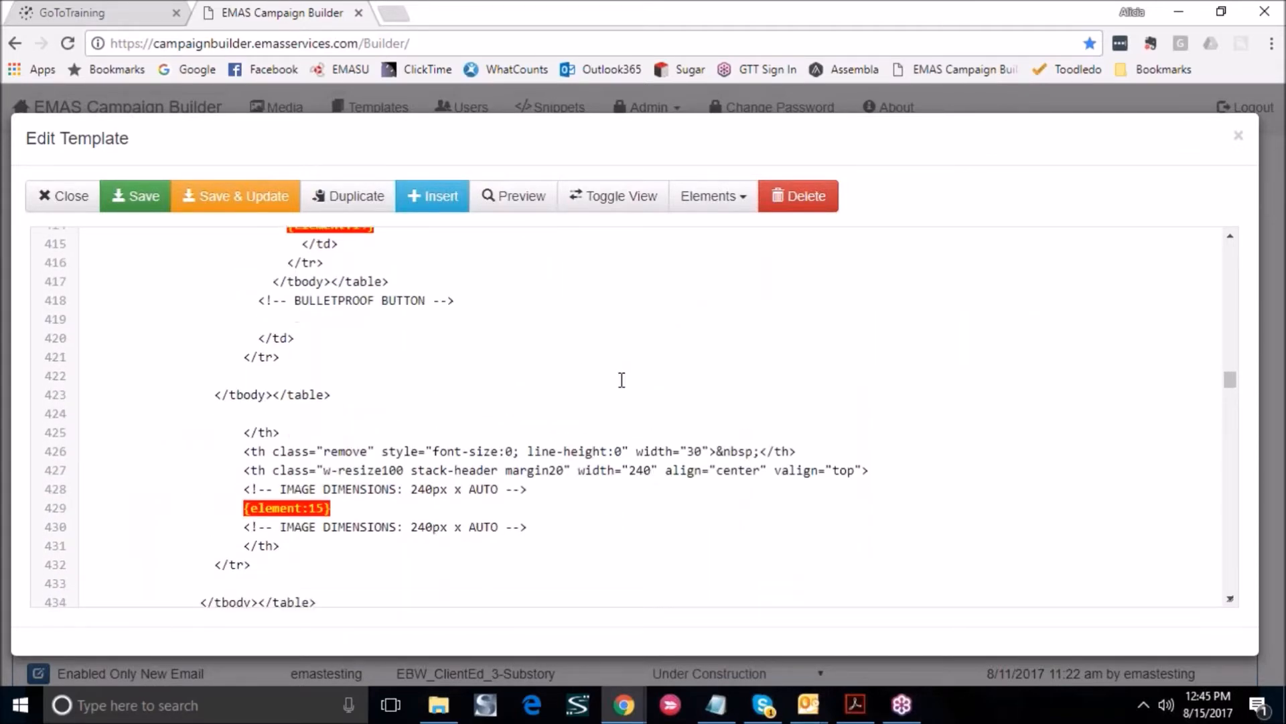
scroll(622, 380, "down", 1)
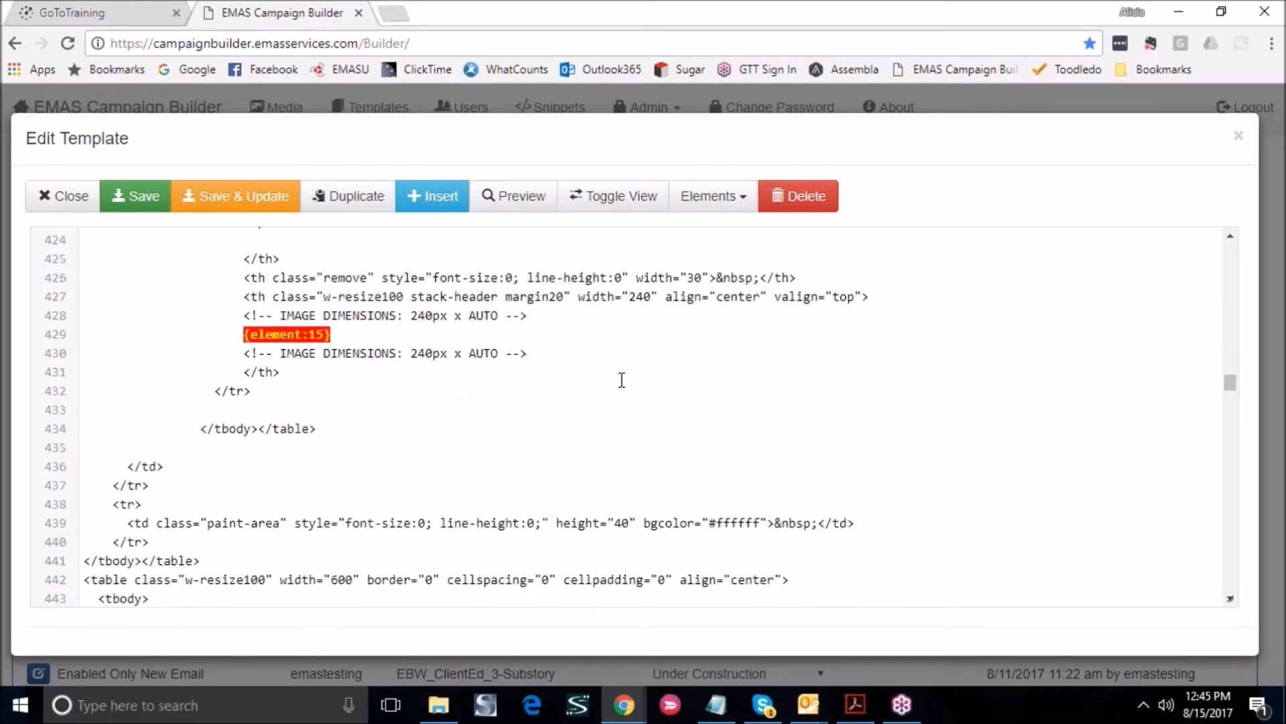
scroll(622, 380, "down", 3)
scroll(622, 380, "down", 2)
scroll(621, 380, "down", 1)
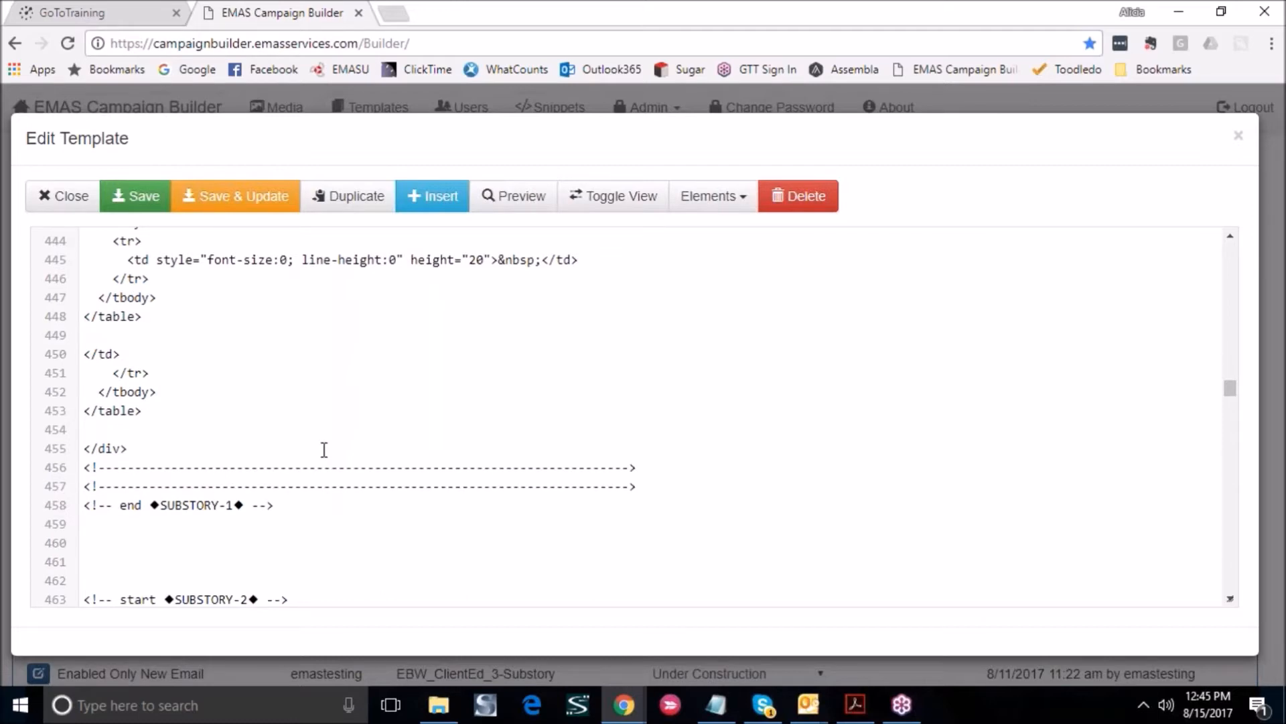
scroll(324, 449, "up", 5)
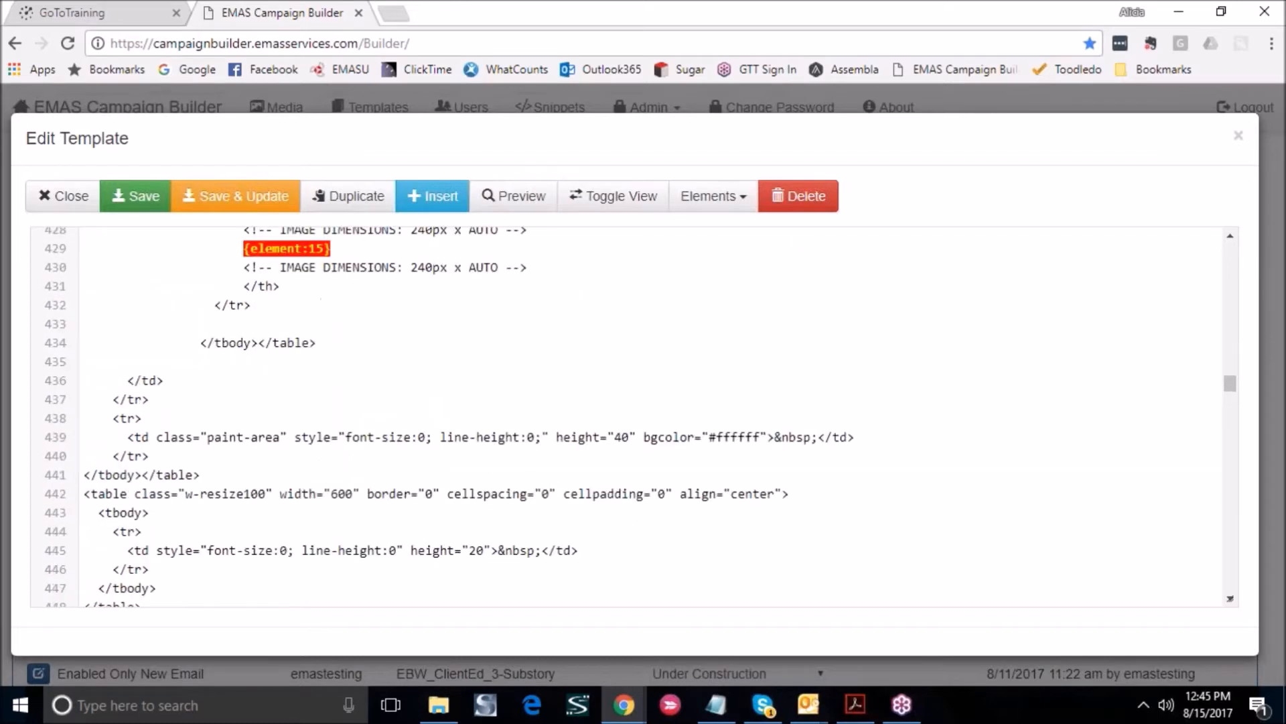
scroll(323, 449, "up", 6)
scroll(323, 449, "up", 5)
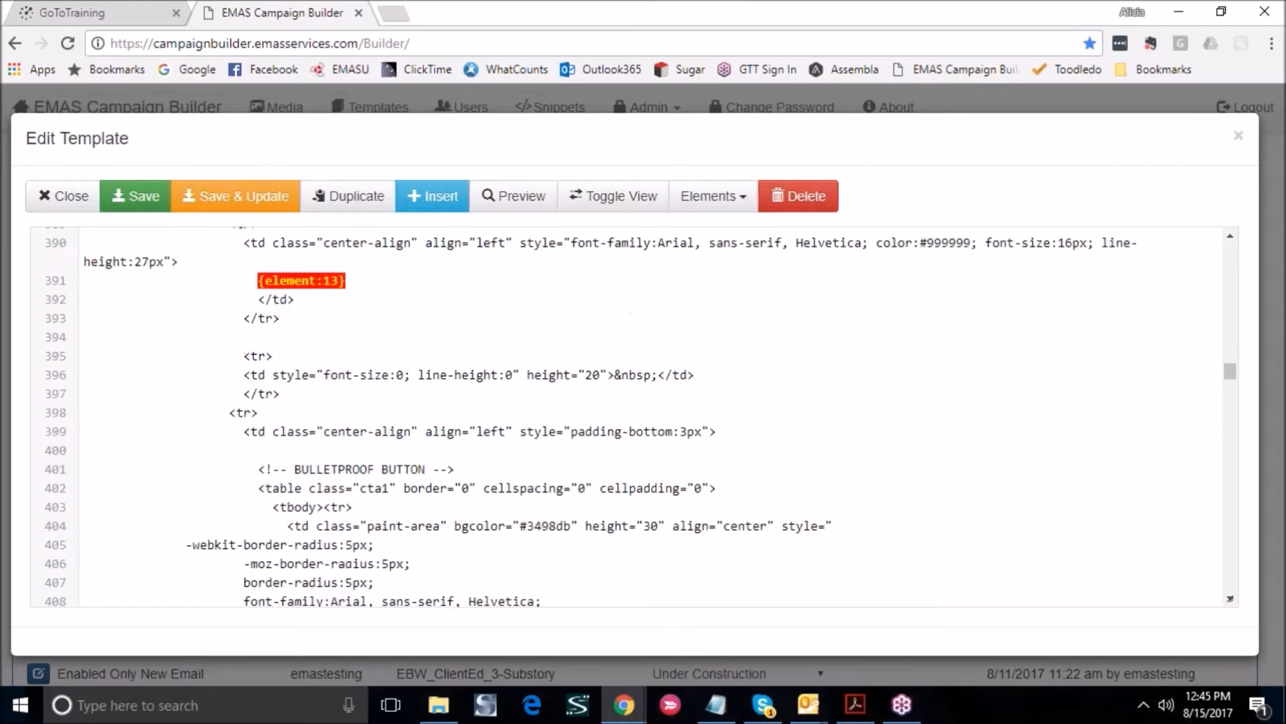
scroll(324, 449, "up", 4)
scroll(296, 430, "up", 5)
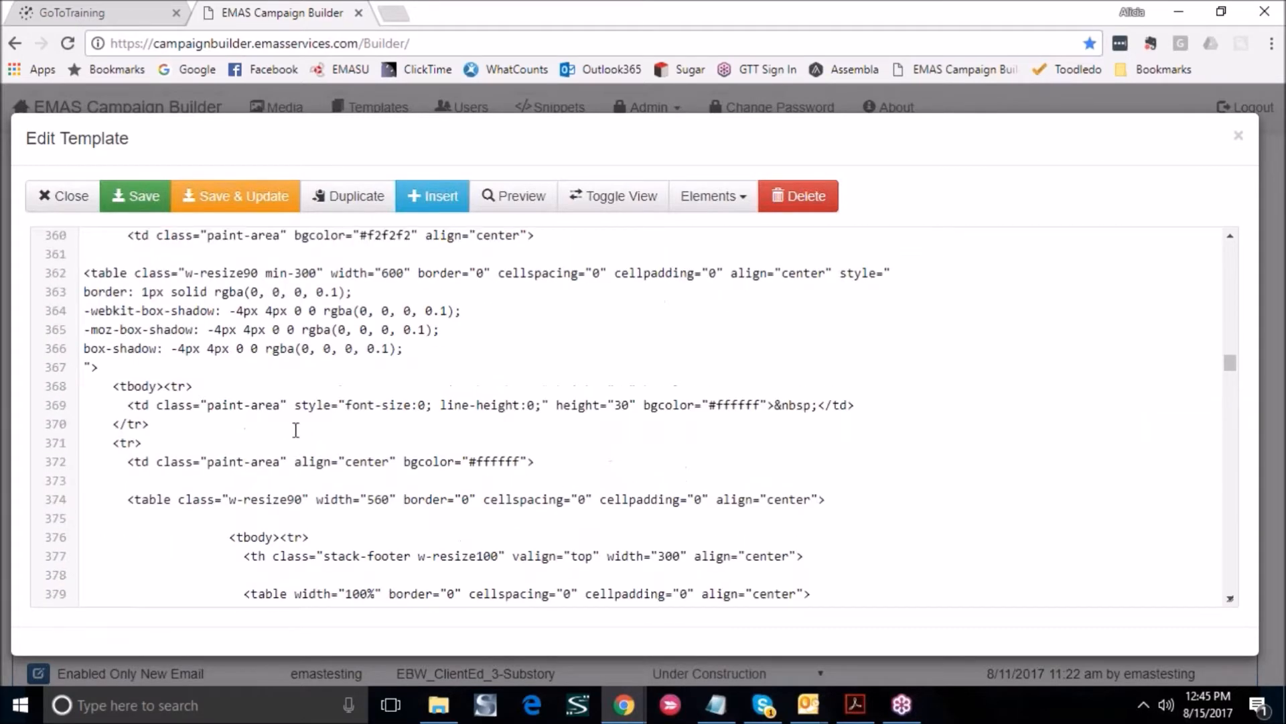
scroll(296, 430, "up", 3)
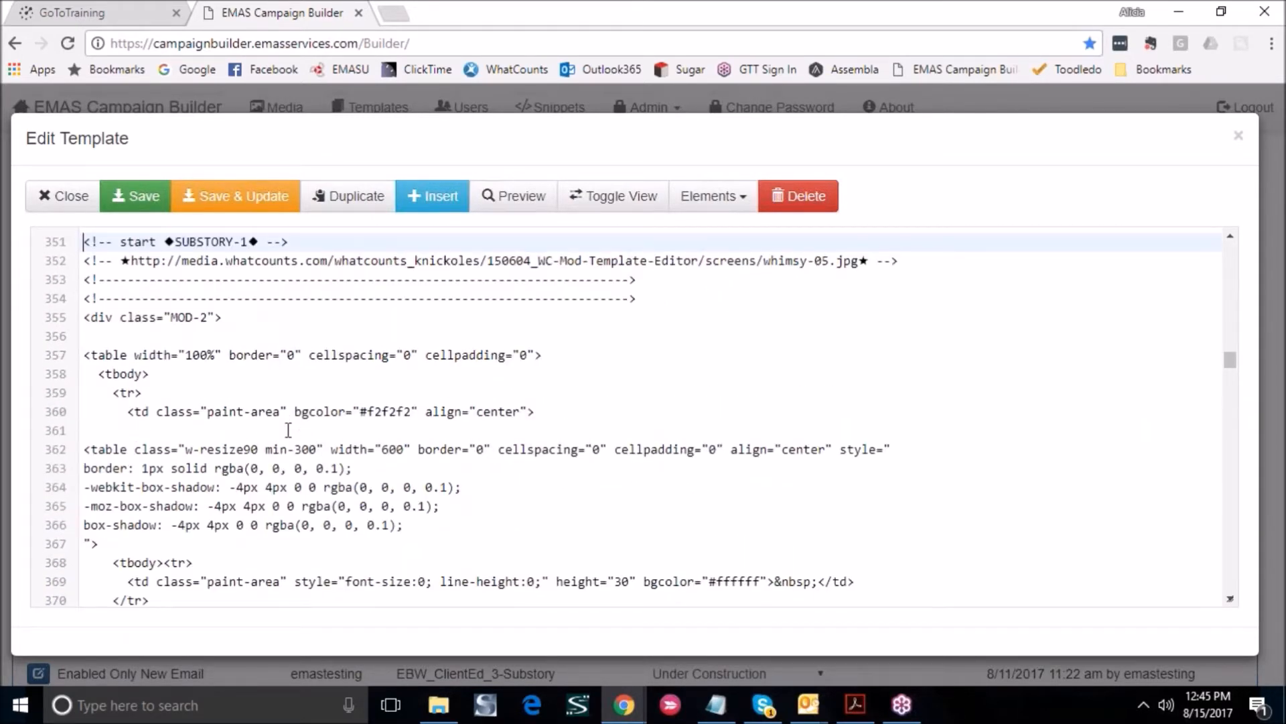
scroll(288, 429, "up", 2)
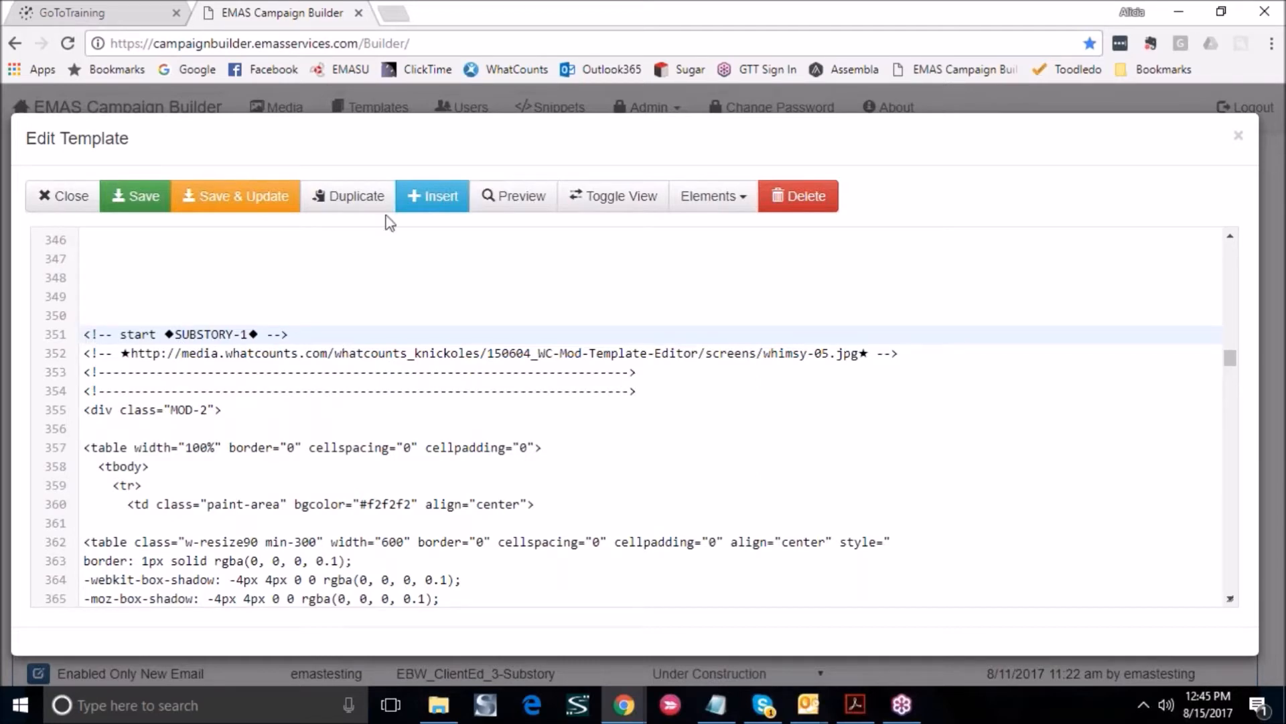
Insert a new Section Toggler element labelled Substory-1-Toggle before the SUBSTORY-1 start comment and save the element
left_click(414, 211)
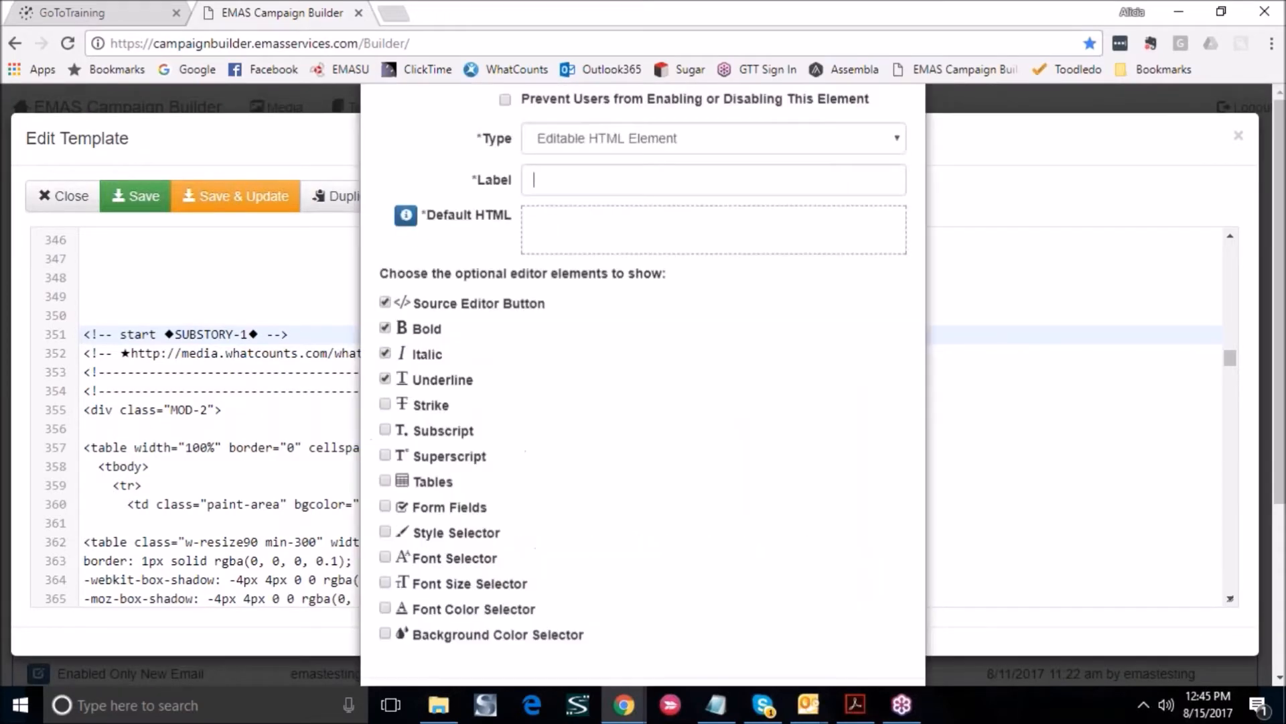
left_click(757, 341)
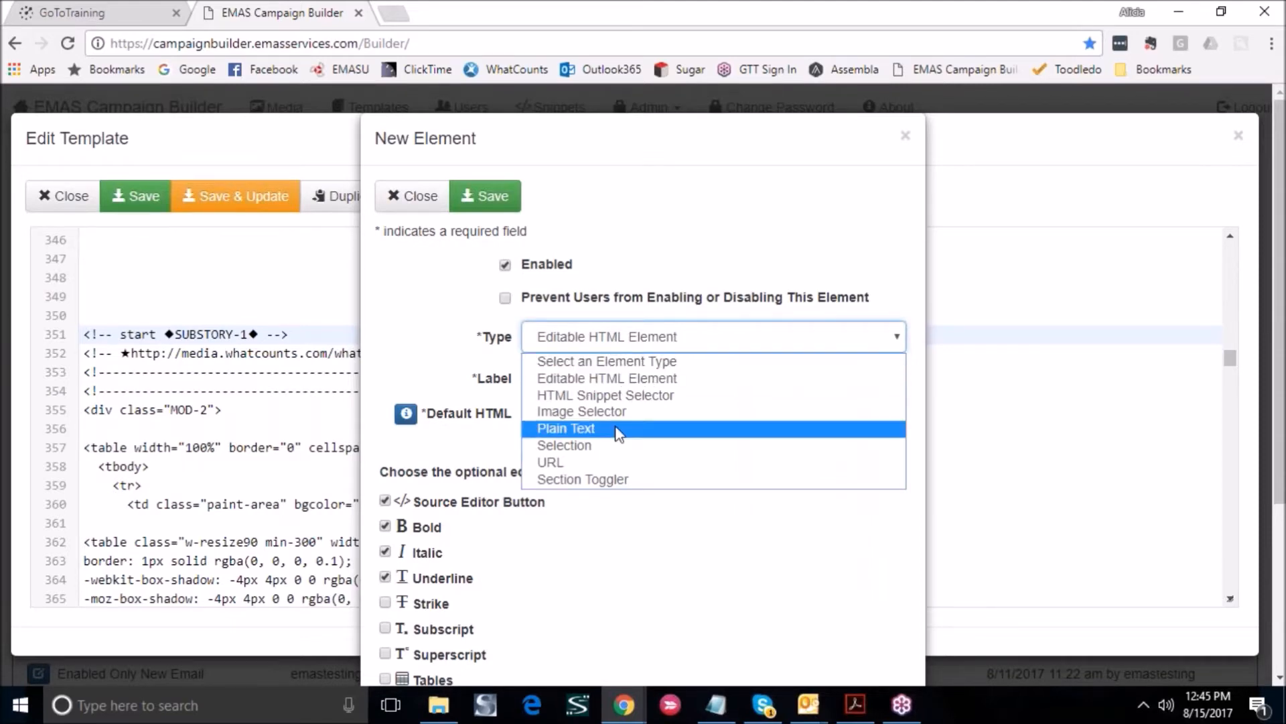
left_click(626, 479)
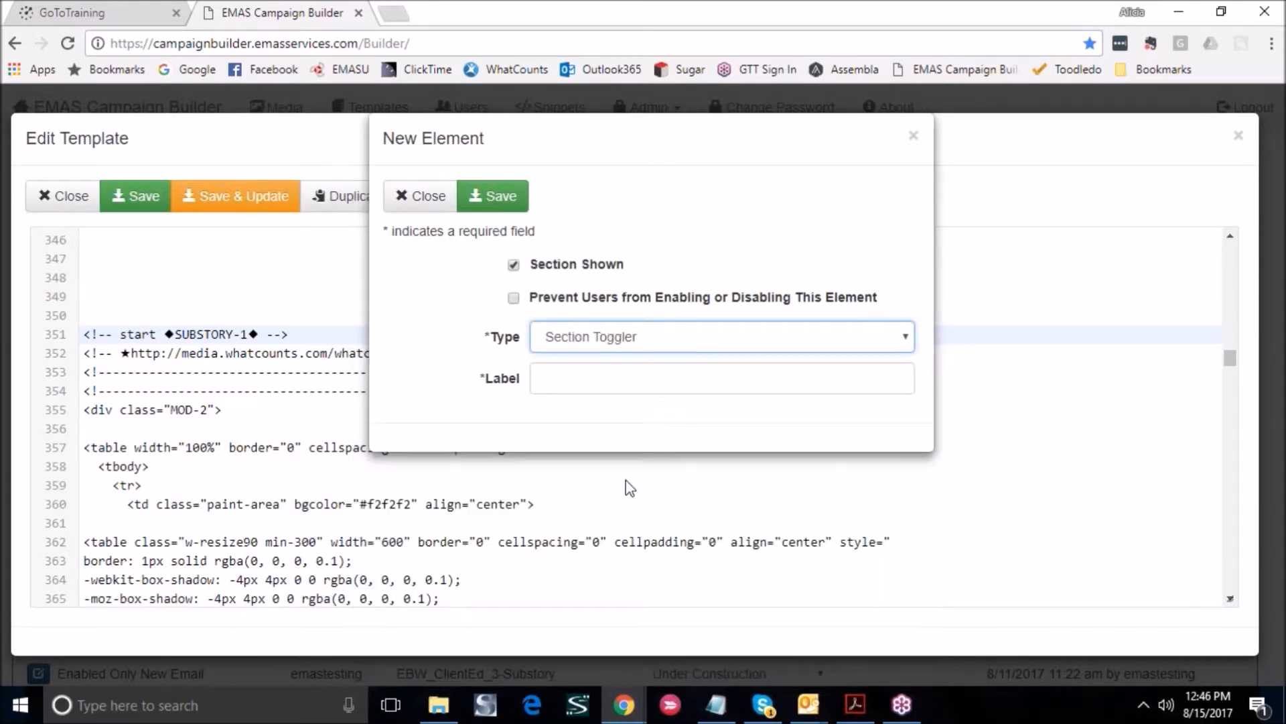
left_click(666, 383)
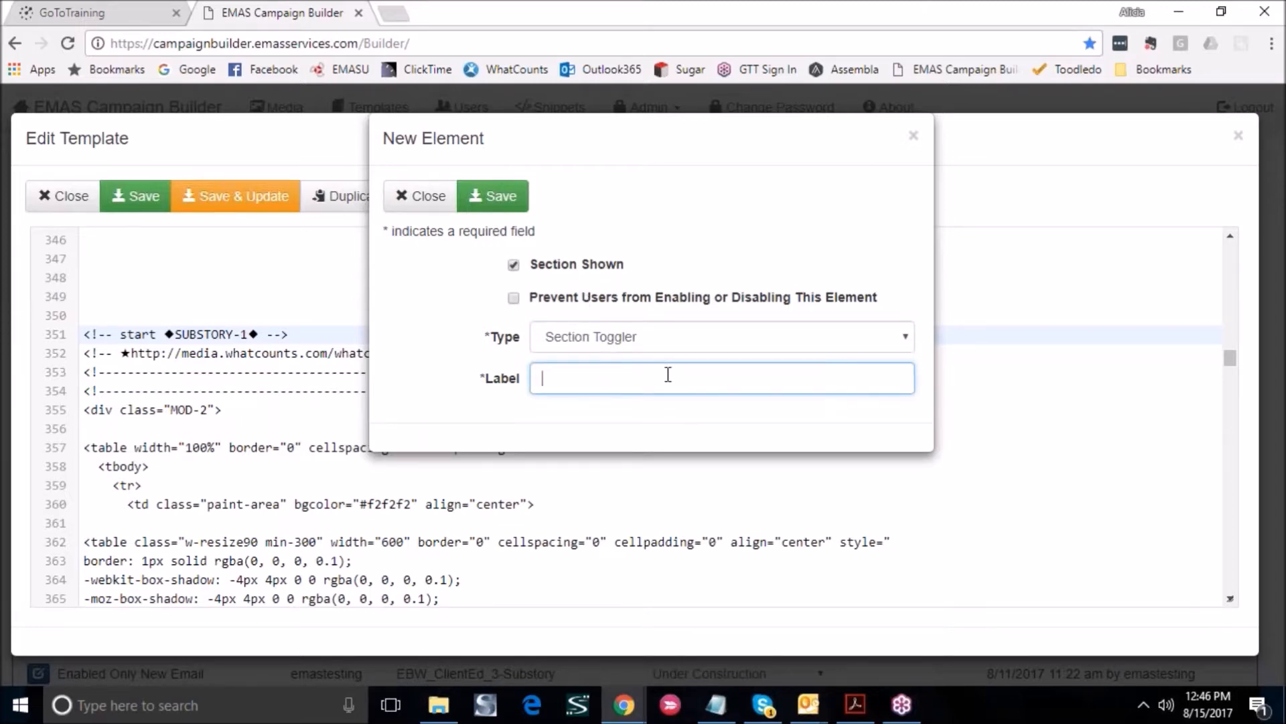
type("Substory-1-Toggle")
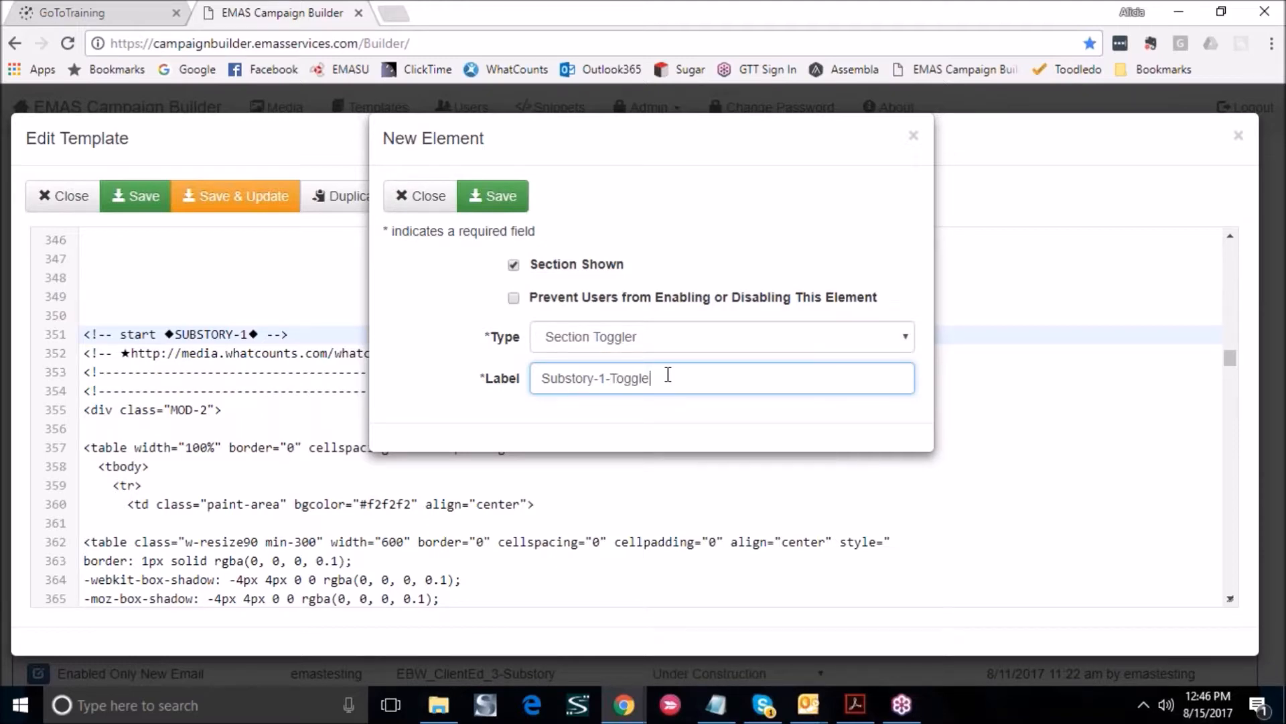
left_click(496, 195)
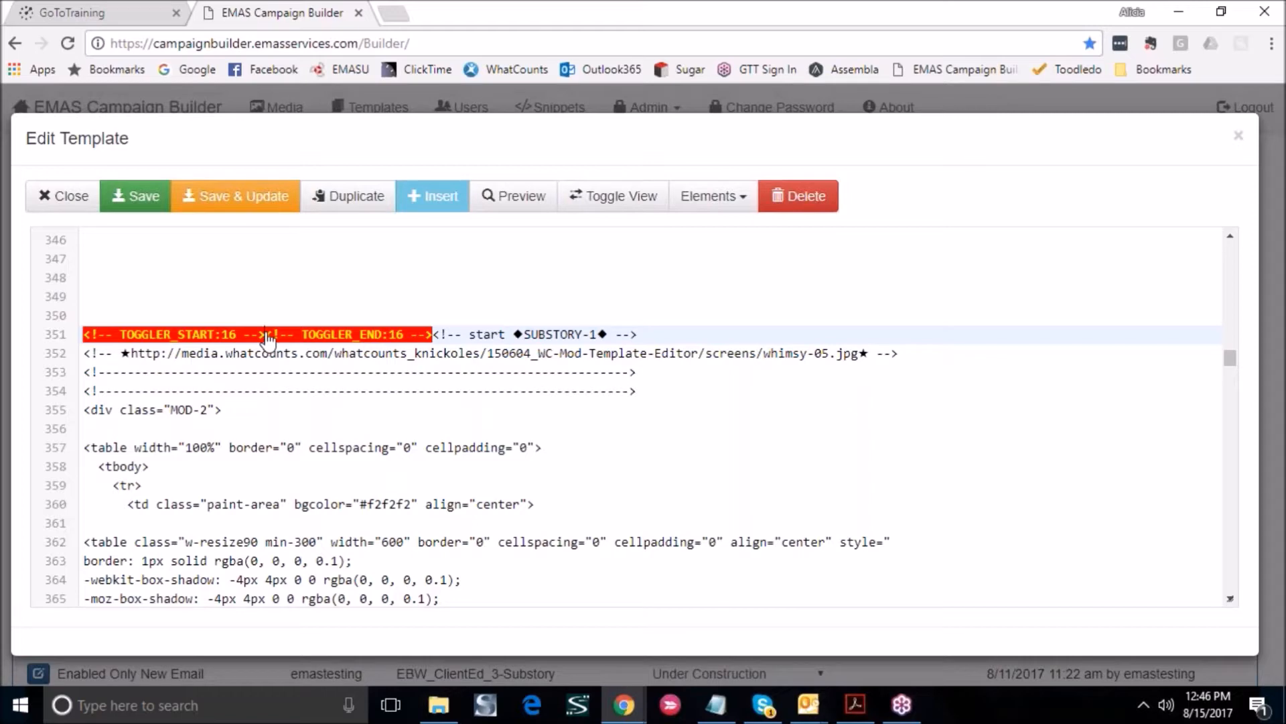
Move the TOGGLER_END:16 marker from before the SUBSTORY-1 start comment to directly after the SUBSTORY-1 end comment
left_click_drag(266, 334, 436, 337)
key("ctrl+c")
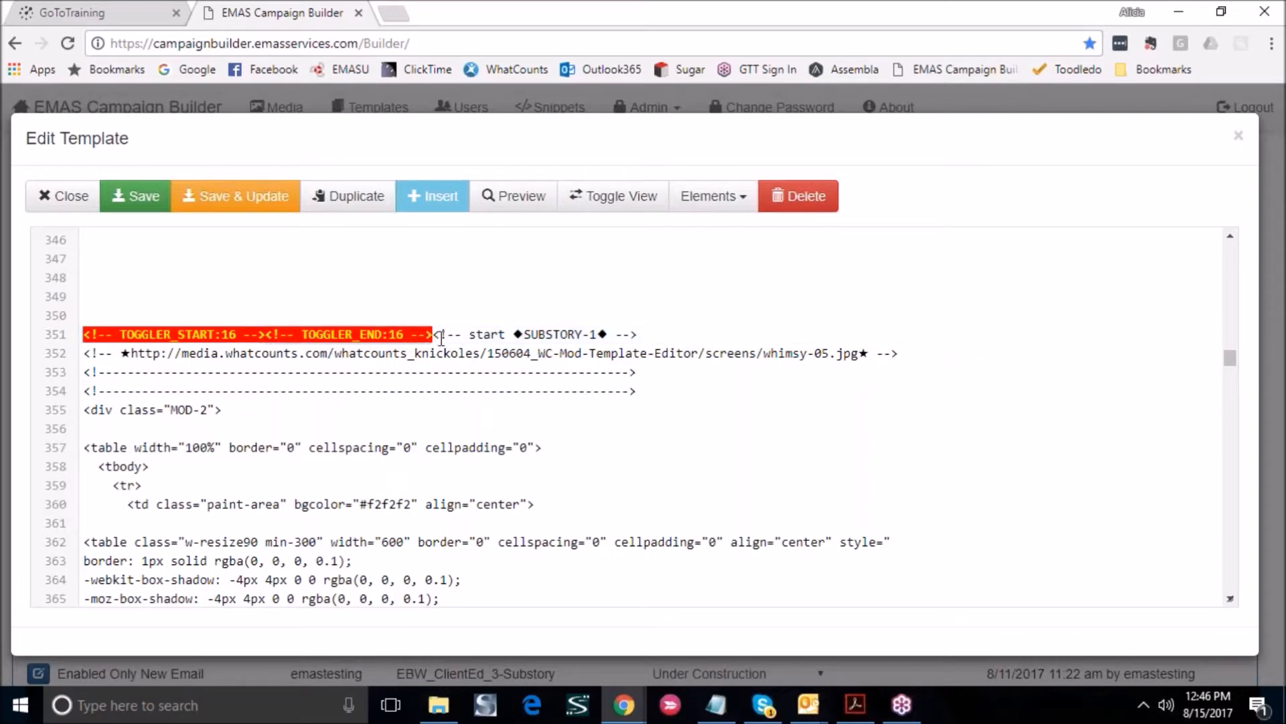
key("Delete")
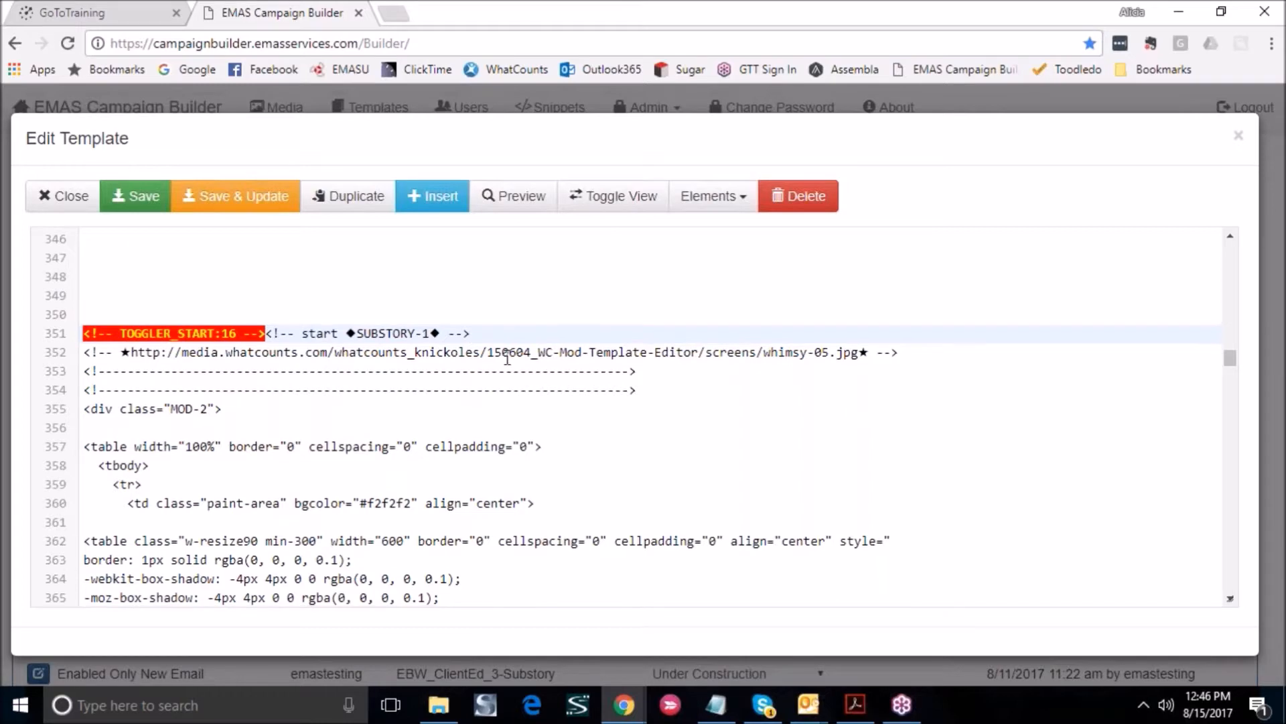
scroll(507, 358, "down", 9)
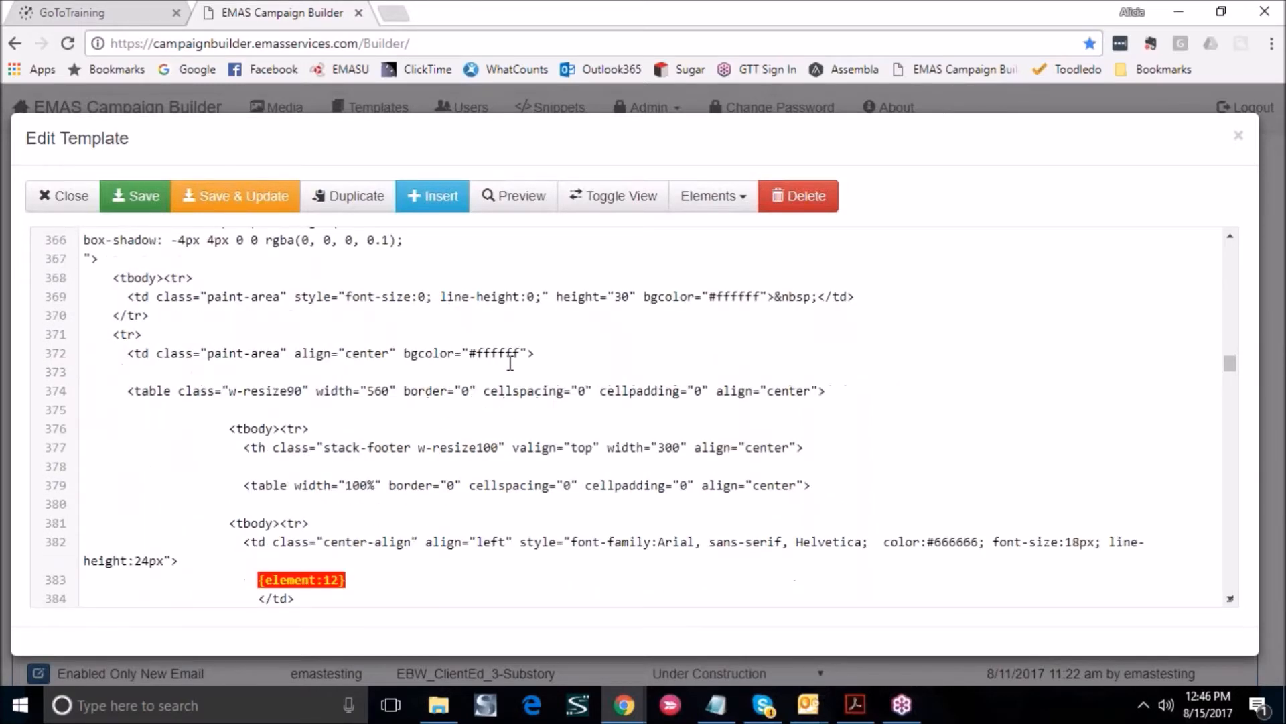
scroll(510, 363, "down", 10)
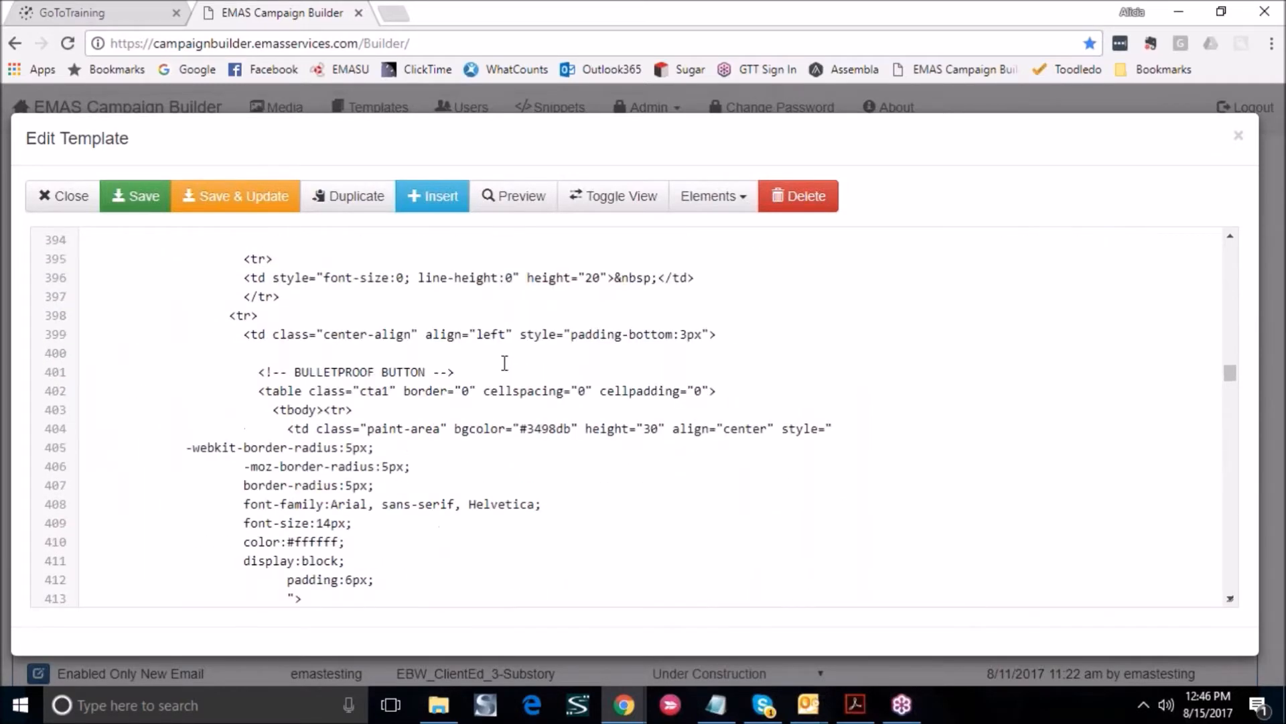
scroll(496, 362, "down", 6)
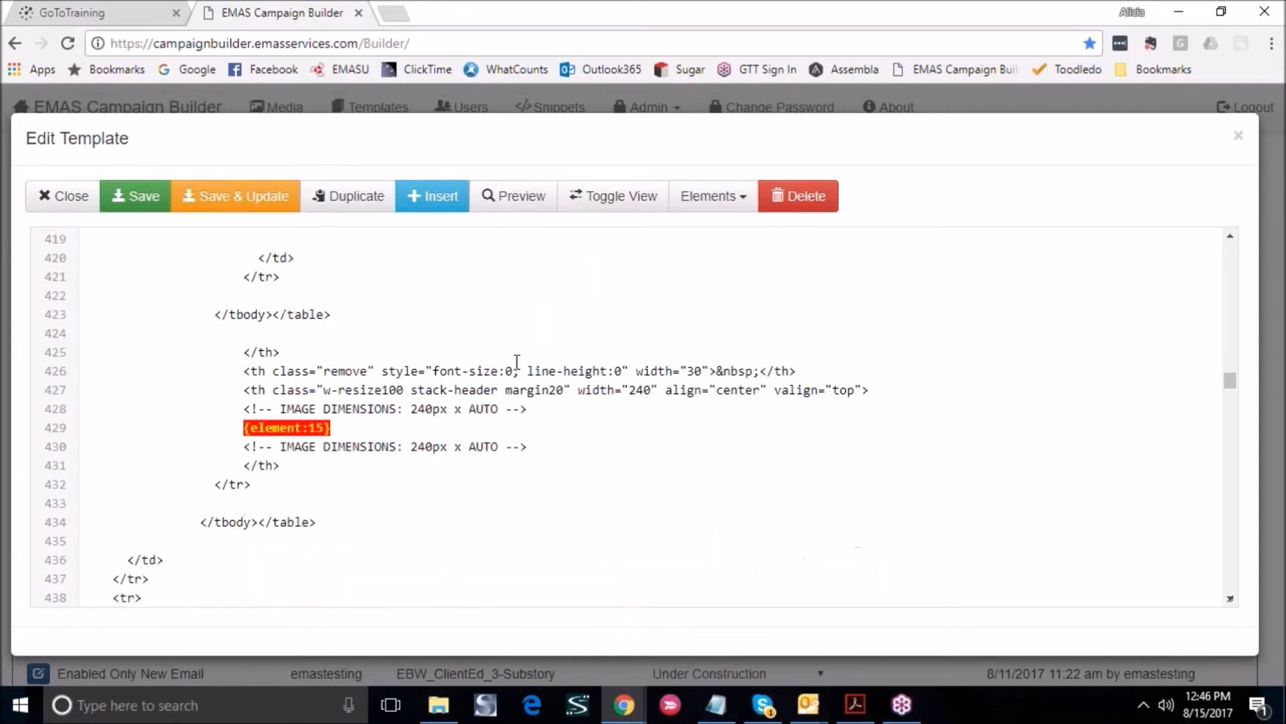
scroll(513, 360, "down", 9)
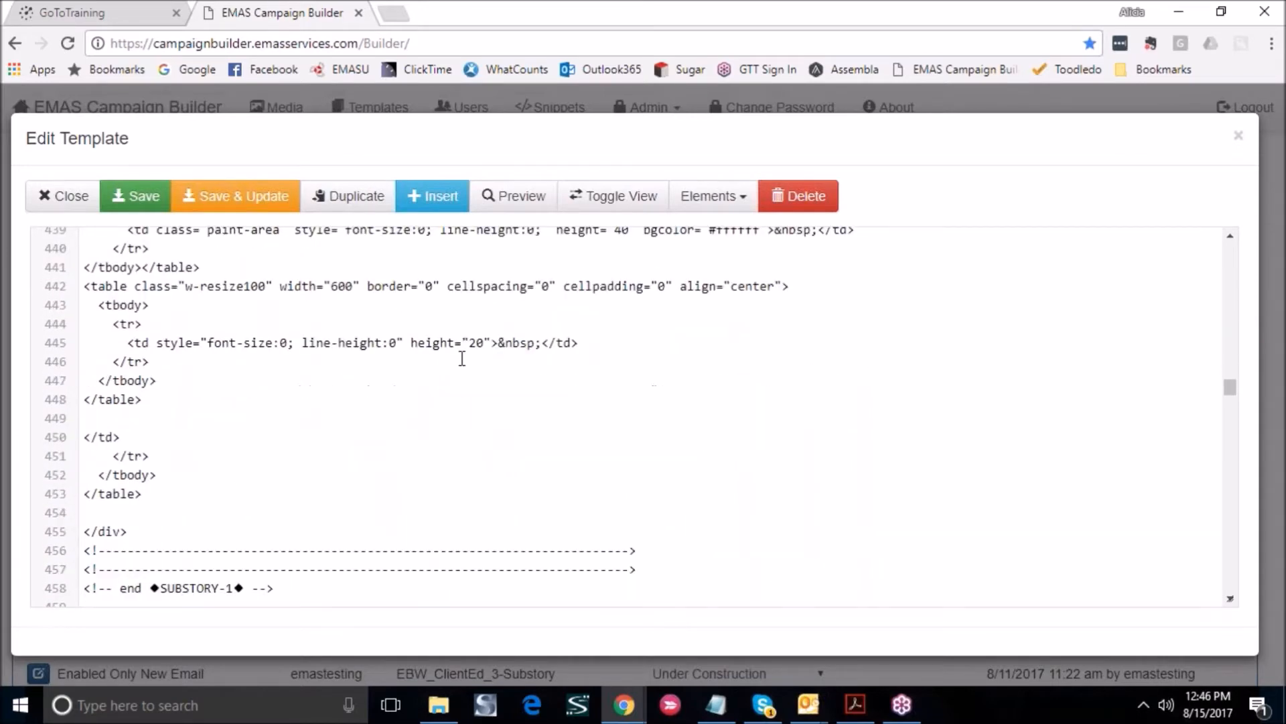
scroll(376, 439, "down", 1)
left_click(347, 409)
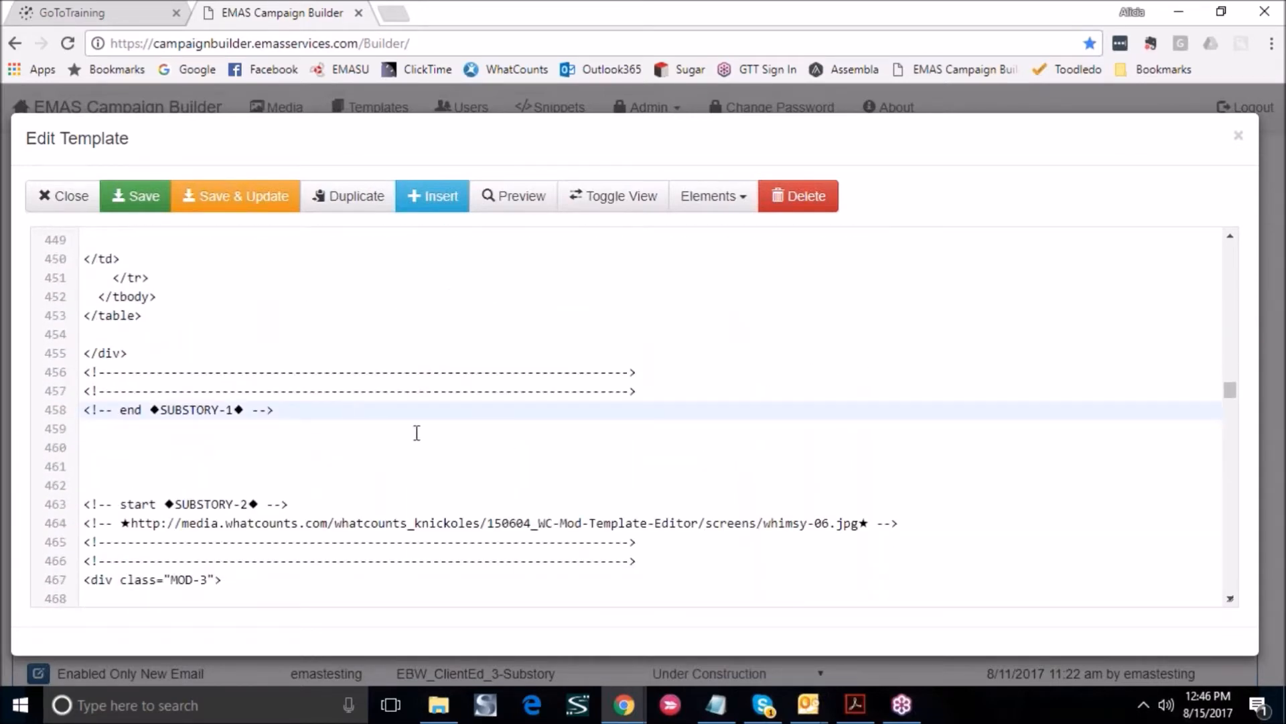
key("ctrl+v")
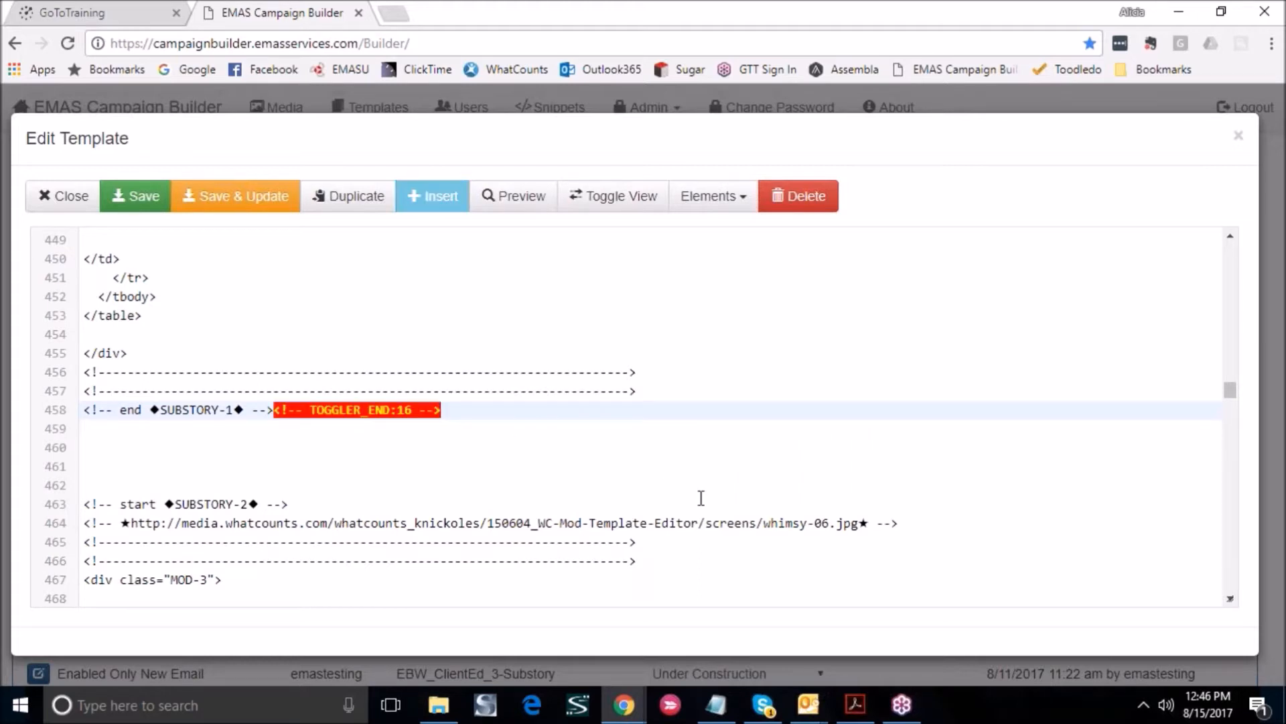
Save How-To Template, applying the update to the emails that use it, and close the template list
left_click(472, 457)
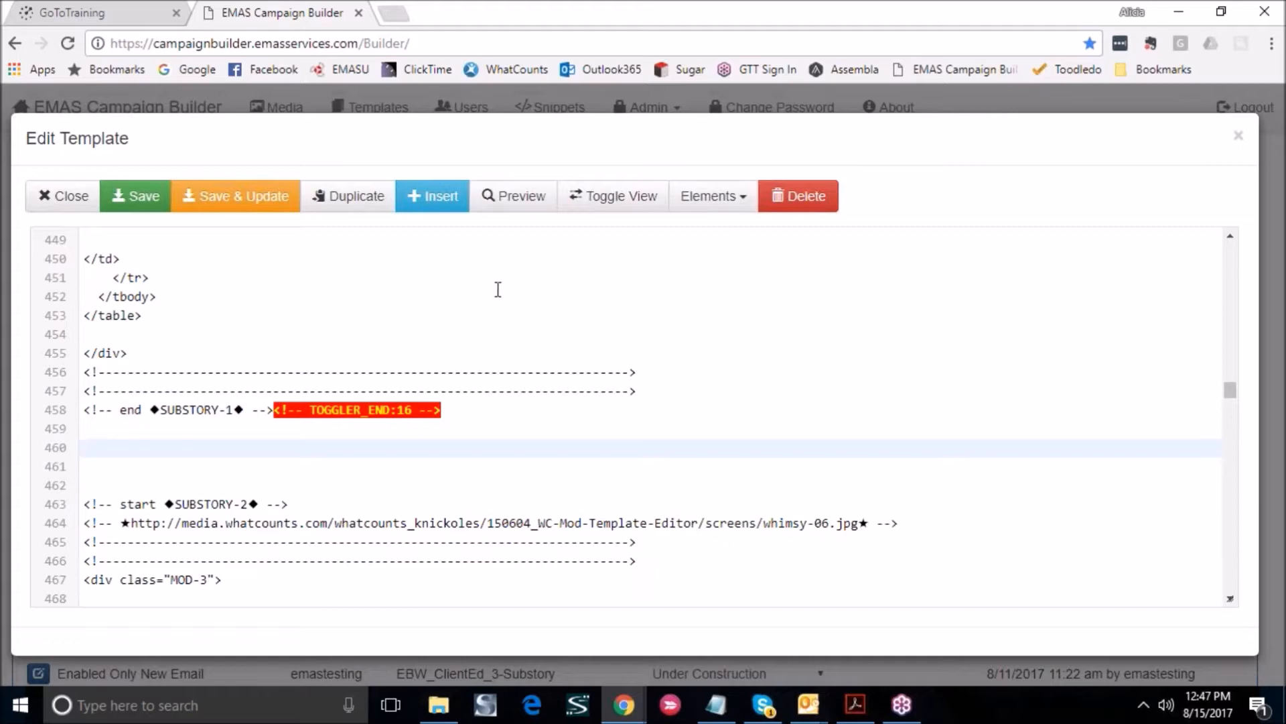
left_click(254, 210)
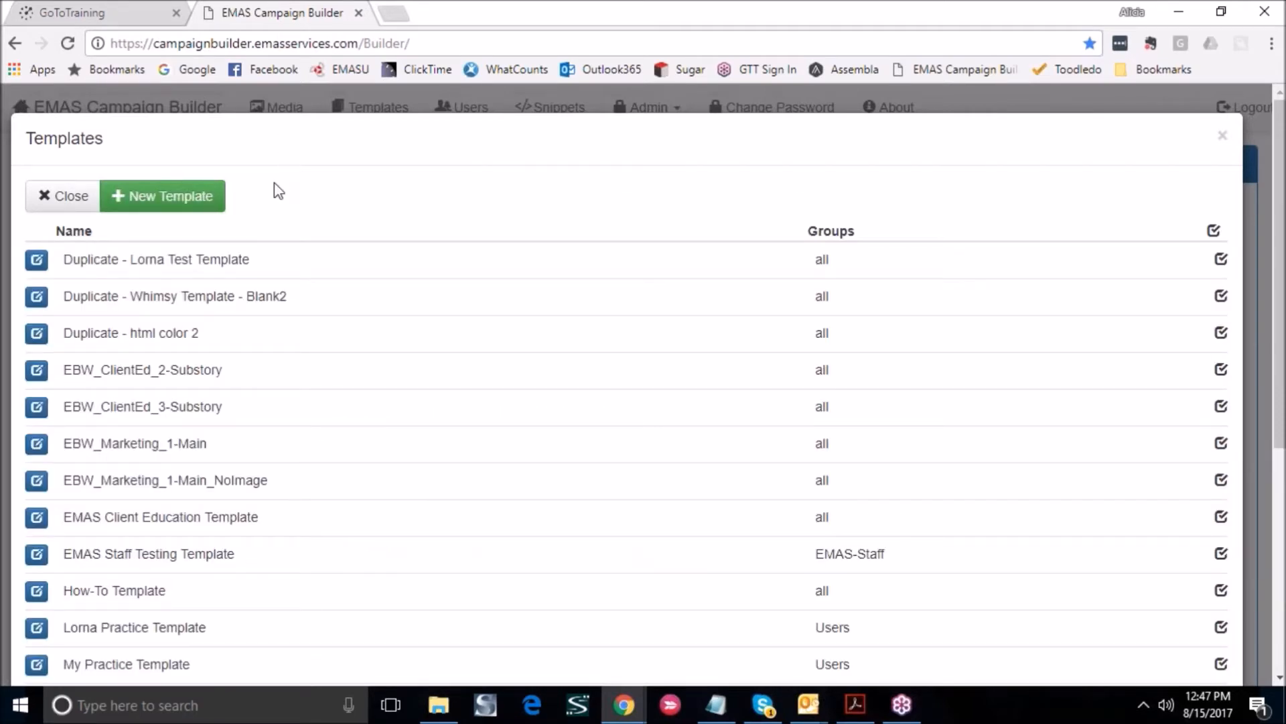
left_click(63, 196)
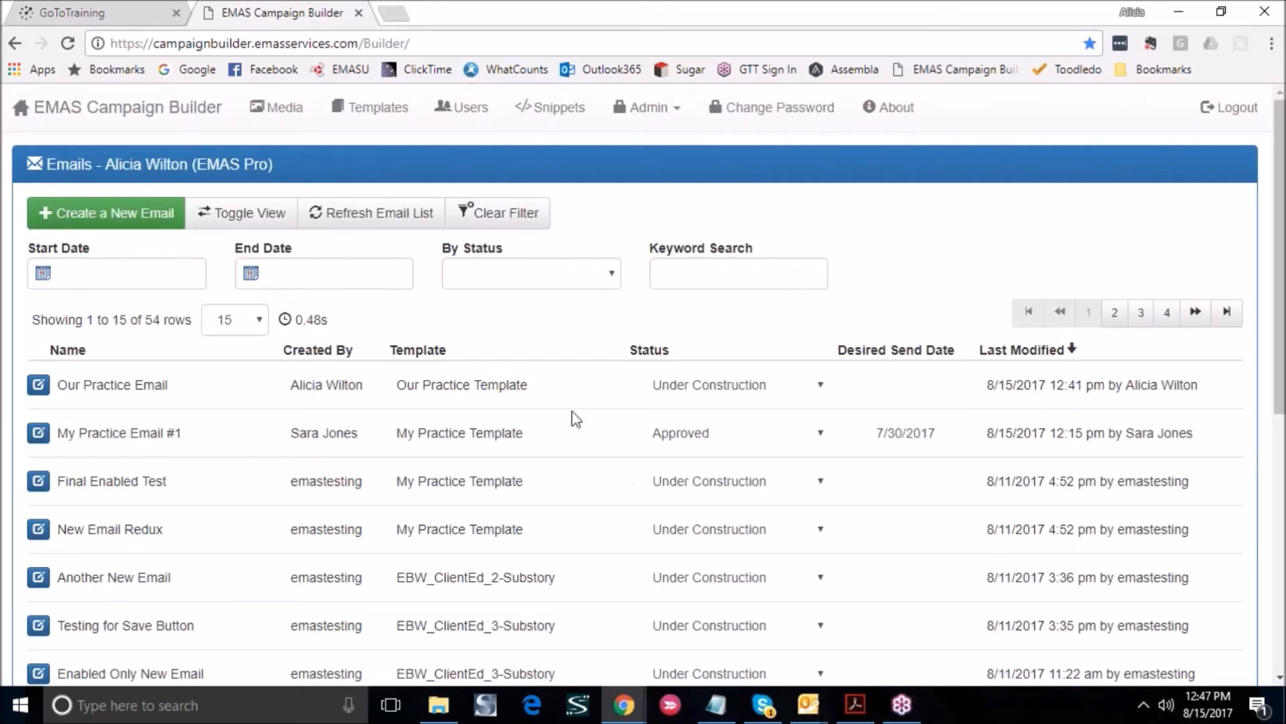
Open How To Email 3 for editing and check the Substory-1-Toggle element and its nested Substory 1 elements
scroll(589, 401, "down", 4)
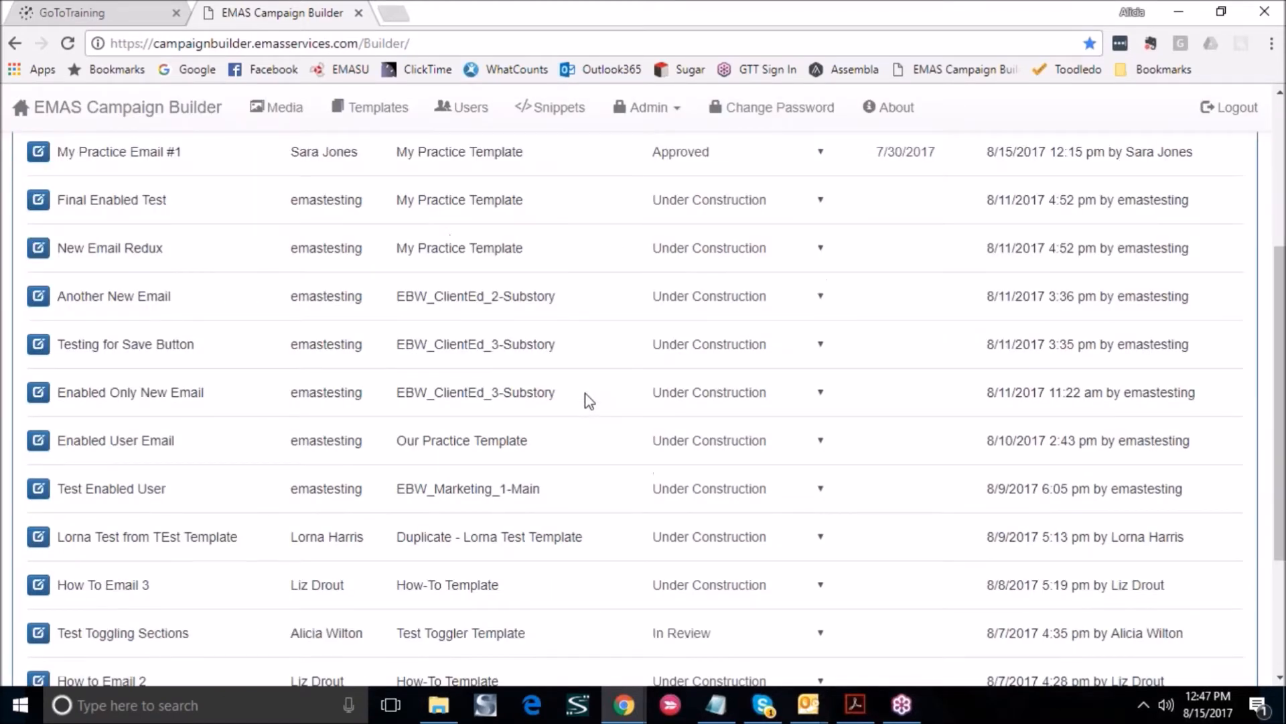
scroll(586, 400, "down", 1)
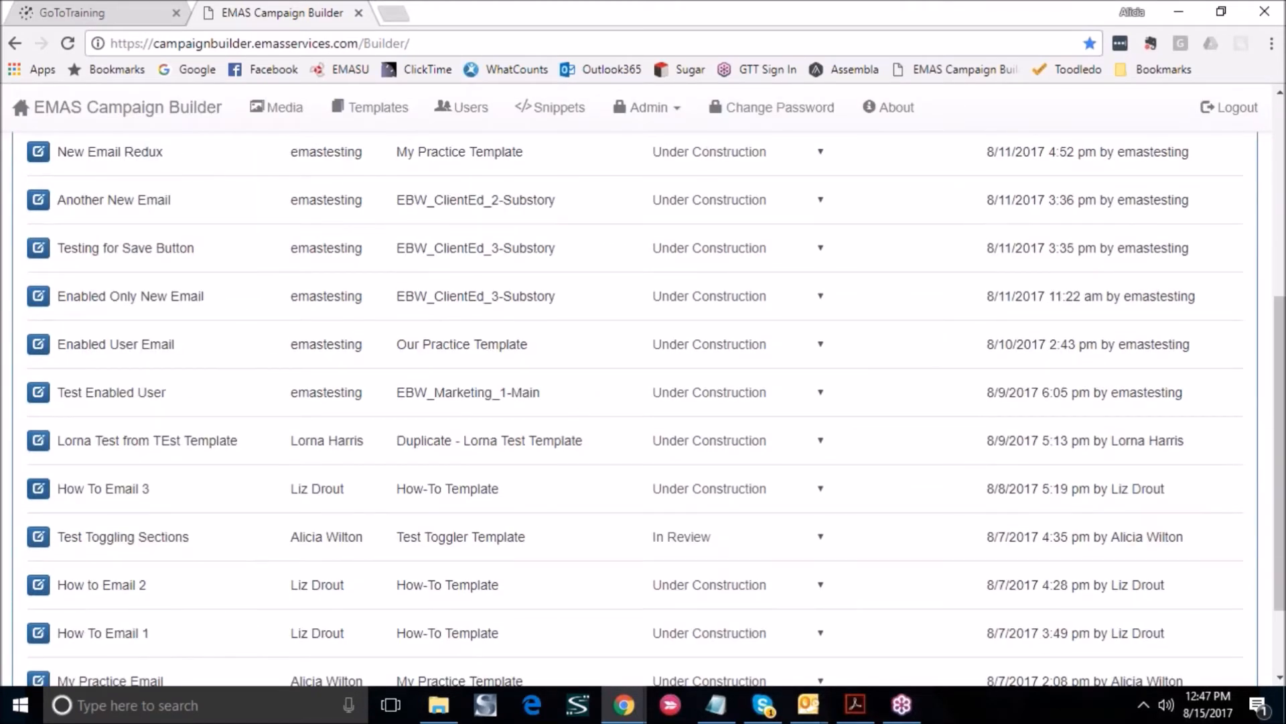
left_click(38, 487)
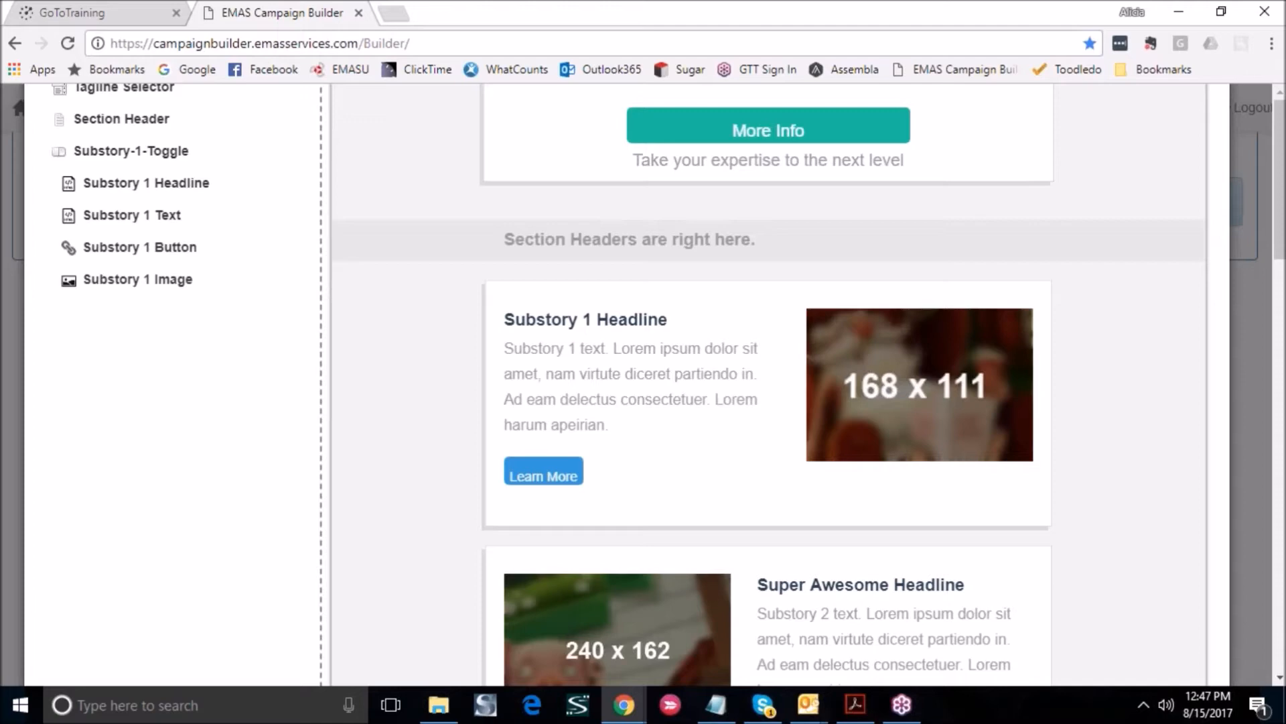
scroll(627, 384, "up", 8)
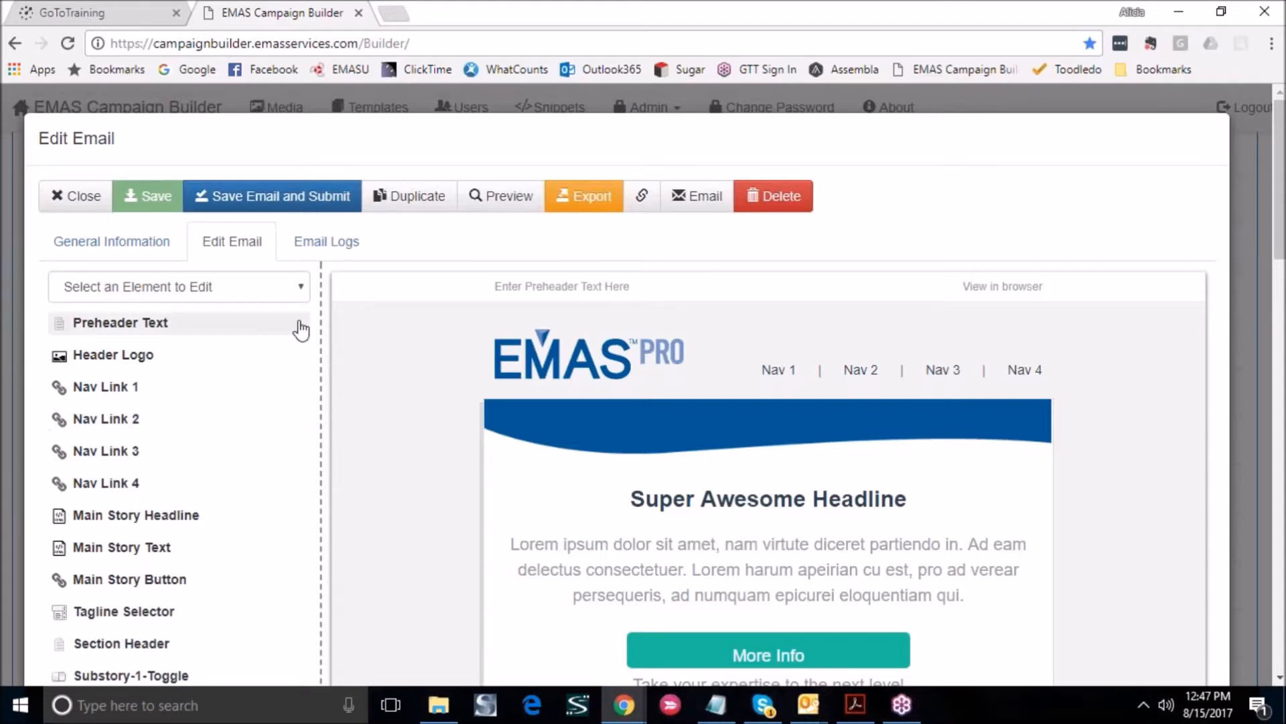
scroll(229, 387, "down", 1)
scroll(229, 387, "down", 1)
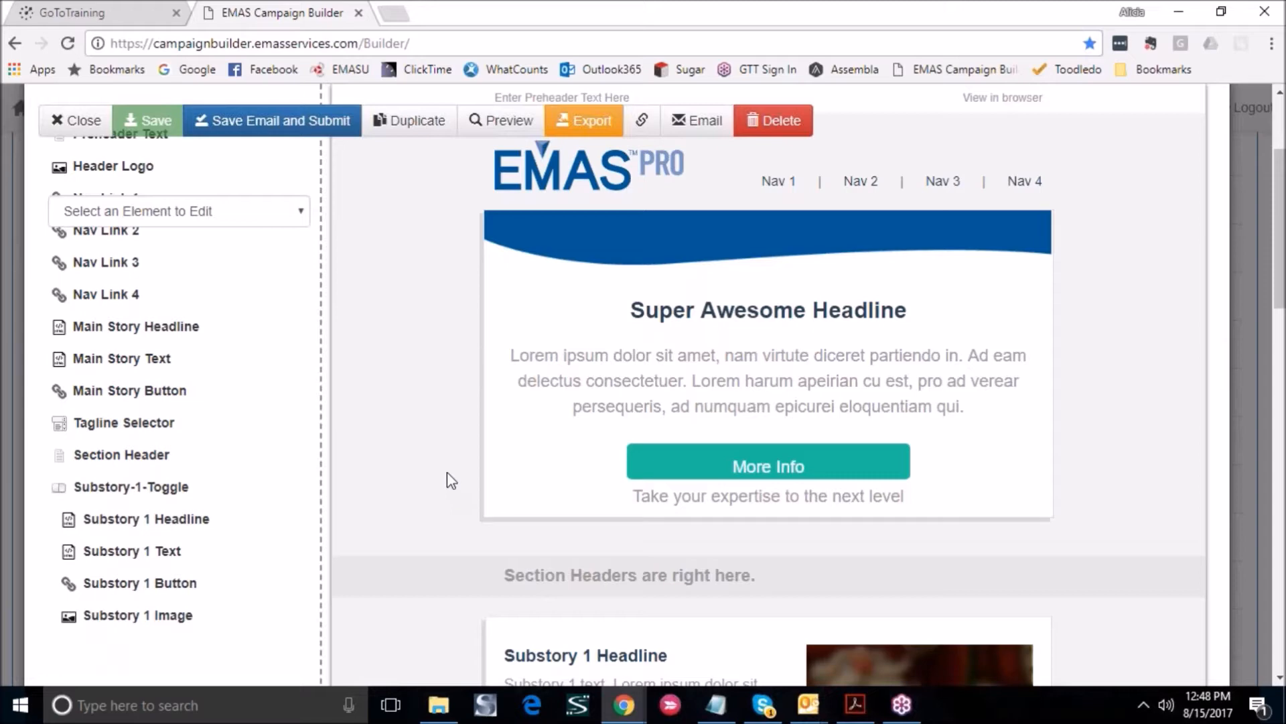
scroll(442, 479, "down", 1)
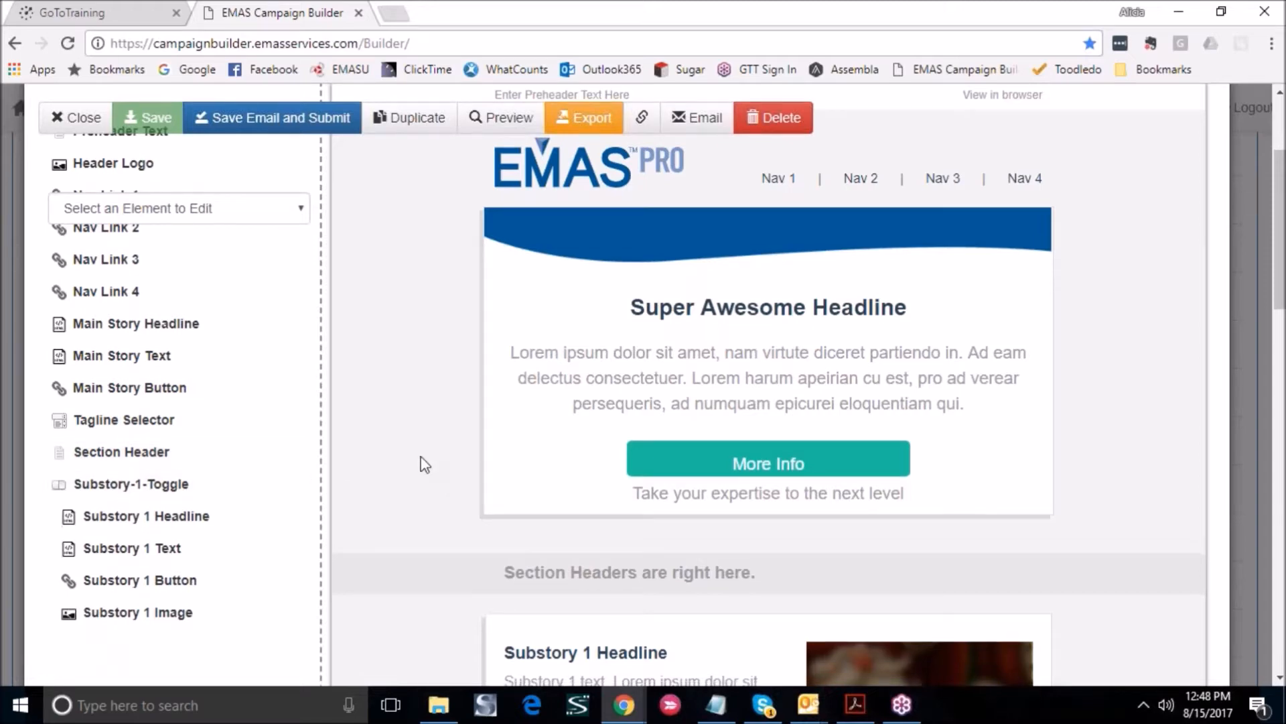
scroll(425, 464, "down", 3)
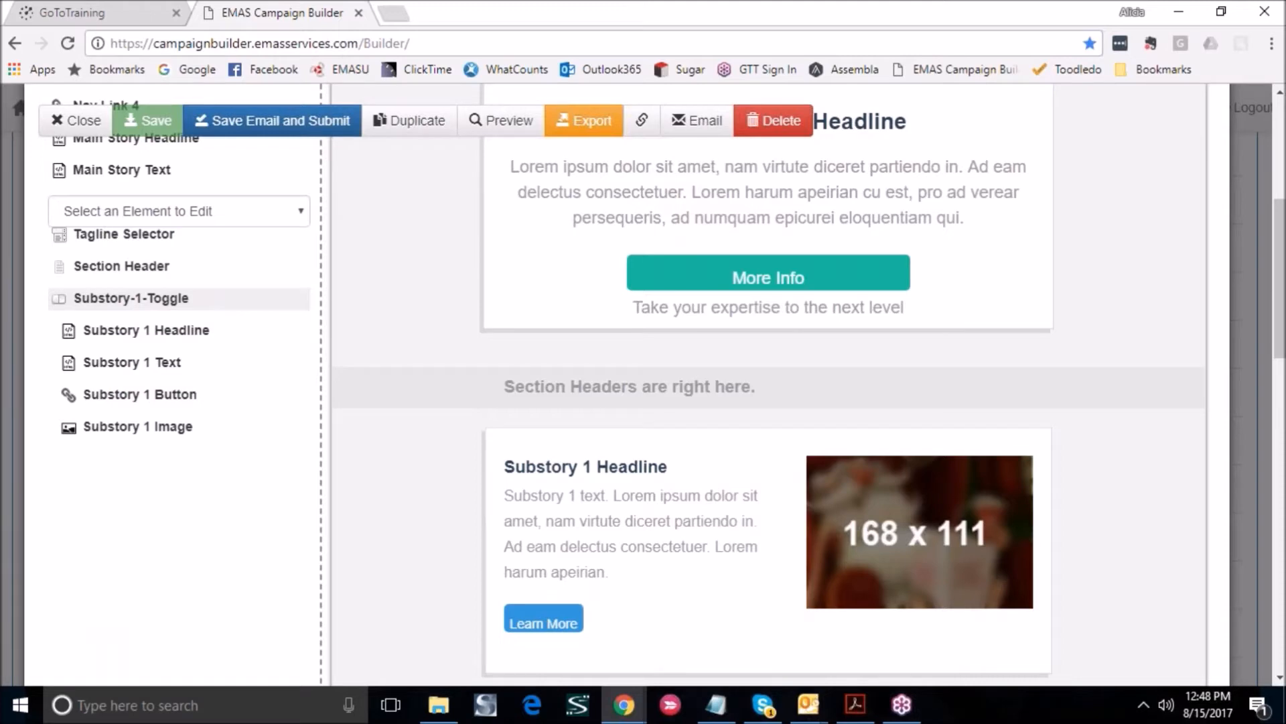
Test Substory-1-Toggle by switching Section Visible off to hide the Substory 1 section and back on to restore it
left_click(134, 298)
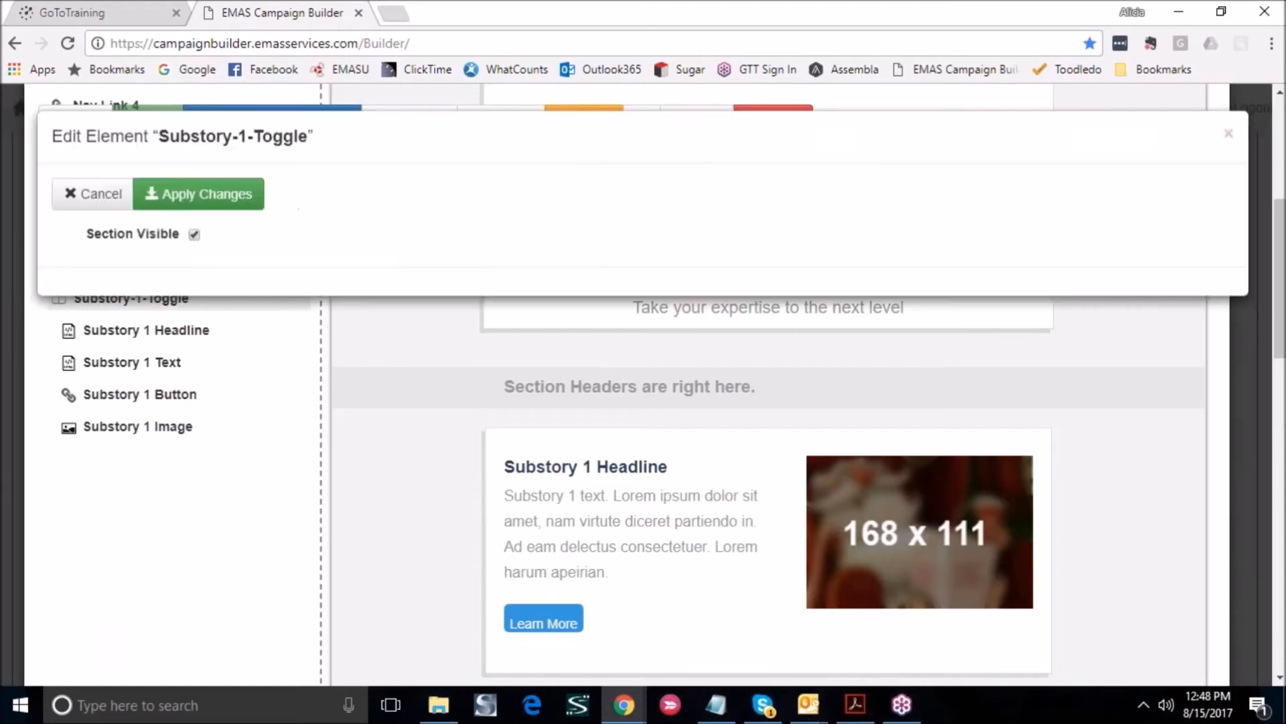
left_click(195, 237)
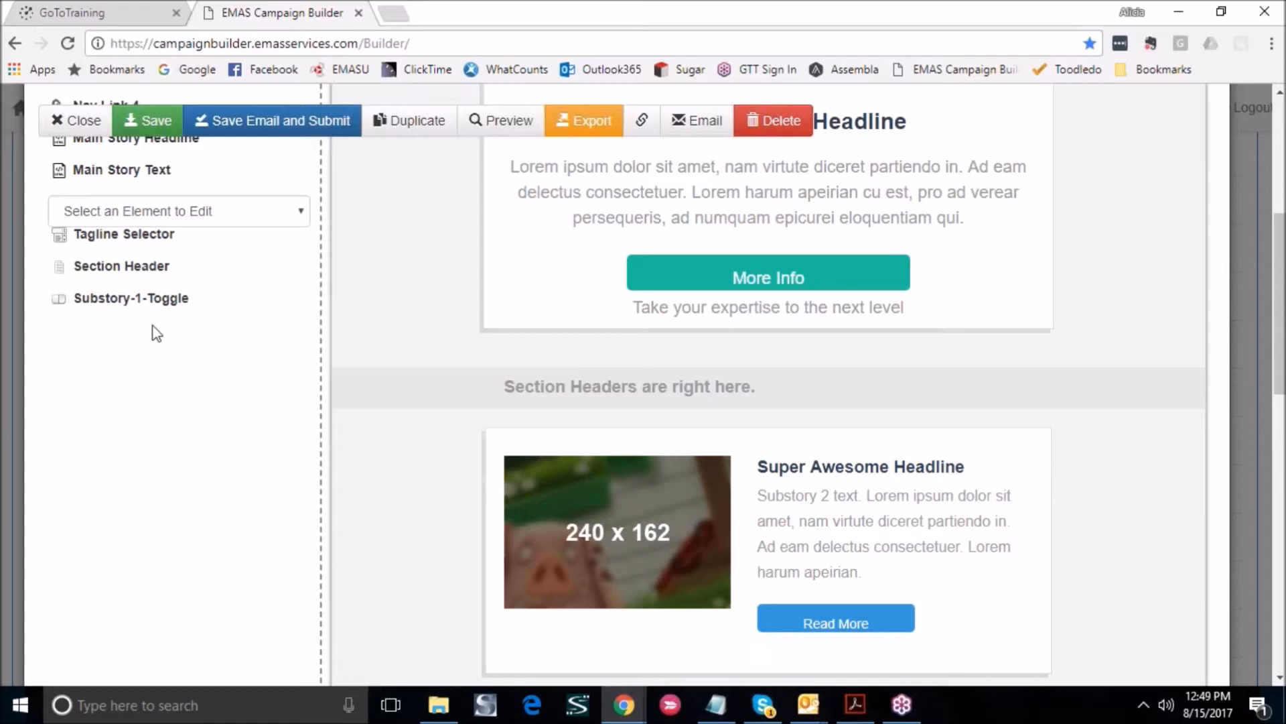
left_click(153, 299)
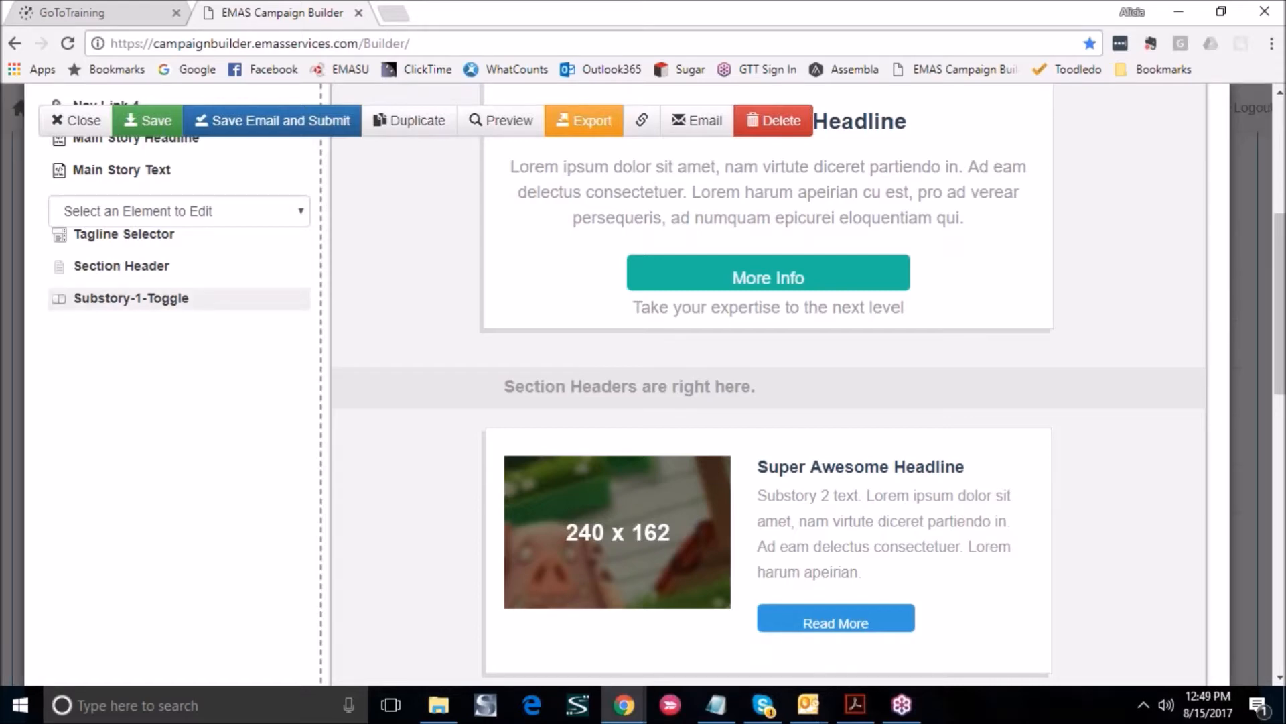
left_click(195, 237)
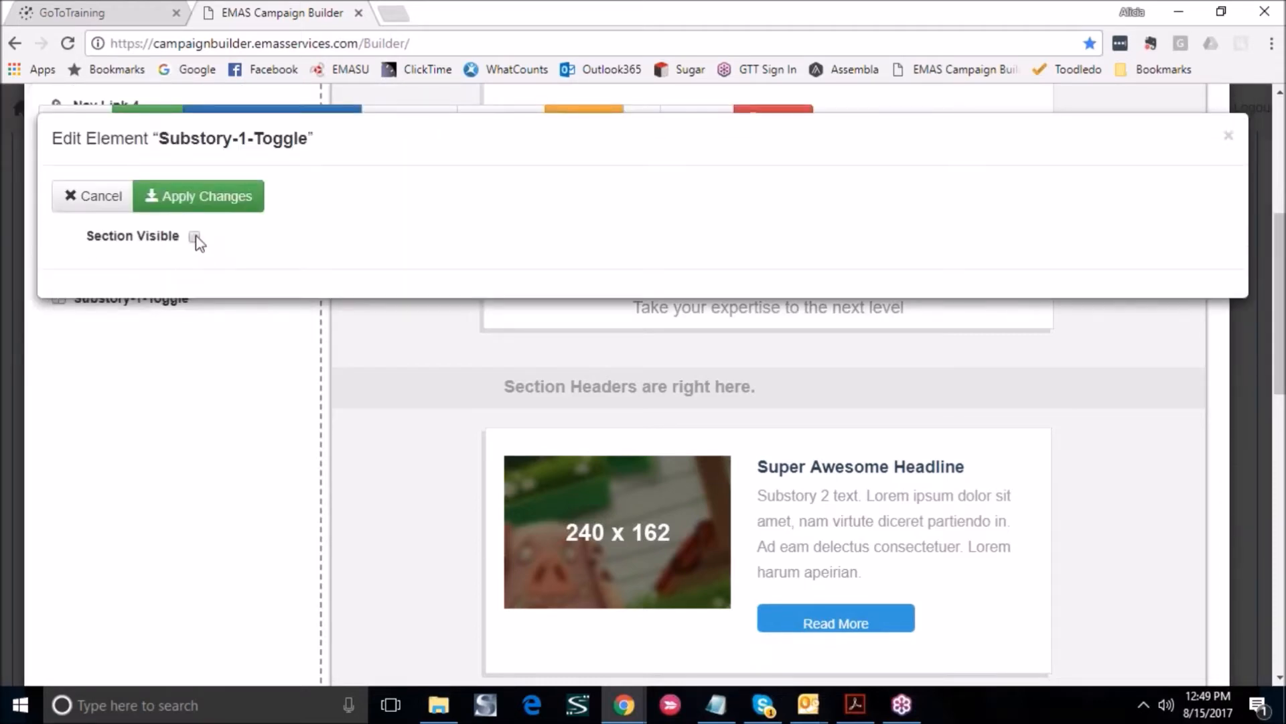
left_click(235, 206)
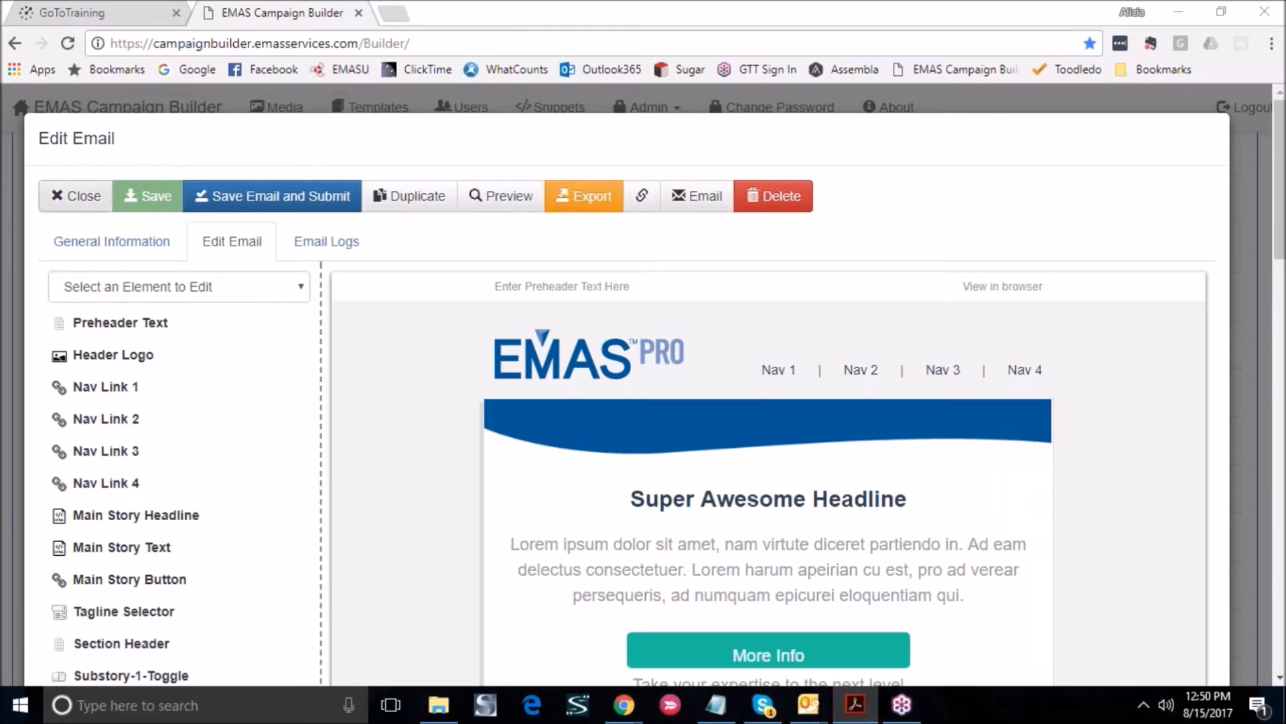
Close How To Email 3, open Our Practice Email to examine its element list and layout, and close it
left_click(75, 196)
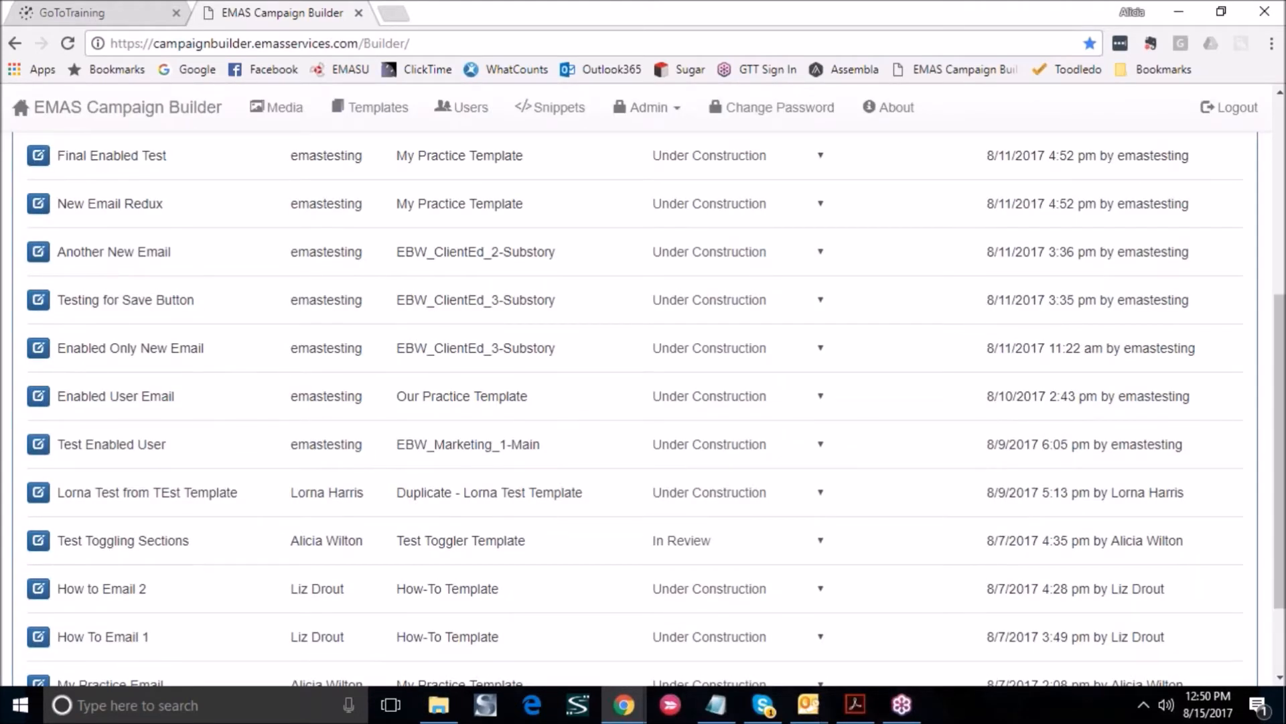
scroll(634, 298, "up", 5)
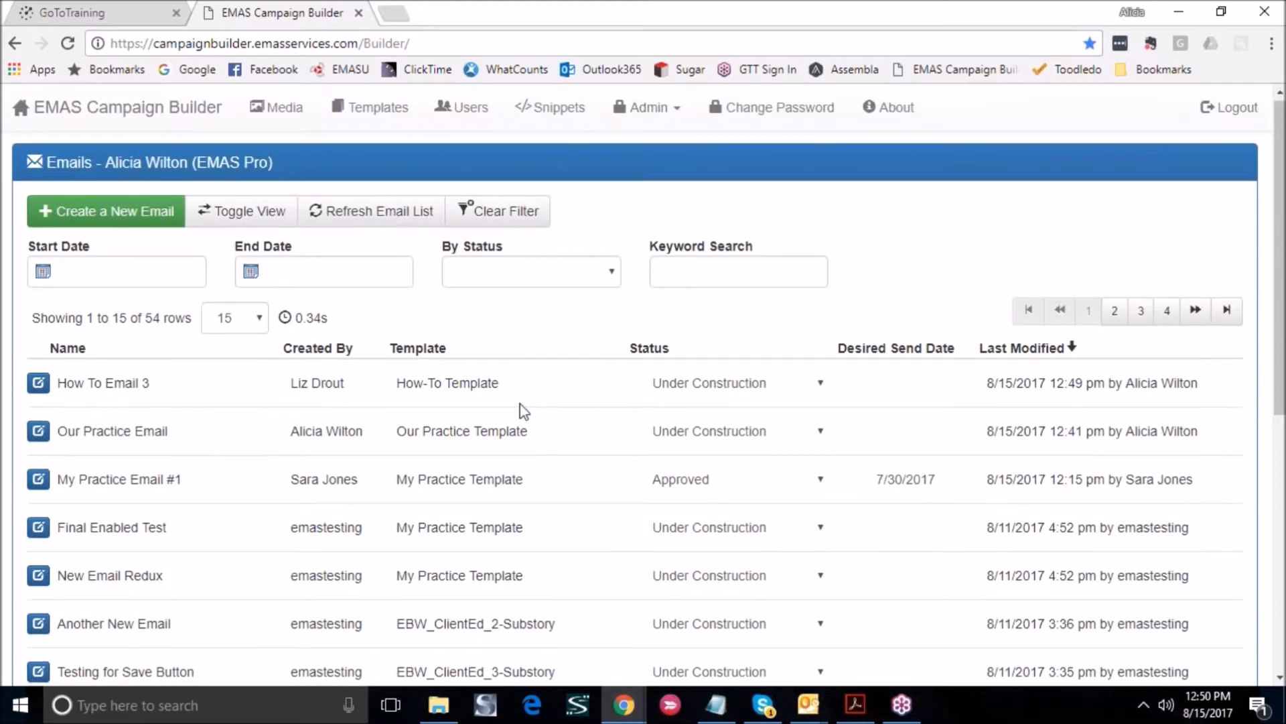
scroll(524, 410, "down", 1)
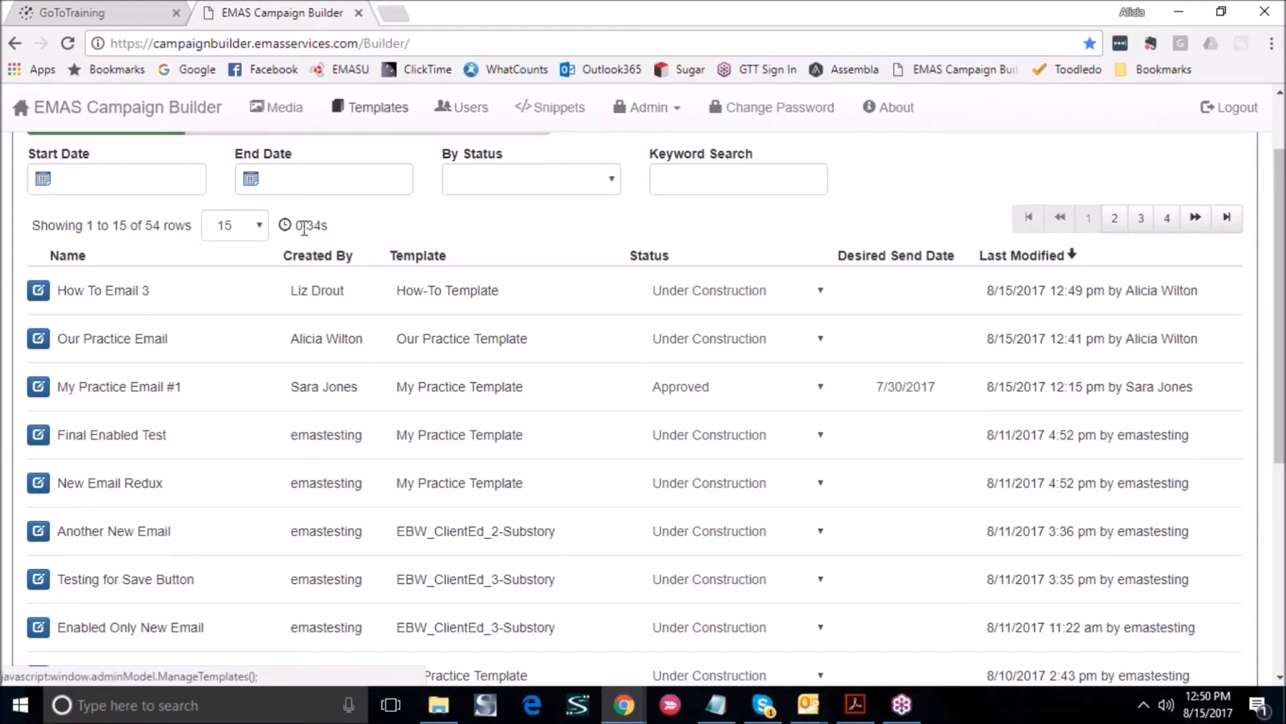
left_click(38, 338)
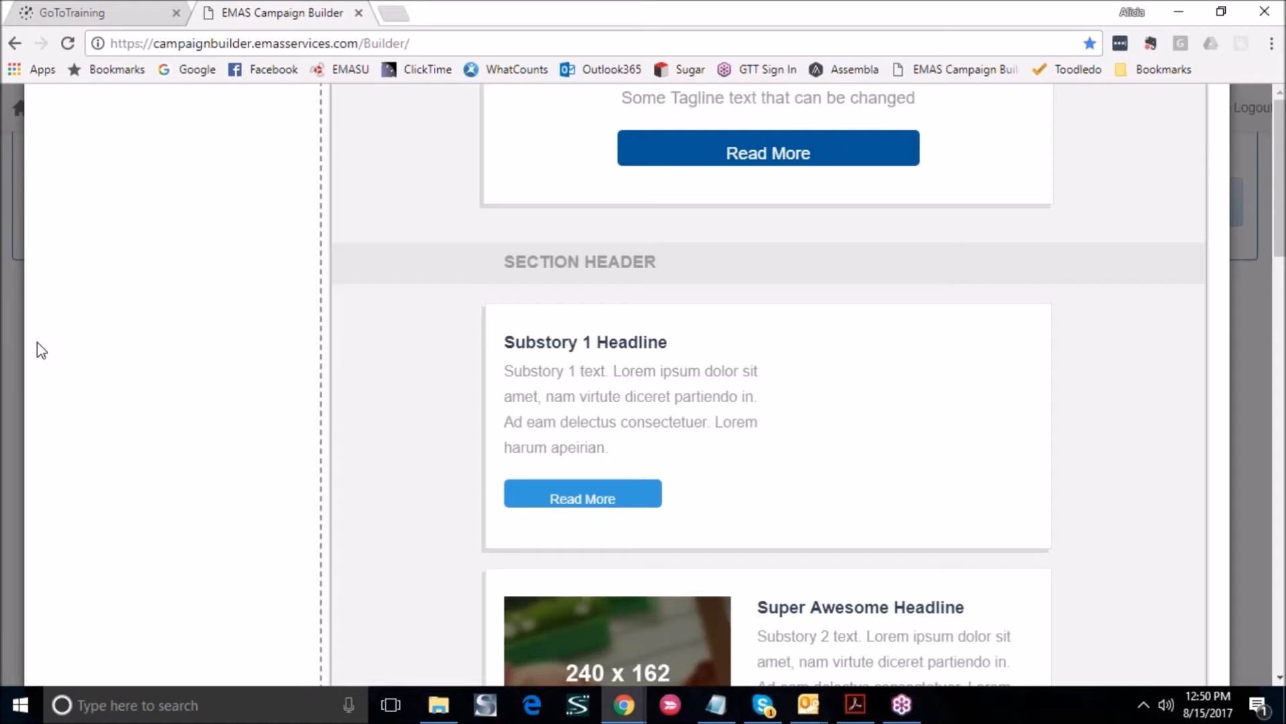
scroll(37, 342, "up", 8)
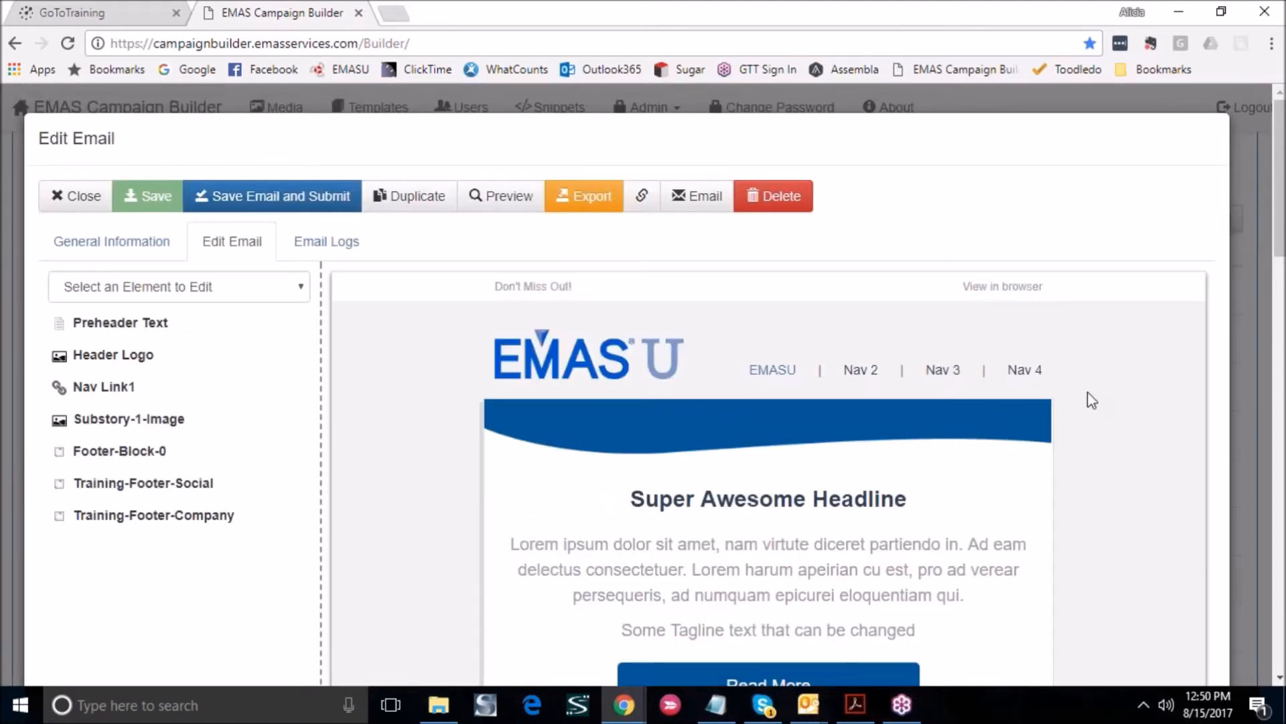
scroll(1087, 391, "down", 1)
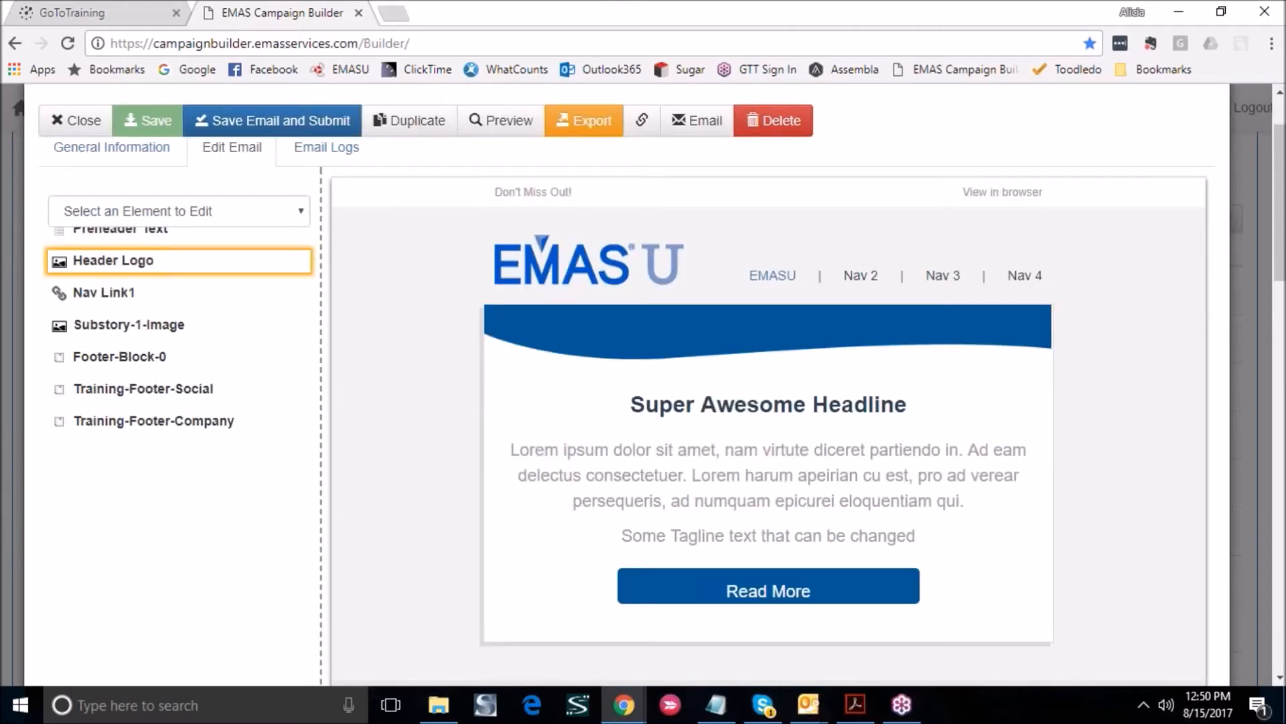
left_click(74, 122)
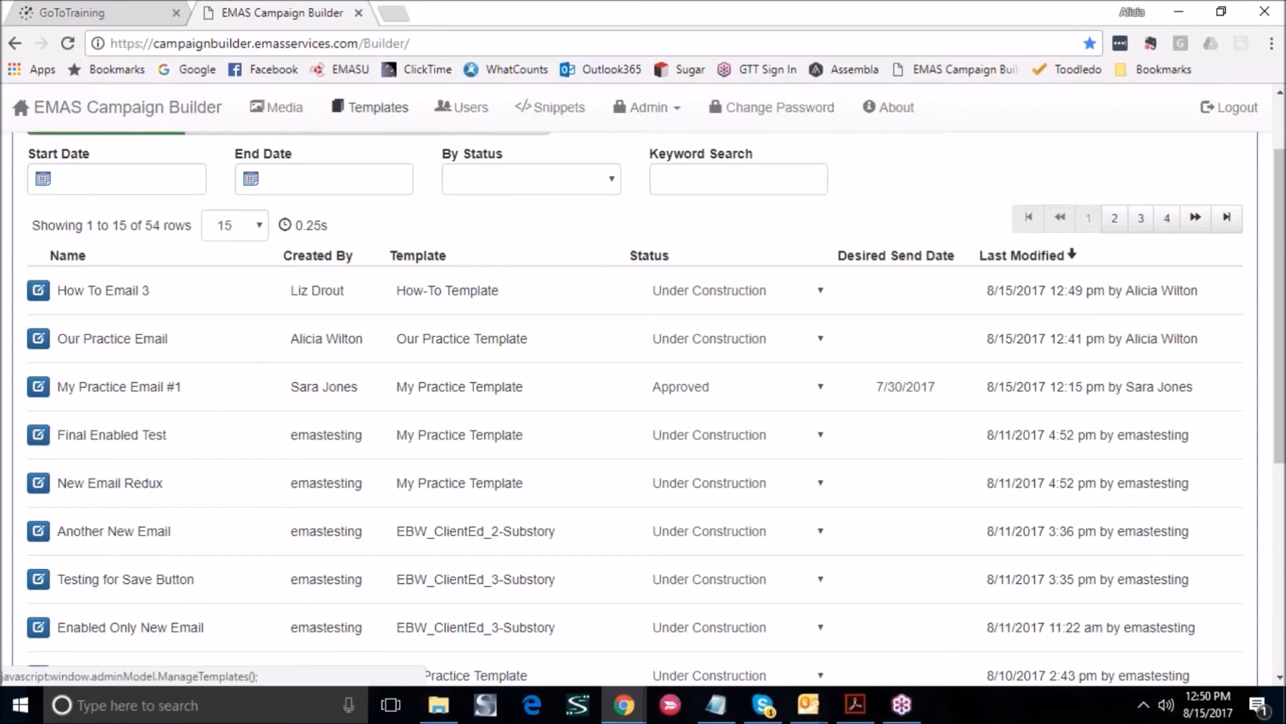
Open Our Practice Template from the template list and preview its layout at iPad size
left_click(360, 112)
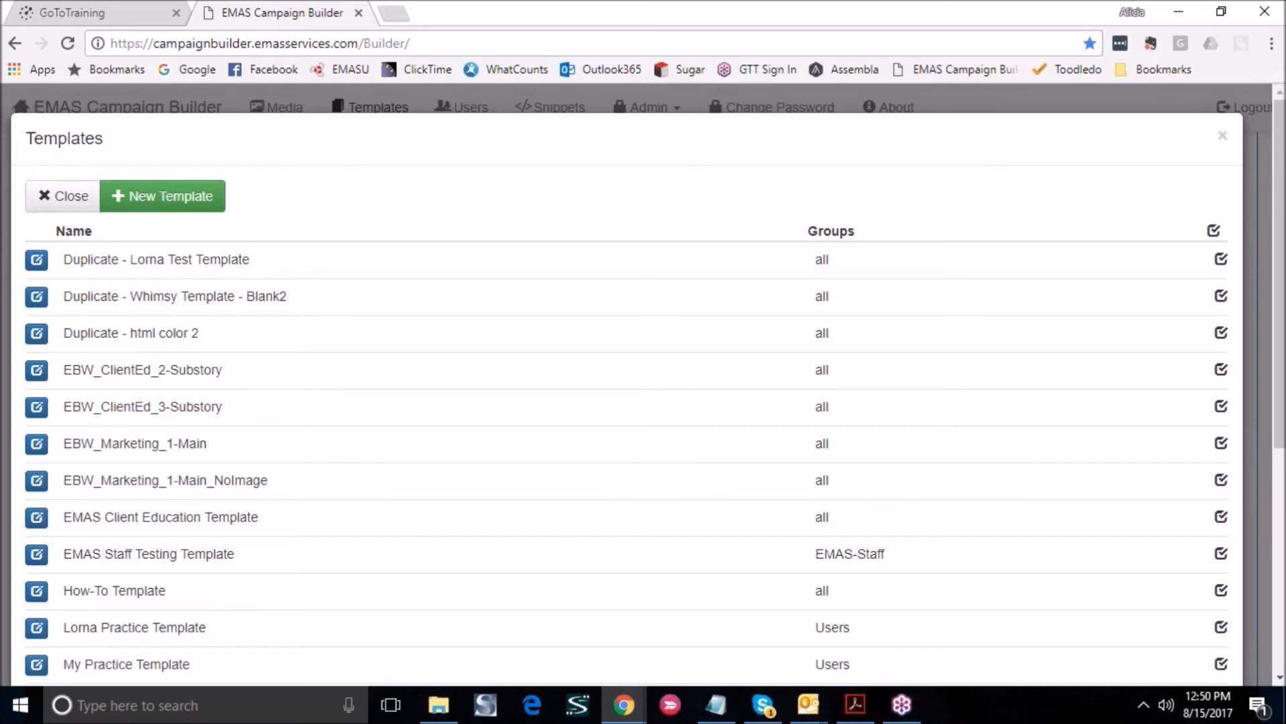
scroll(357, 114, "down", 1)
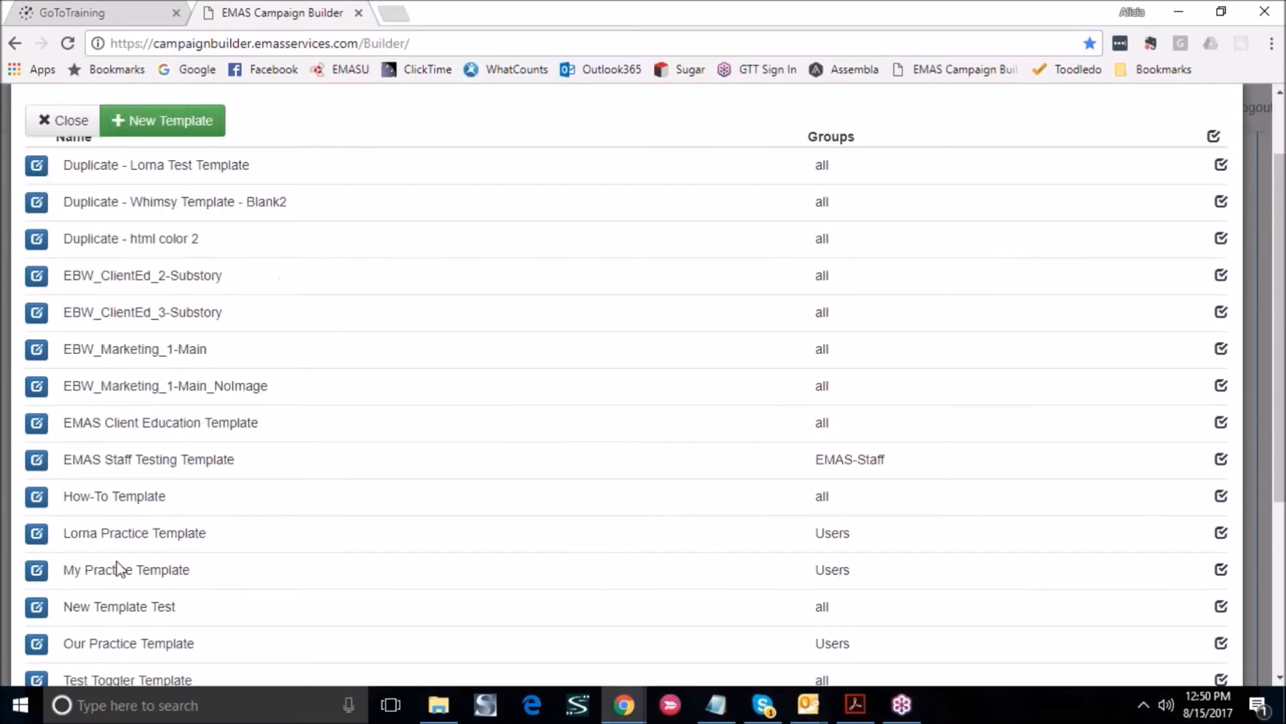
left_click(38, 644)
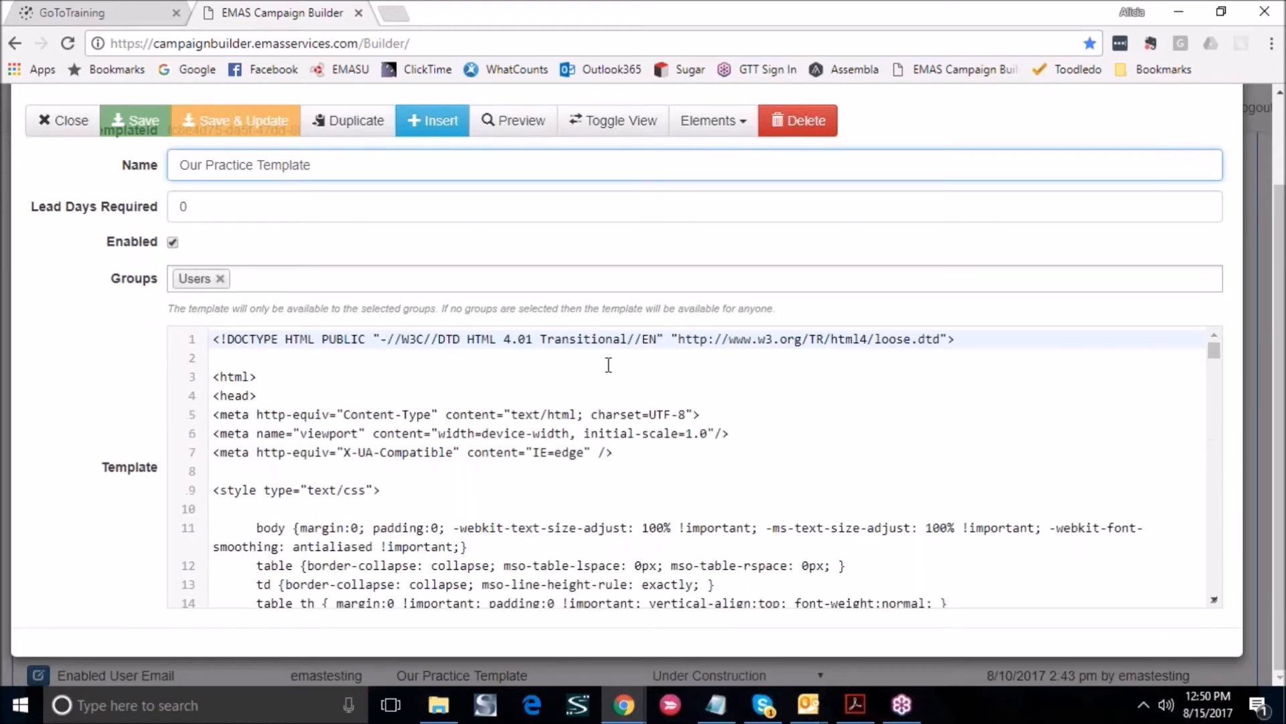
left_click(493, 124)
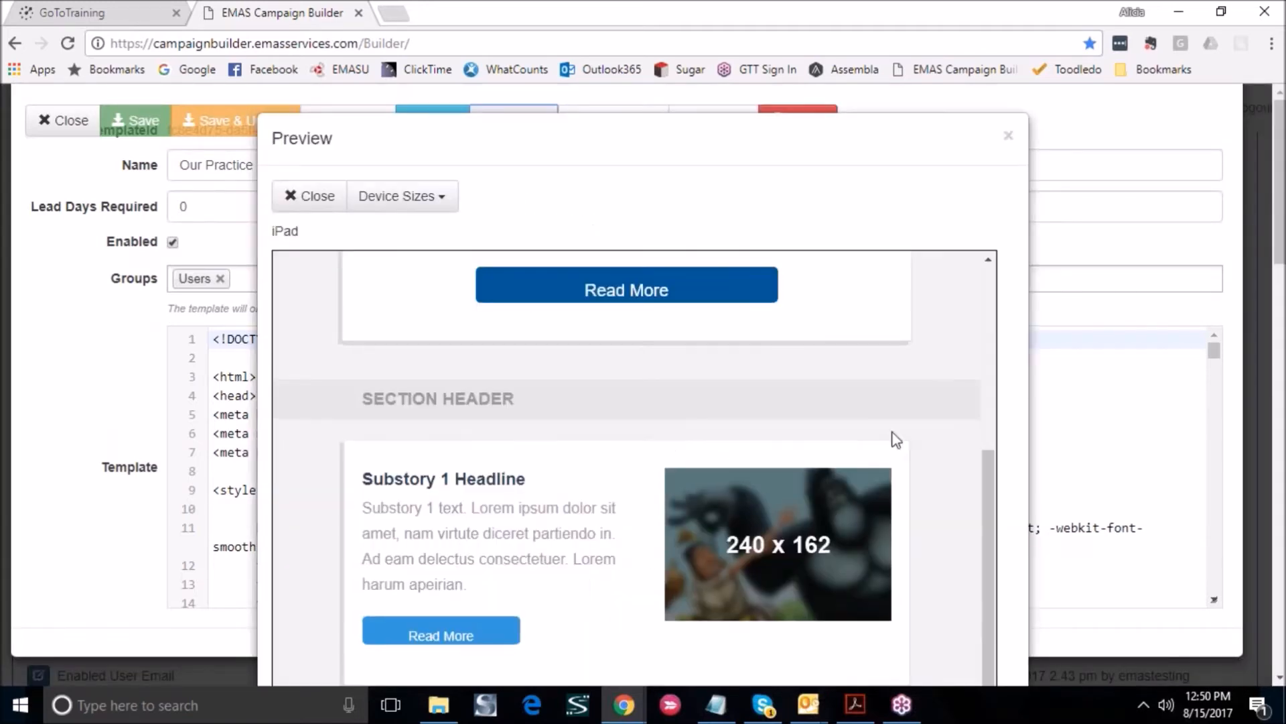
scroll(896, 439, "up", 5)
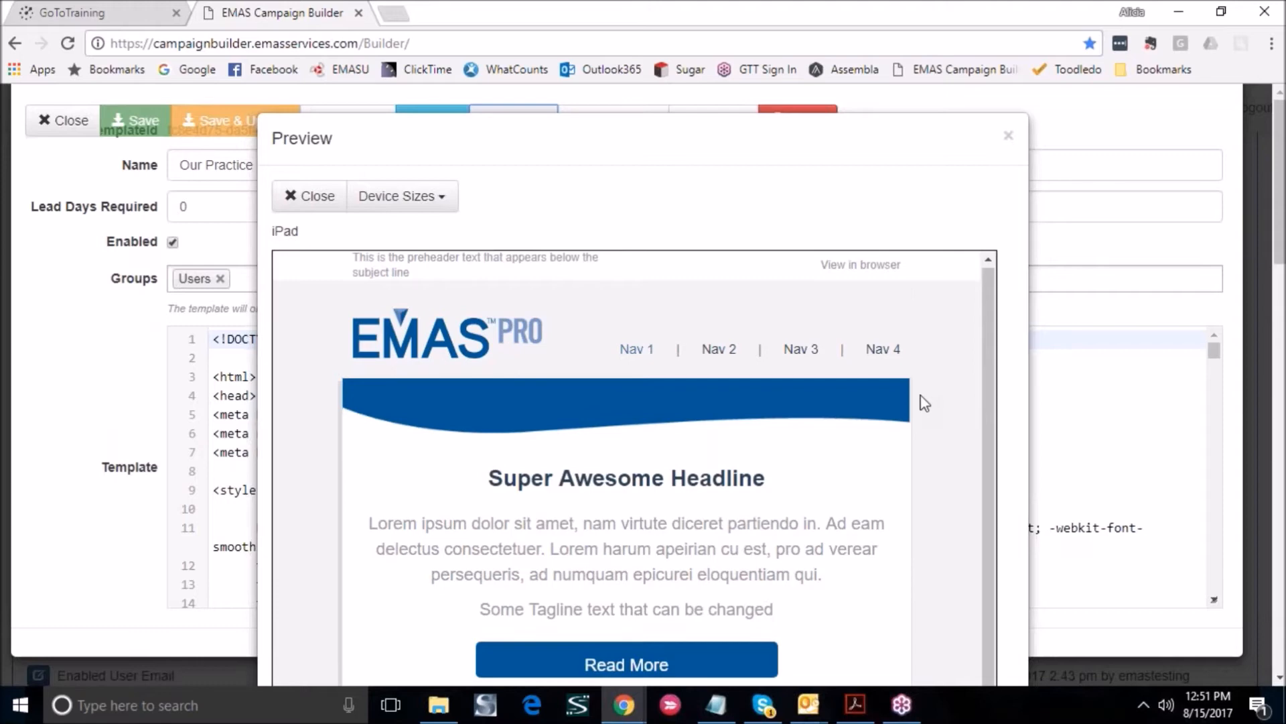
Check the tagline text below the main story in the iPad preview and close the preview
scroll(924, 402, "down", 1)
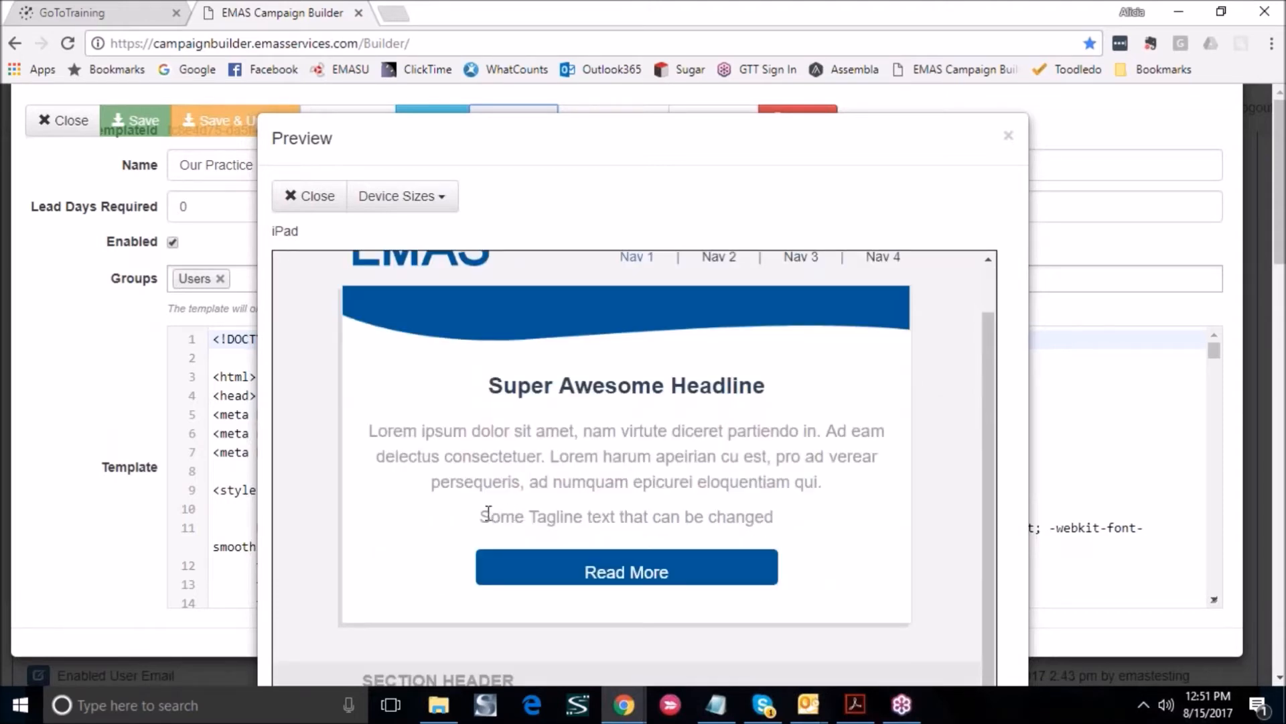
left_click_drag(487, 520, 777, 524)
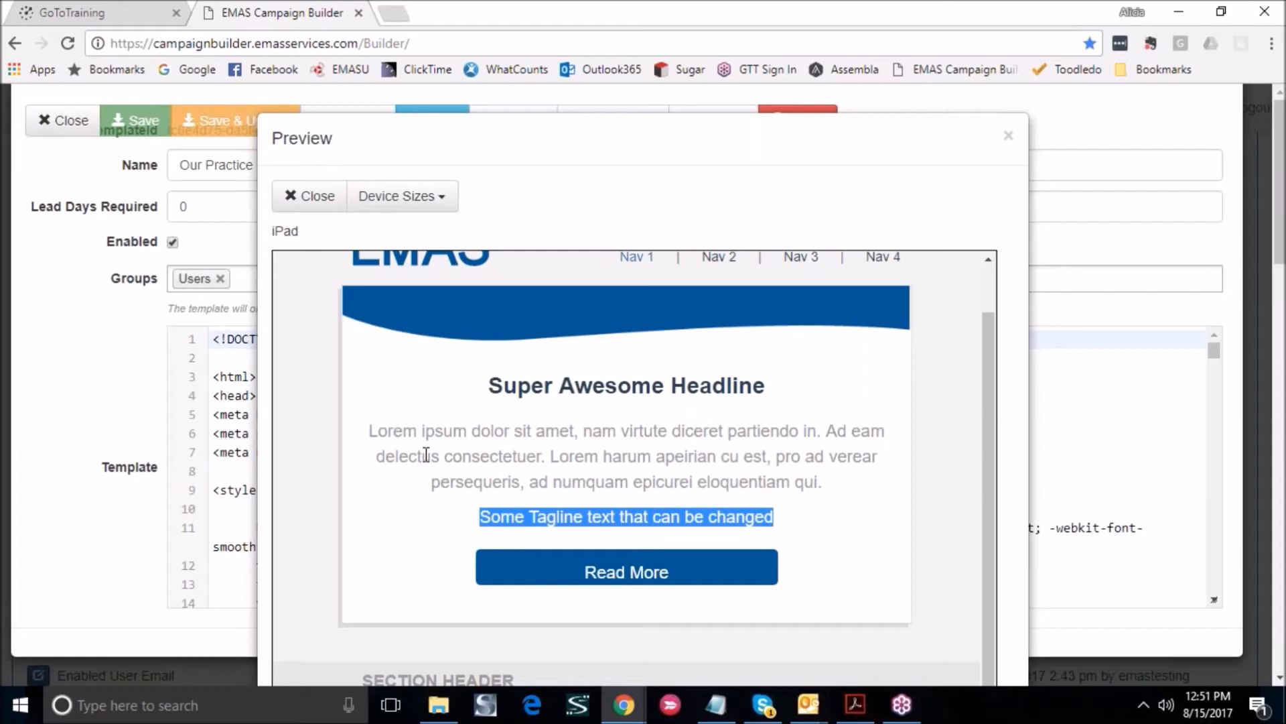
left_click(308, 196)
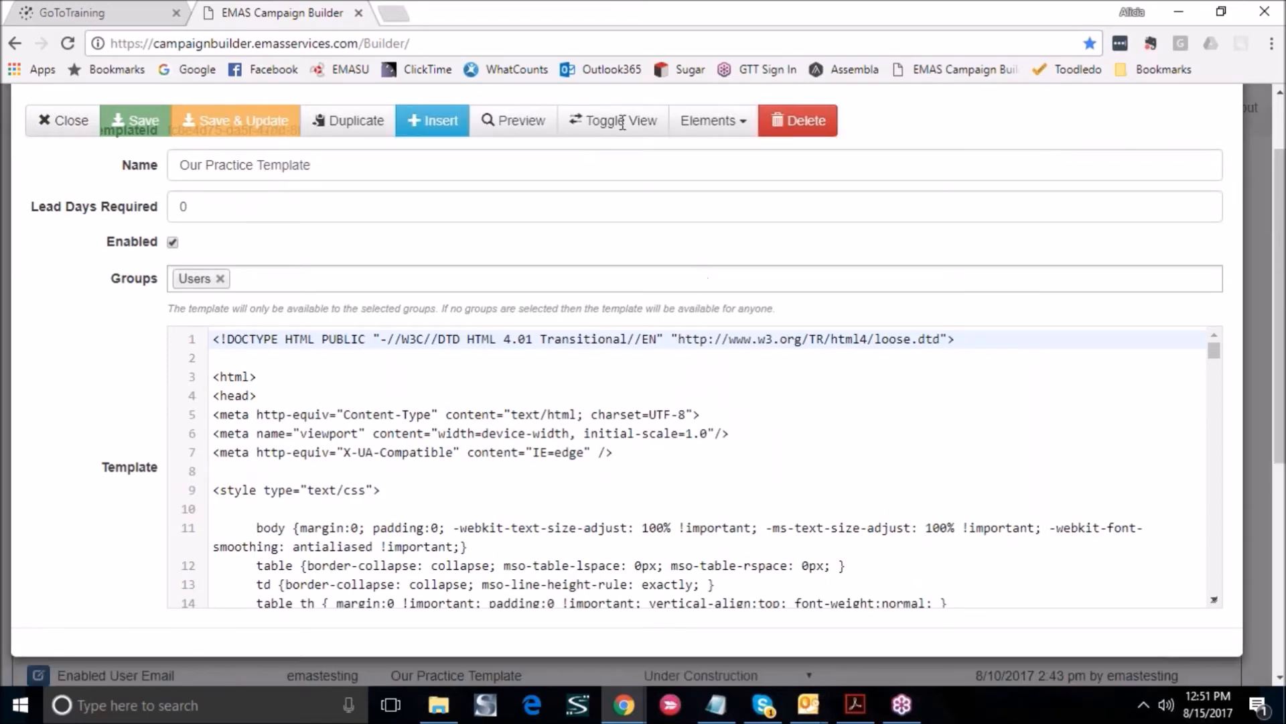
Switch the template to the expanded code view and select the tagline paragraph under the TAGLINE AFTER MAIN STORY comment
left_click(622, 121)
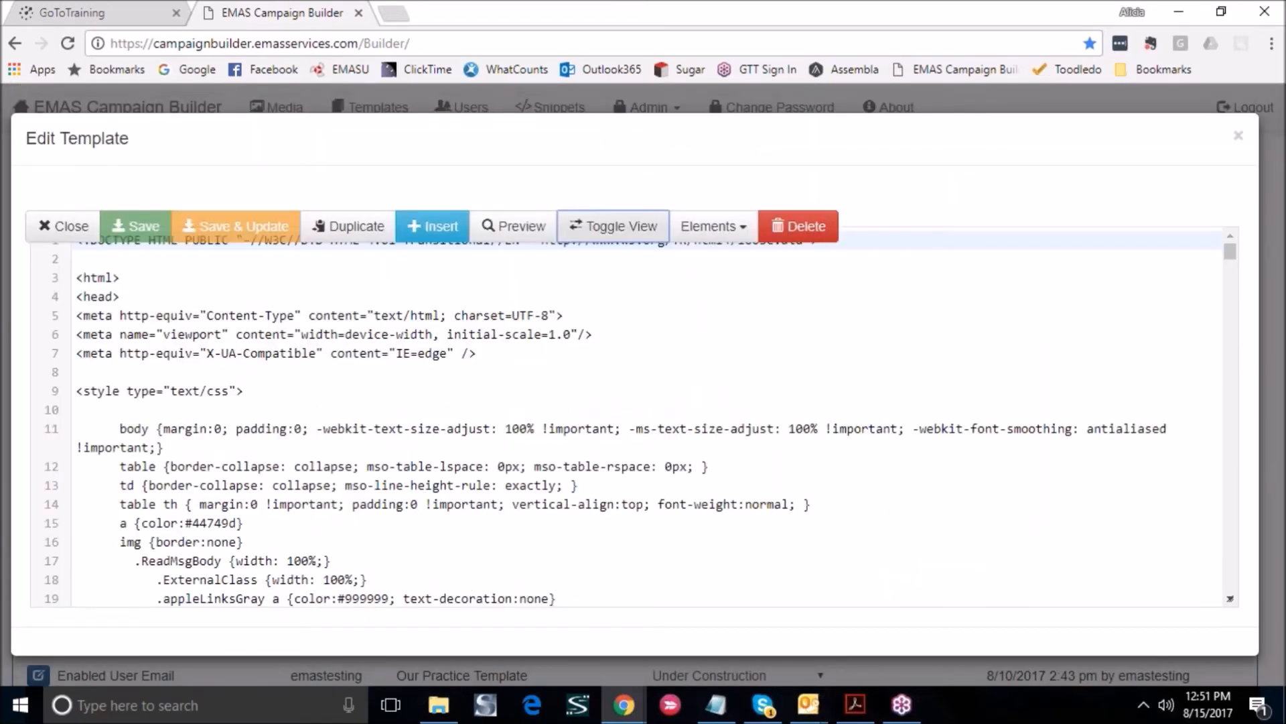
scroll(640, 375, "down", 1)
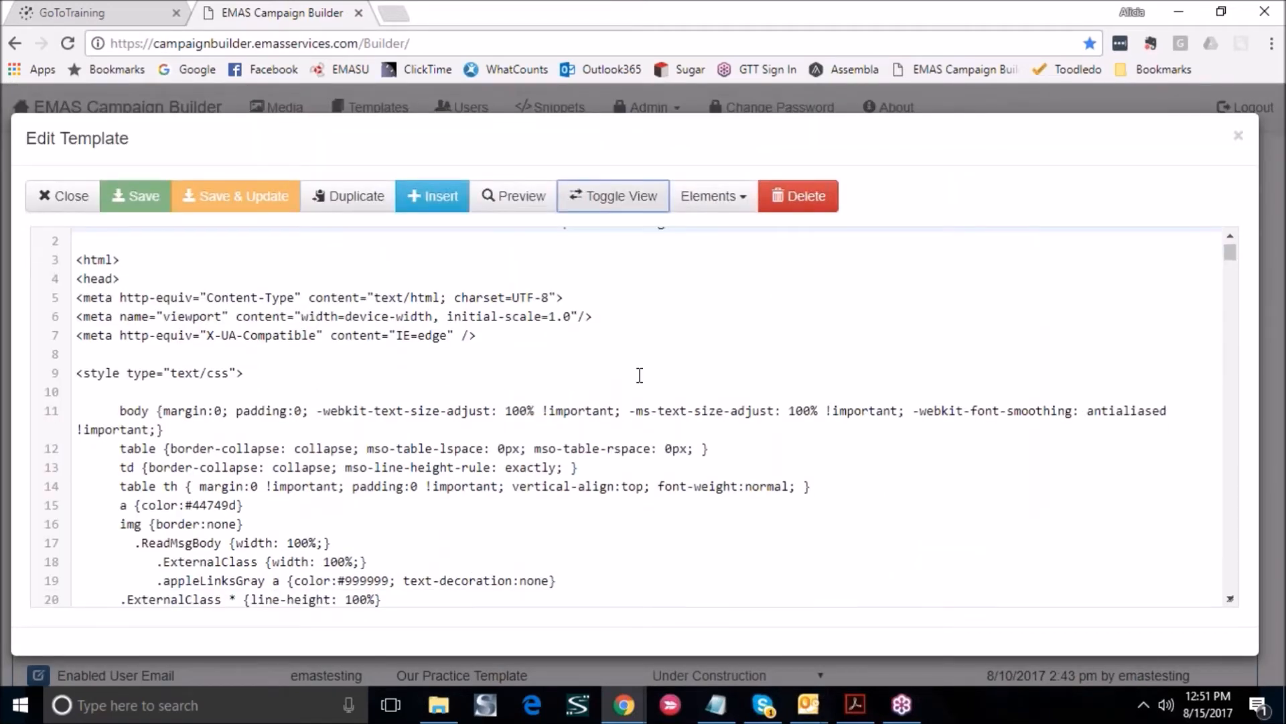
scroll(640, 375, "down", 4)
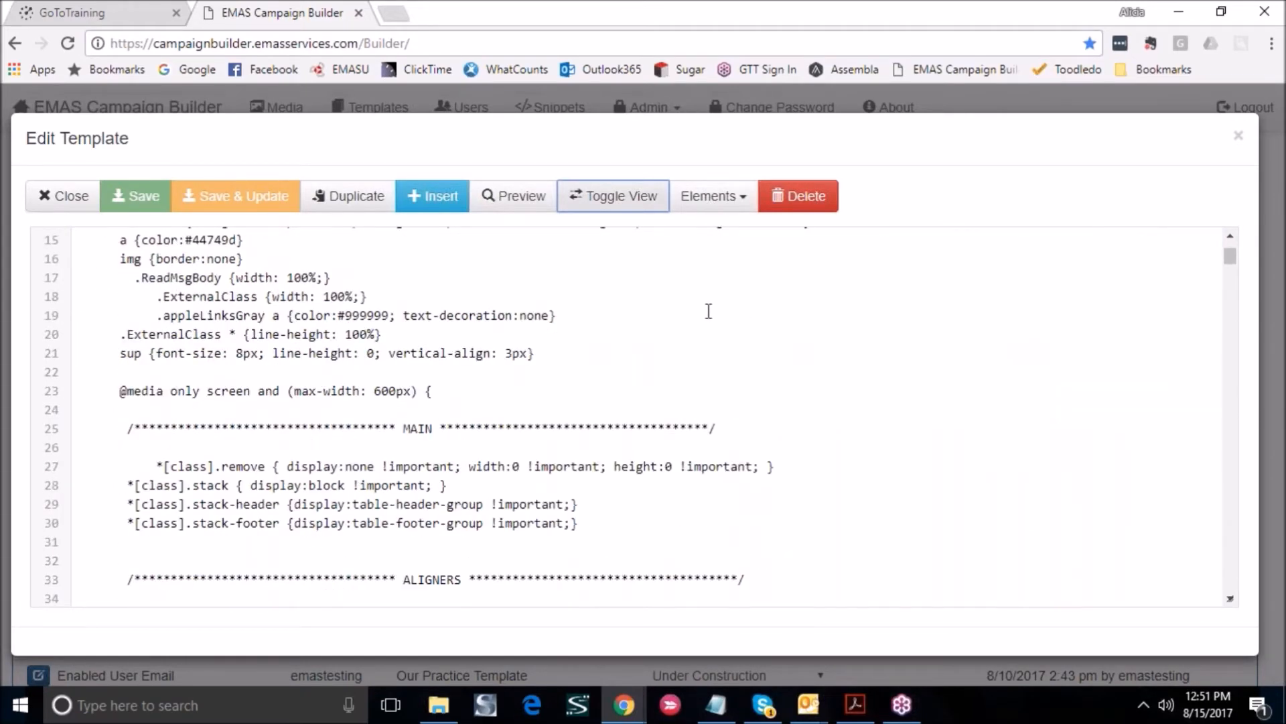
scroll(648, 314, "down", 1)
scroll(648, 314, "down", 1)
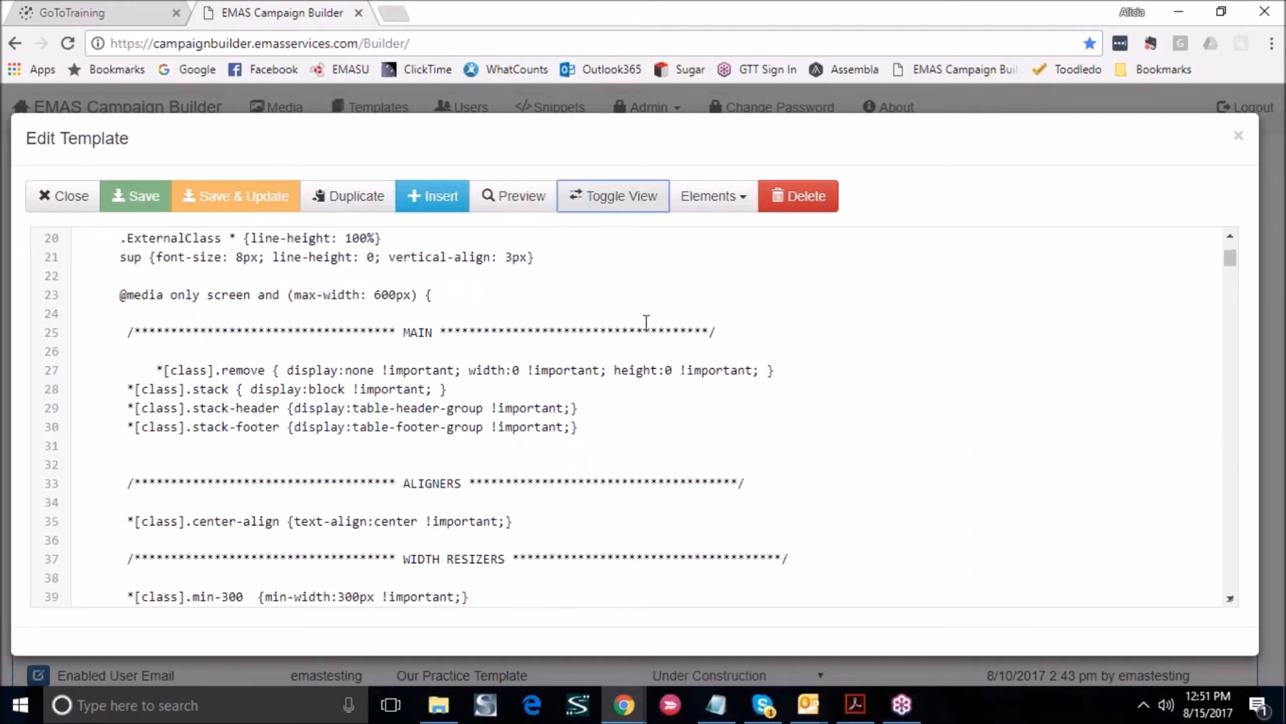
scroll(646, 321, "down", 8)
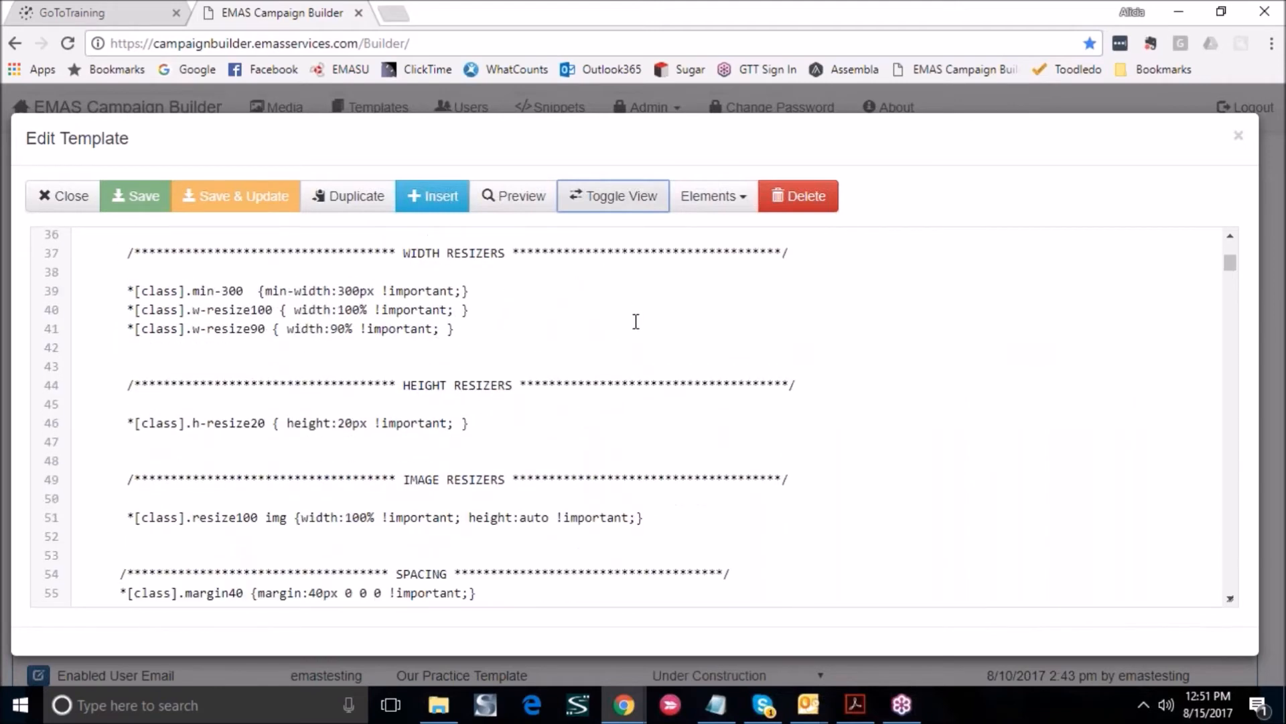
scroll(636, 322, "down", 3)
scroll(625, 309, "down", 2)
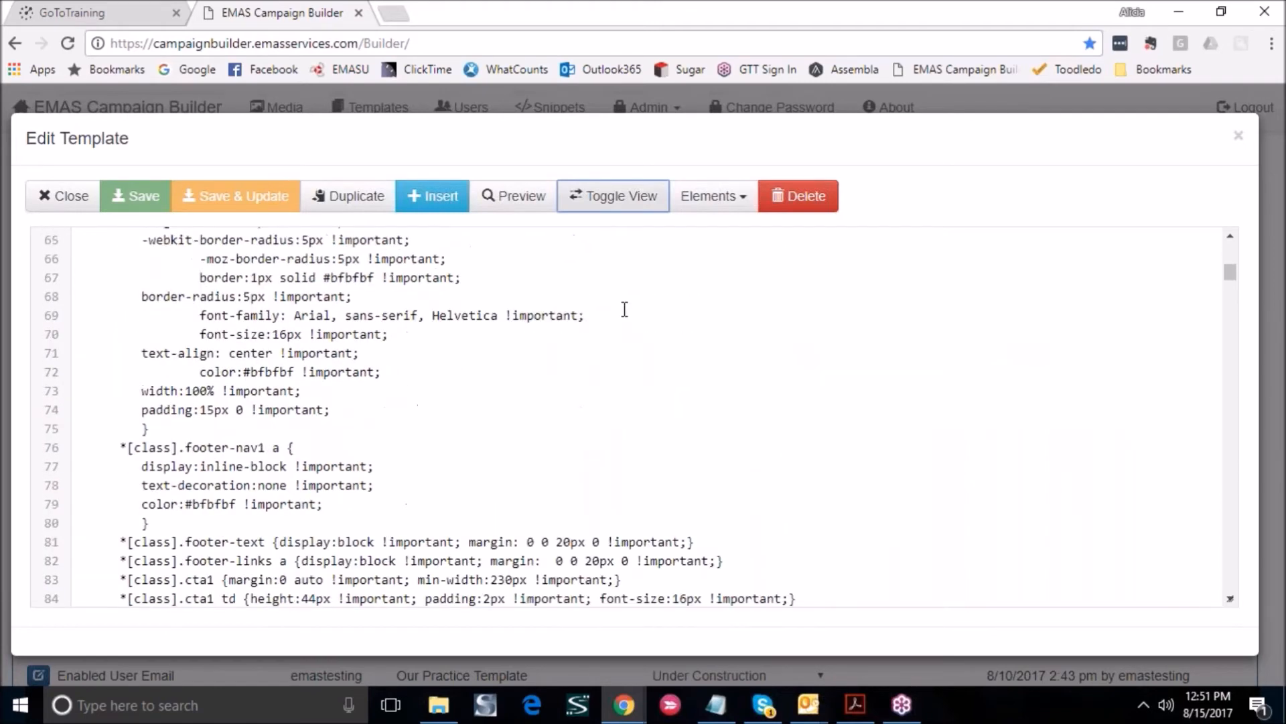
scroll(625, 308, "down", 11)
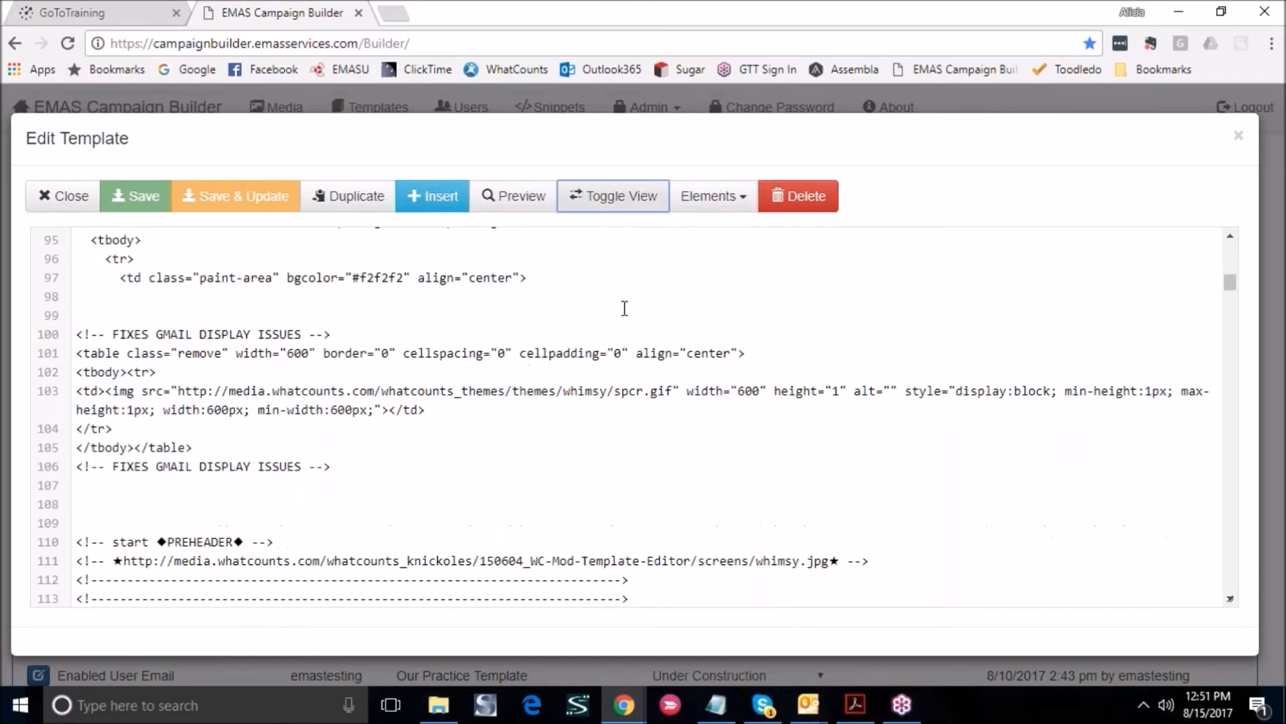
scroll(624, 309, "down", 15)
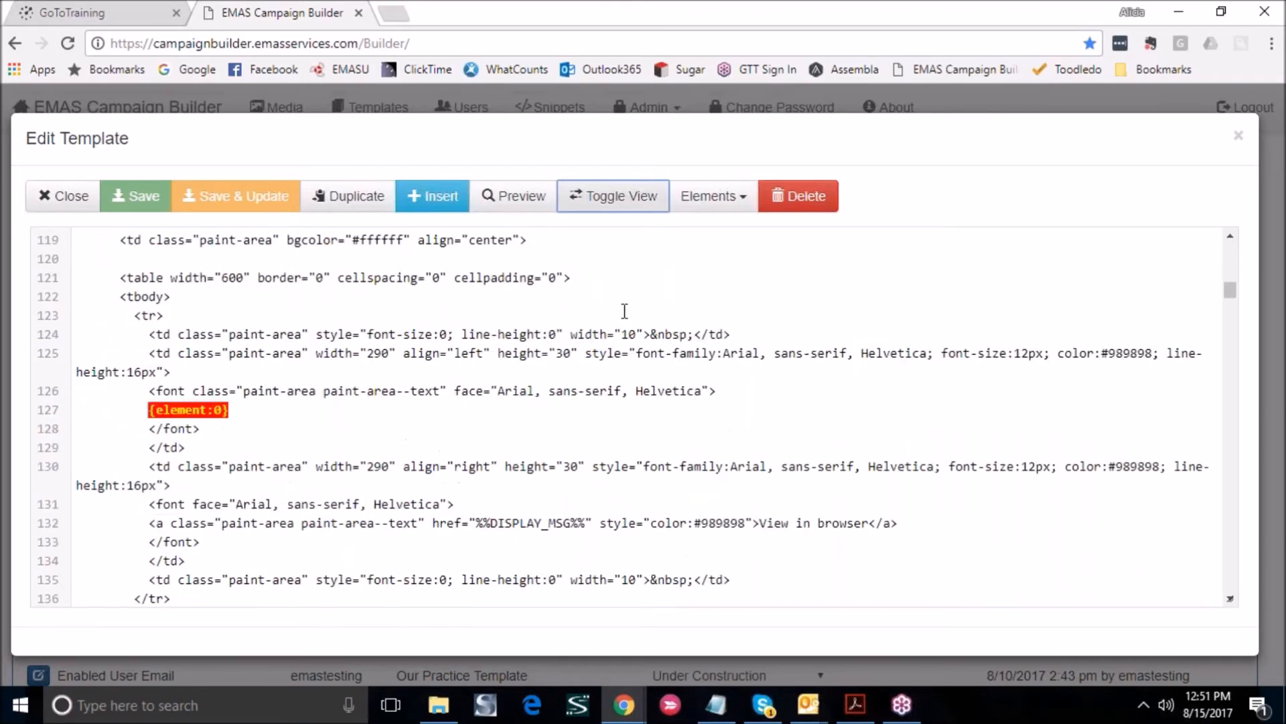
scroll(625, 312, "down", 8)
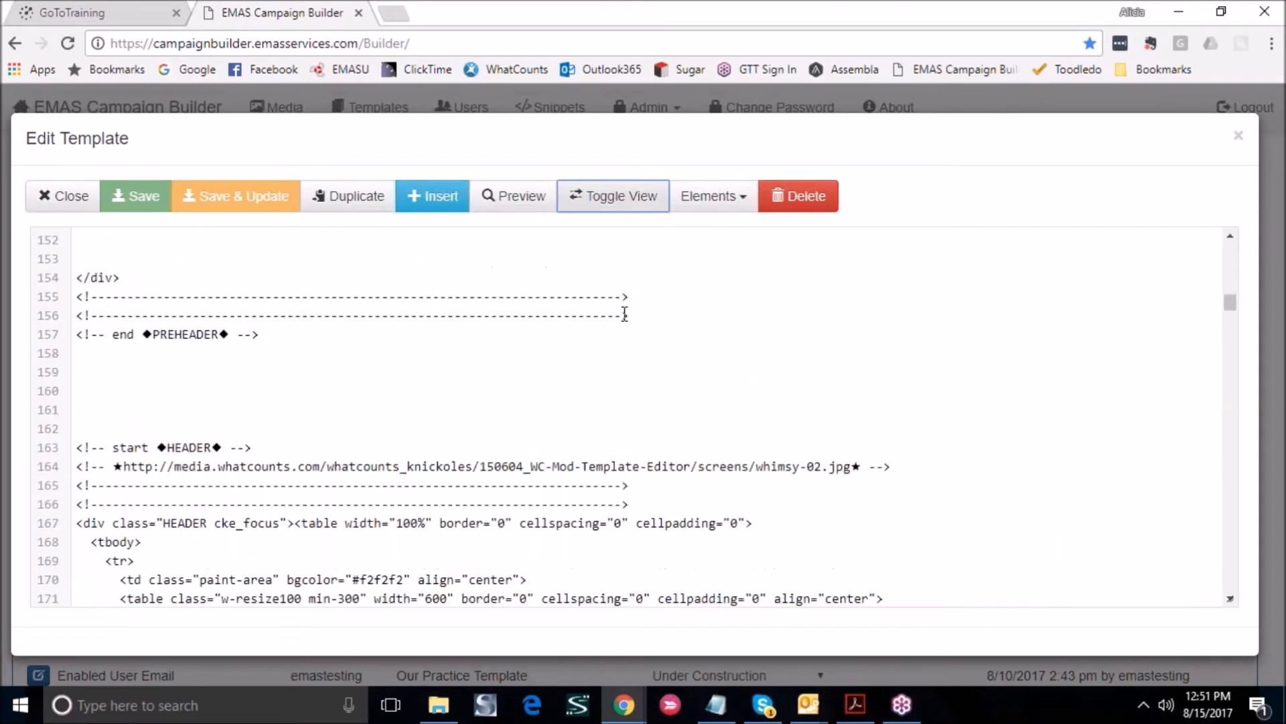
scroll(625, 313, "down", 8)
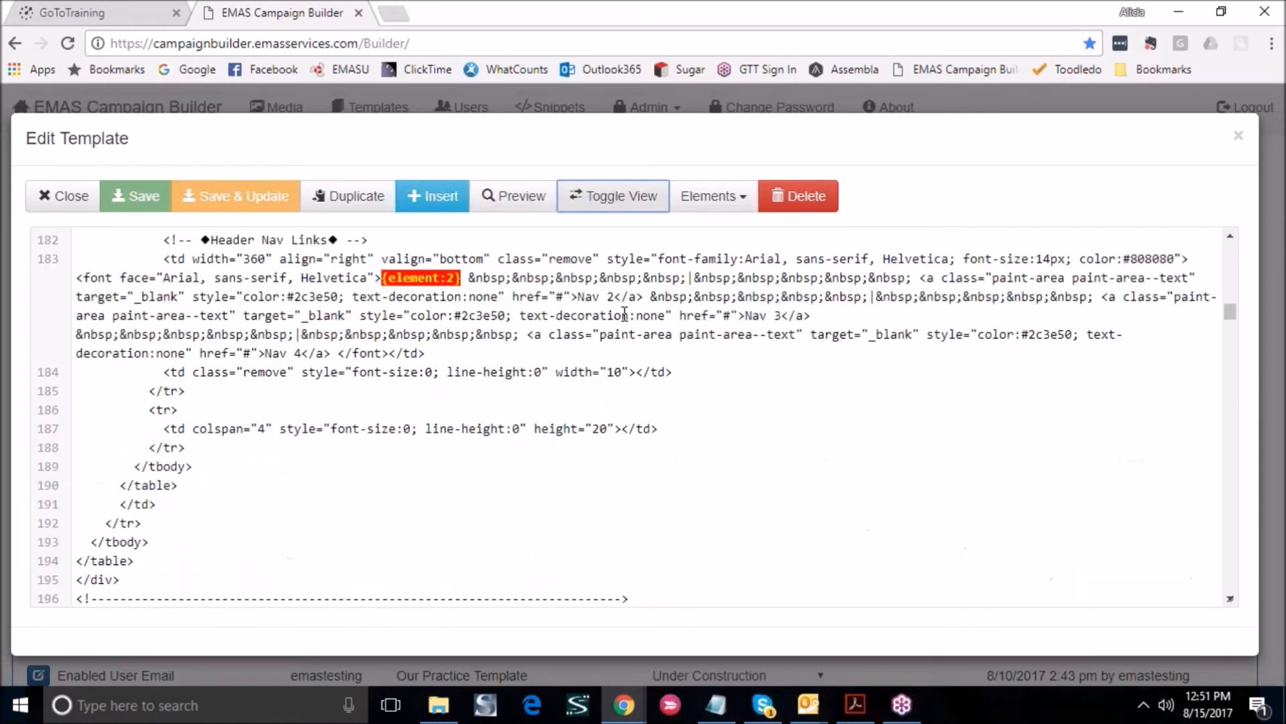
scroll(625, 313, "down", 8)
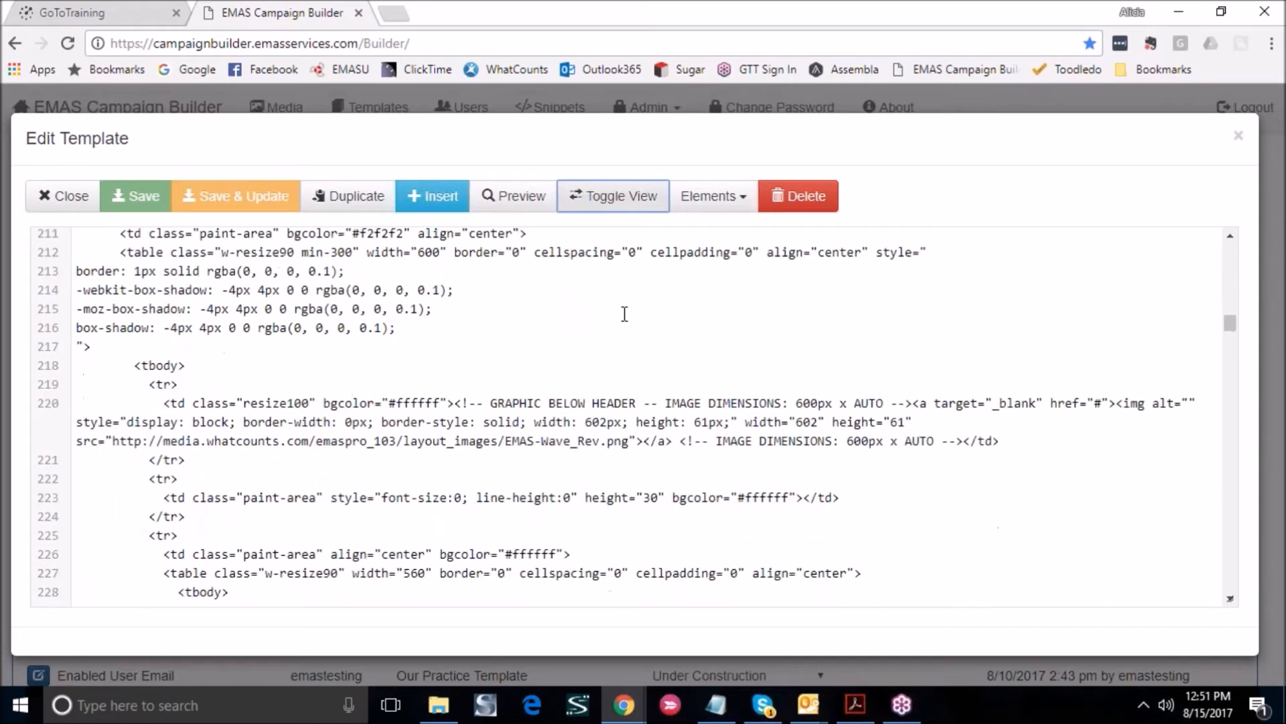
scroll(625, 313, "down", 3)
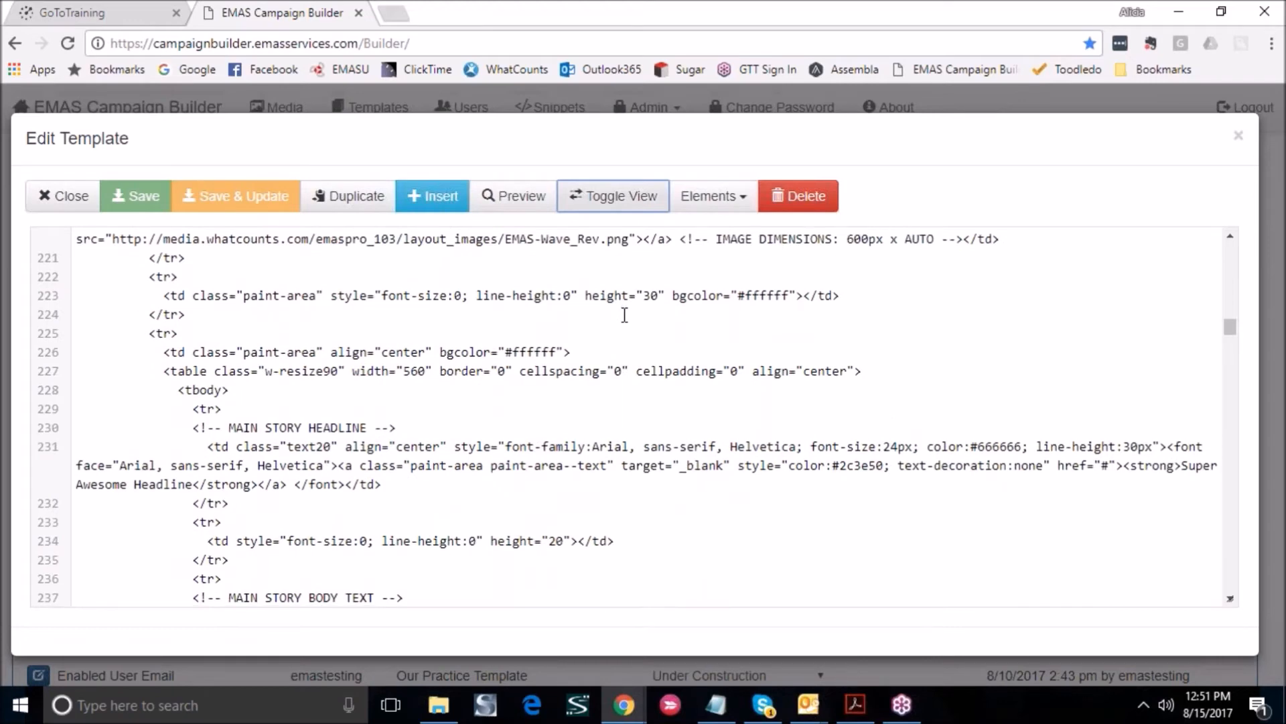
scroll(535, 395, "down", 2)
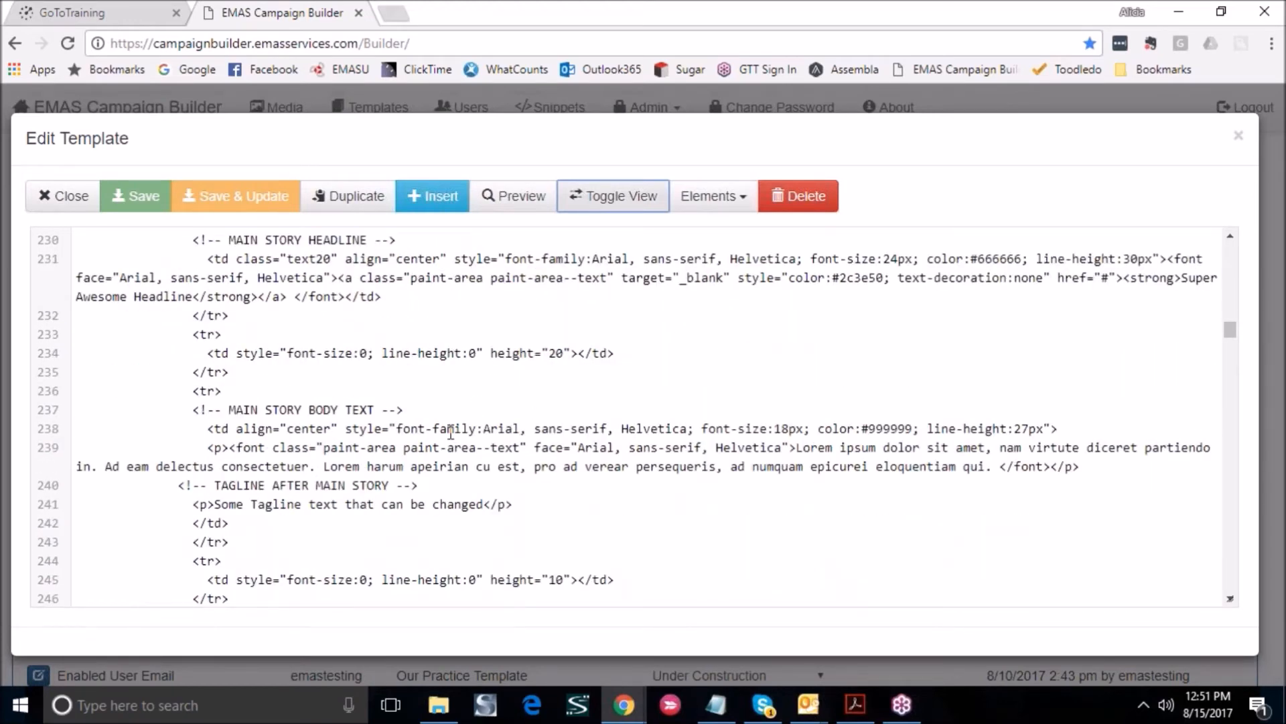
left_click(660, 477)
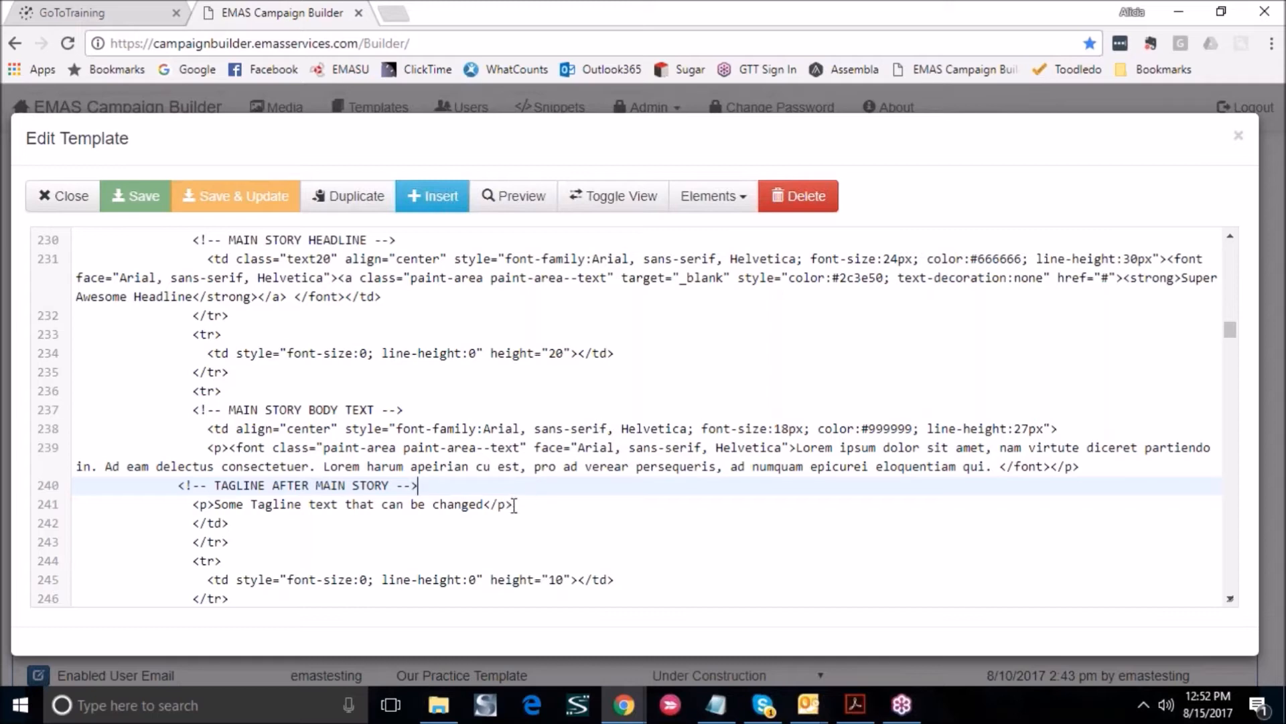
left_click_drag(513, 504, 194, 503)
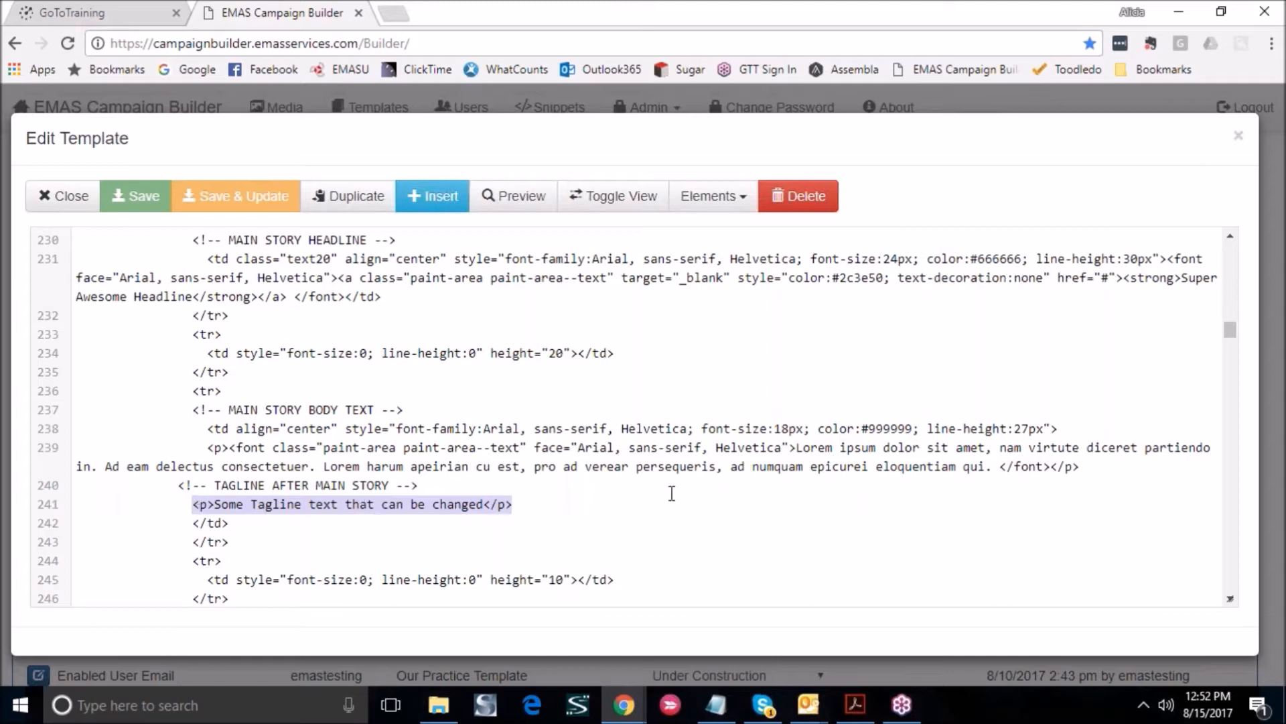
Insert a new element of type Selection in place of the selected tagline code and label it Tagline-Selector
left_click(433, 196)
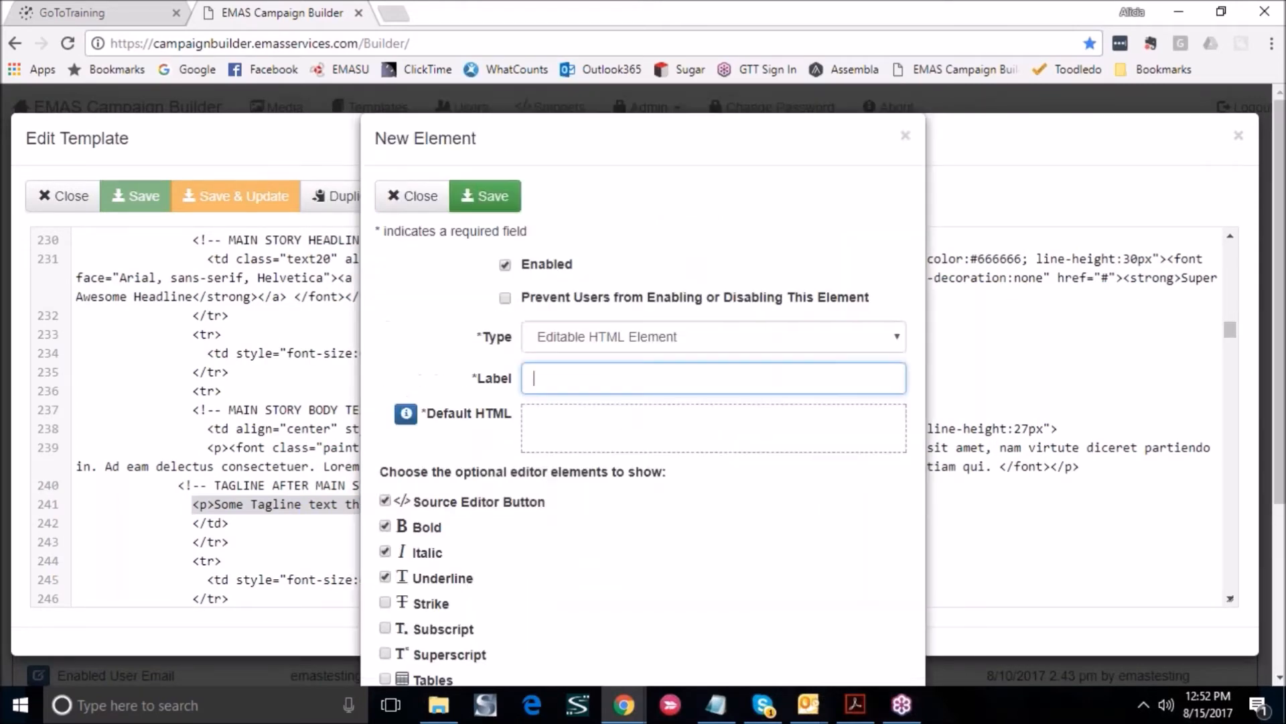
left_click(824, 337)
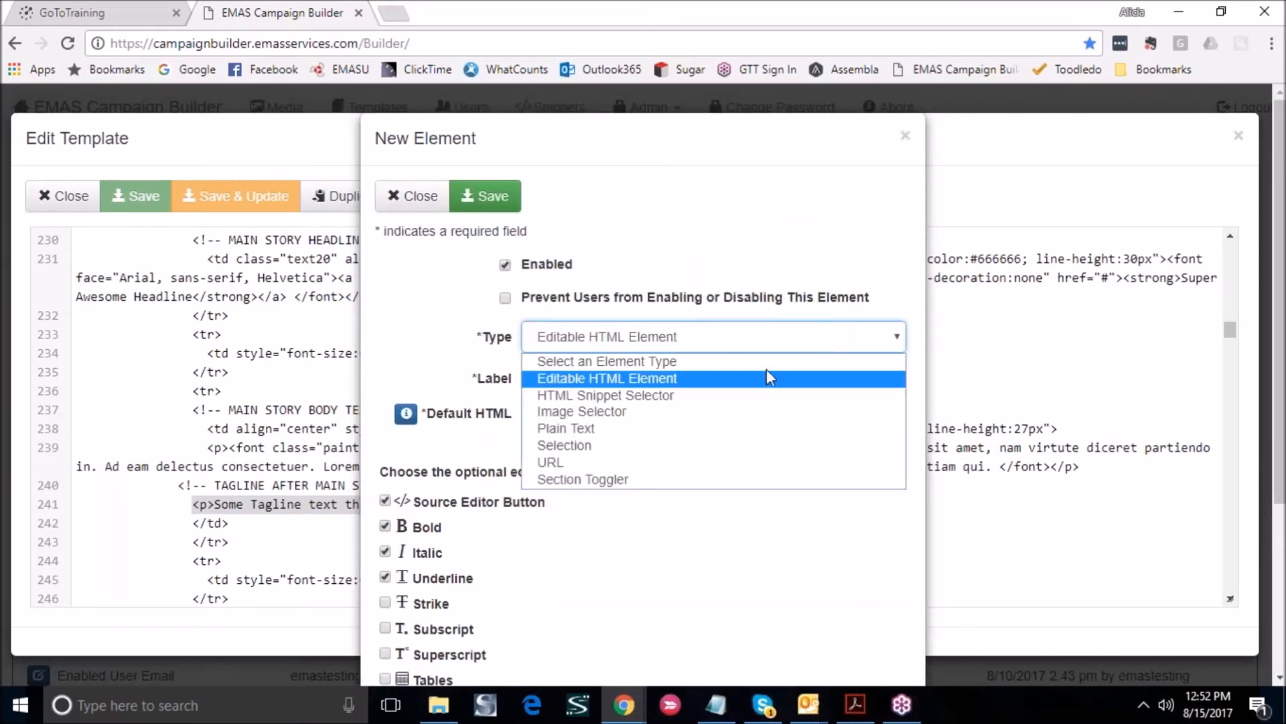
left_click(729, 444)
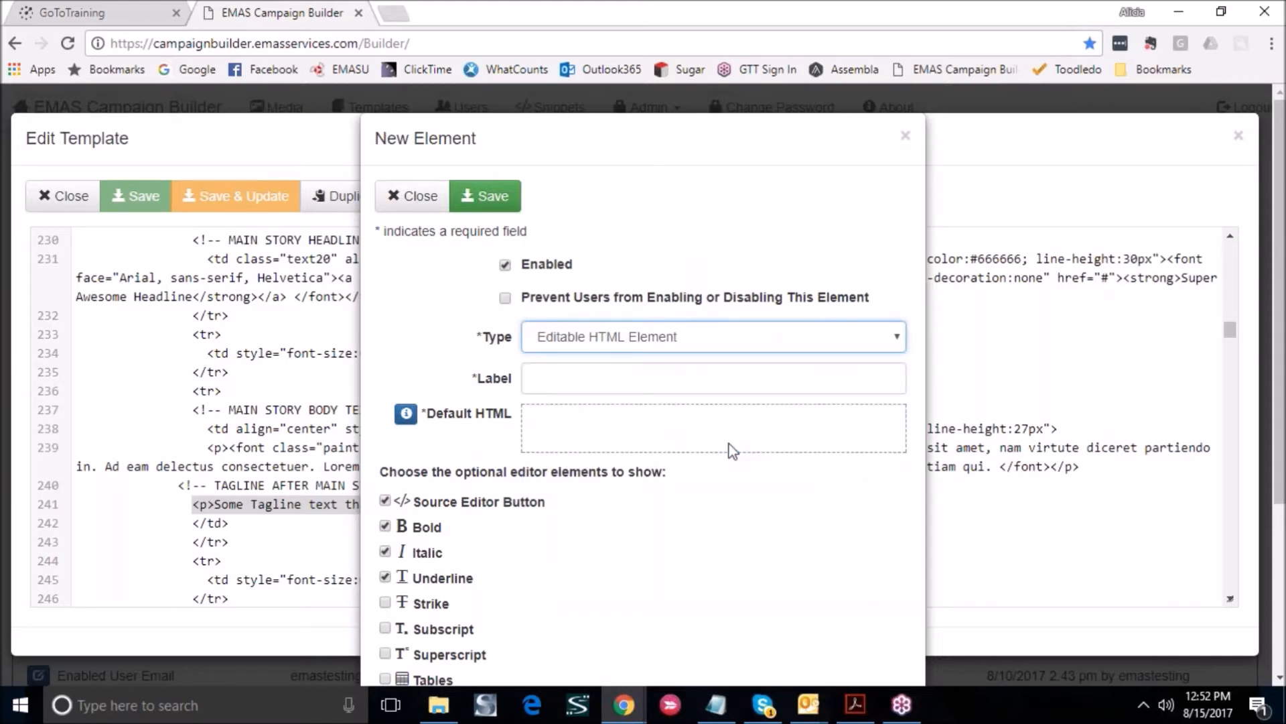
left_click(444, 306)
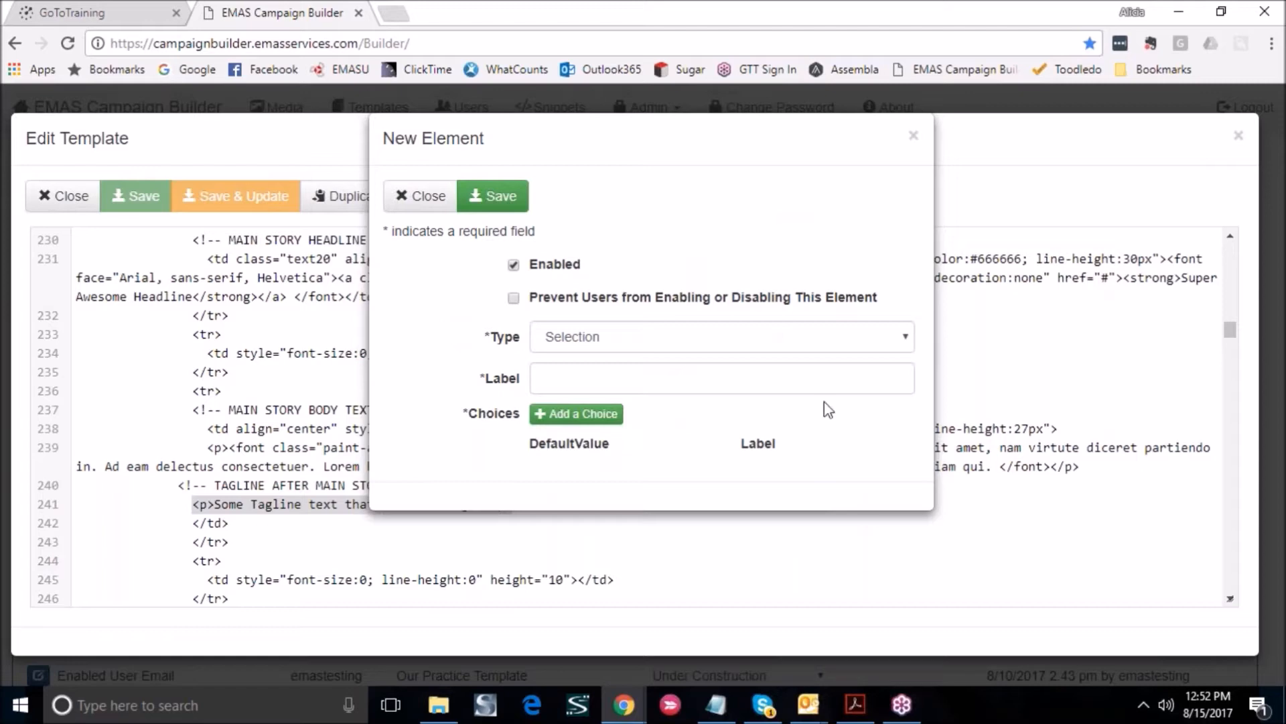
left_click(851, 382)
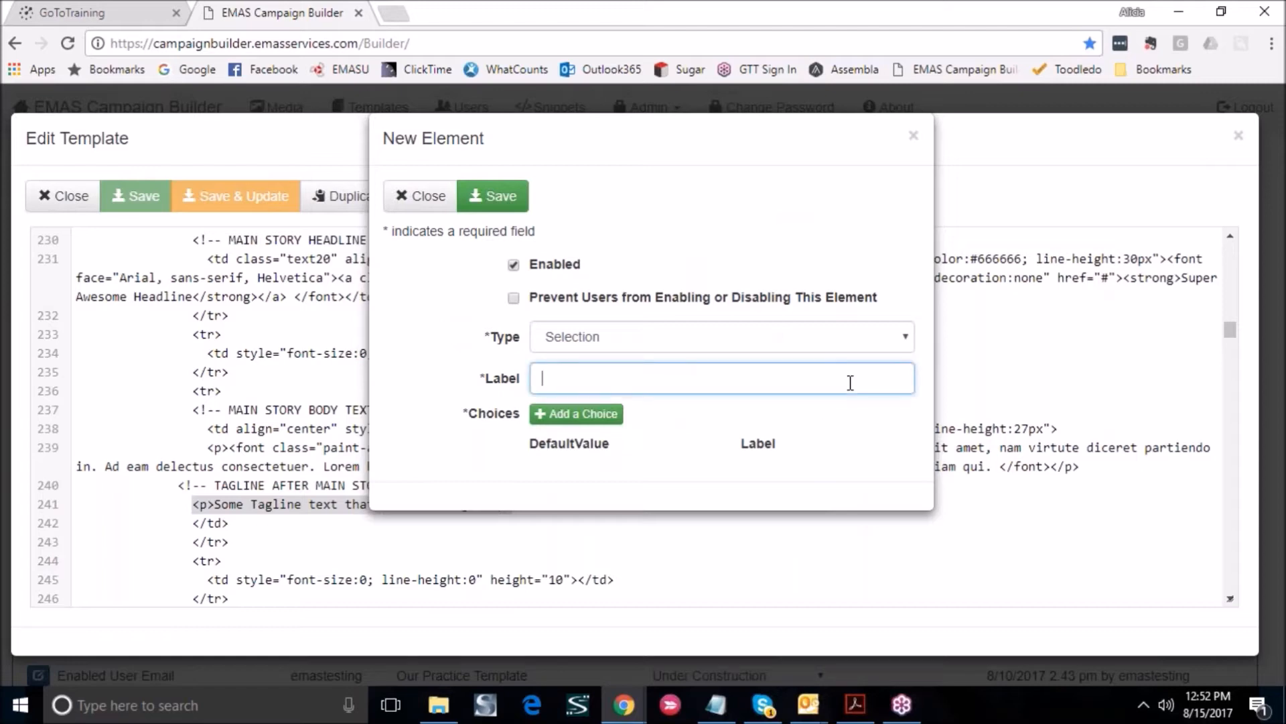
type("Tagline-Selector")
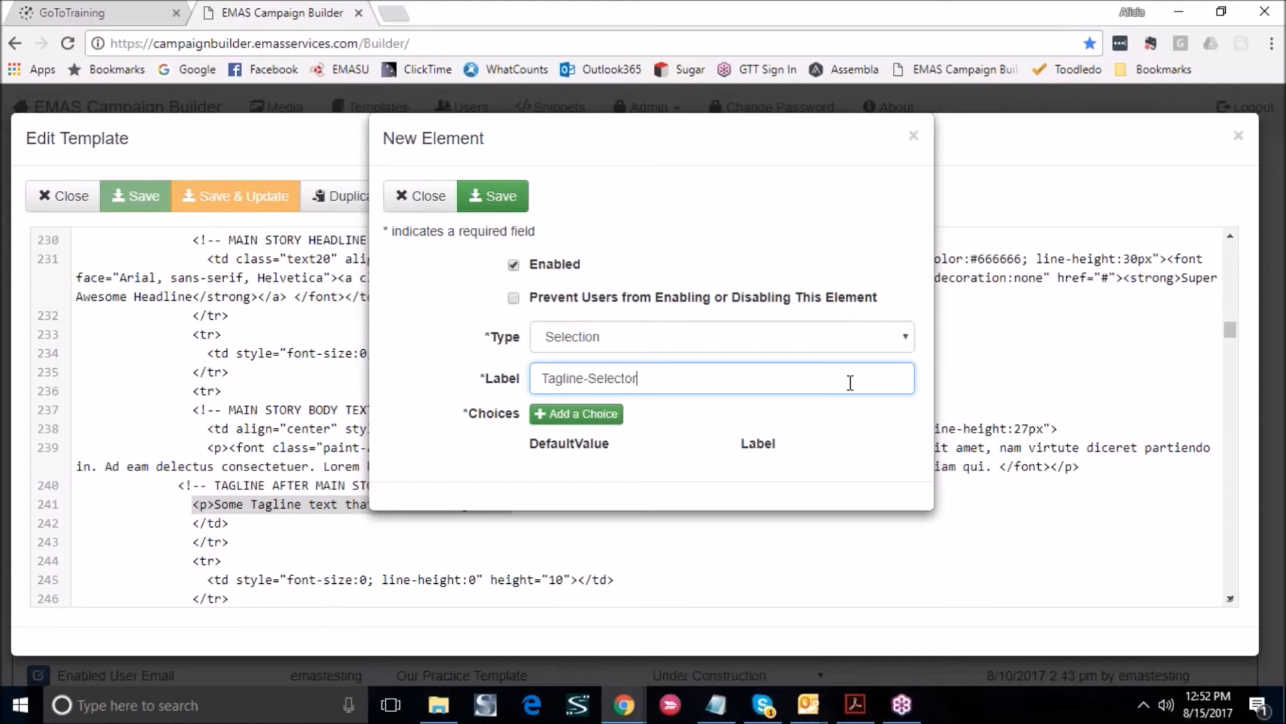
left_click(504, 519)
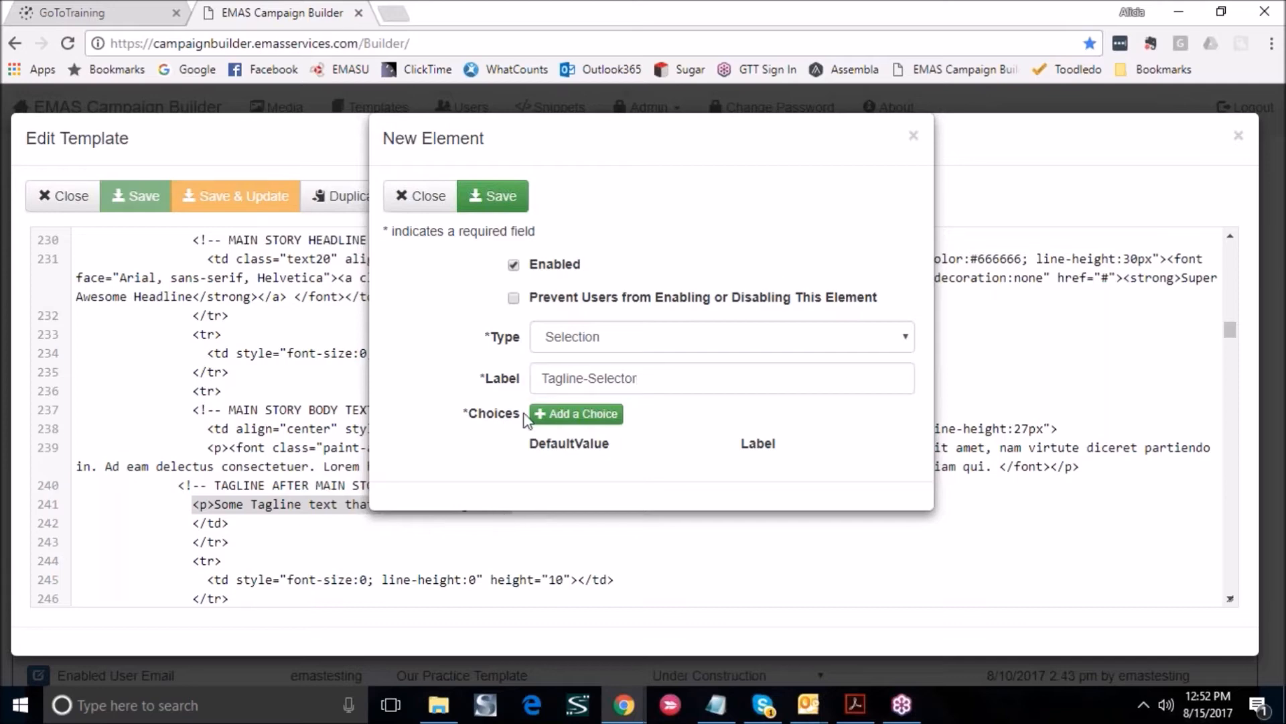
Add a first choice with the value "Student Success Simplified" and the label "Tag-Success"
left_click(574, 422)
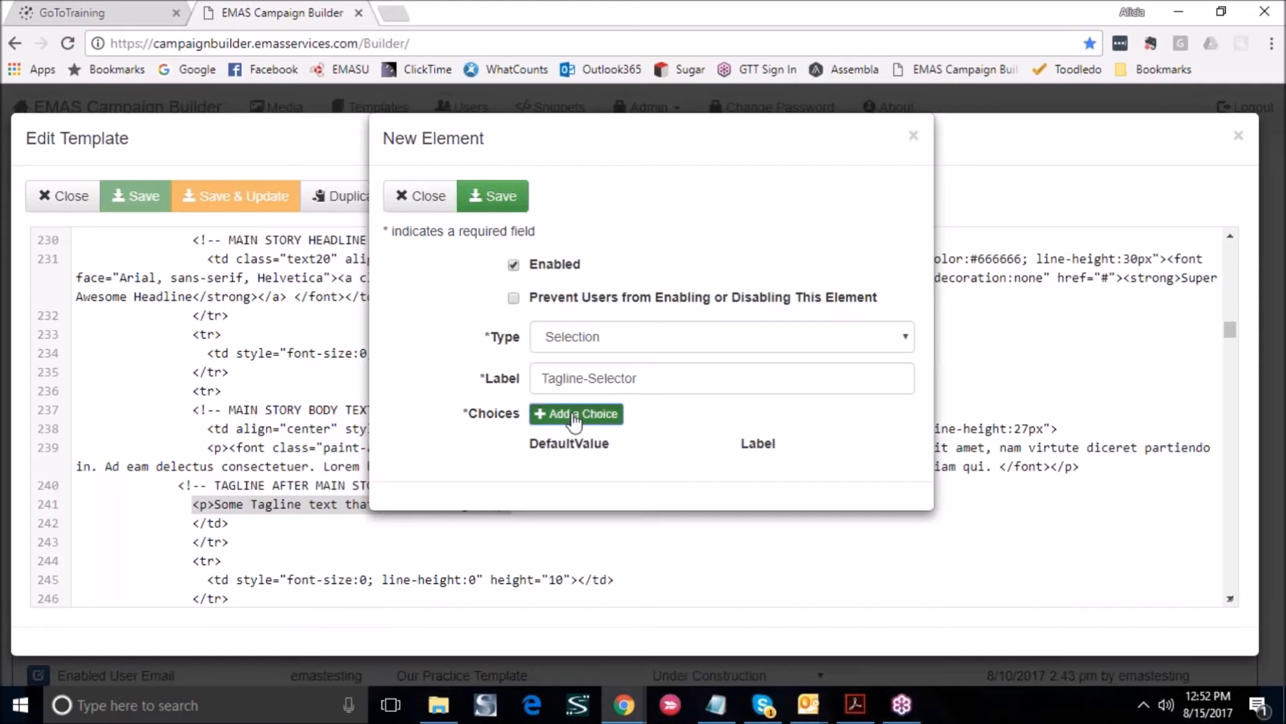
left_click(621, 469)
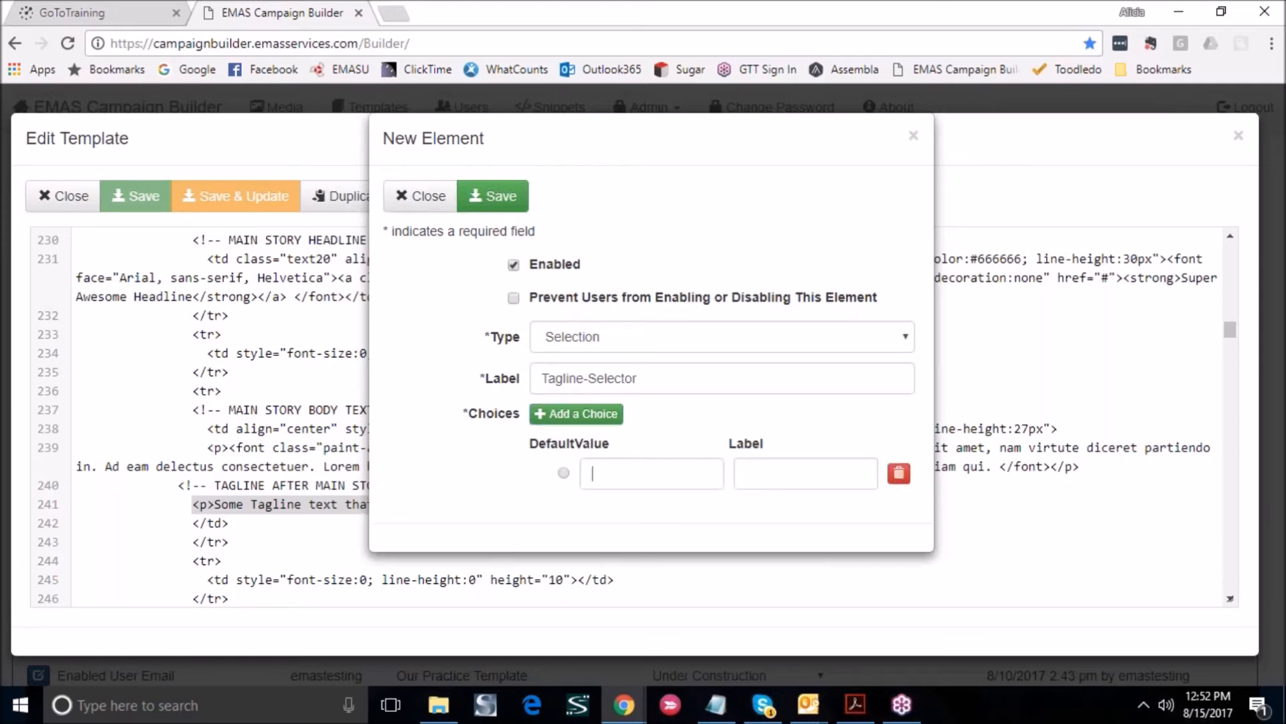
type("Student Stu")
key("BackSpace")
key("BackSpace")
type("uccess Simplified")
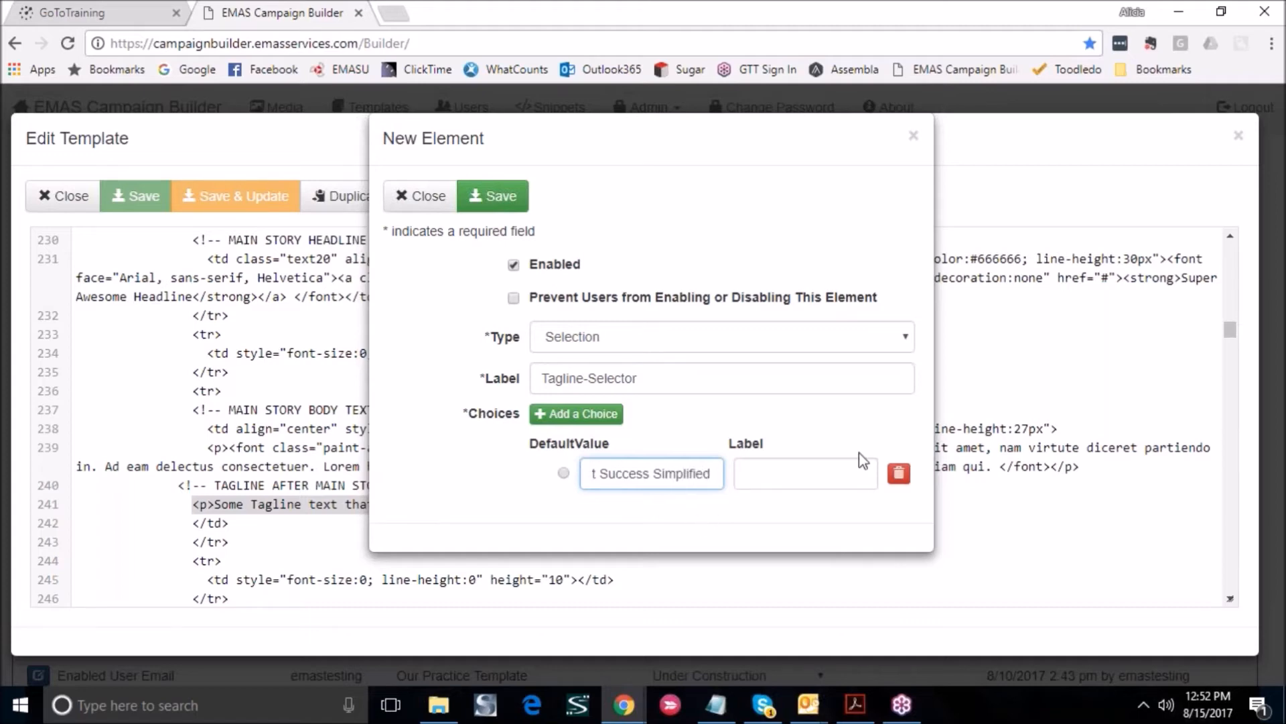
left_click(811, 465)
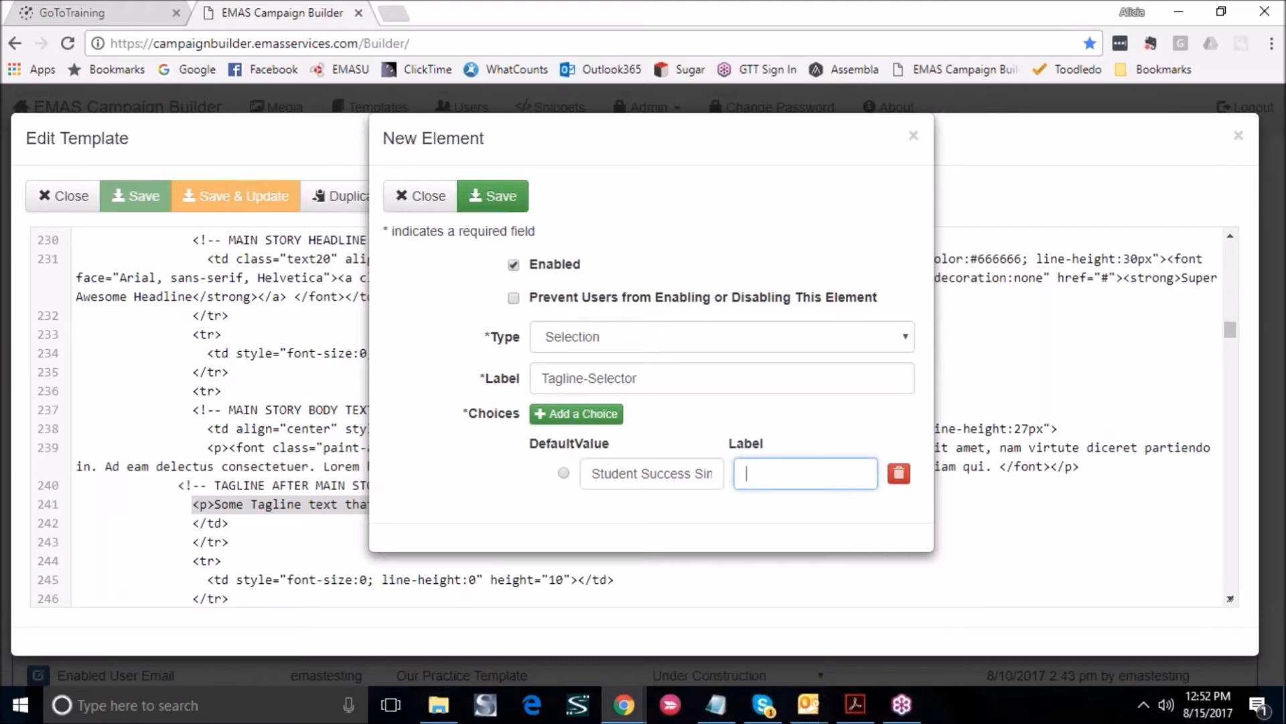
type("Tag-Success")
Add a second choice with the value "Grow Your Pro" and the label "Tag-Grow"
left_click(593, 414)
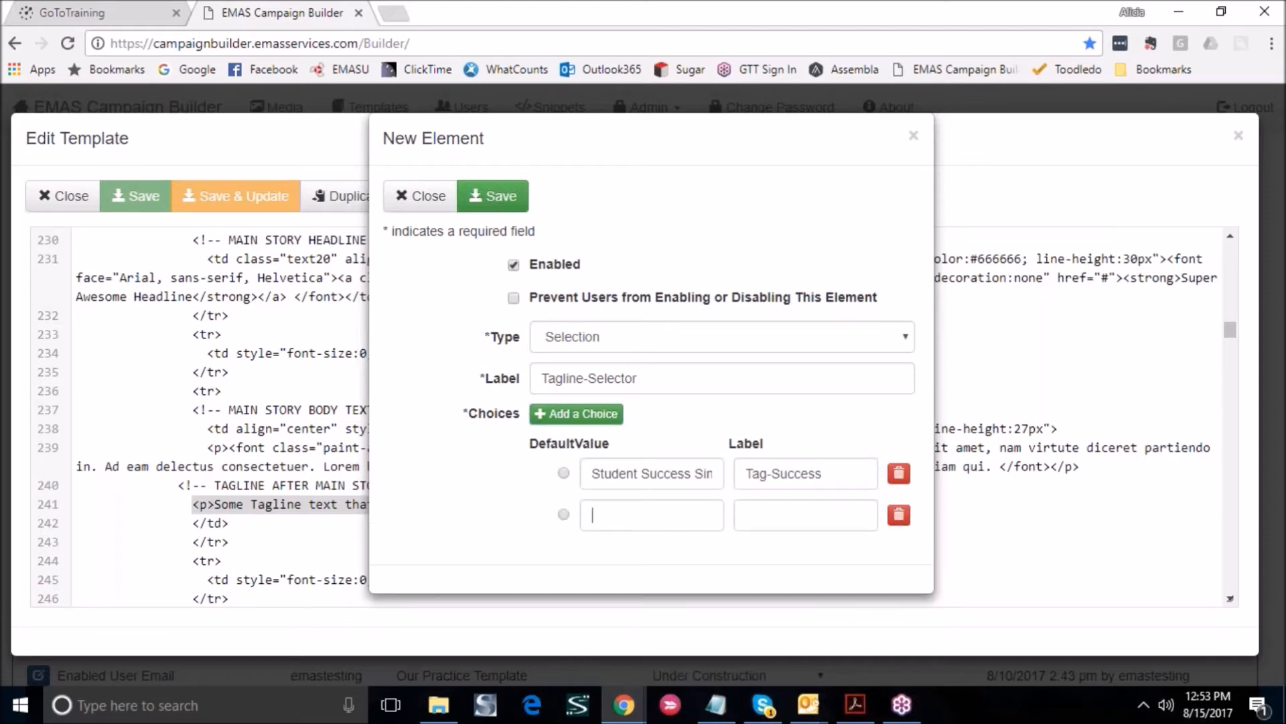
type("Grow Your Pro")
key("Tab")
type("Tag-Grow")
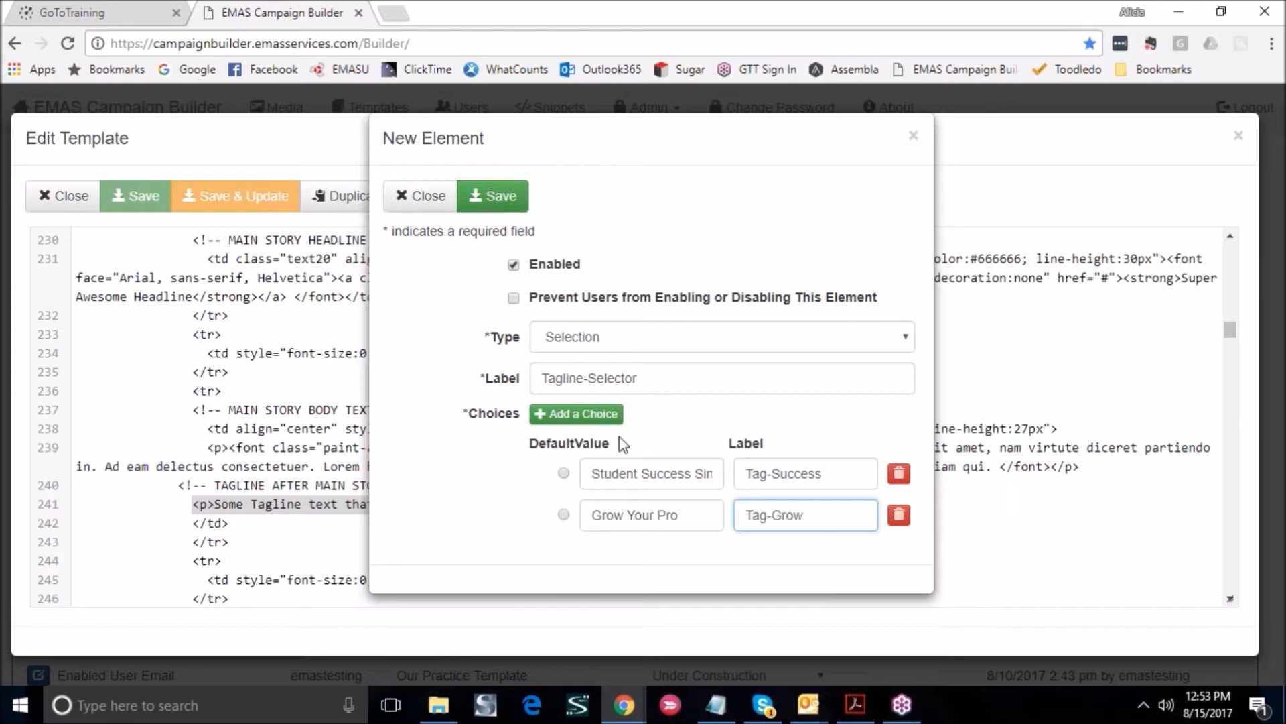
Add a third choice with the value "Take Your Expertise to the Next Level" and the label "Tag-Expertise"
left_click(616, 422)
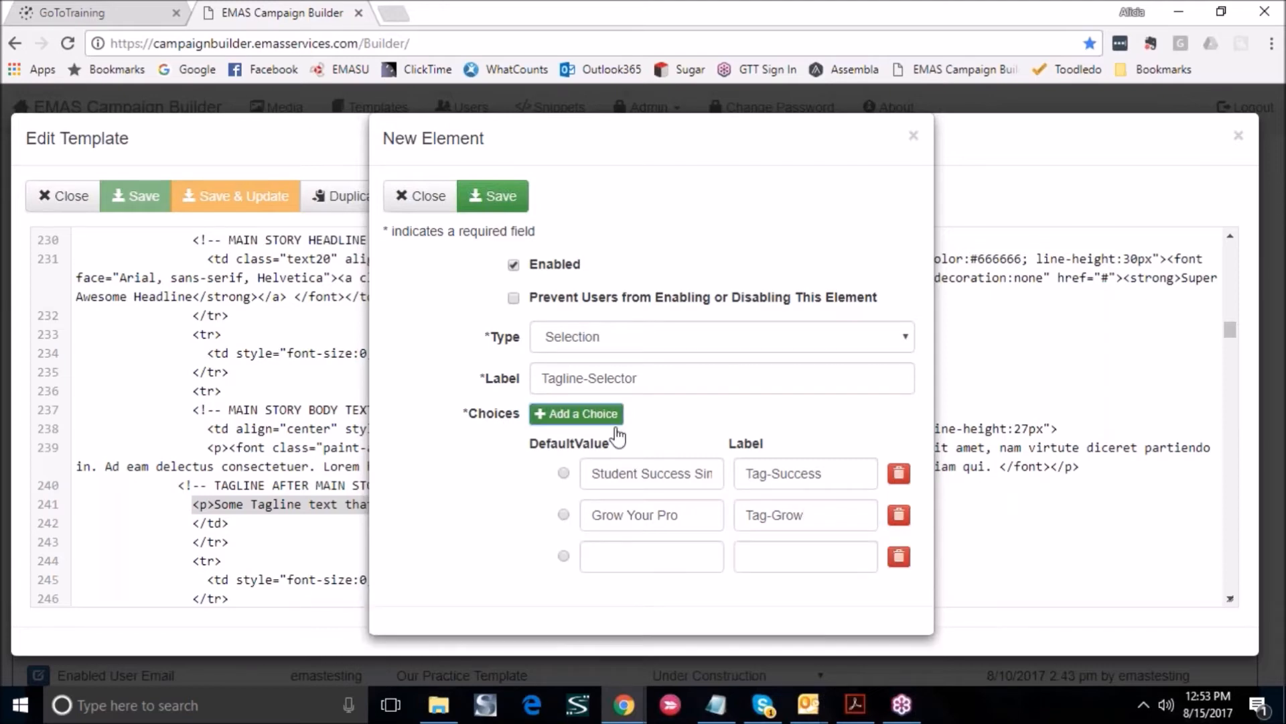
left_click(612, 556)
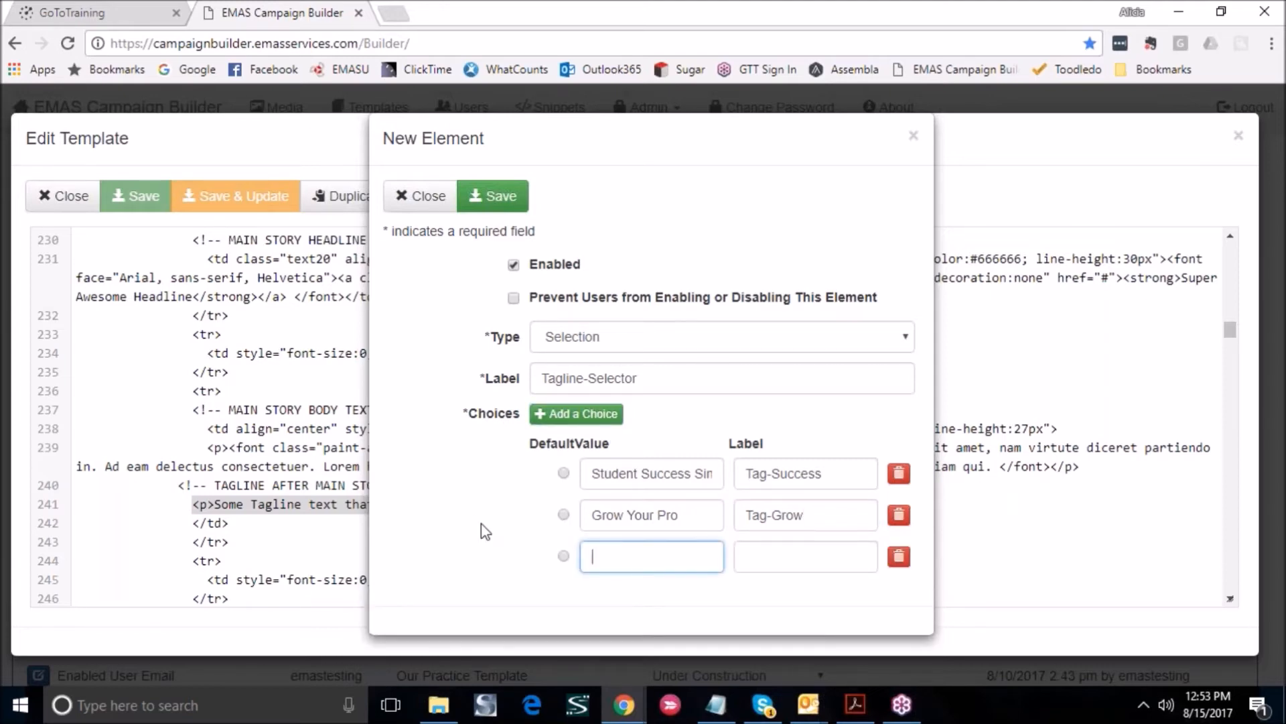
type("Take ")
type("Your Exper")
type("tise to th")
type("e Next Level")
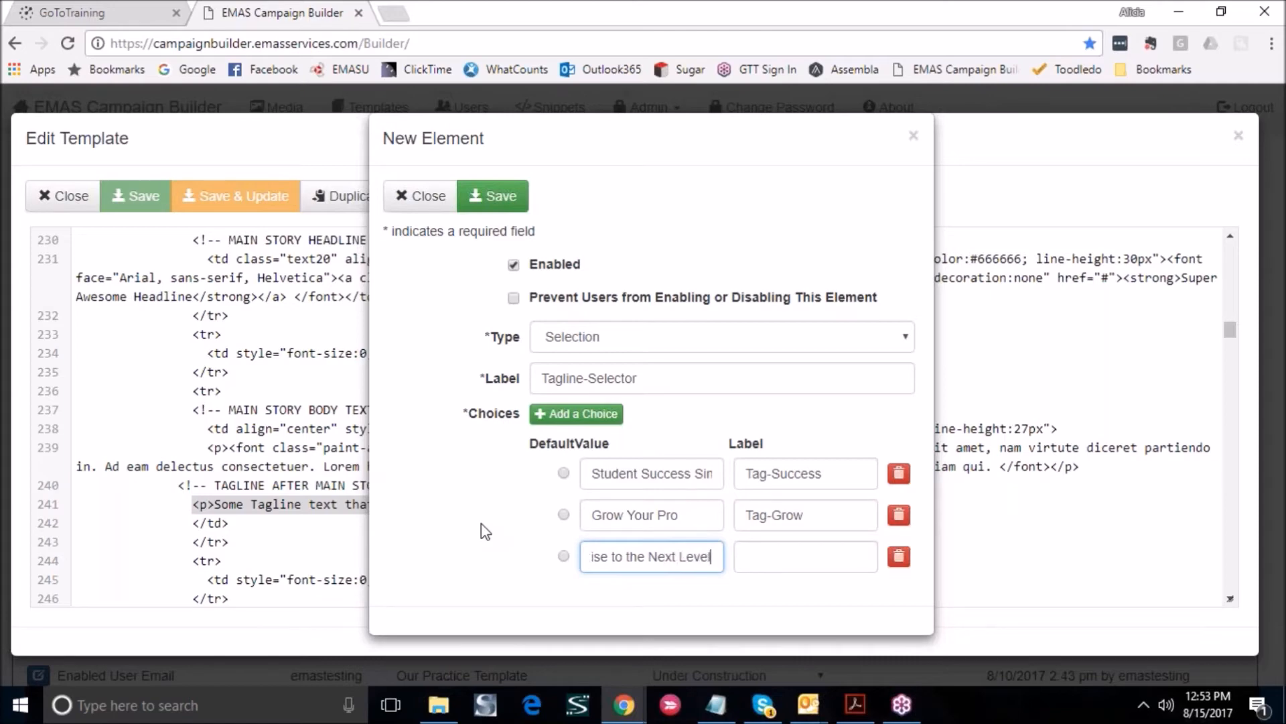
key("Tab")
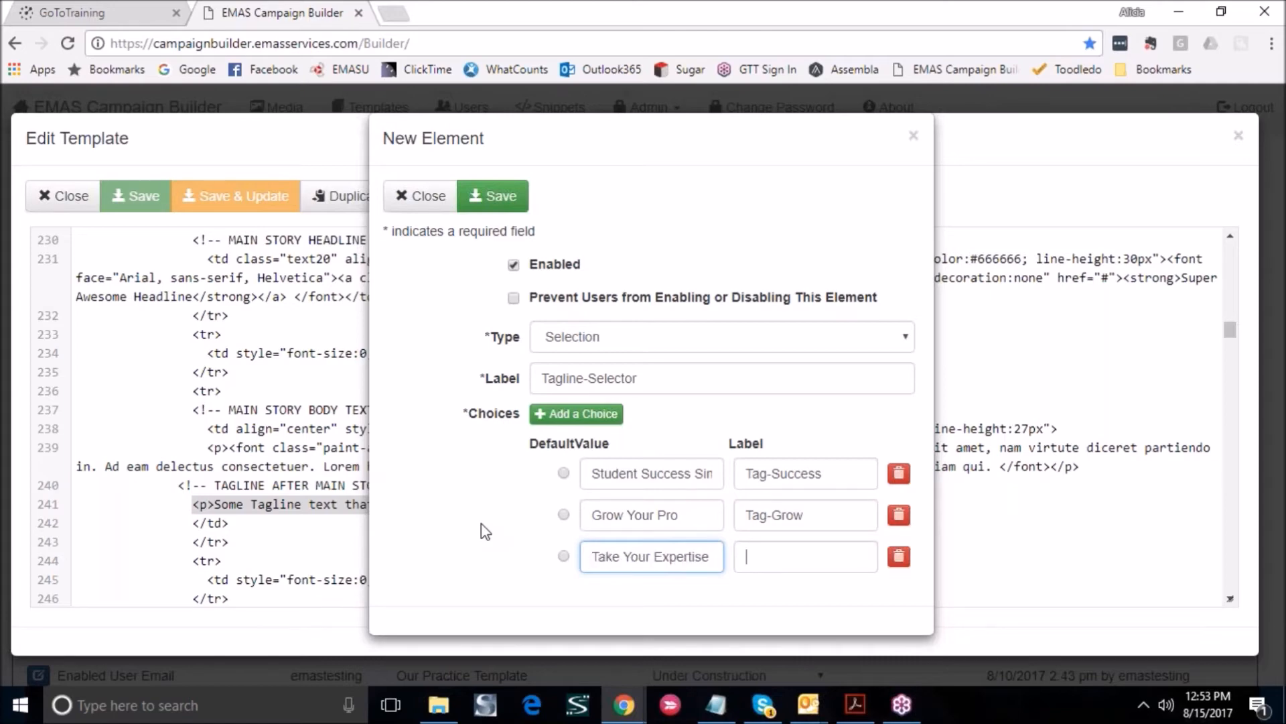
type("Tag-Expertise")
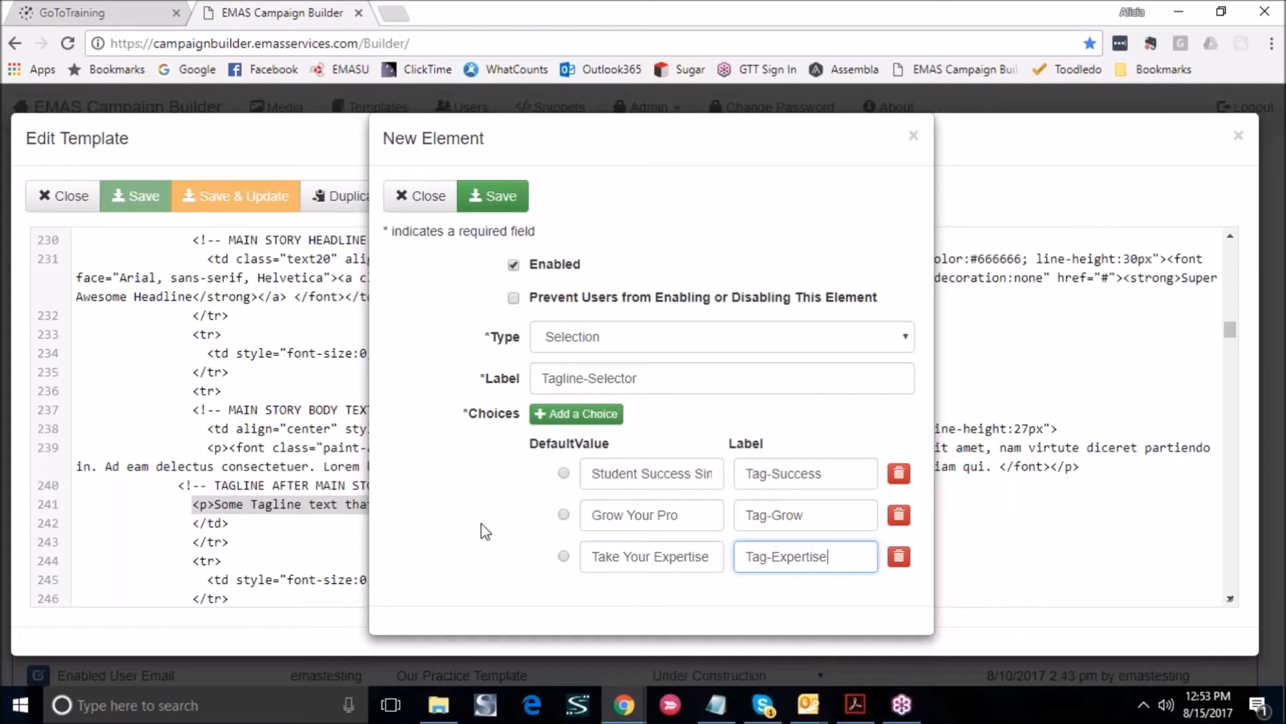
Make the Tag-Success choice the default, then save the new element and update the template and its emails
left_click(485, 531)
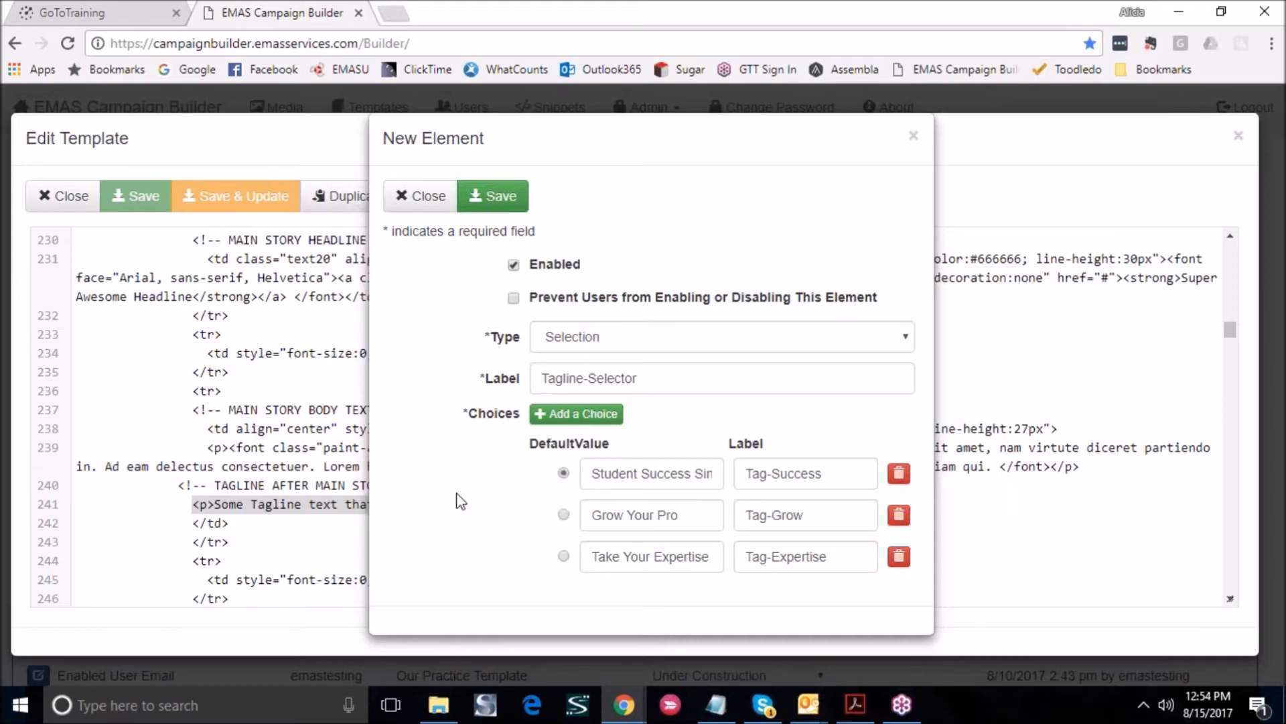
left_click(492, 195)
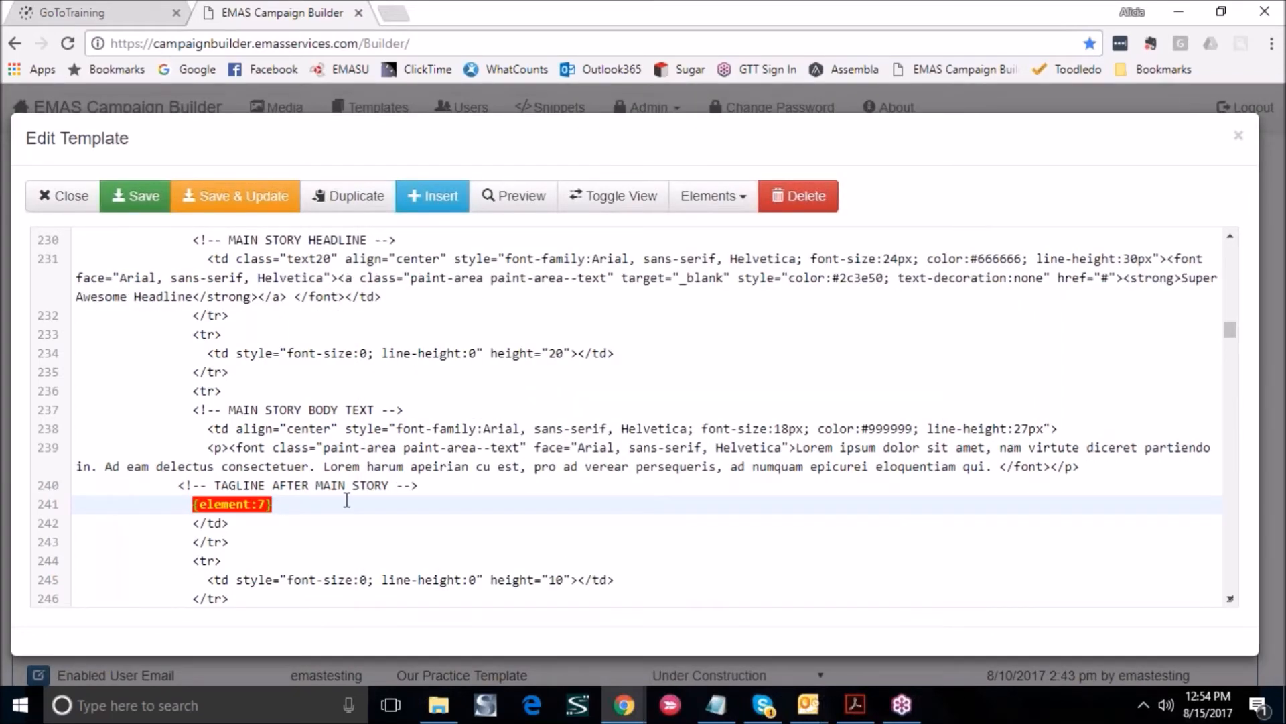
left_click(242, 201)
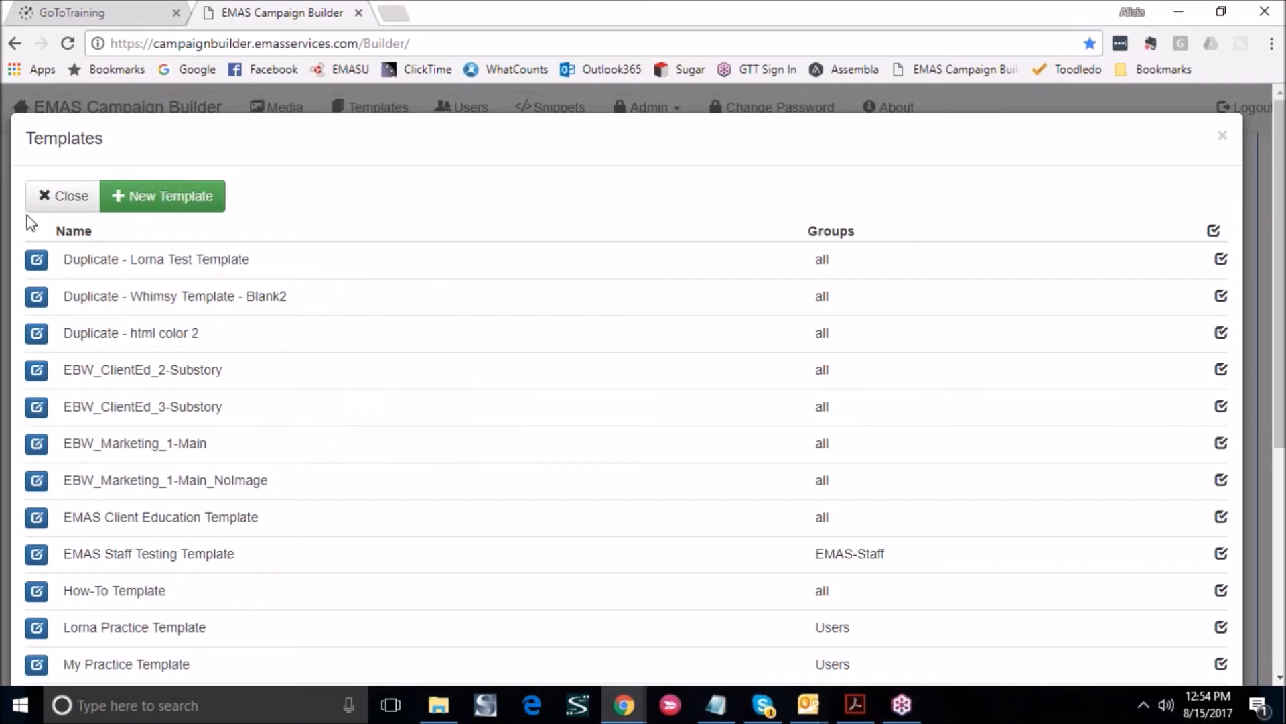
left_click(58, 201)
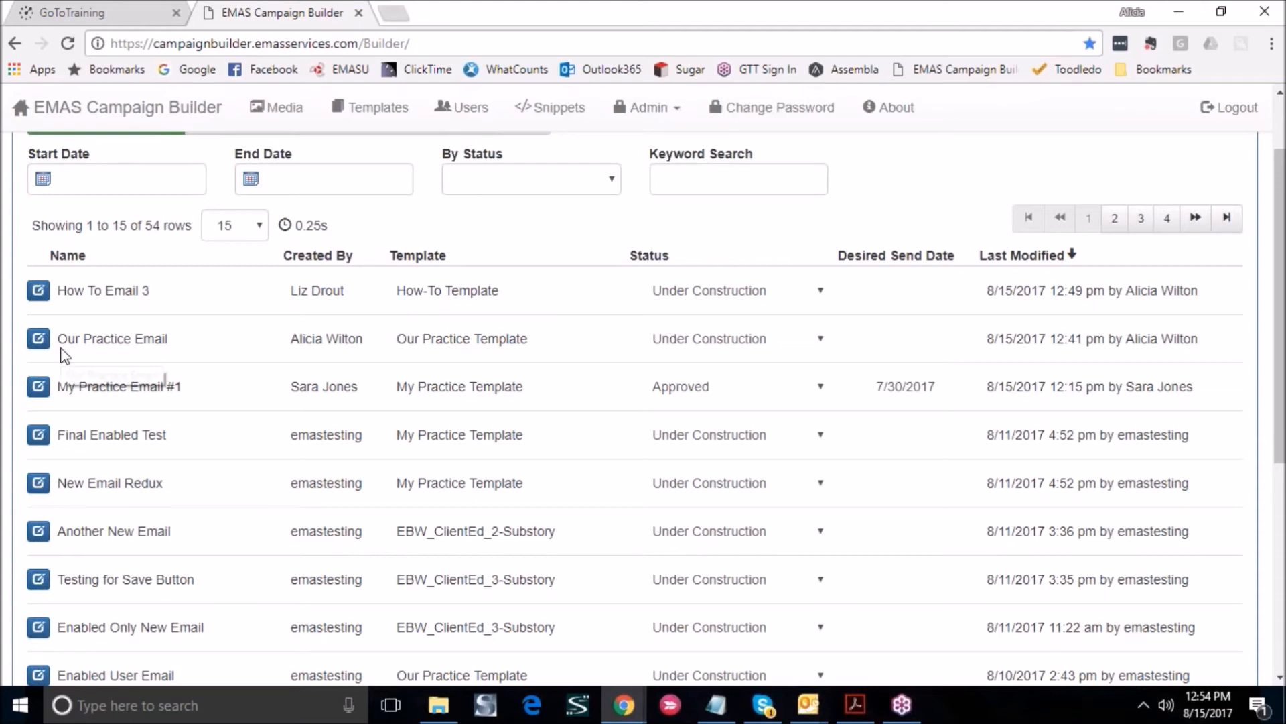
Open Our Practice Email for editing and examine the tagline below the main story and the element list
left_click(38, 338)
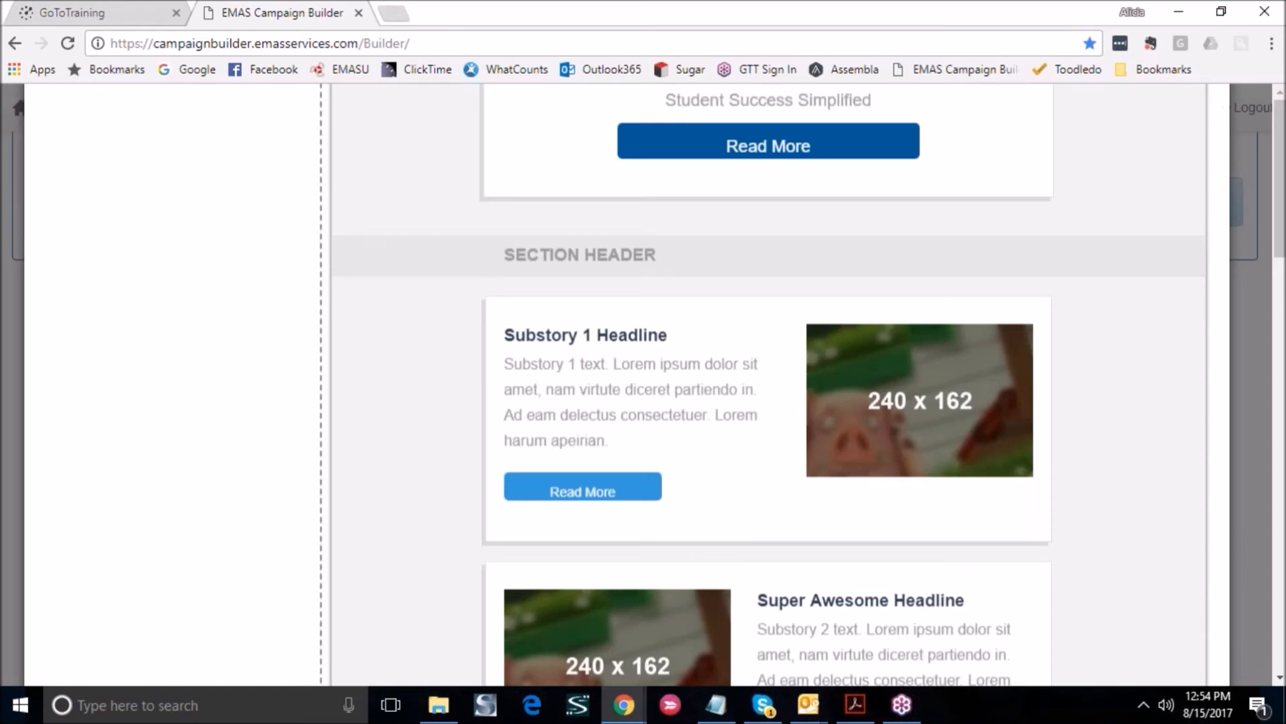
scroll(627, 385, "up", 8)
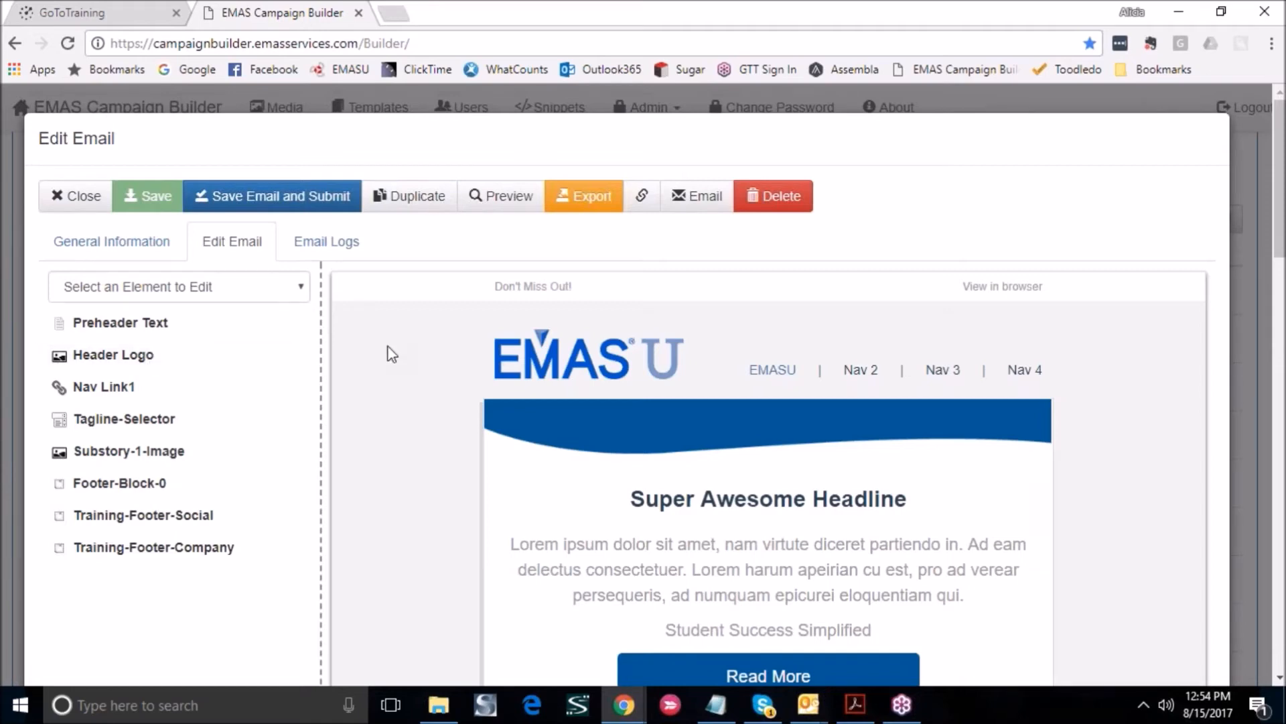
scroll(388, 339, "down", 1)
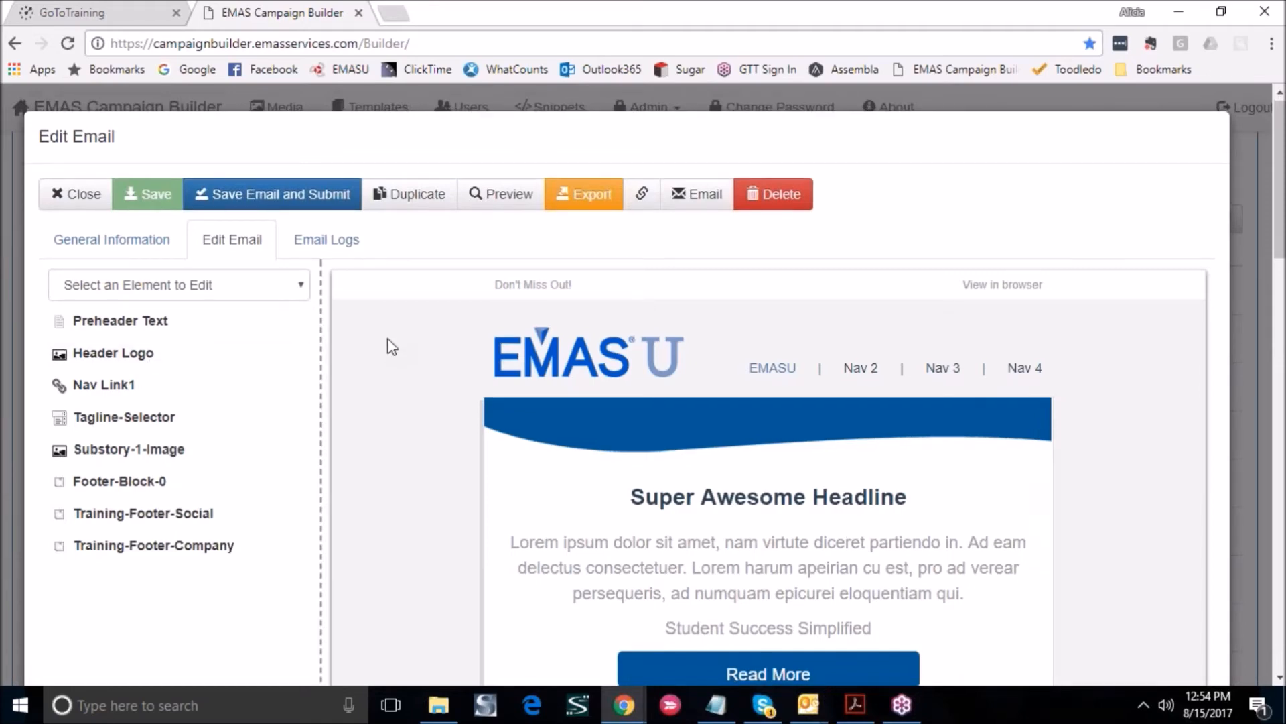
scroll(391, 346, "down", 3)
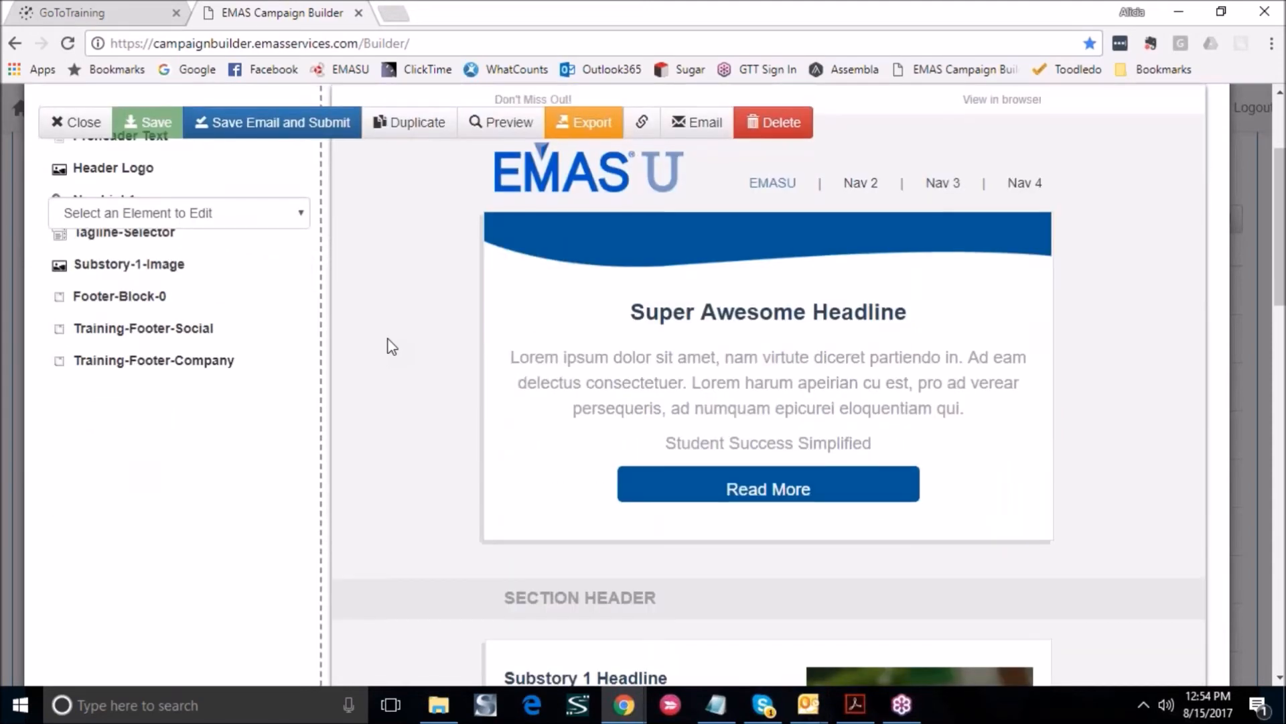
scroll(388, 345, "up", 2)
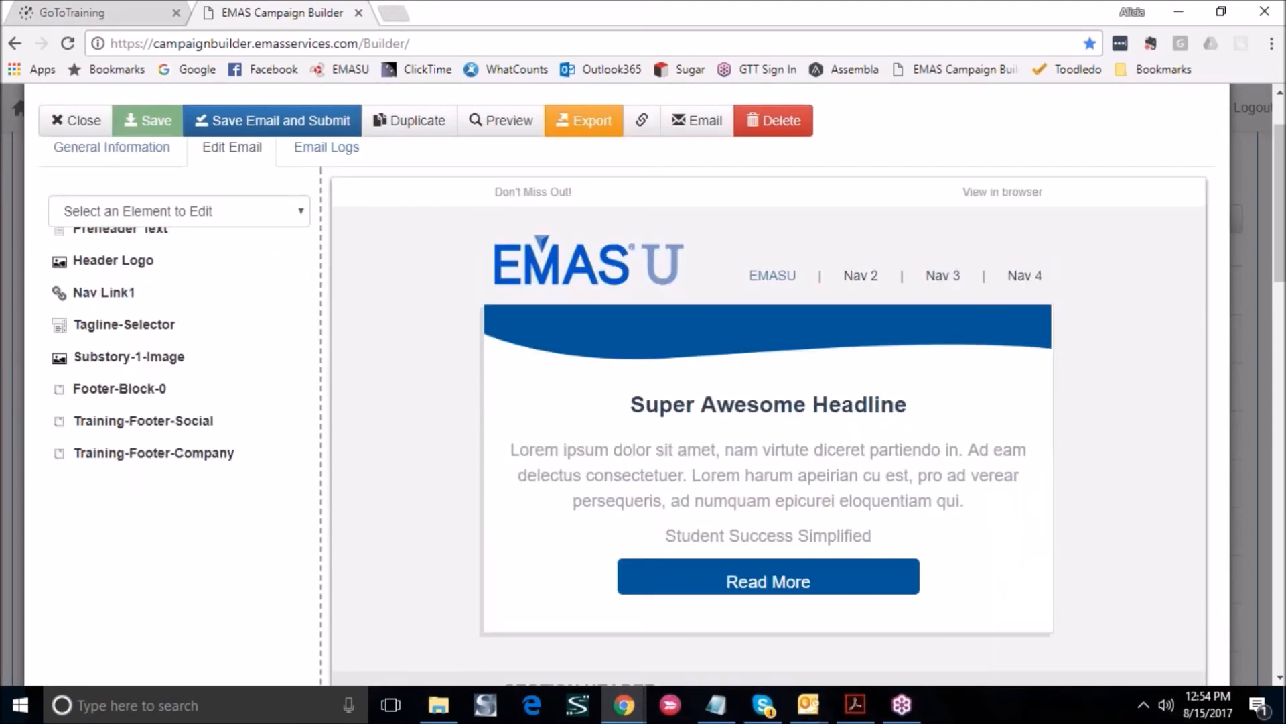
mouse_move(442, 707)
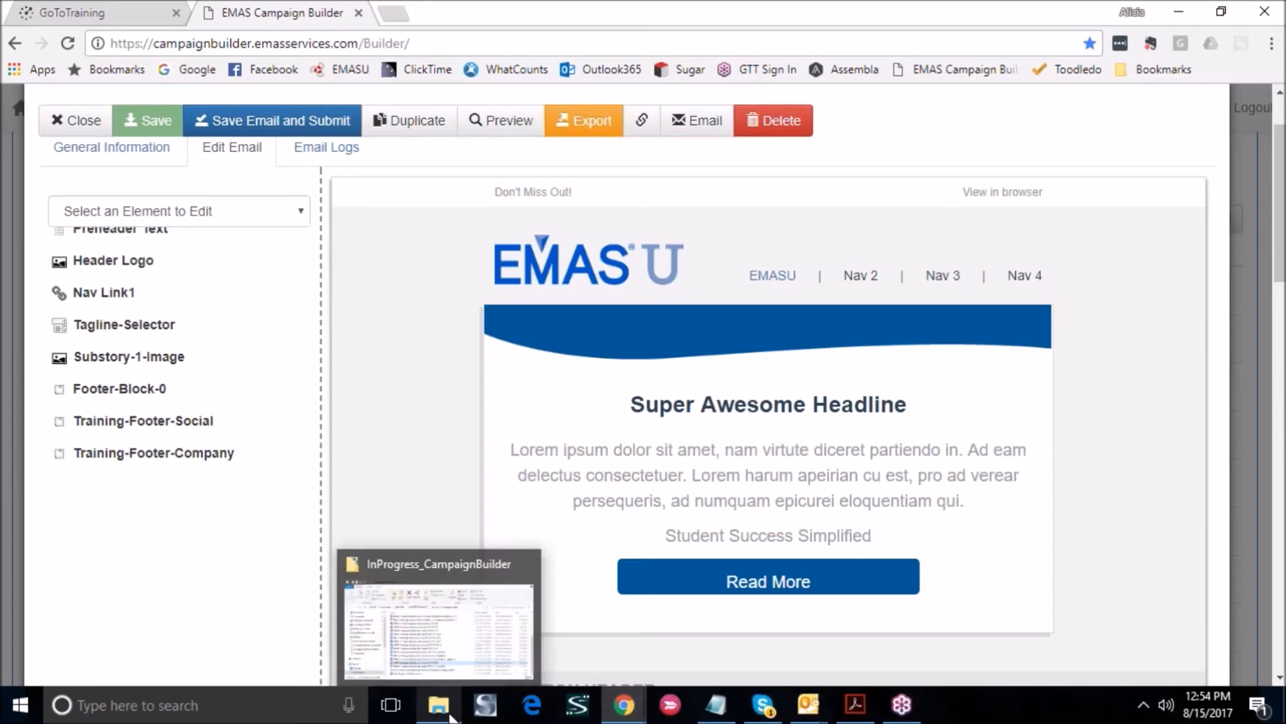
mouse_move(444, 639)
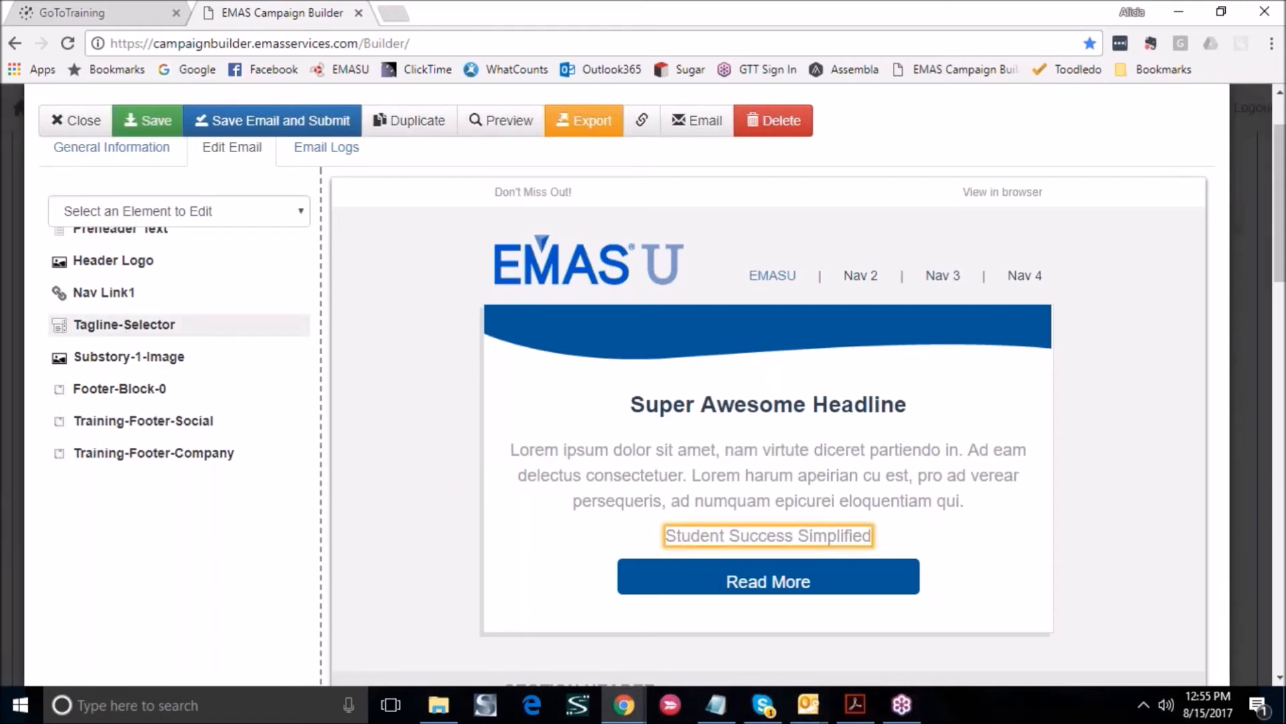
Set the Tagline-Selector element's option to Tag-Grow in the email and apply the change
left_click(124, 324)
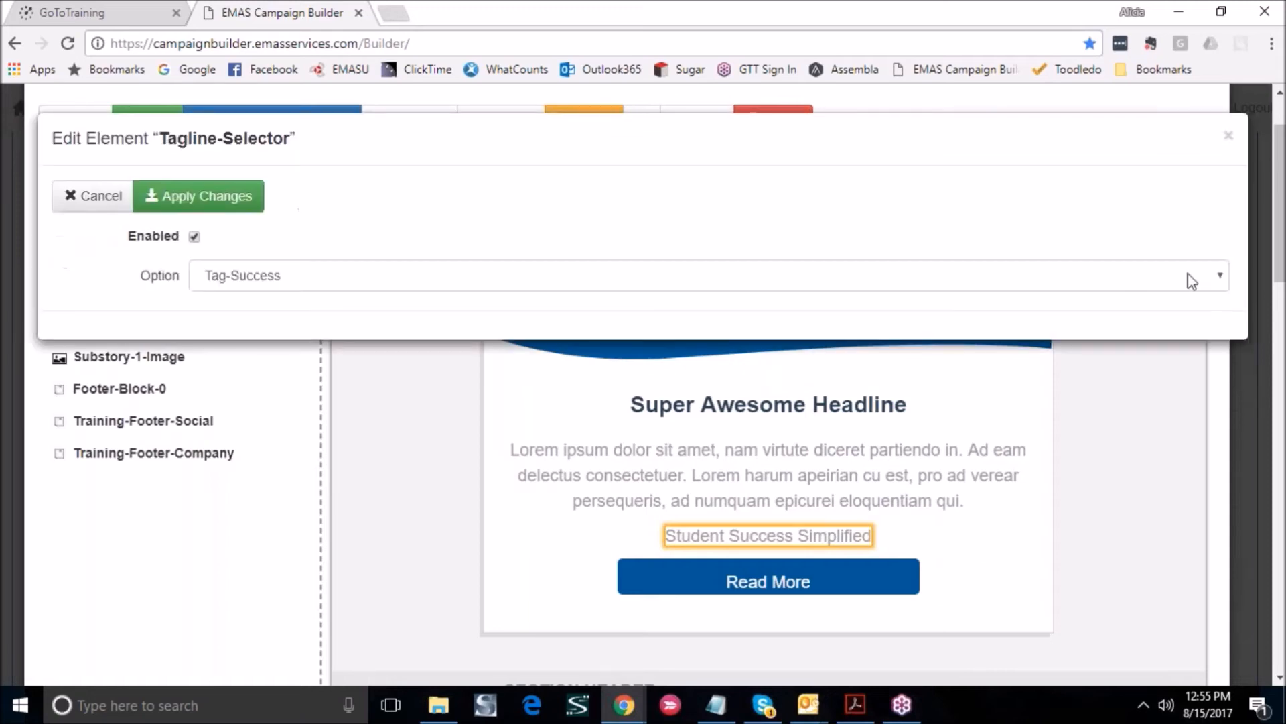
left_click(1199, 277)
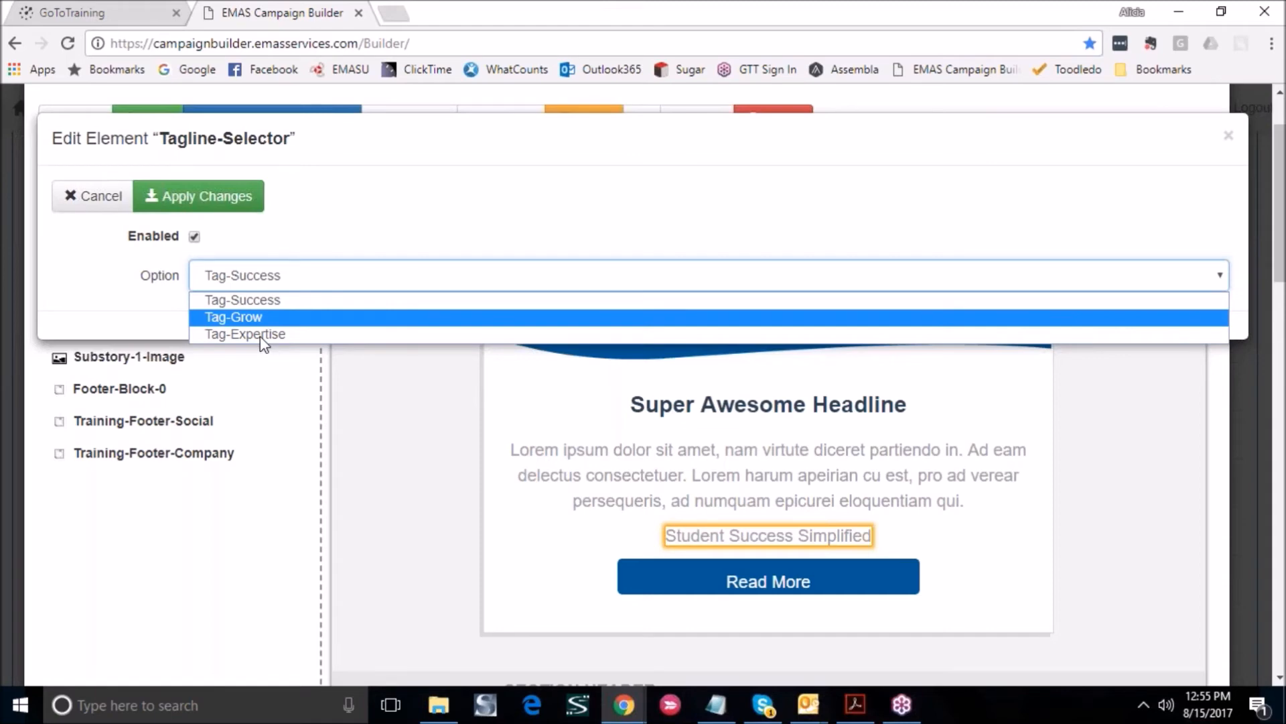
left_click(268, 318)
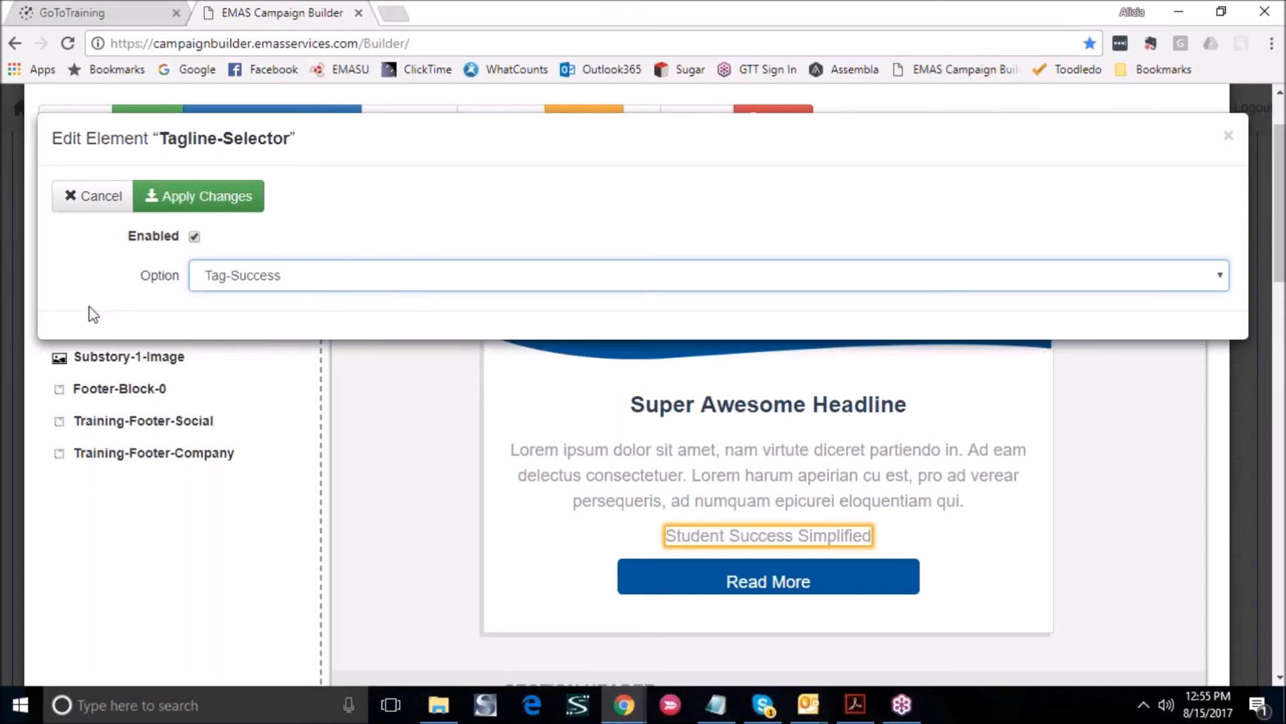
left_click(93, 269)
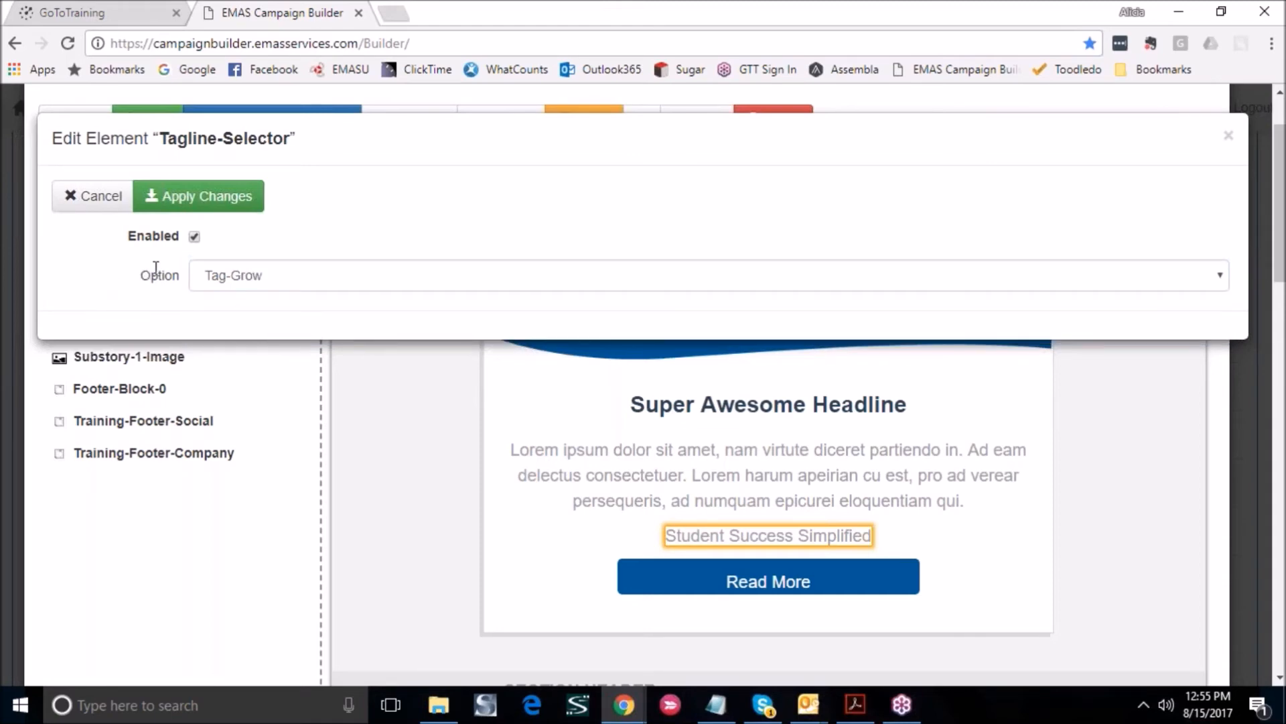
left_click(252, 200)
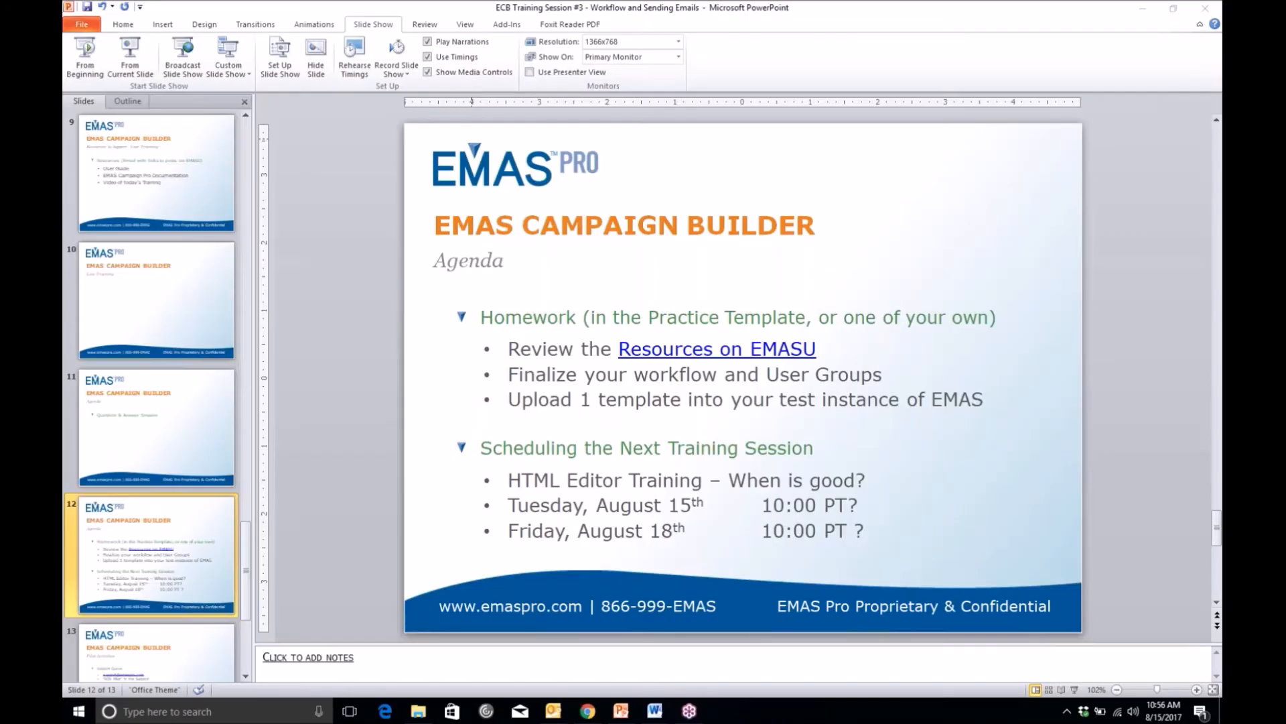
Switch to the PowerPoint training deck and present the Agenda slide on homework and scheduling the next session
left_click(130, 57)
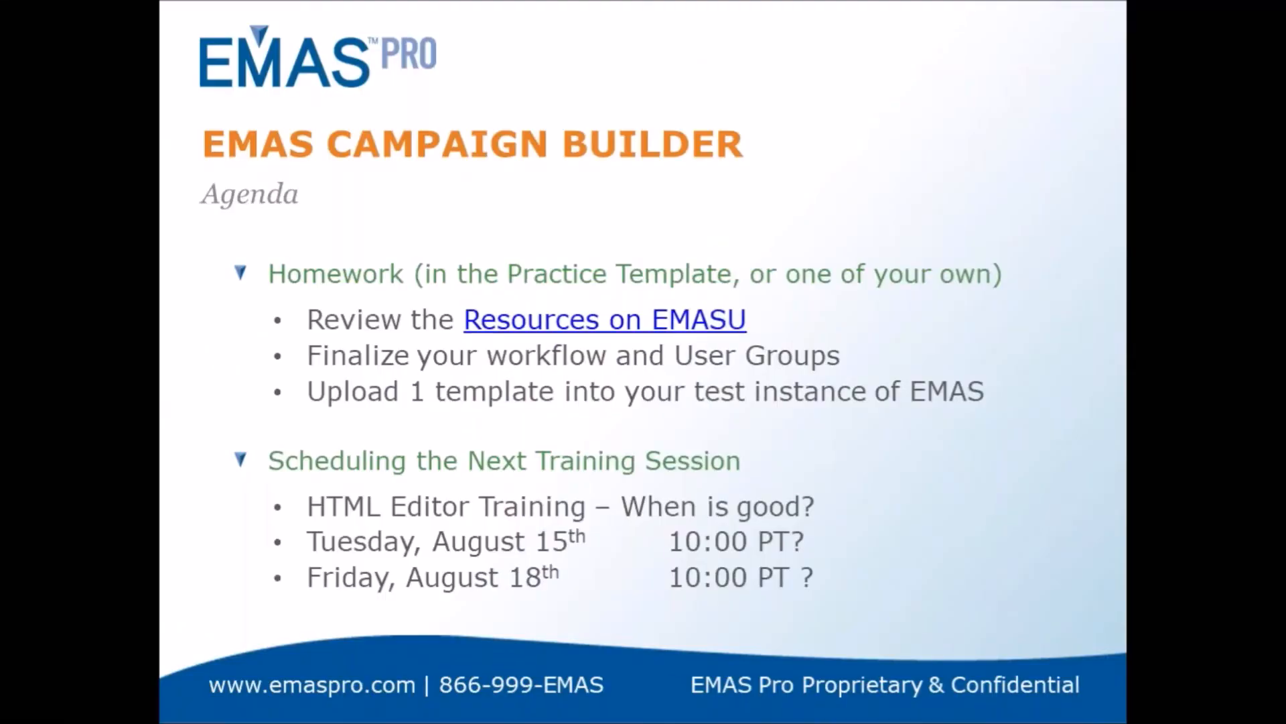